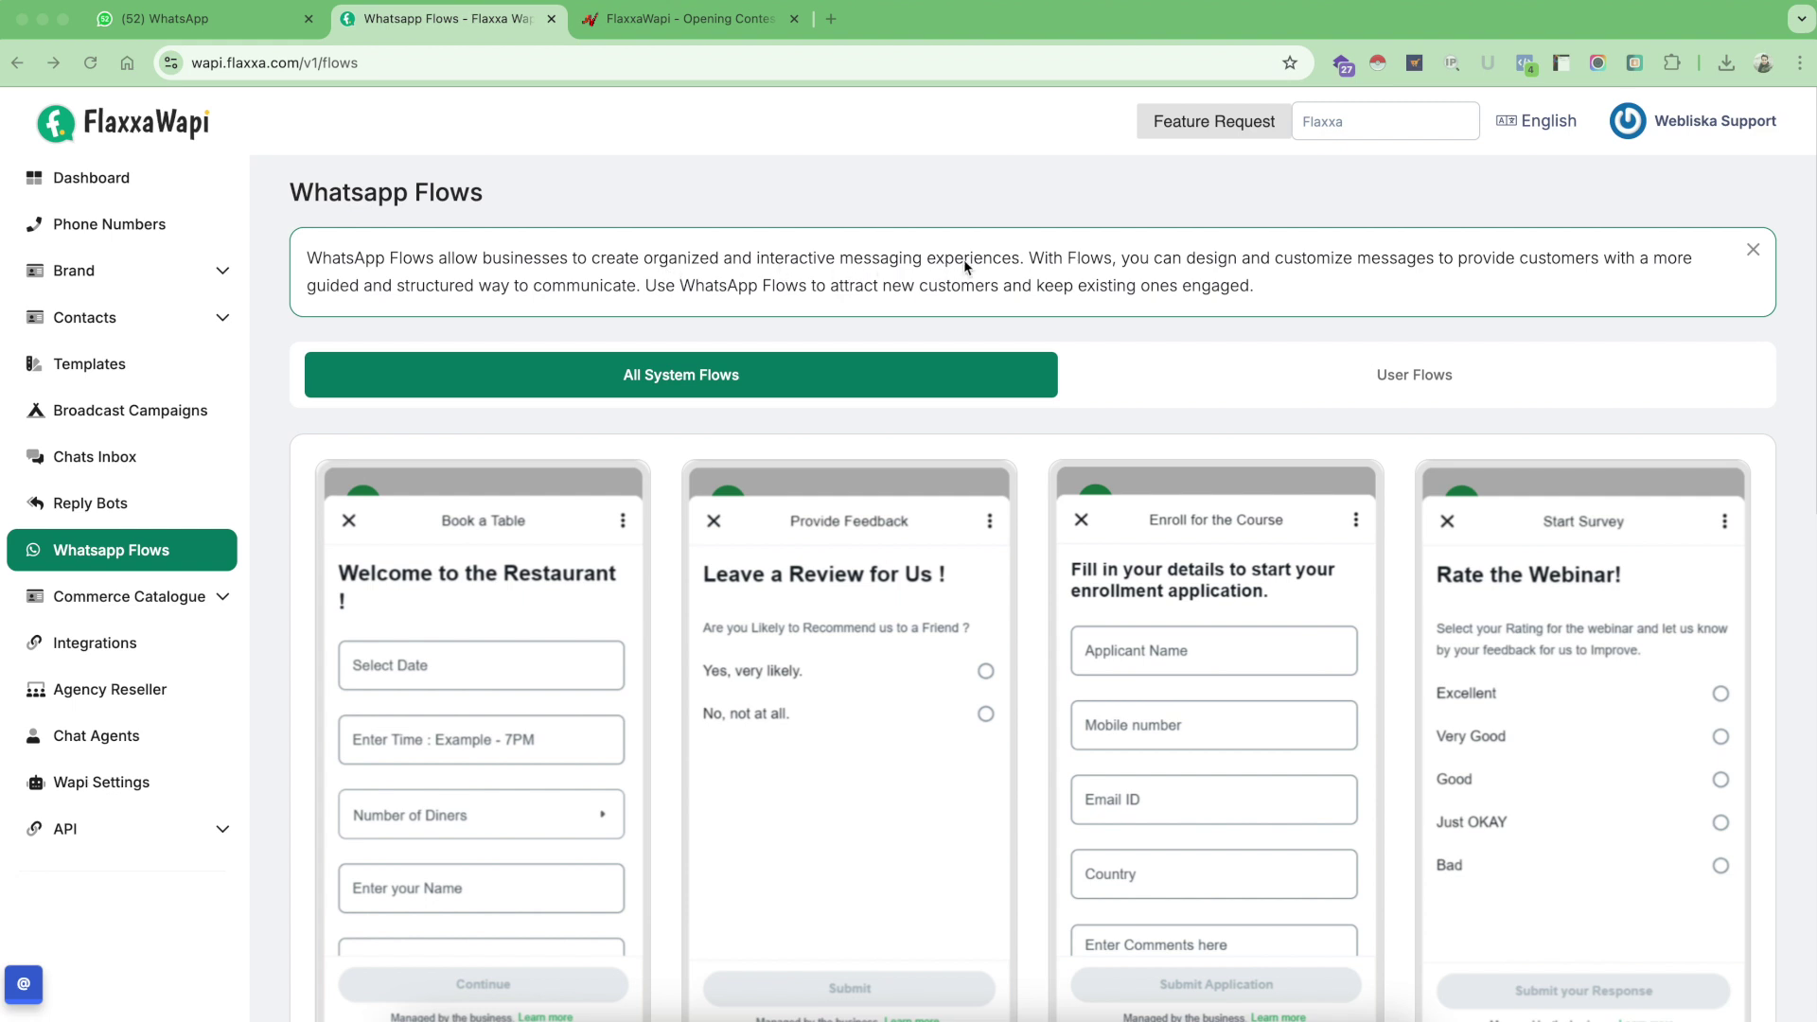
- Scroll through the system flow samples on the Whatsapp Flows page
scroll(964, 262, down, 3)
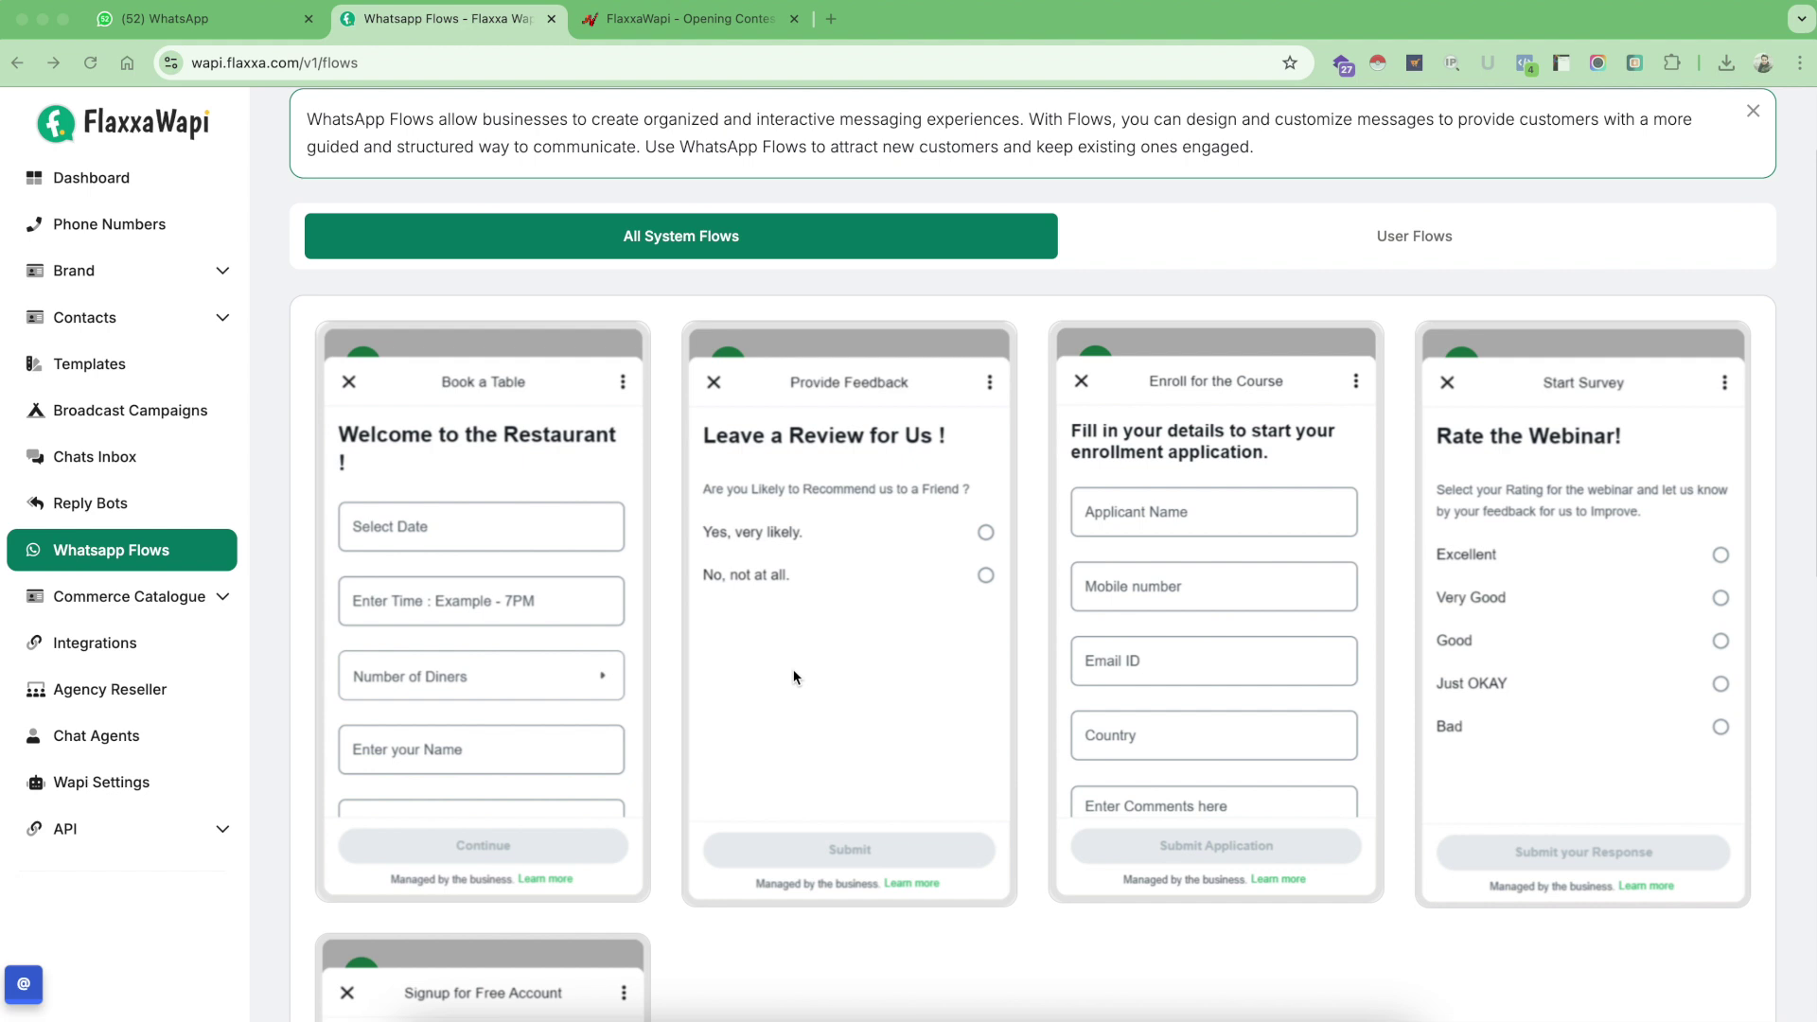
scroll(793, 677, down, 1)
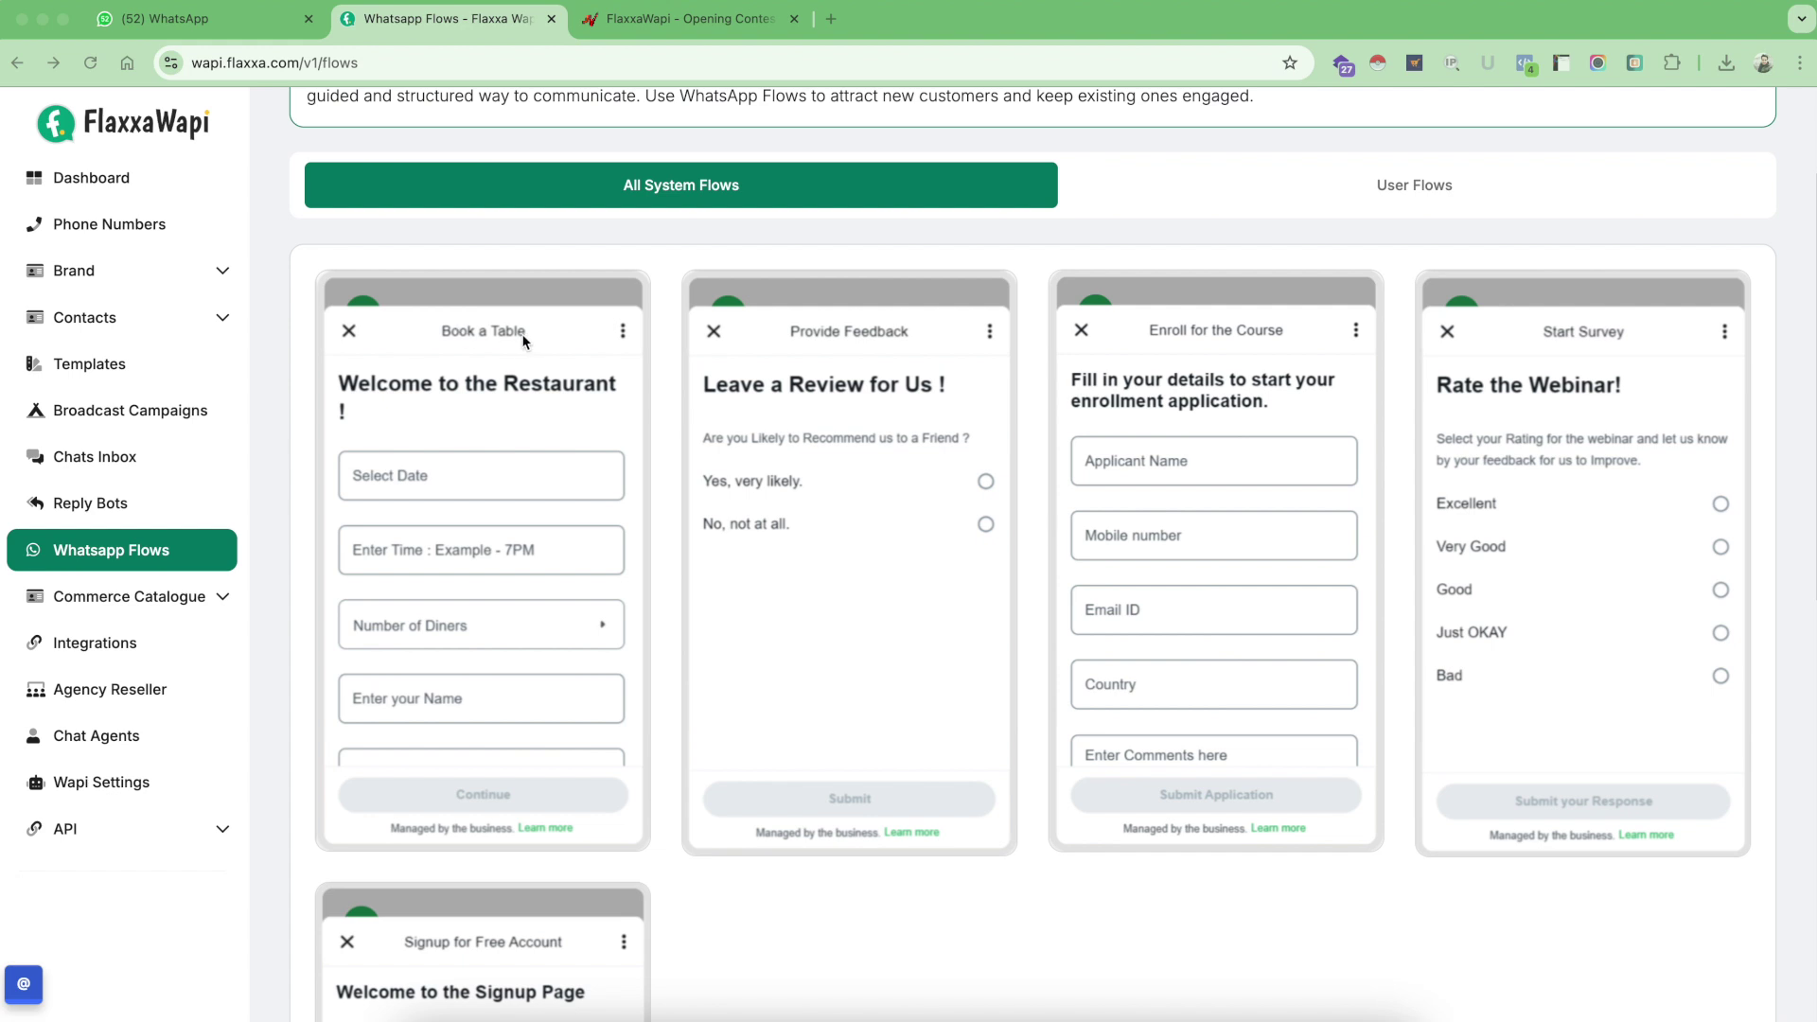
scroll(523, 341, down, 1)
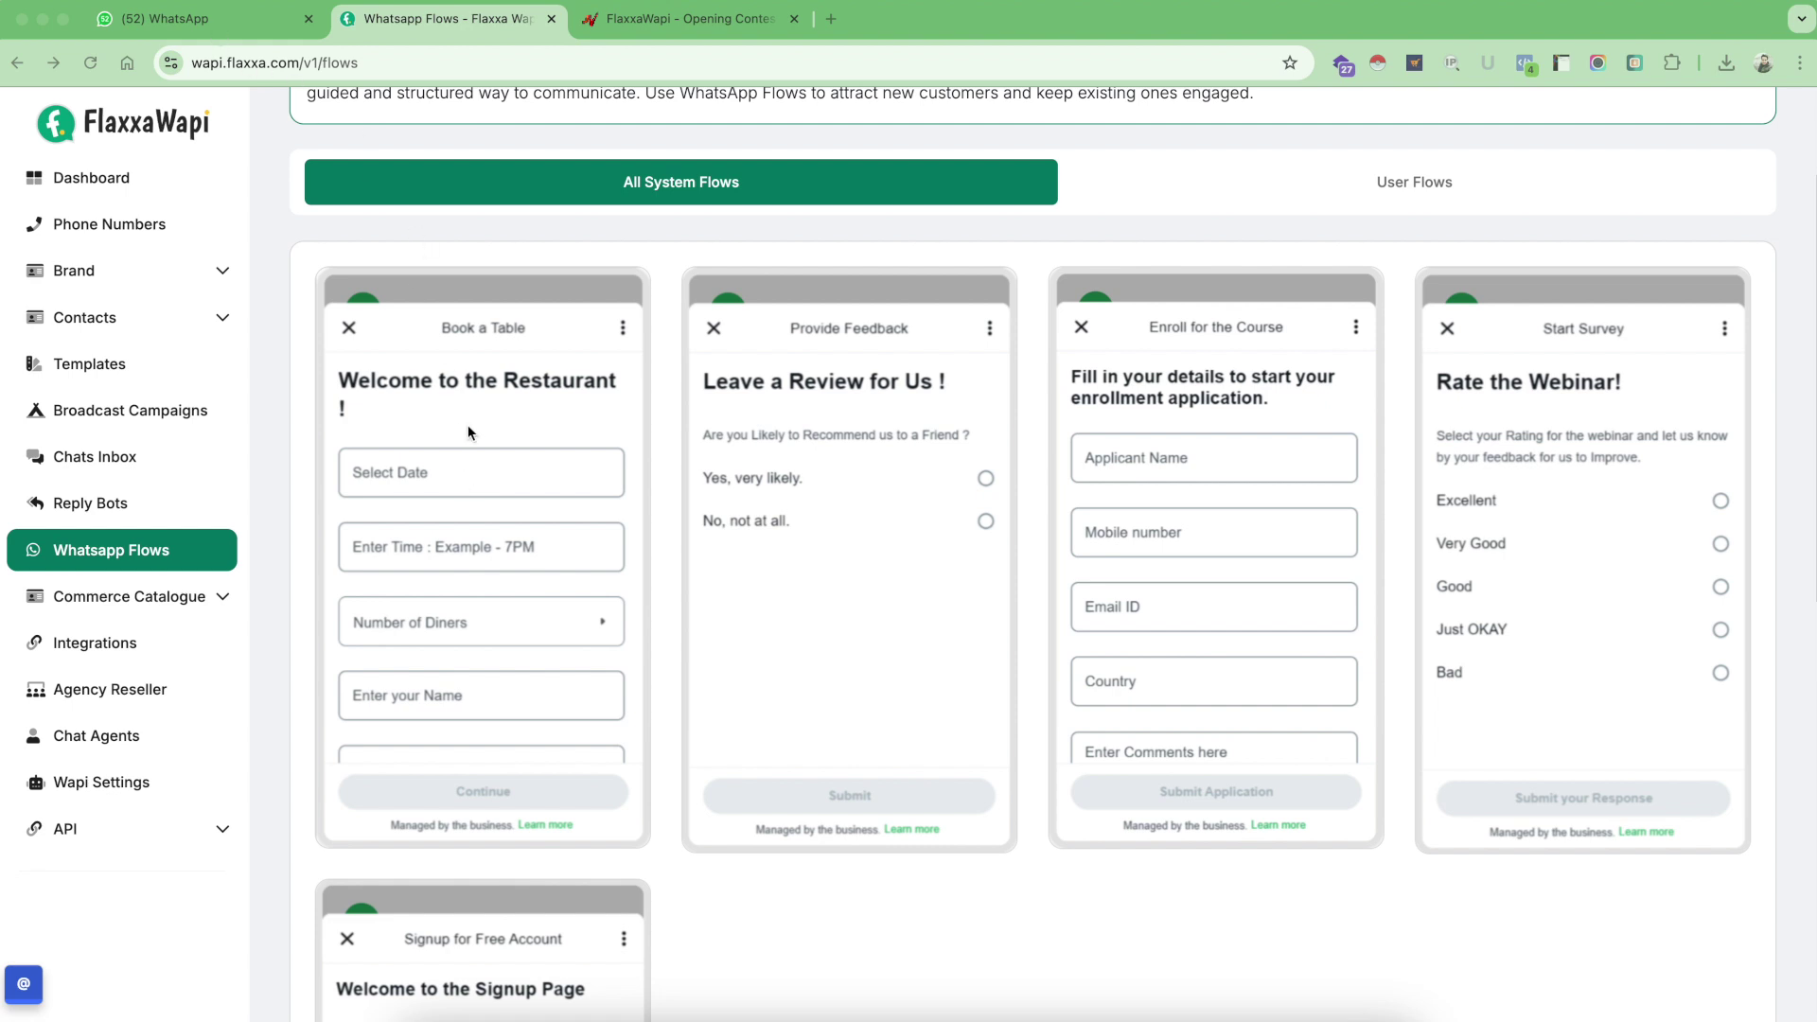
scroll(838, 569, up, 1)
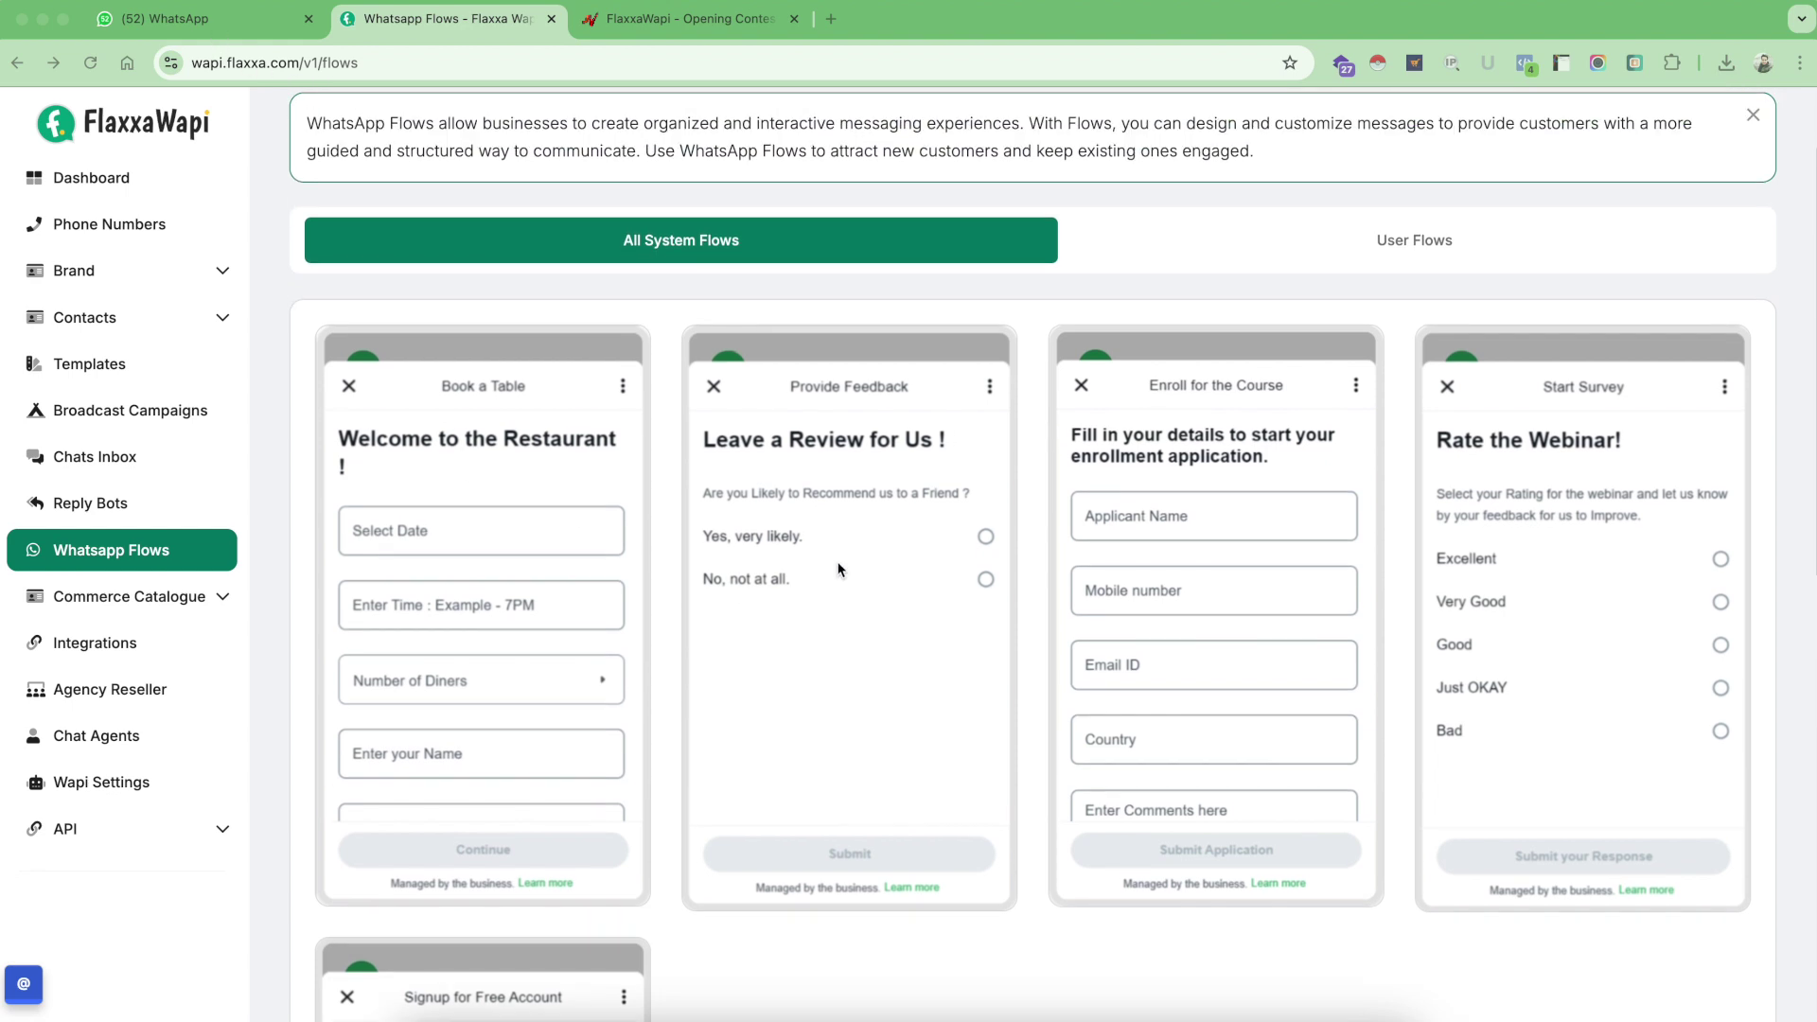
scroll(838, 568, up, 1)
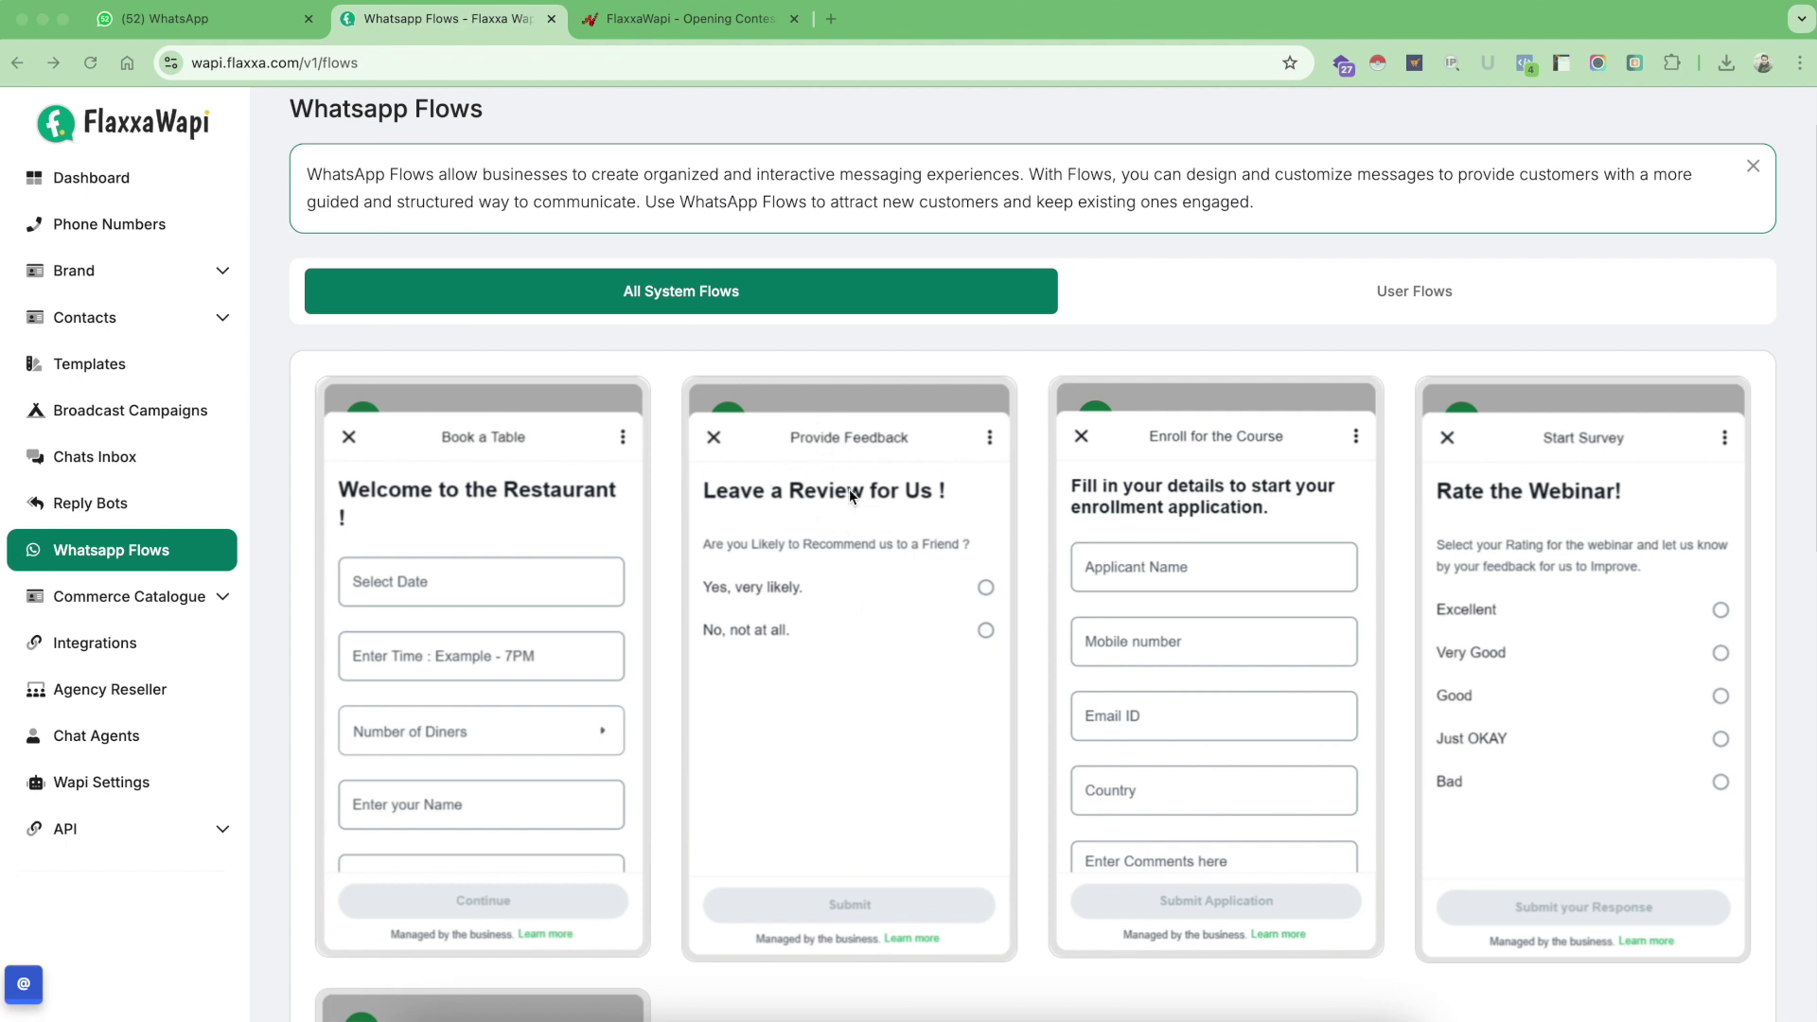
scroll(849, 565, down, 1)
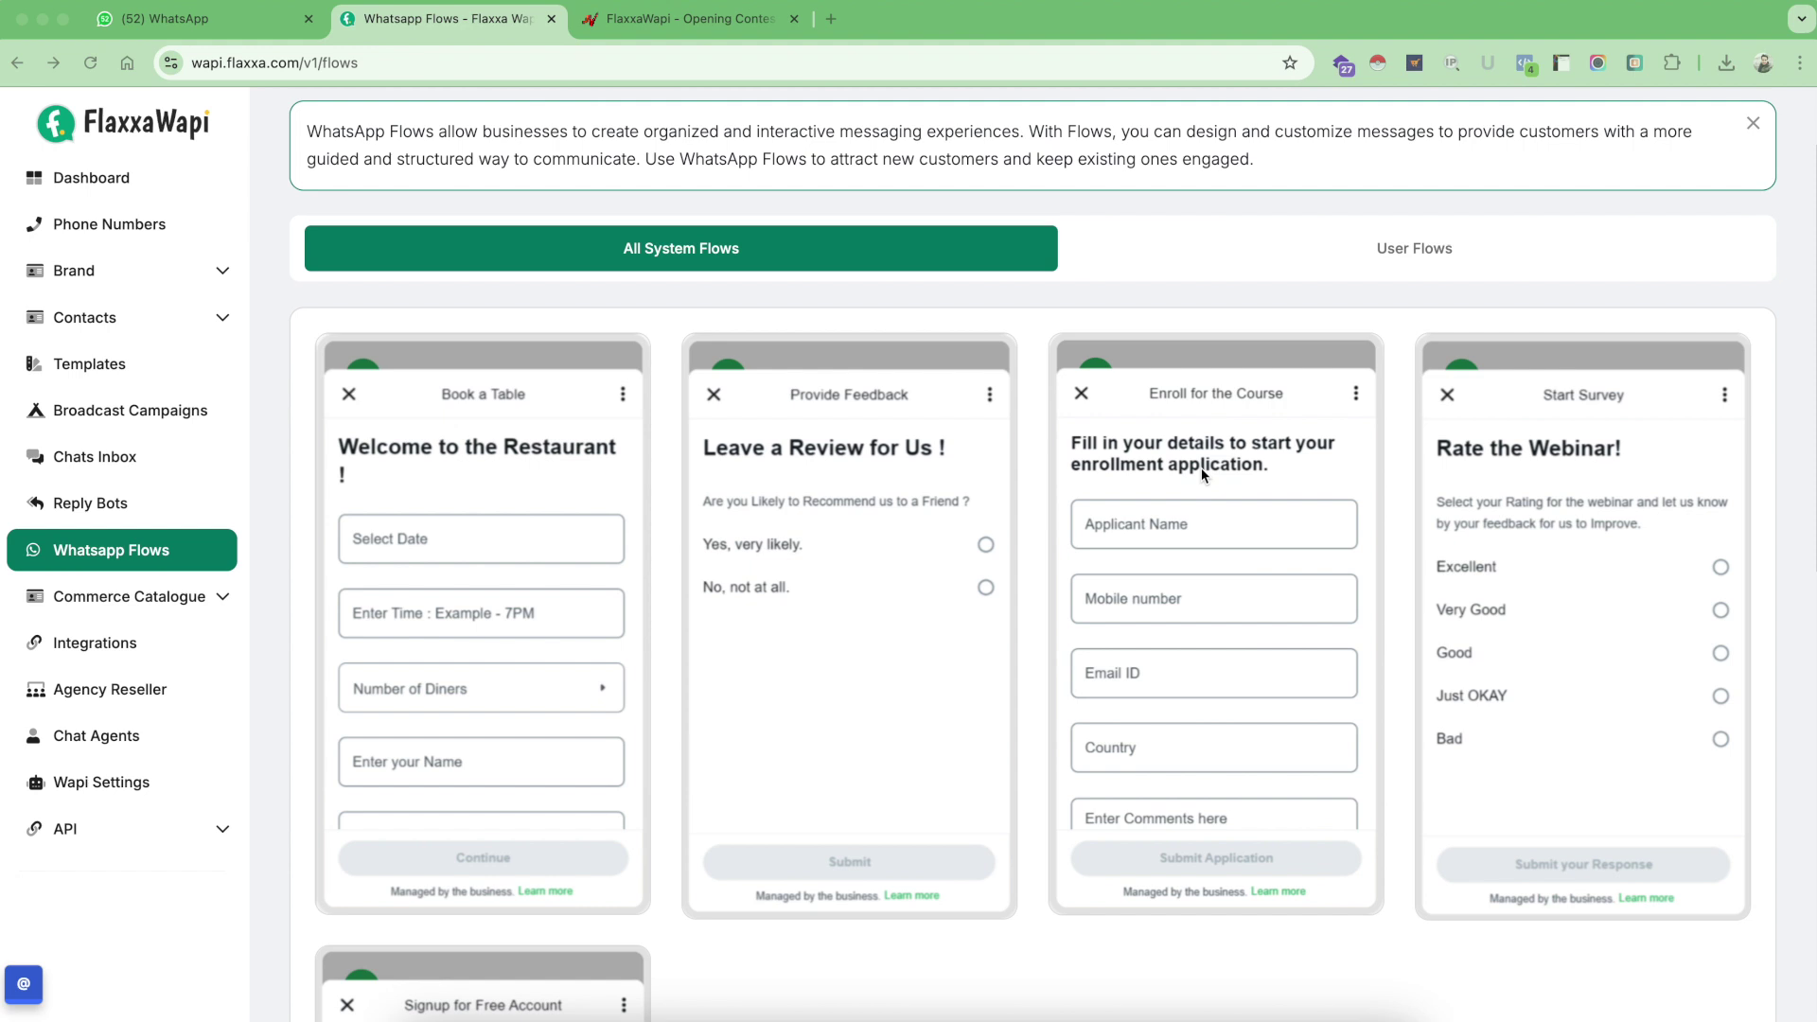
scroll(1200, 468, down, 1)
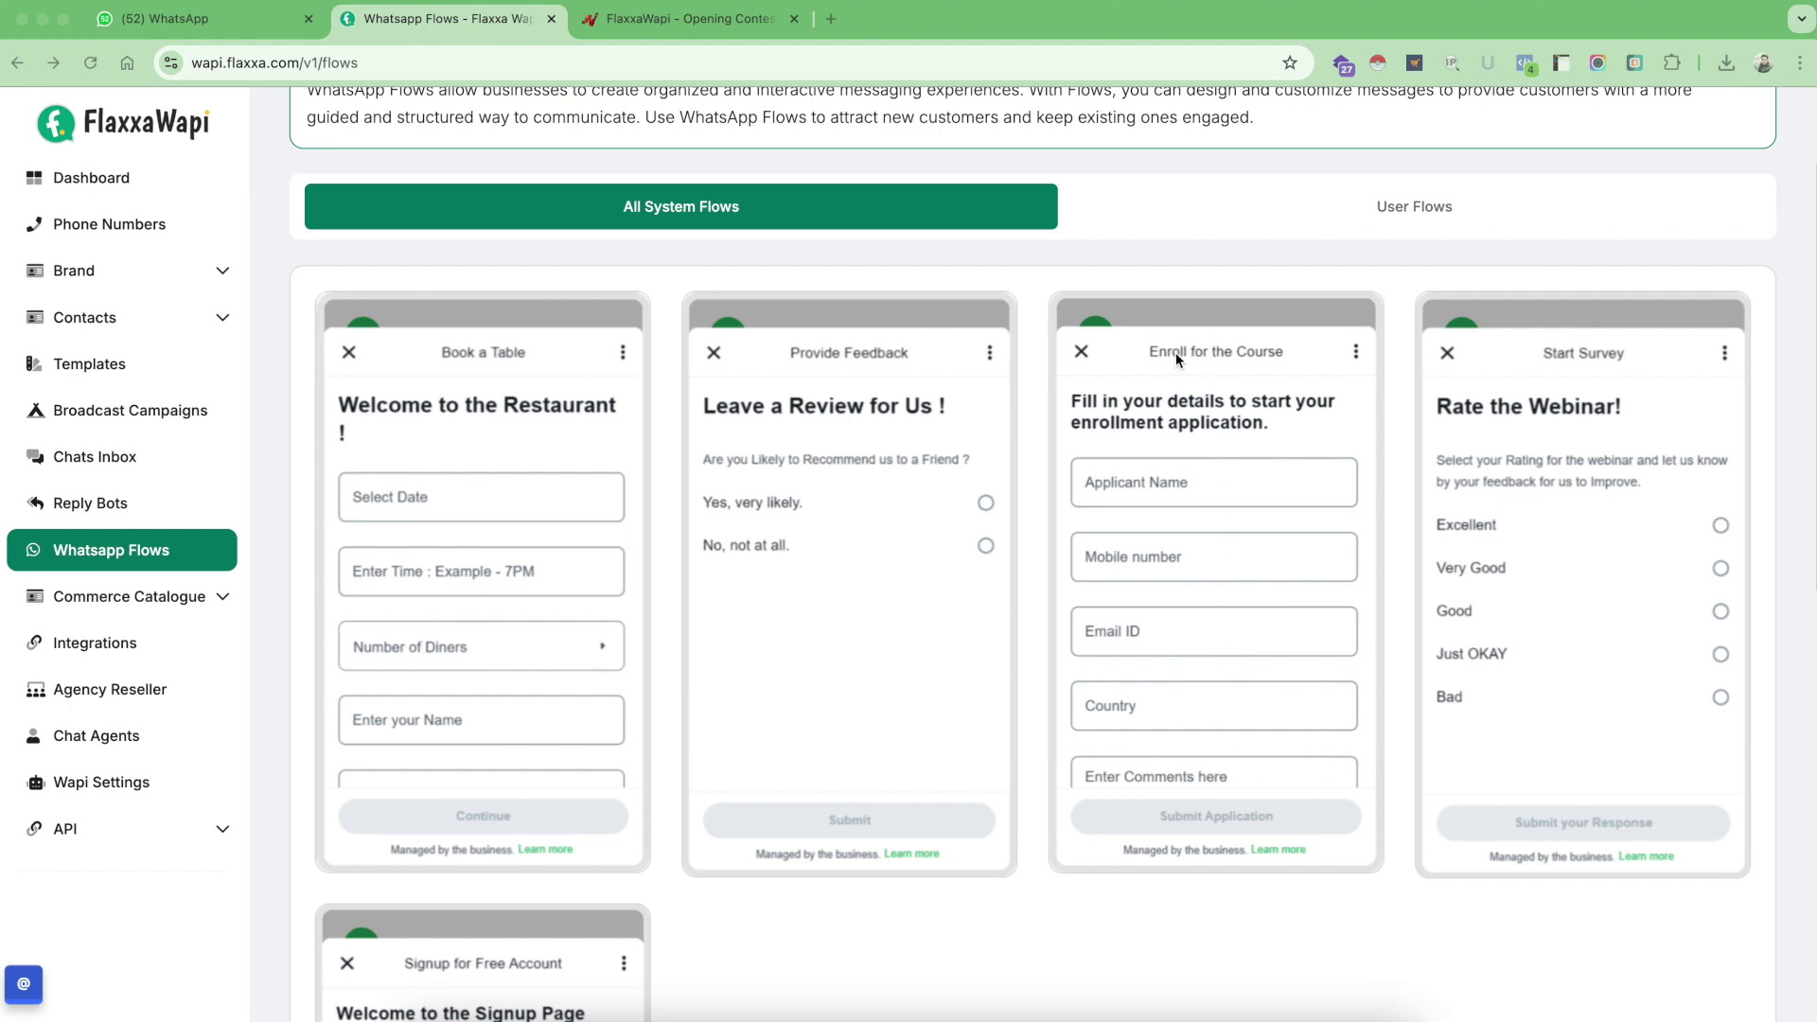
scroll(1175, 352, up, 1)
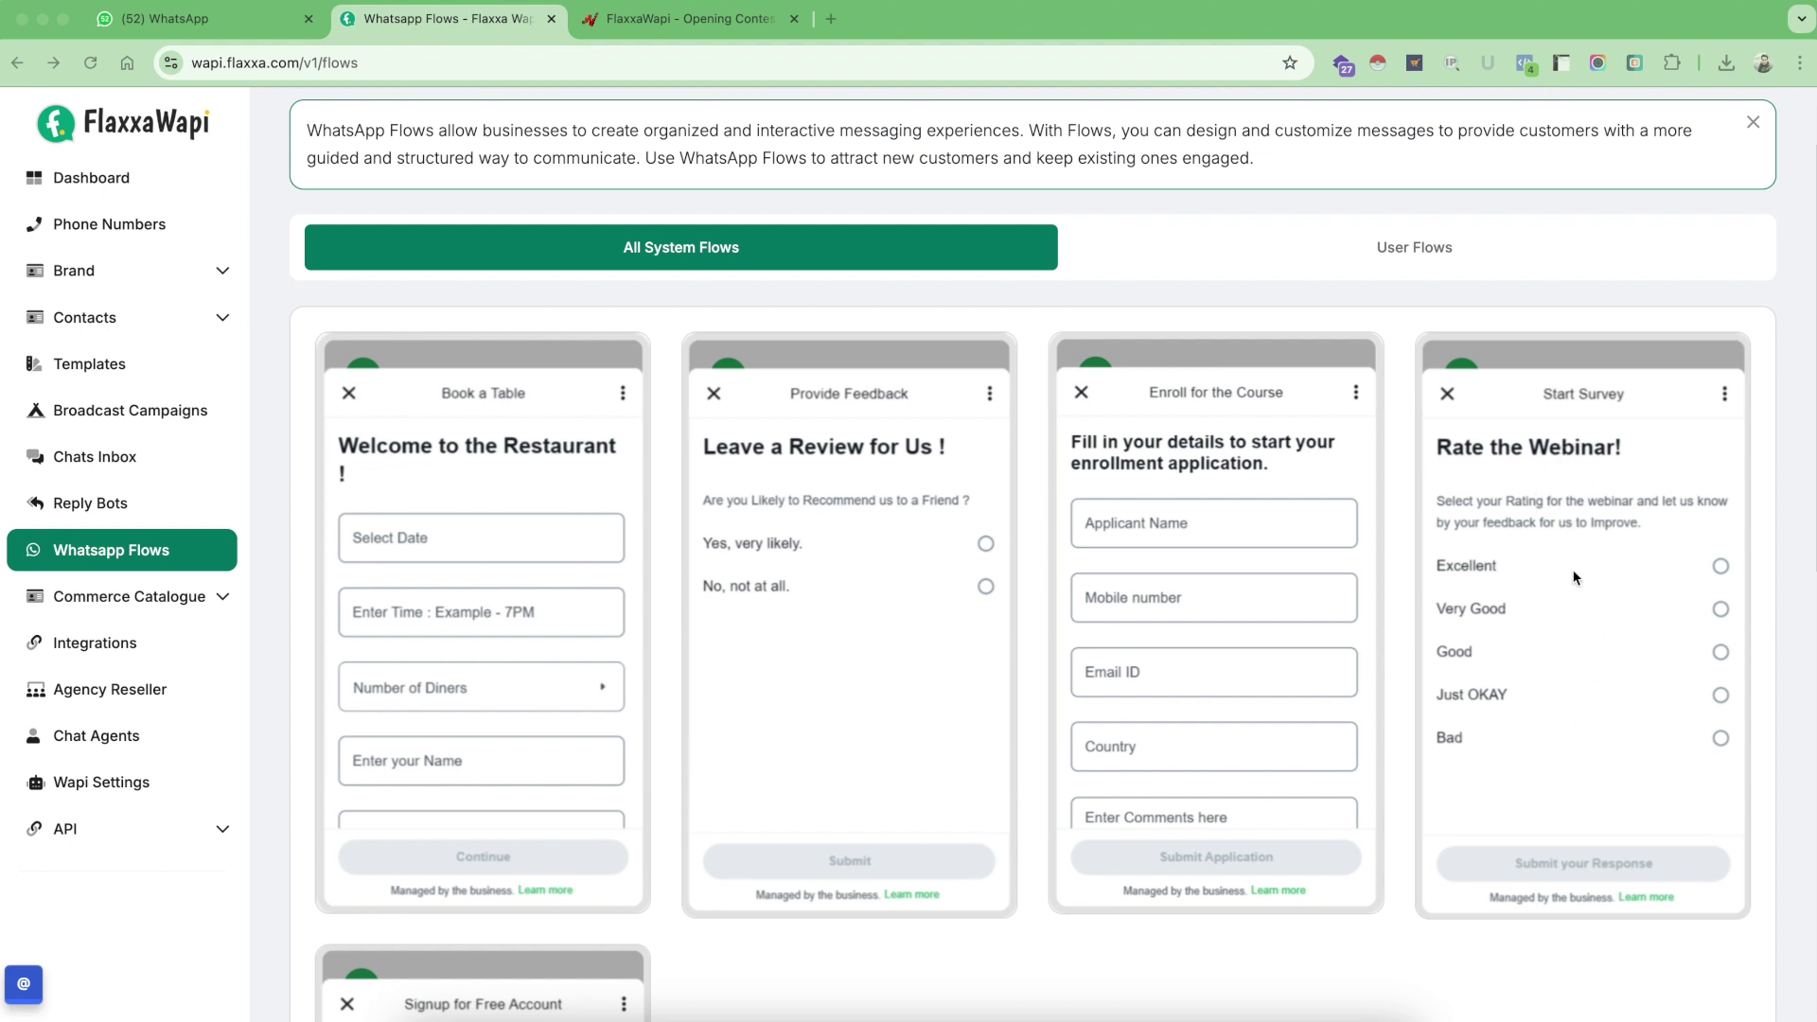
scroll(1575, 575, down, 1)
scroll(1574, 576, down, 3)
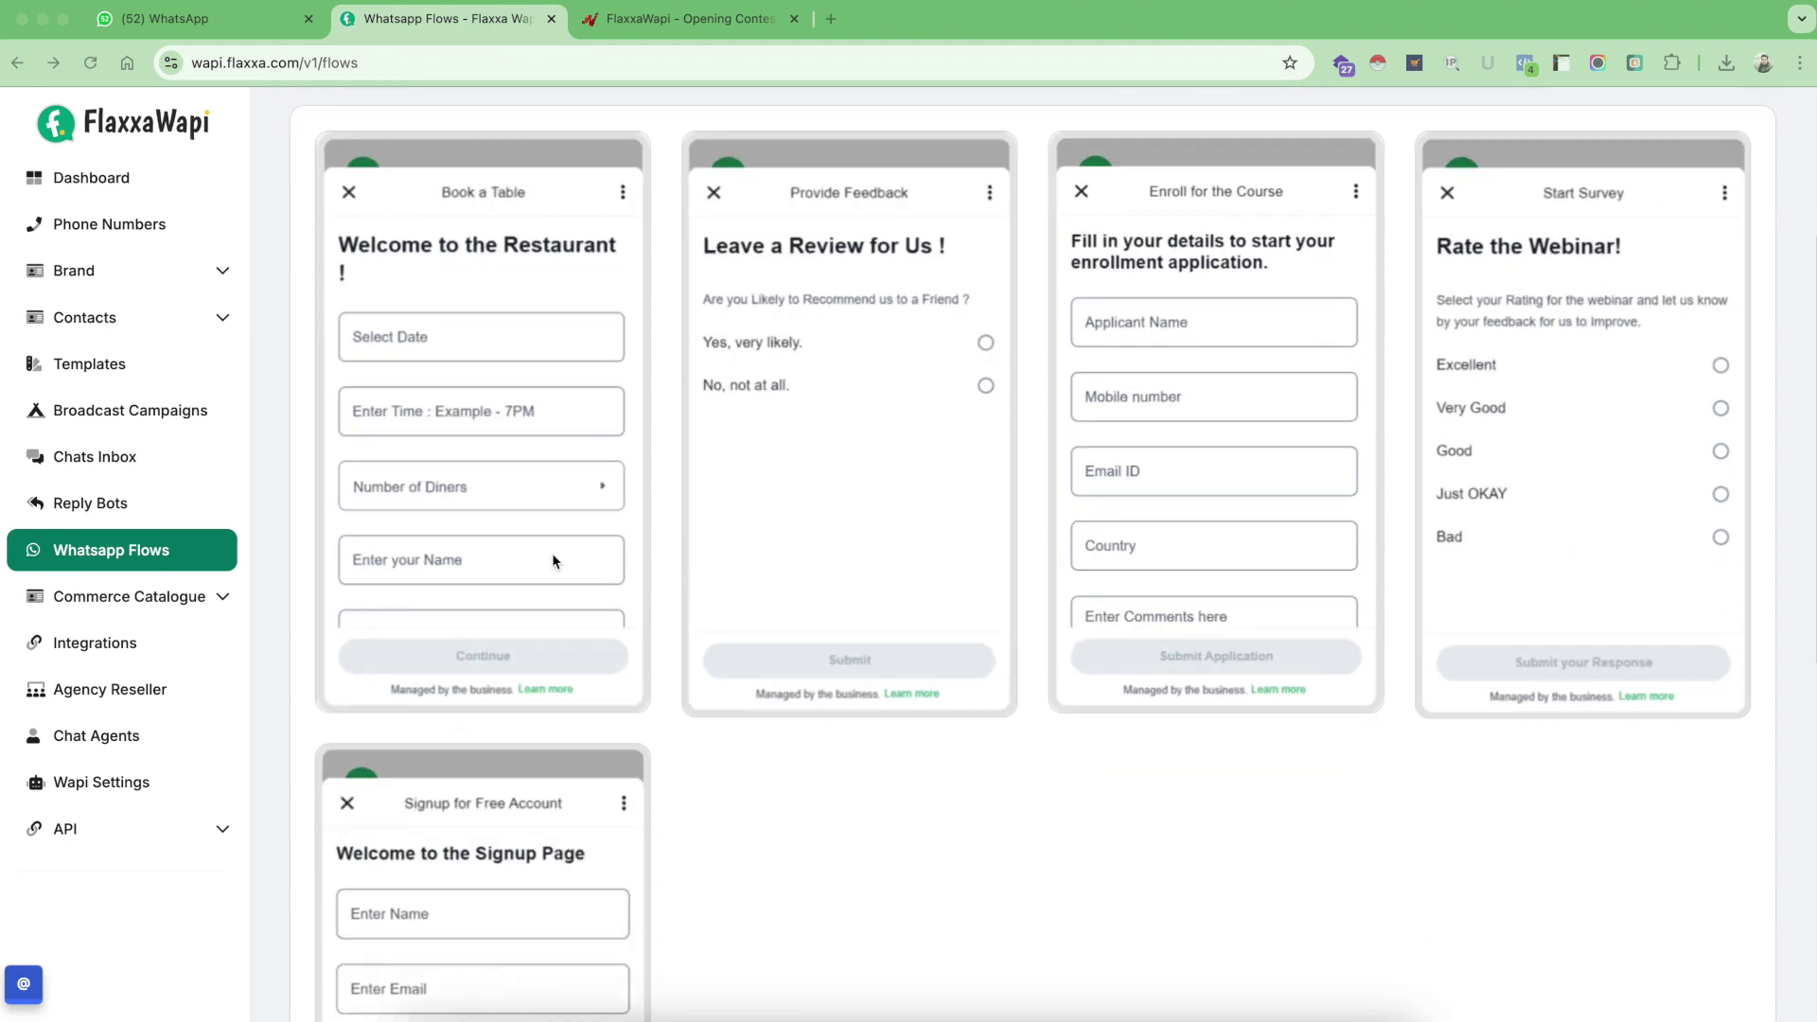
scroll(991, 485, down, 3)
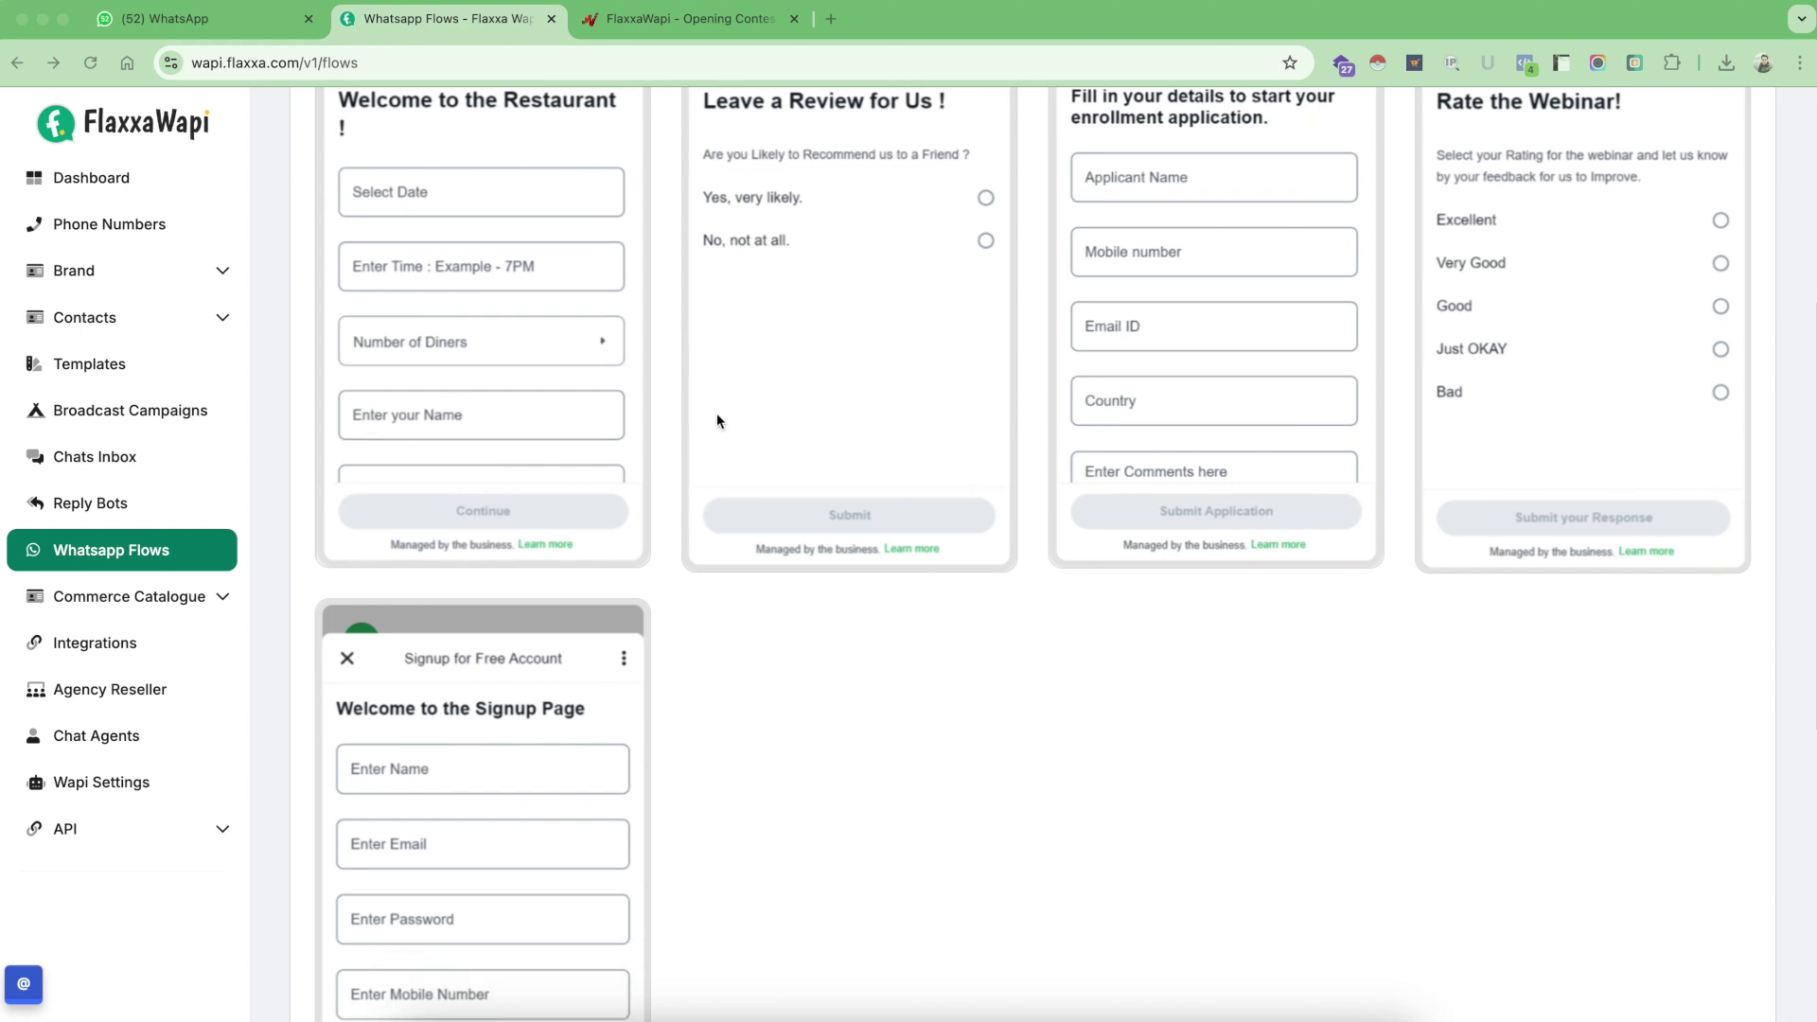
scroll(717, 412, up, 1)
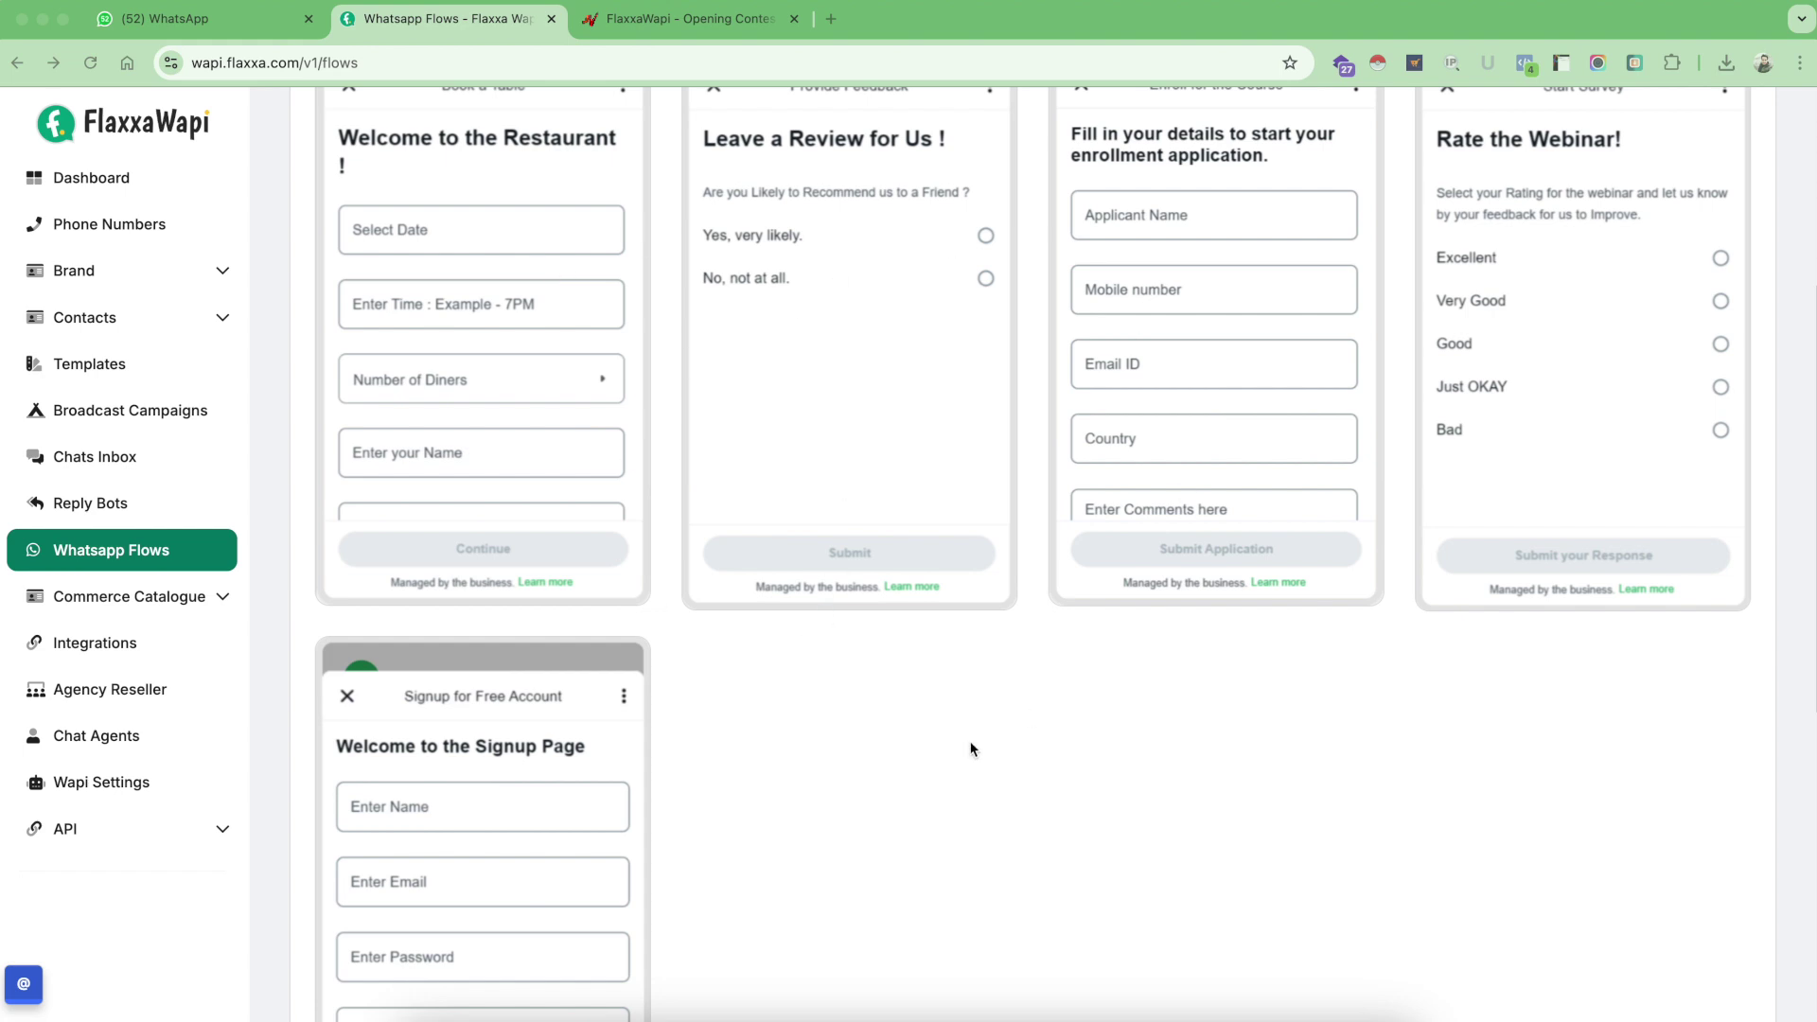
scroll(856, 736, up, 1)
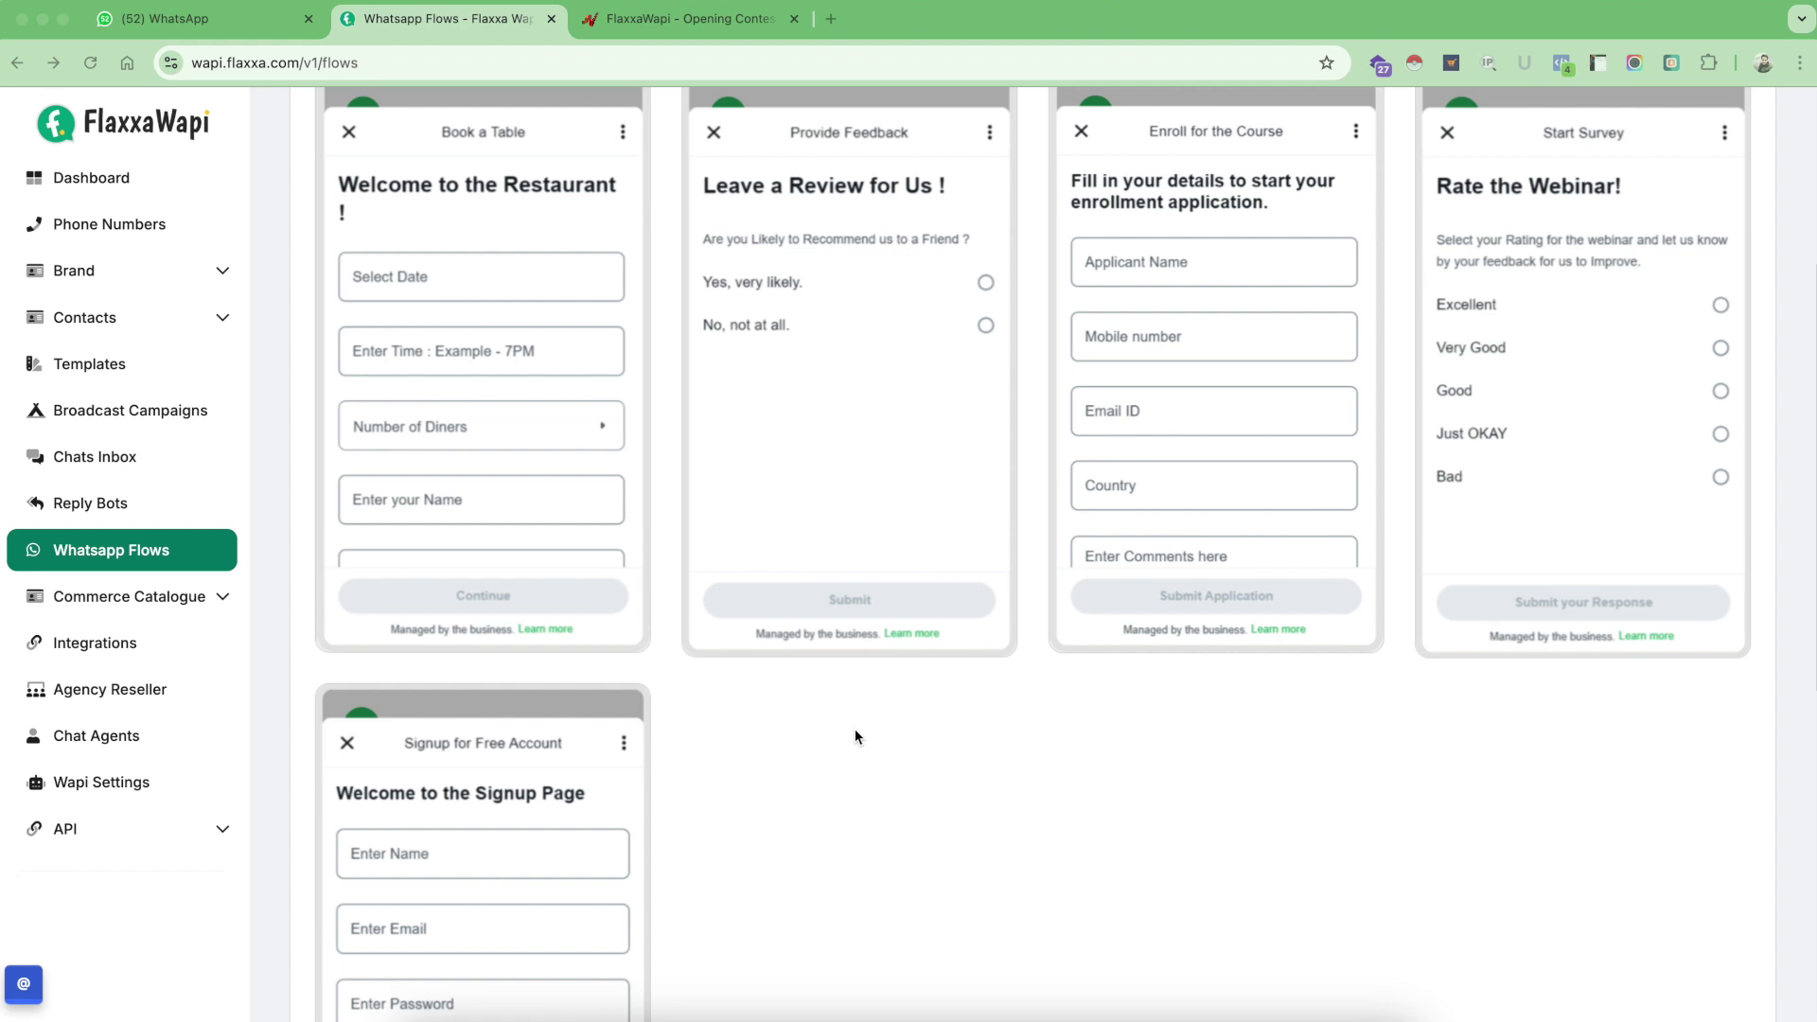
scroll(855, 737, down, 5)
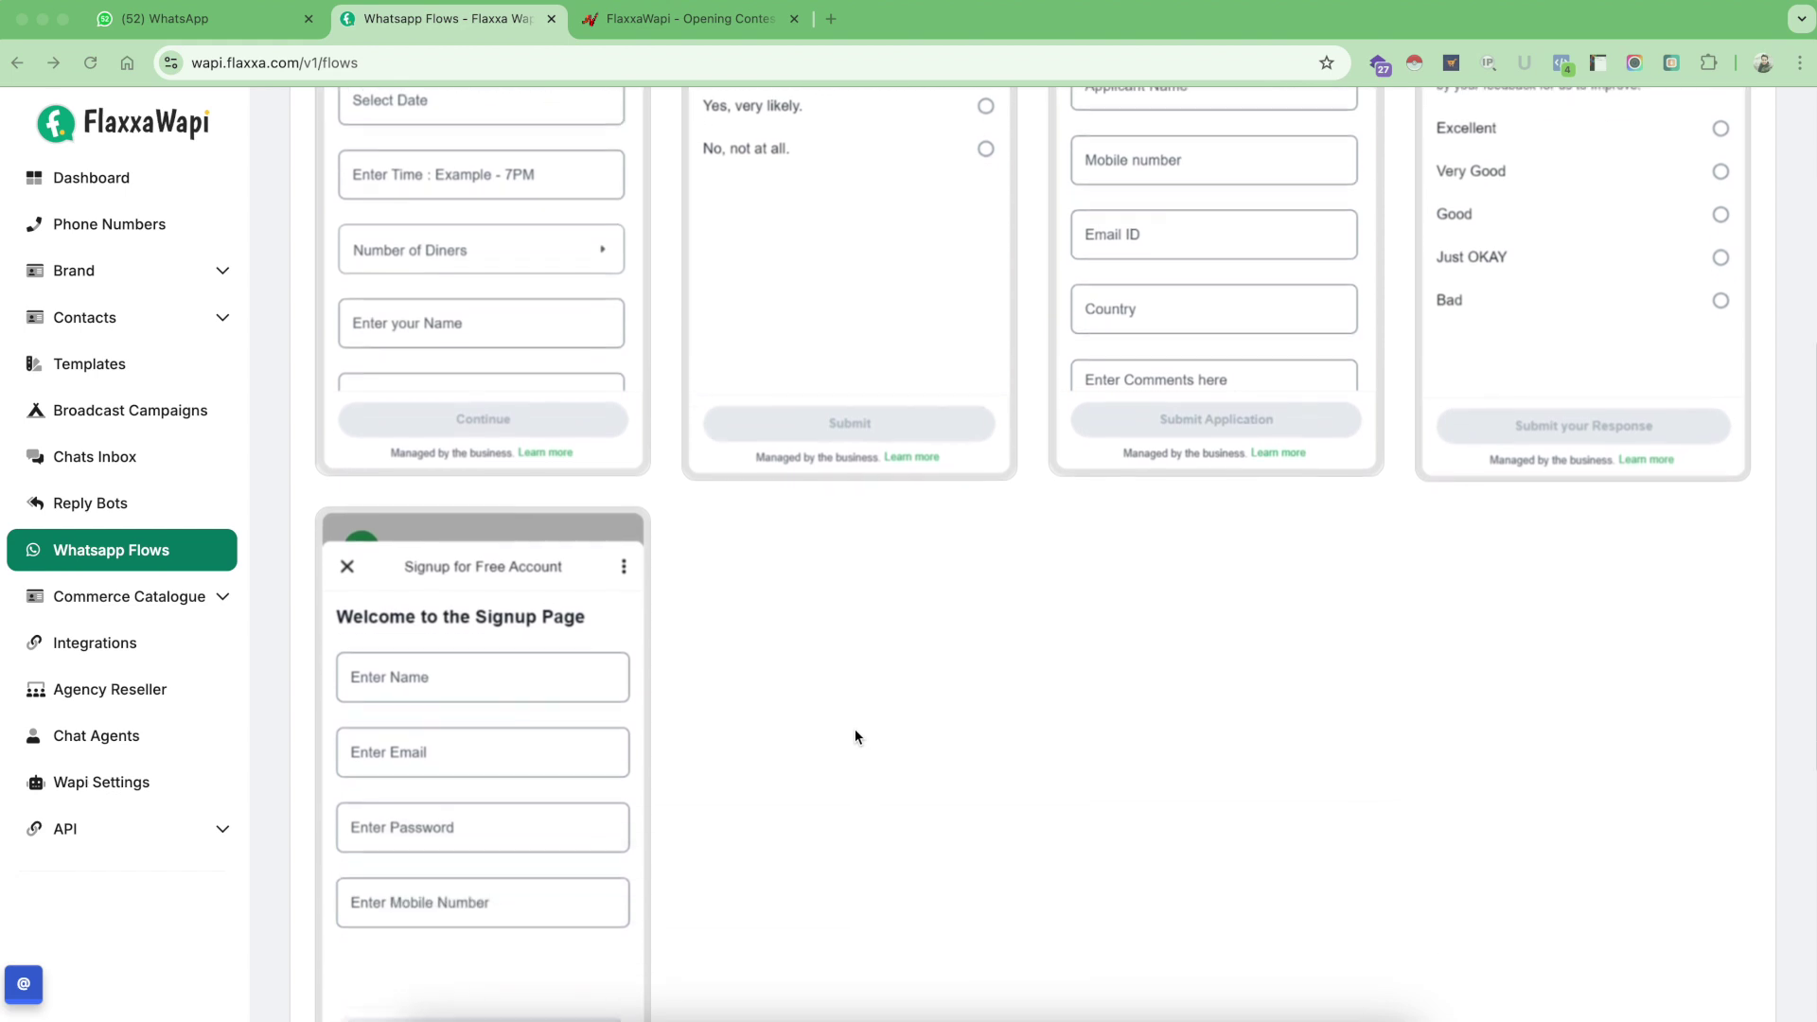
scroll(854, 736, down, 1)
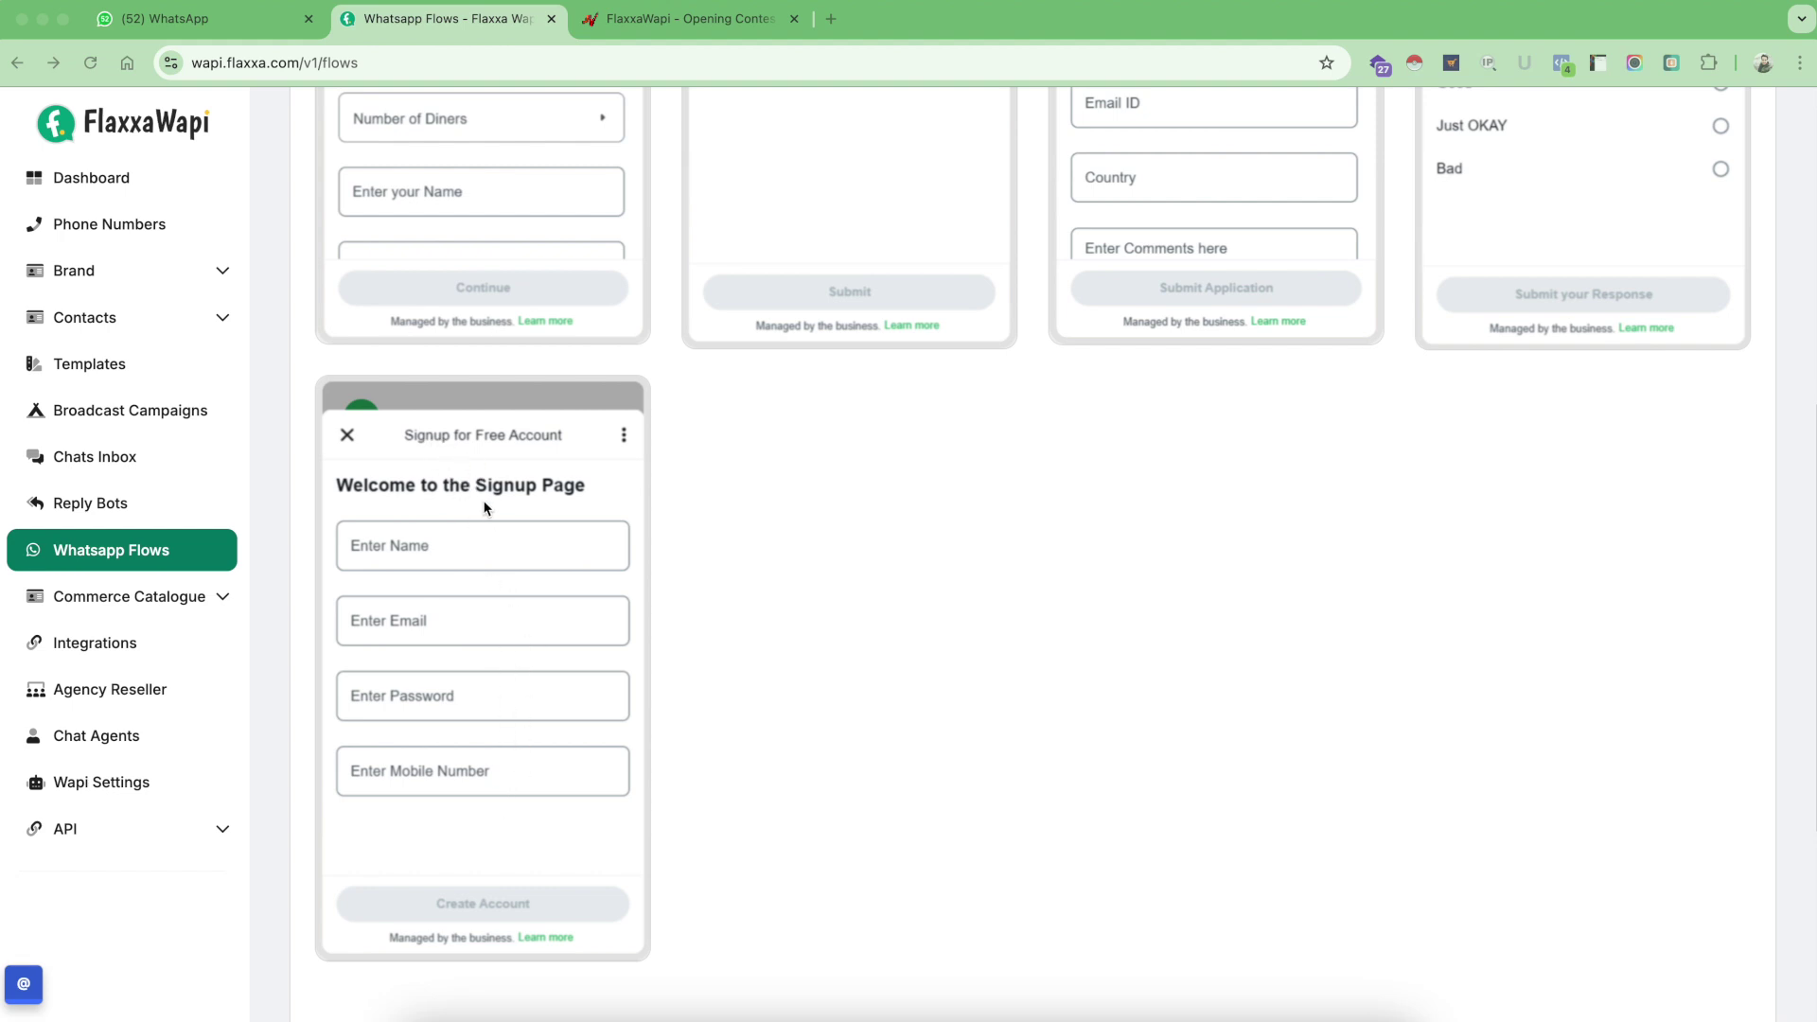
scroll(660, 508, up, 2)
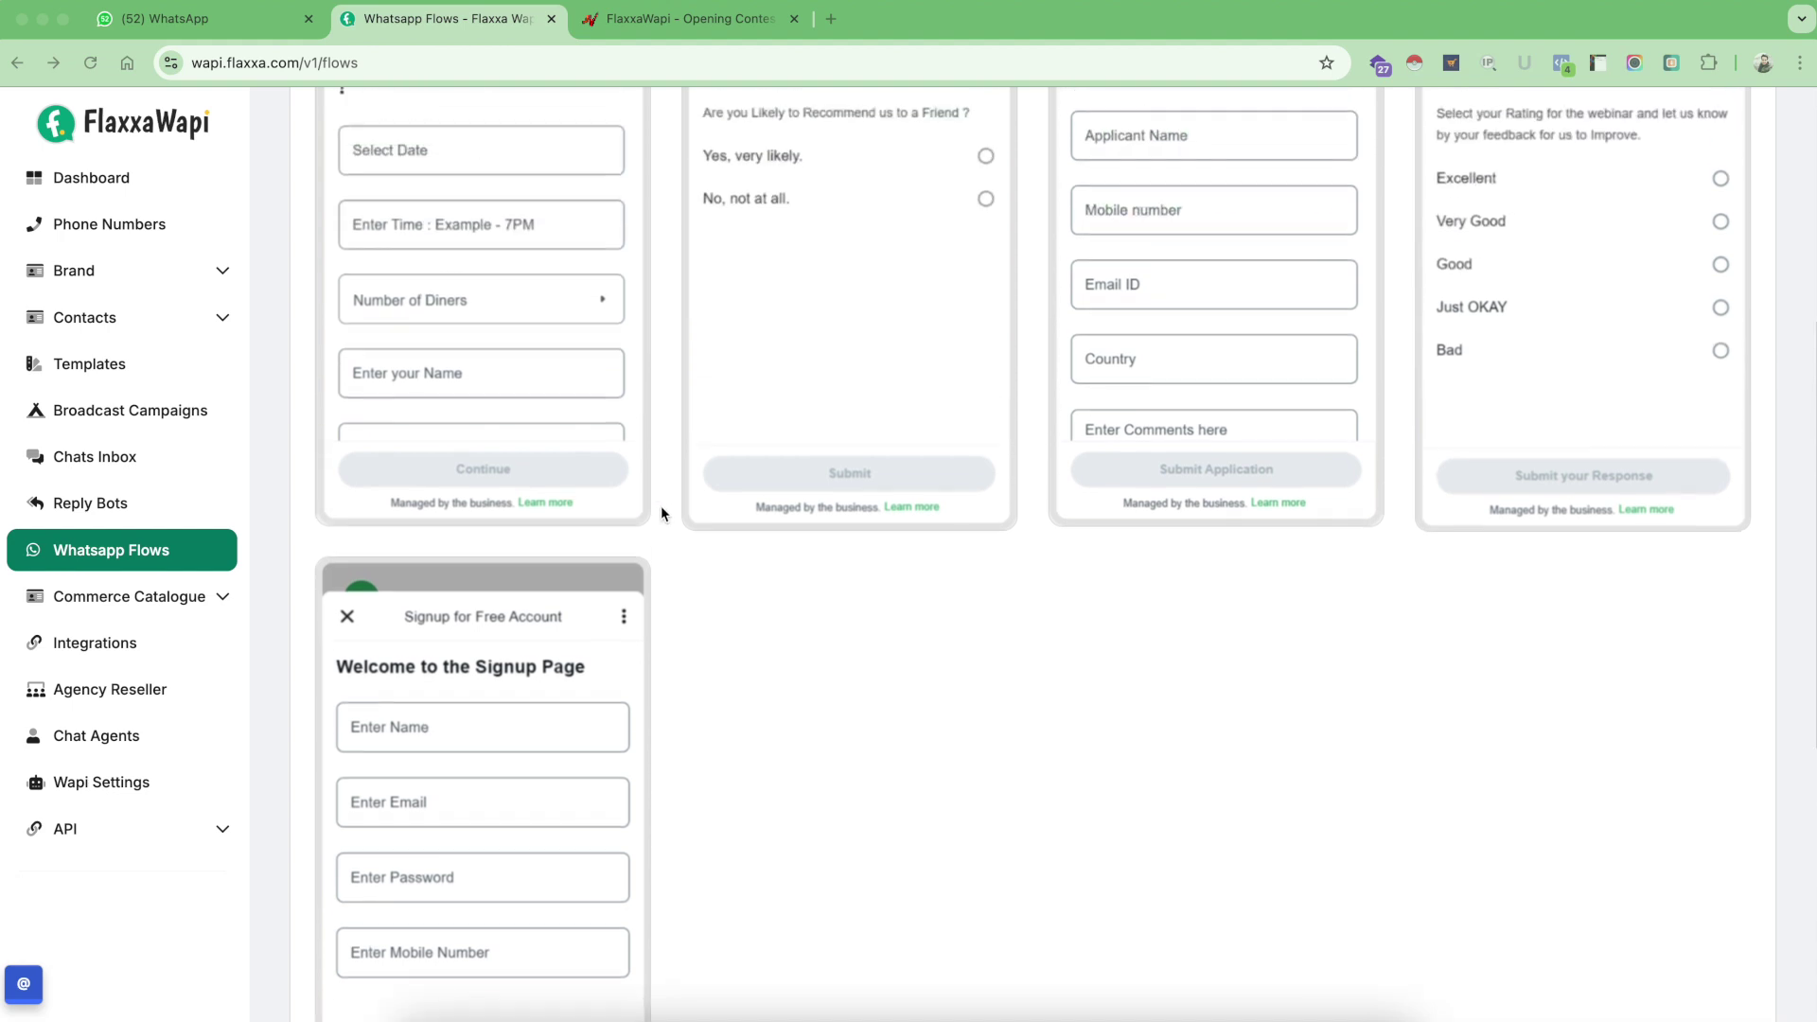
scroll(792, 594, up, 3)
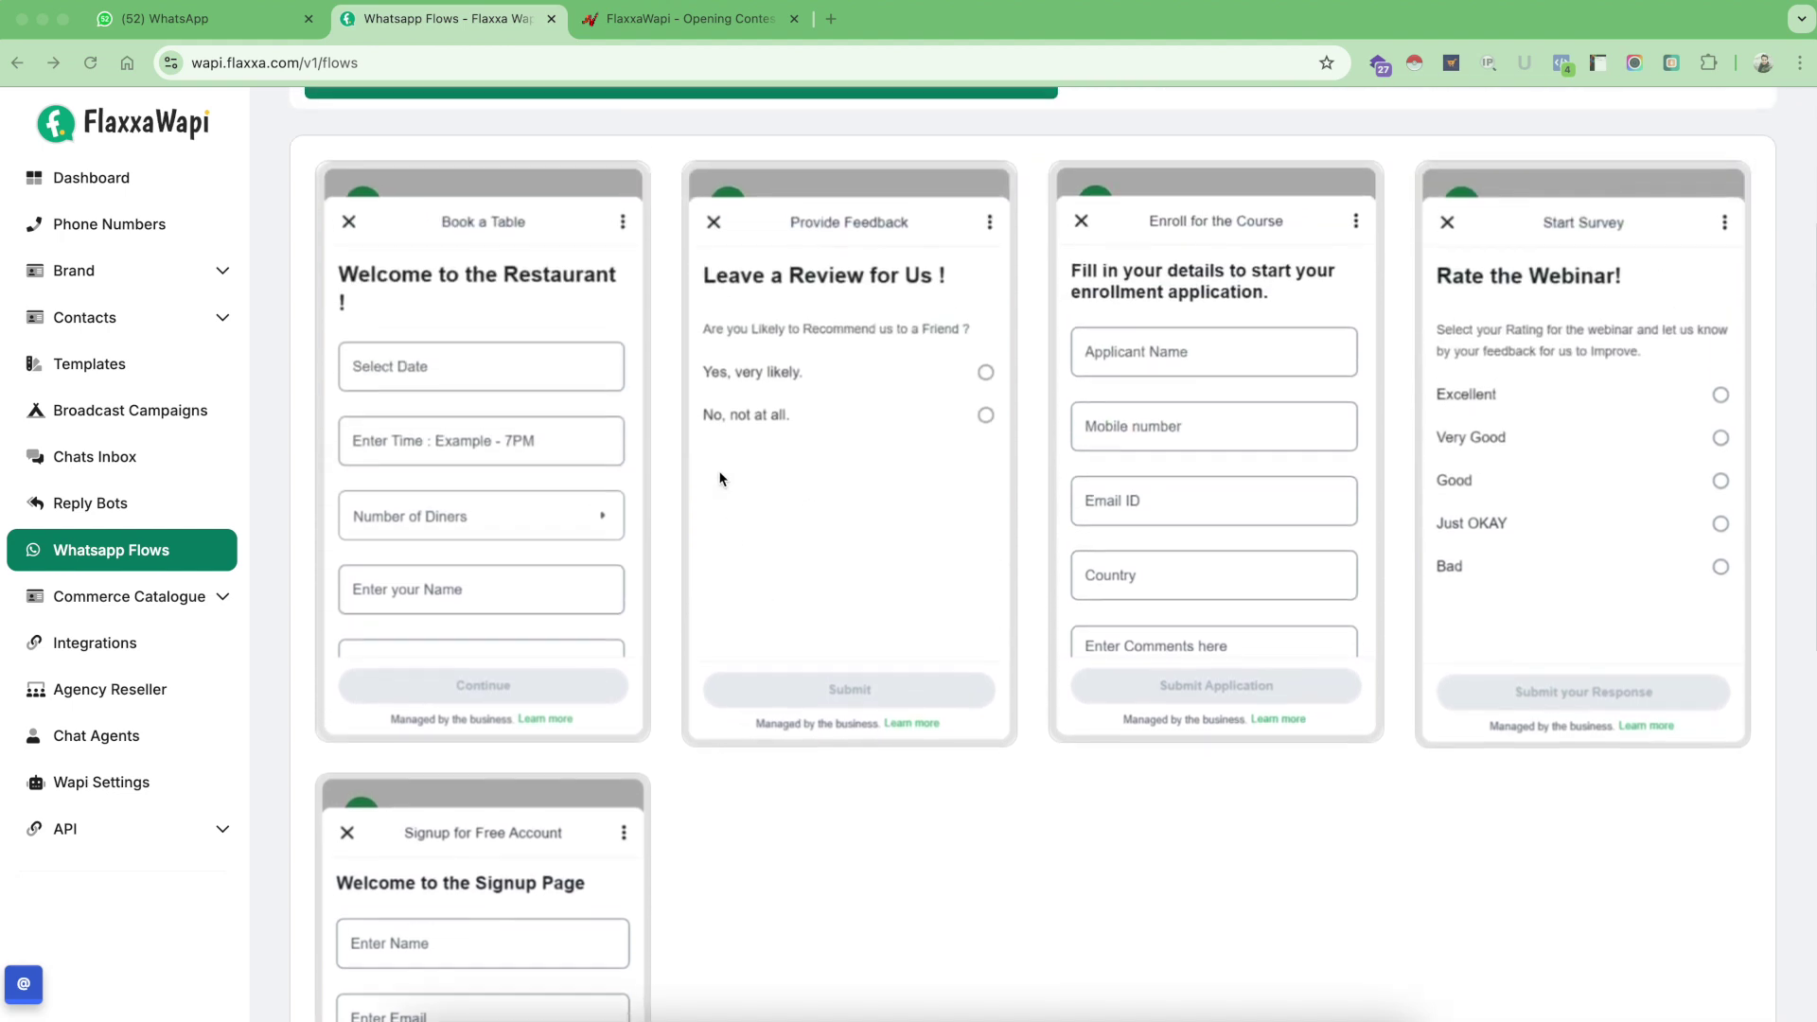
scroll(581, 377, up, 1)
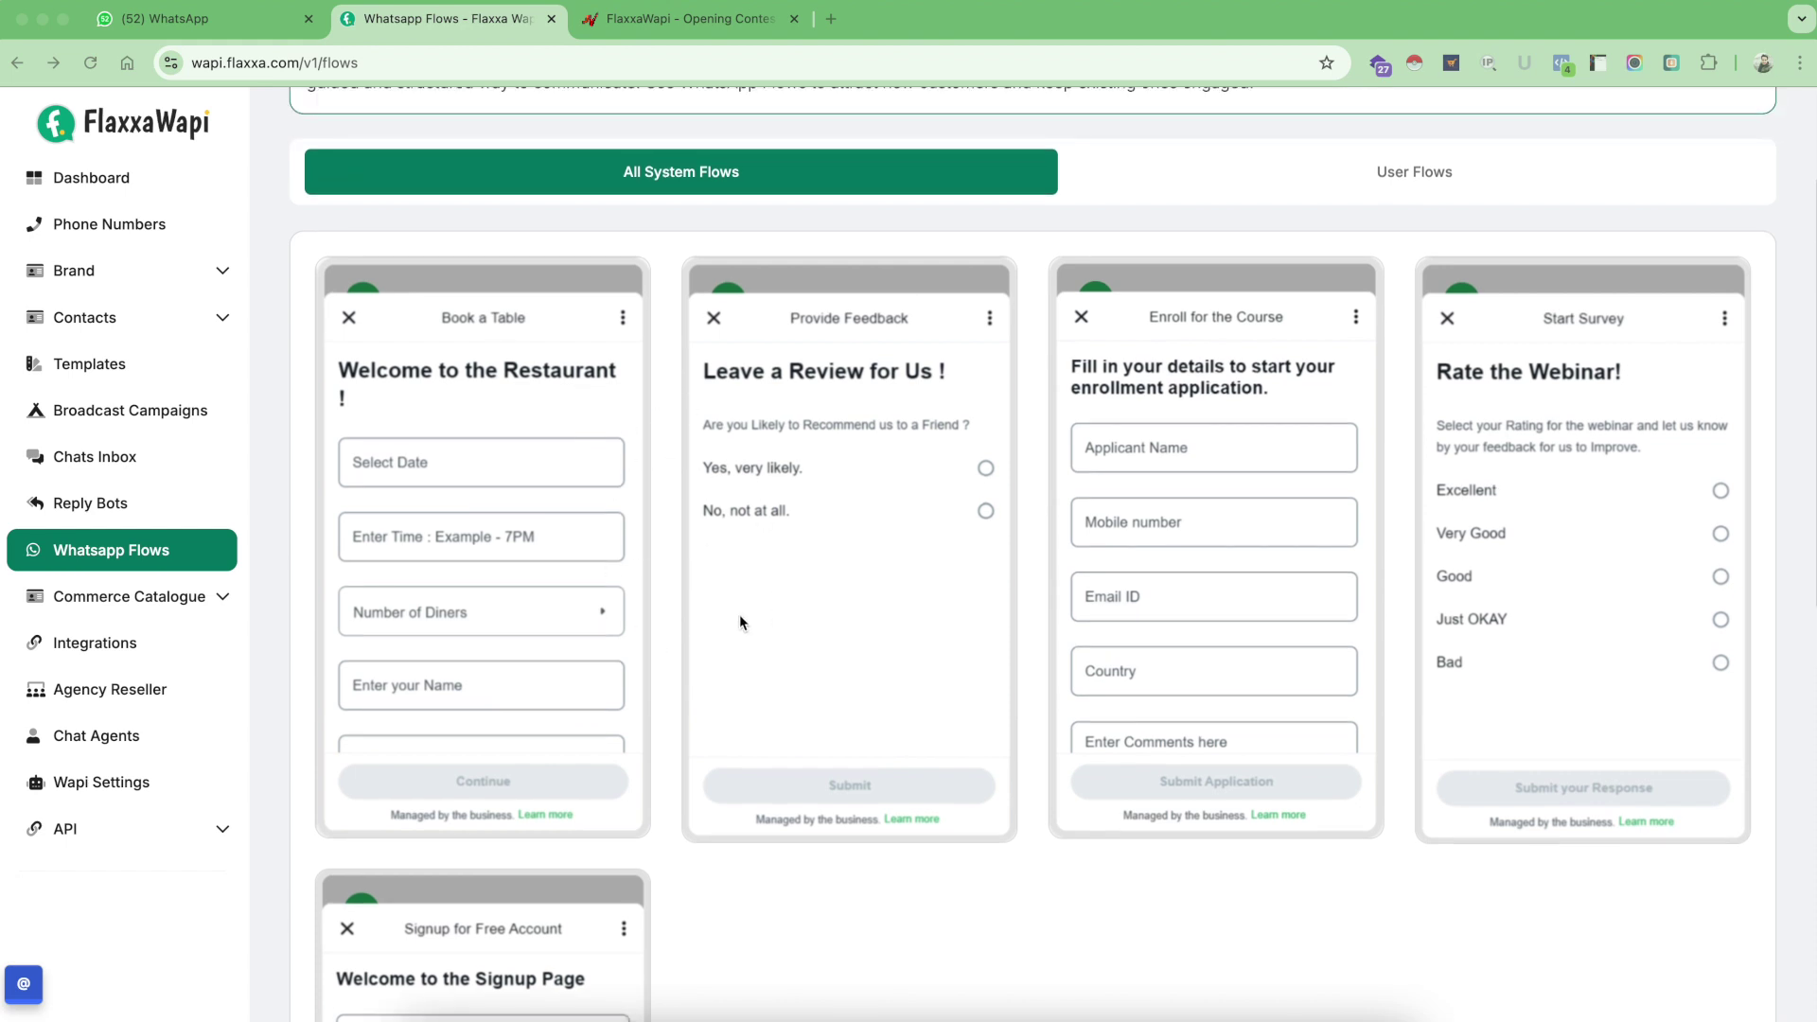
scroll(740, 622, up, 1)
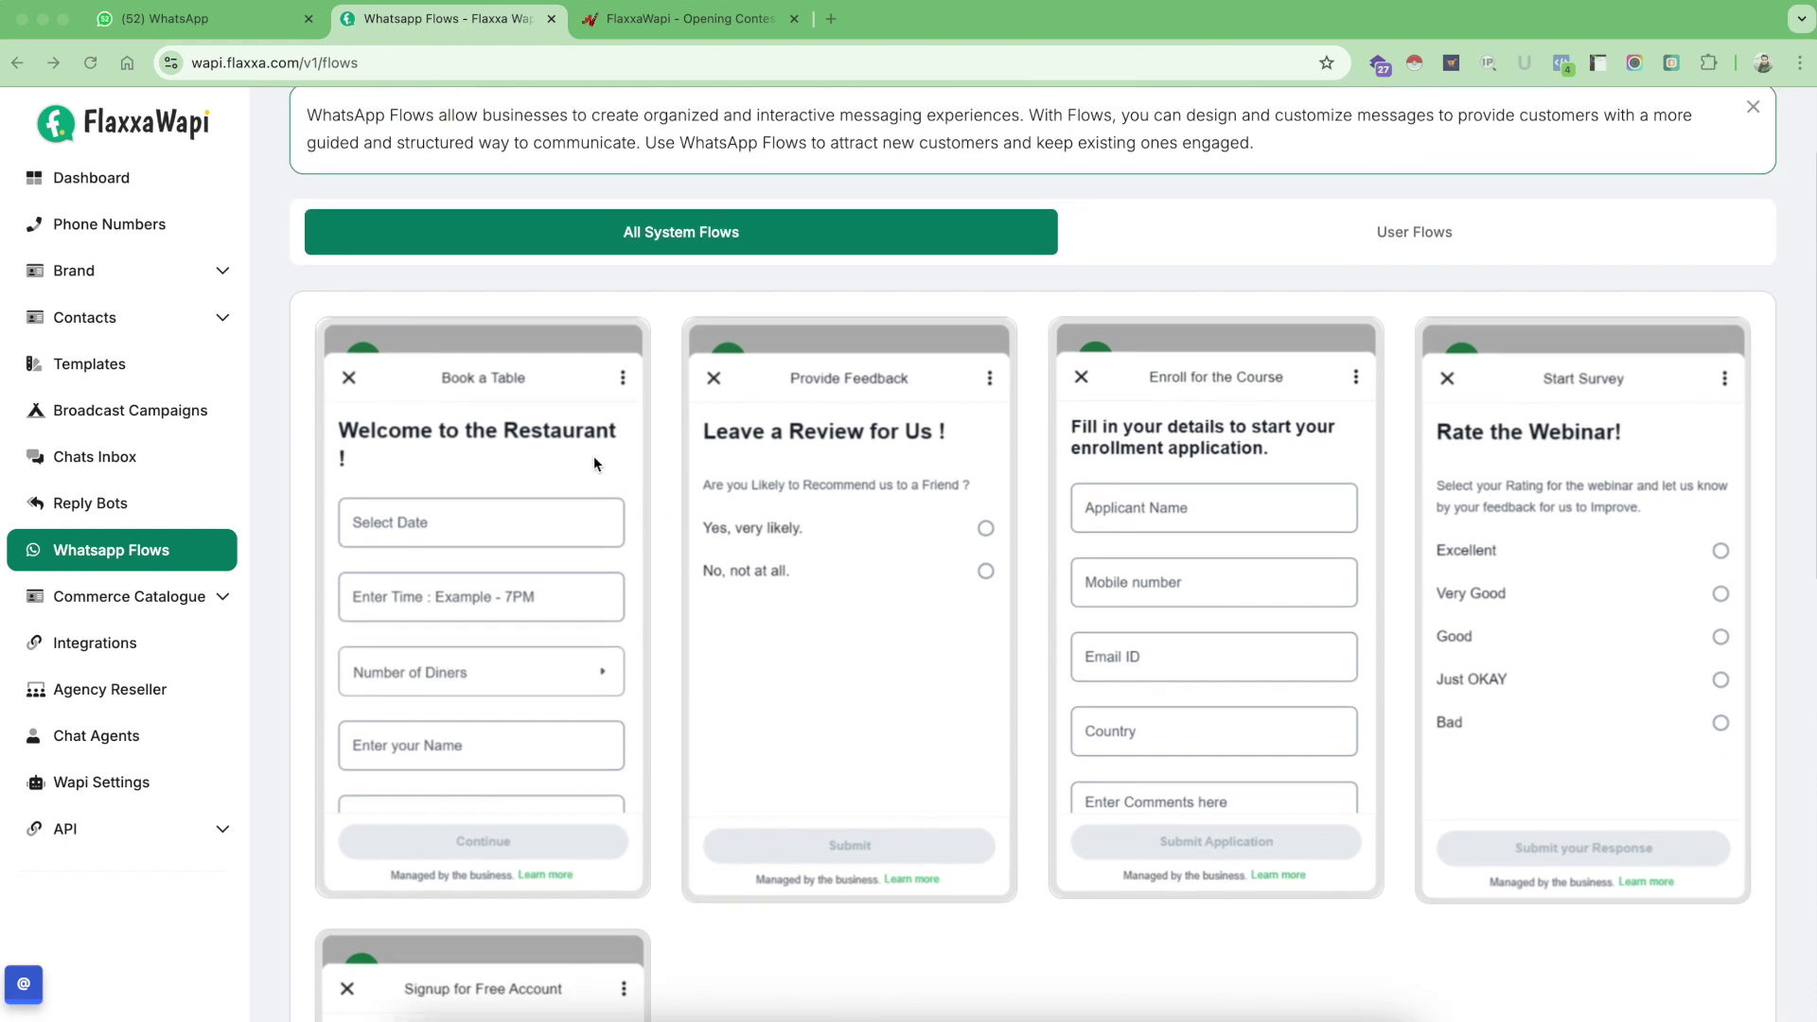
scroll(594, 463, up, 1)
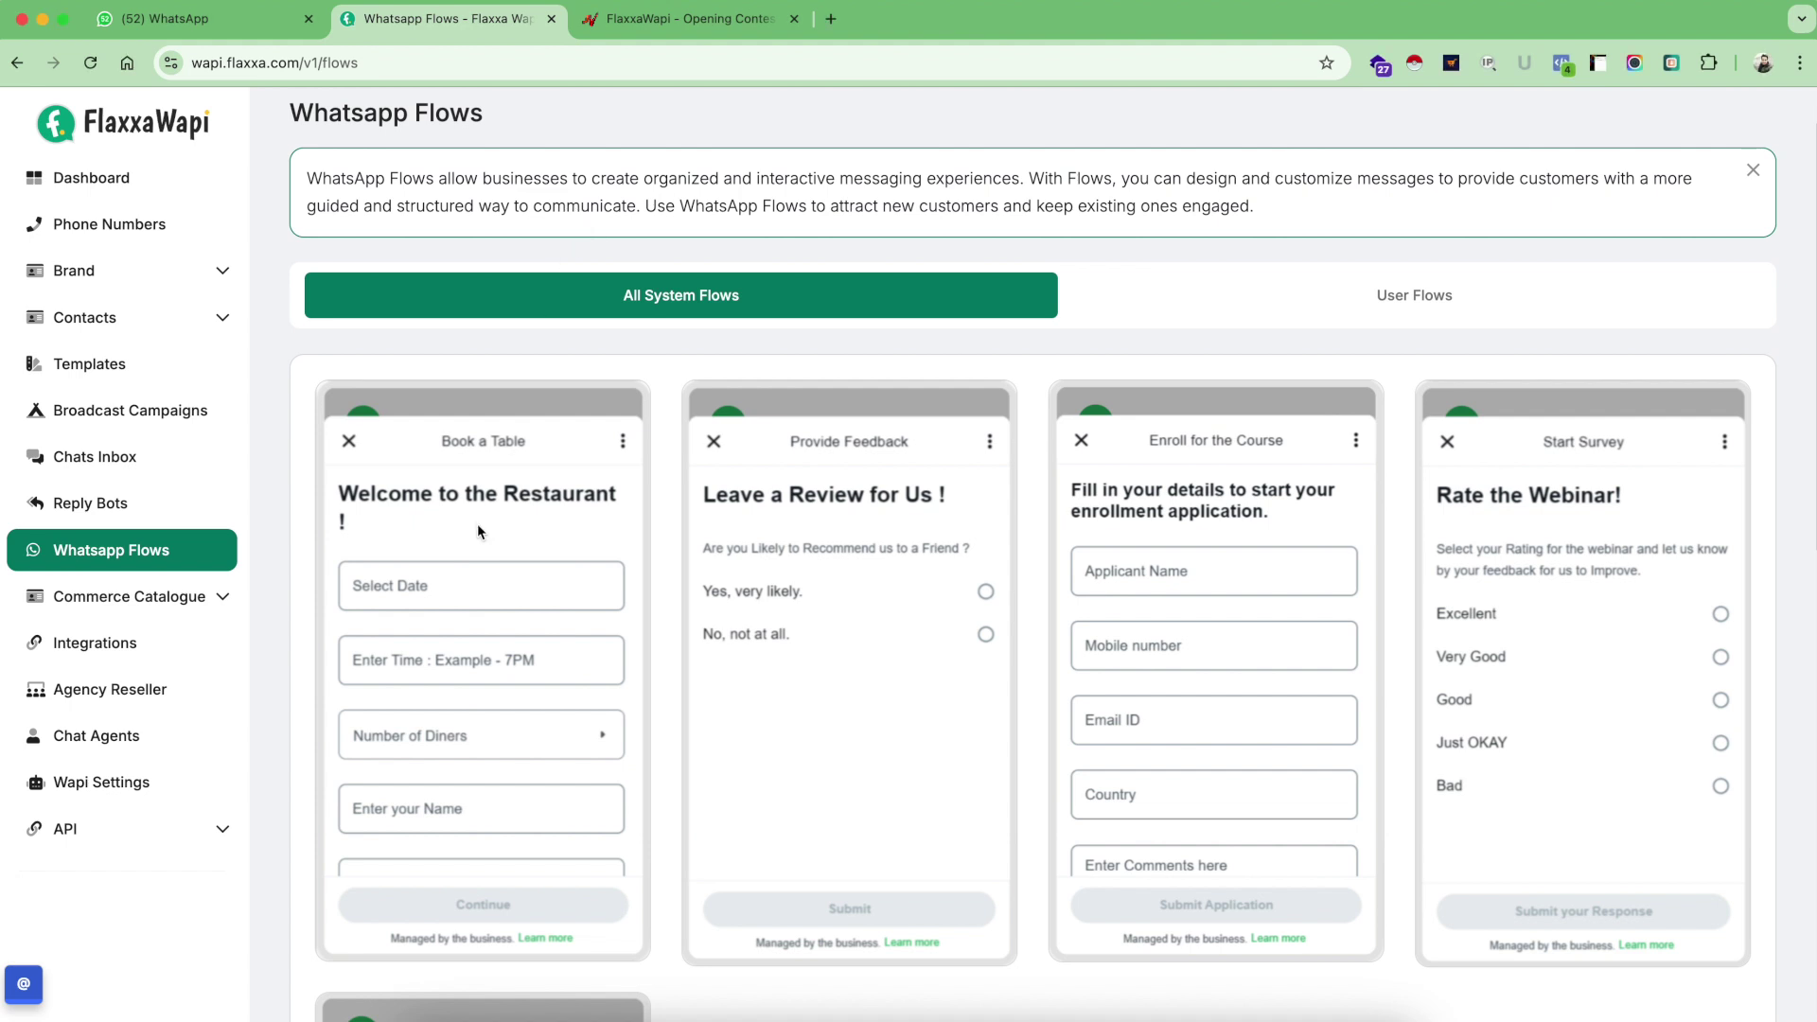
- Switch to User Flows and review the 8 published flows, Account Signup - Flow #1 through Wapi User Onboarding
mouse_move(463, 588)
mouse_move(781, 514)
click(1404, 300)
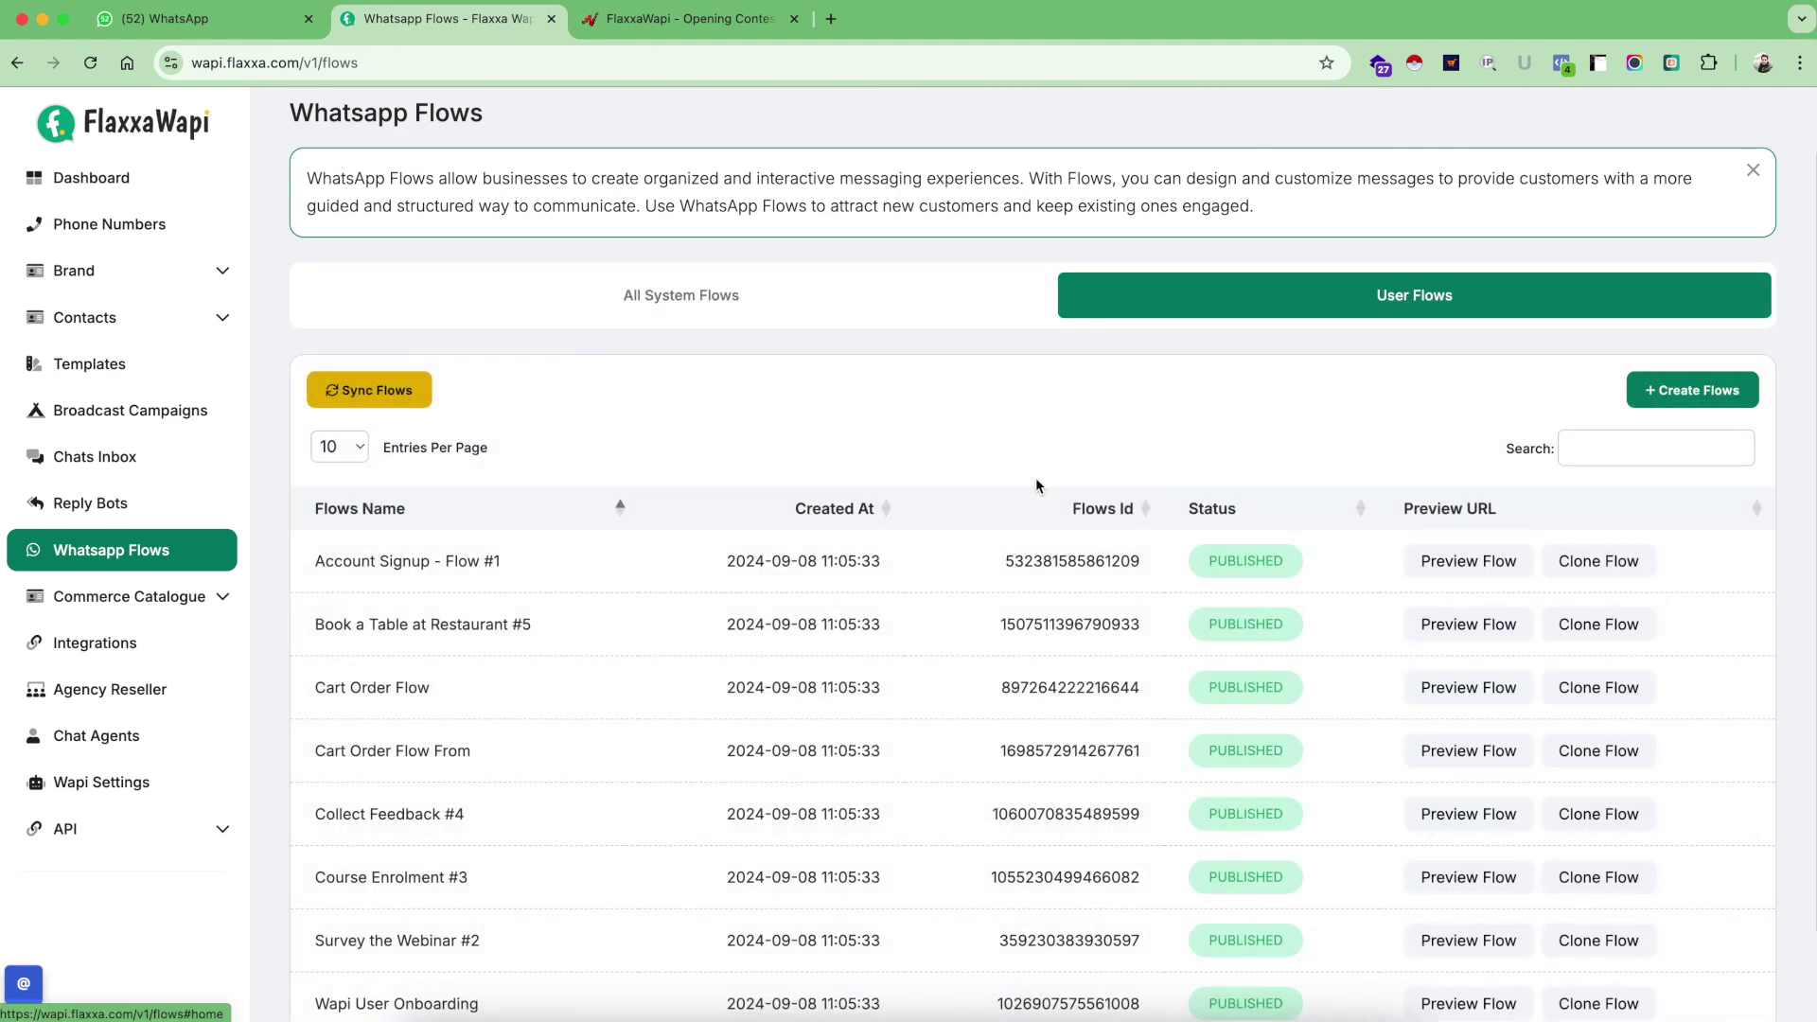
scroll(645, 600, down, 2)
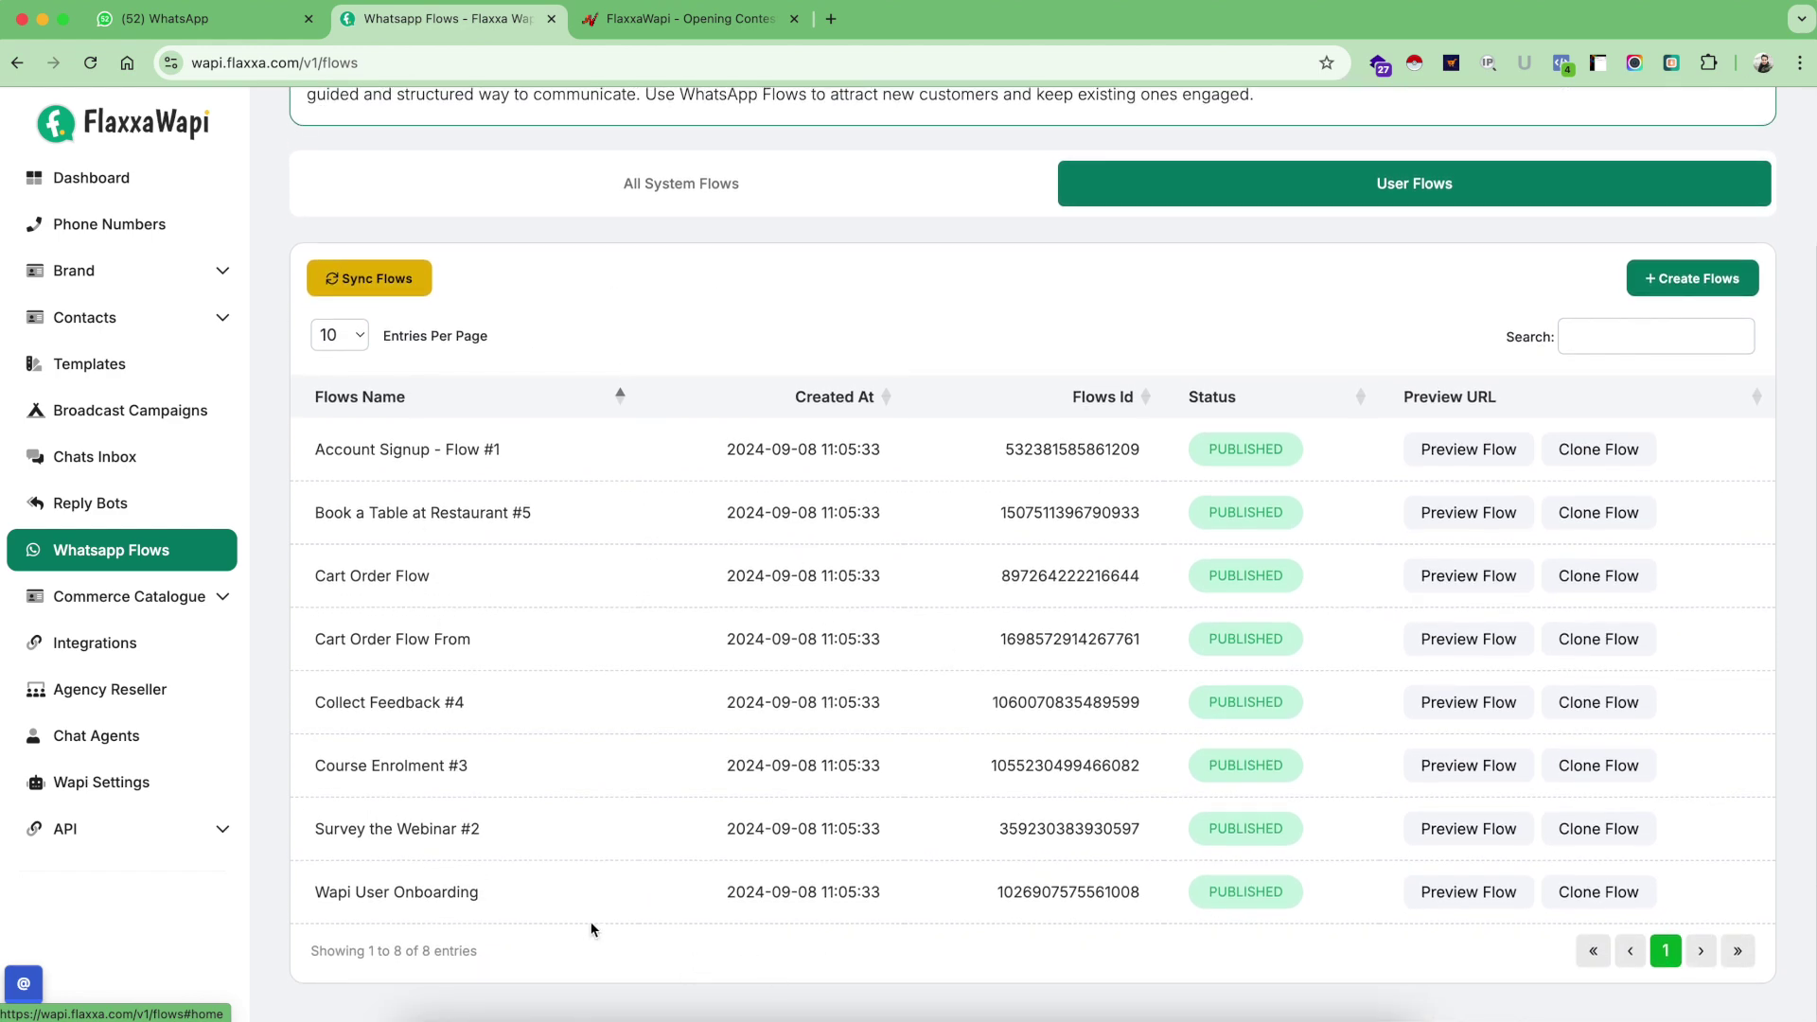
scroll(970, 491, up, 4)
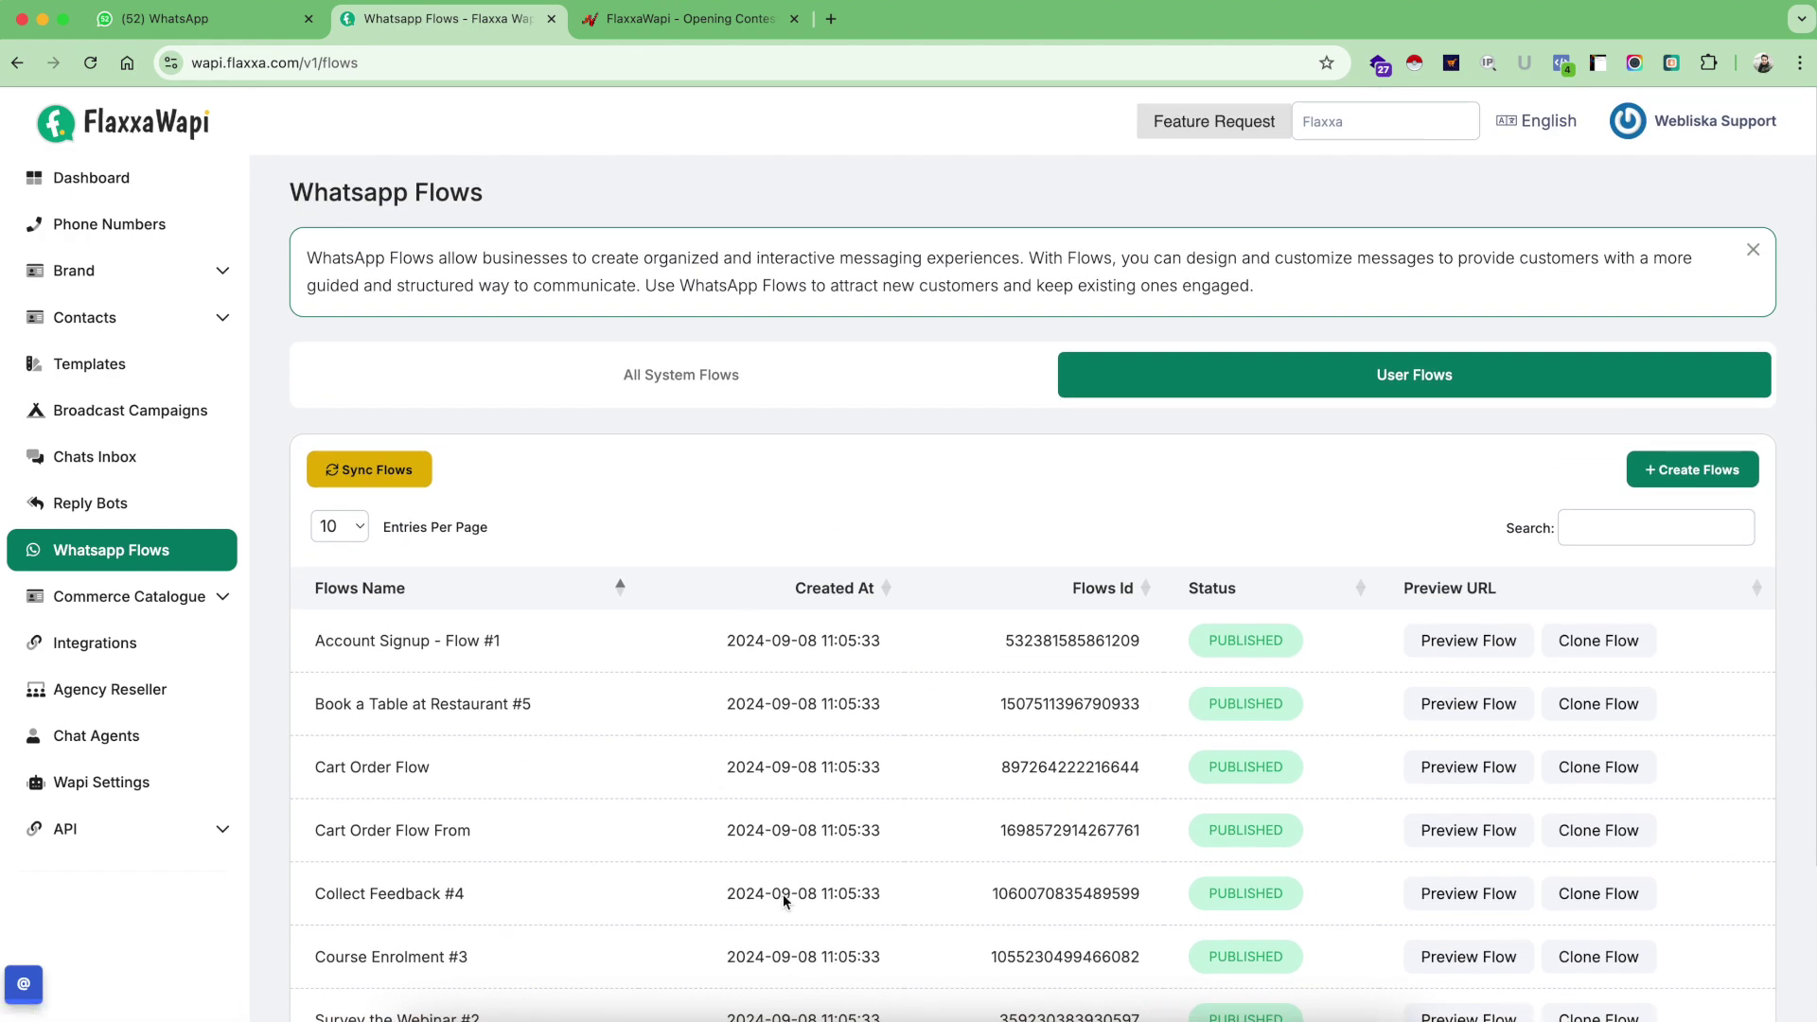
scroll(1045, 675, down, 1)
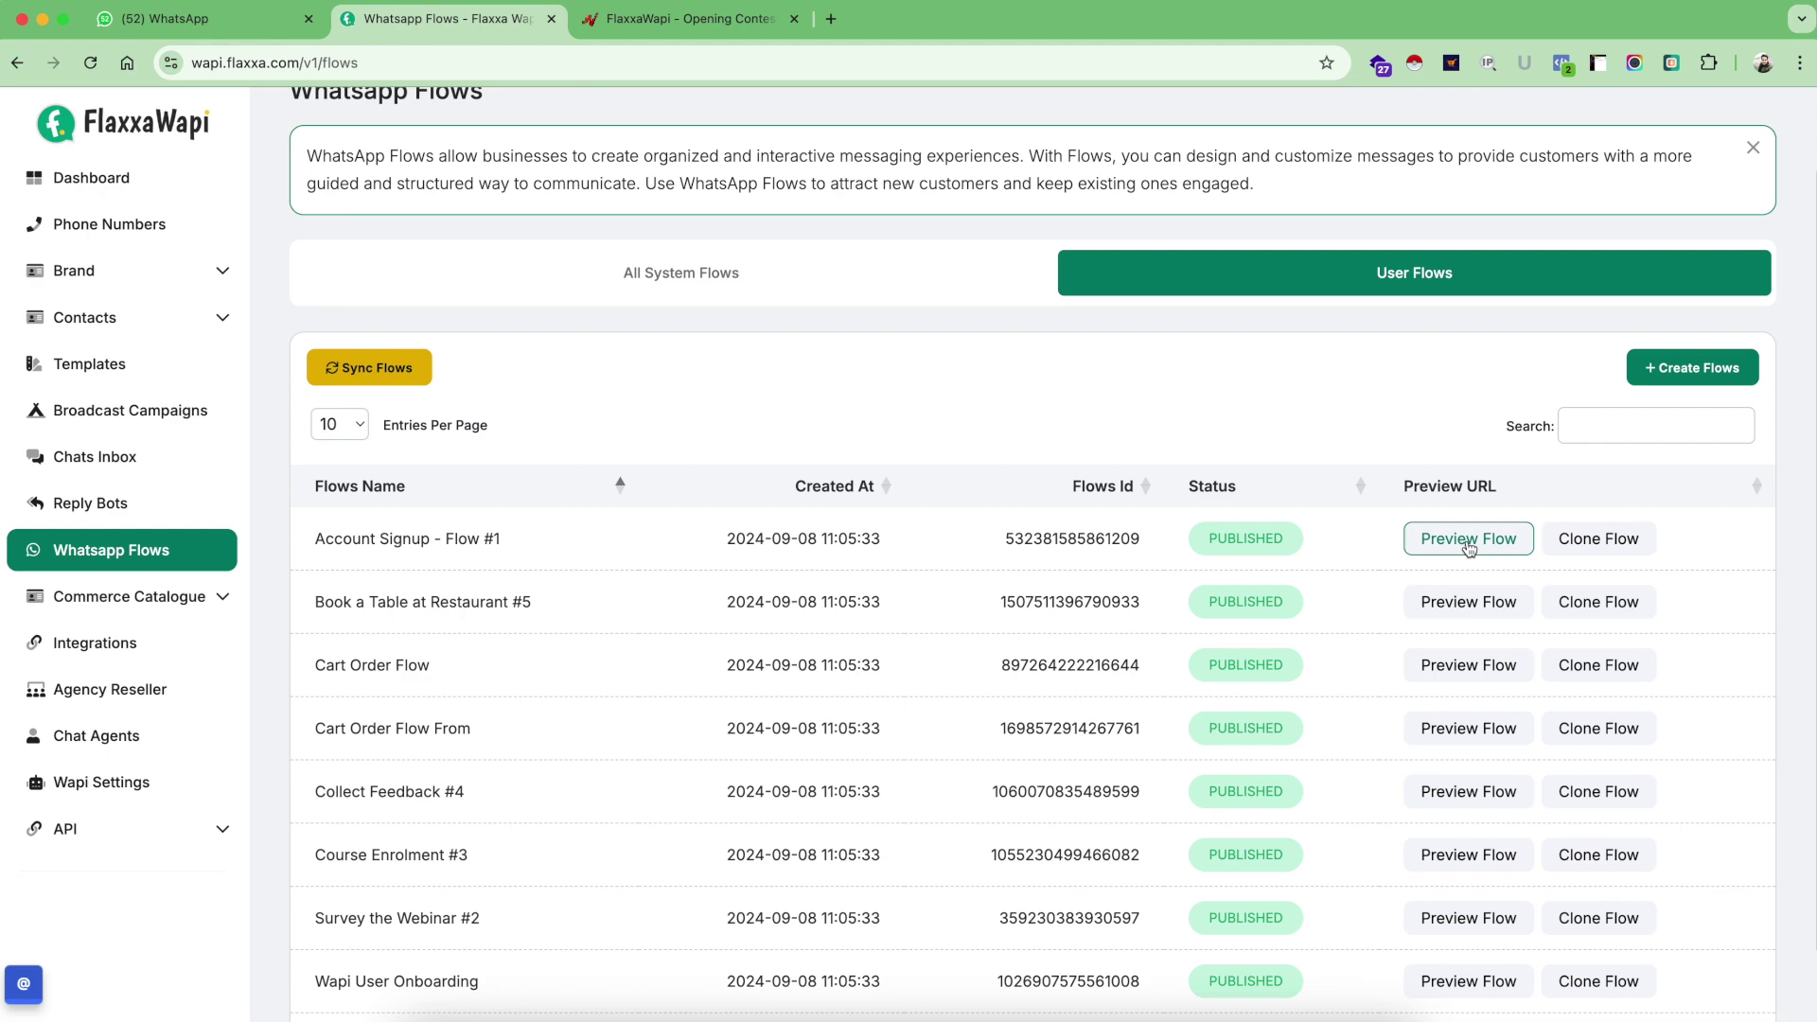
click(1468, 542)
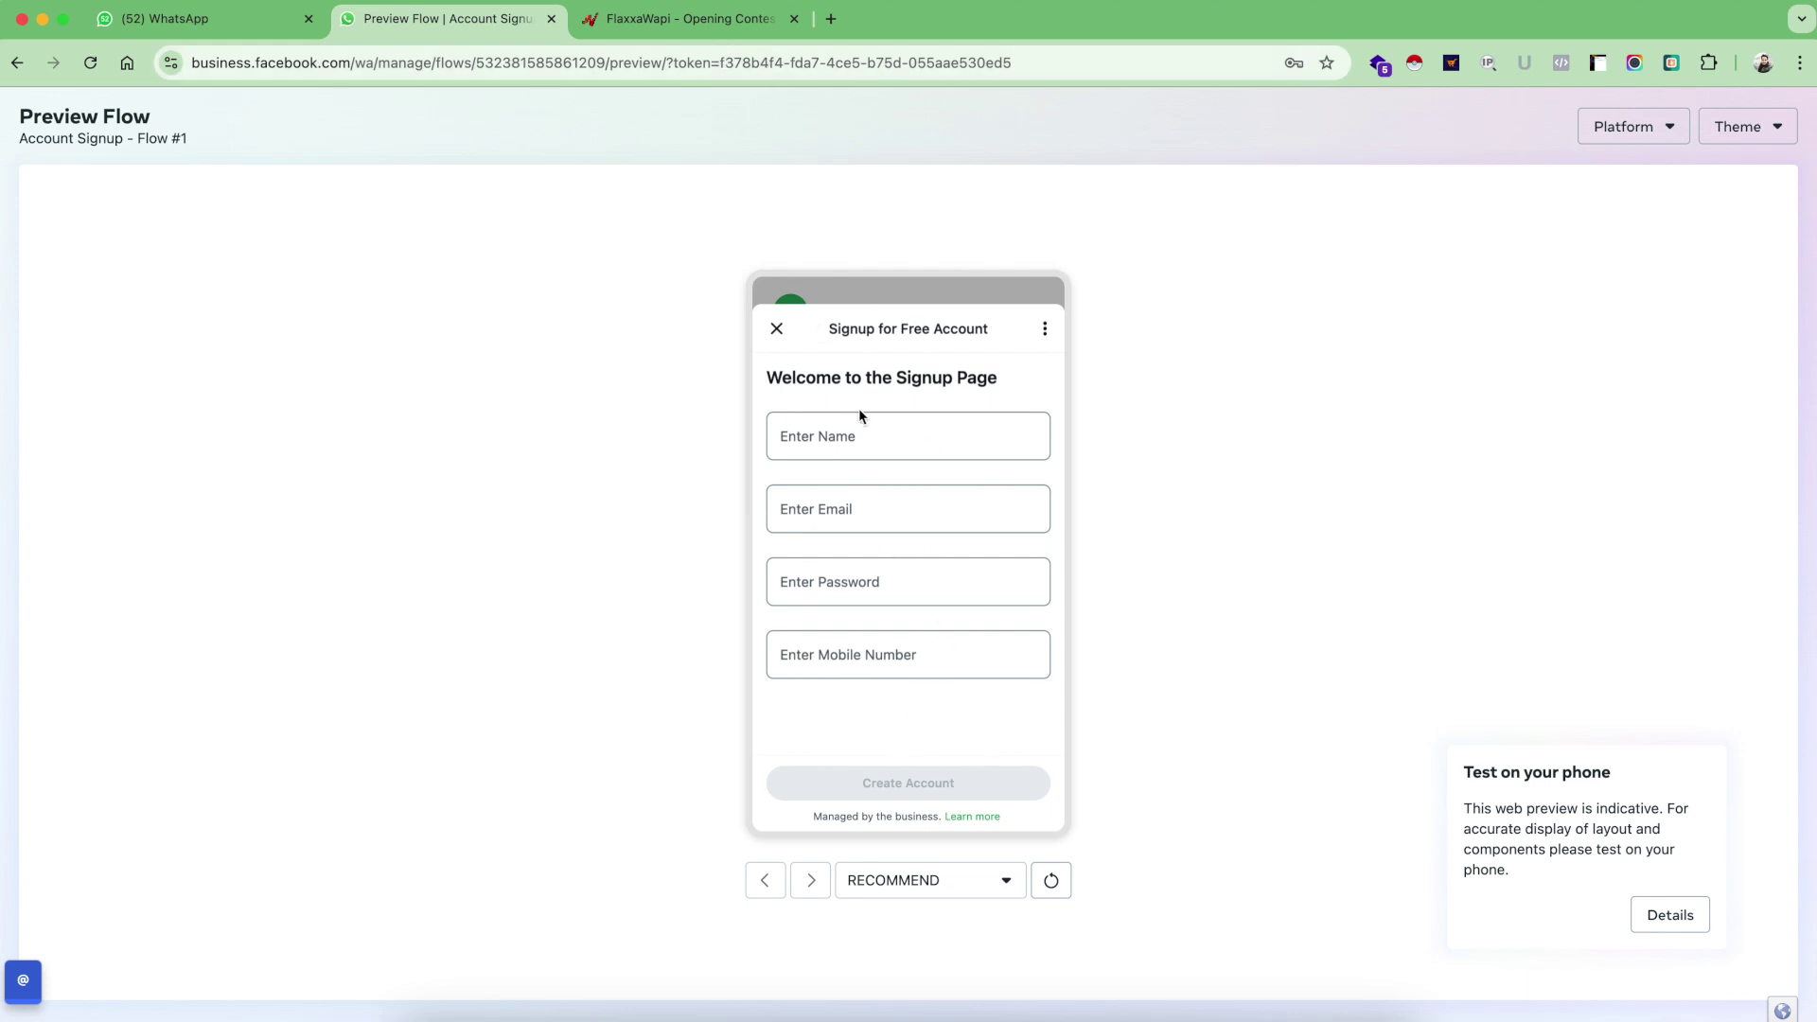
click(870, 441)
text(dsfaf)
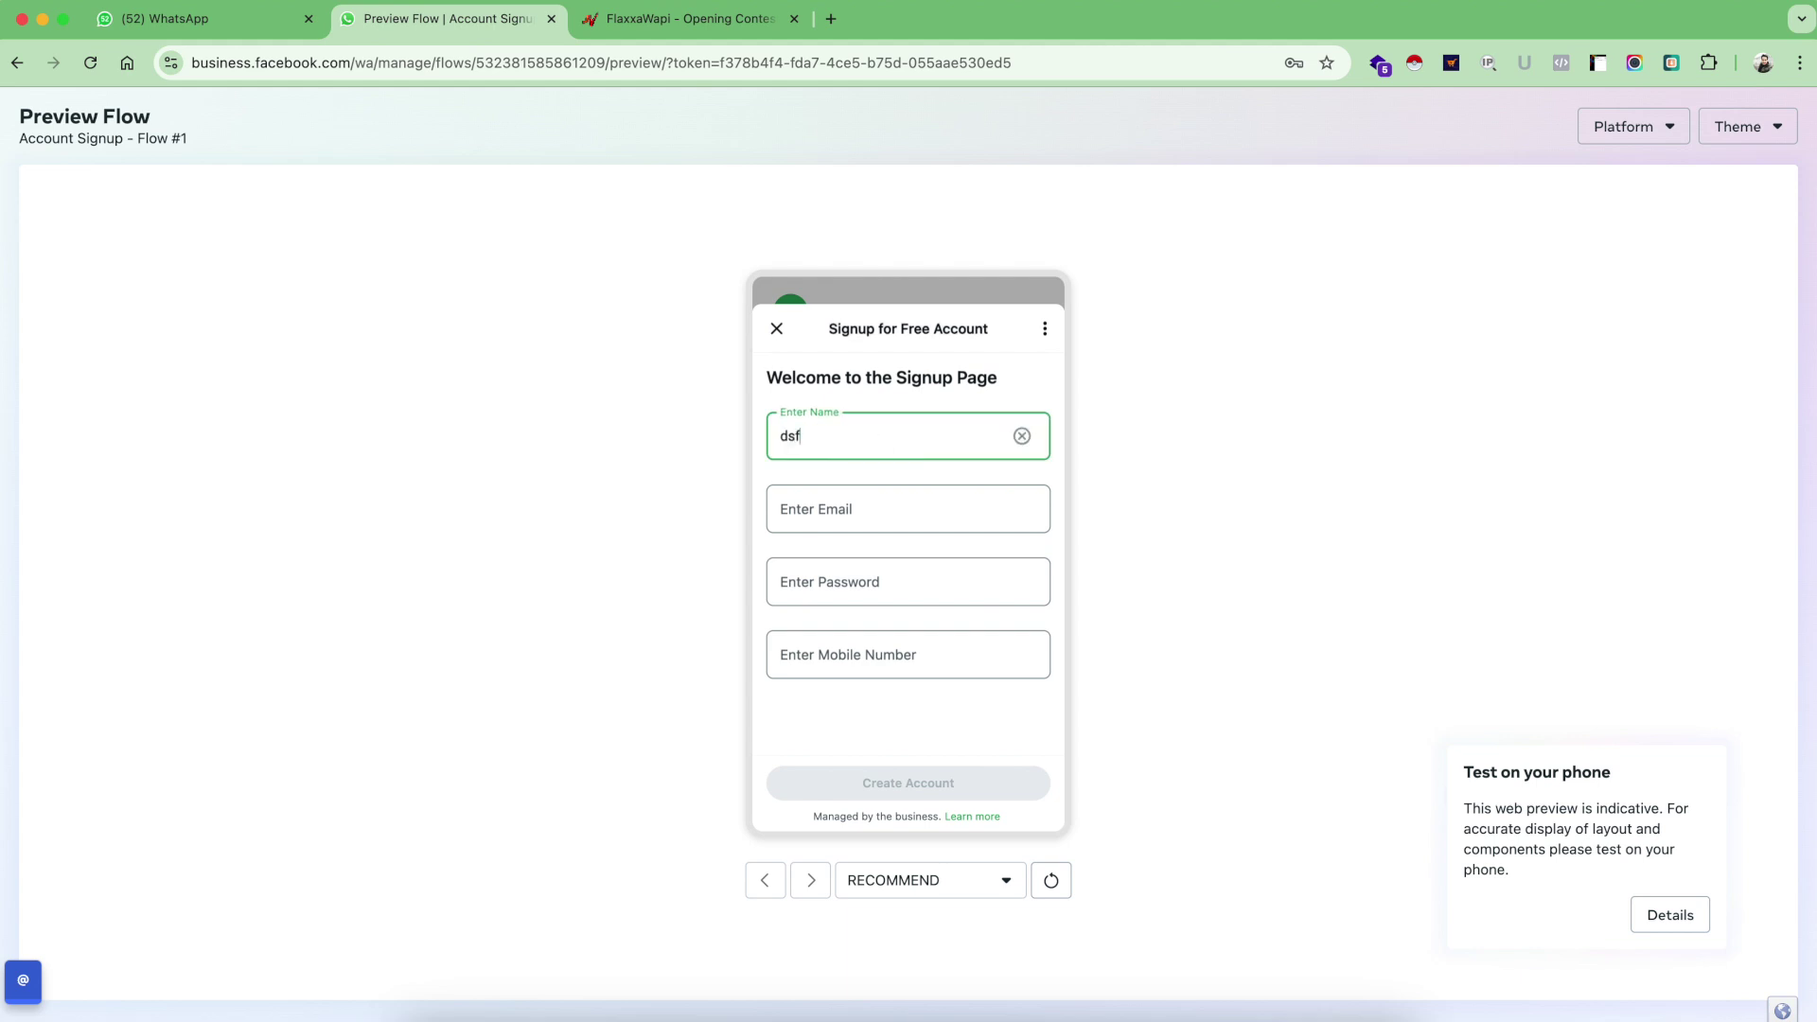
click(864, 499)
text(asdasd)
click(857, 565)
text(asdf)
click(852, 668)
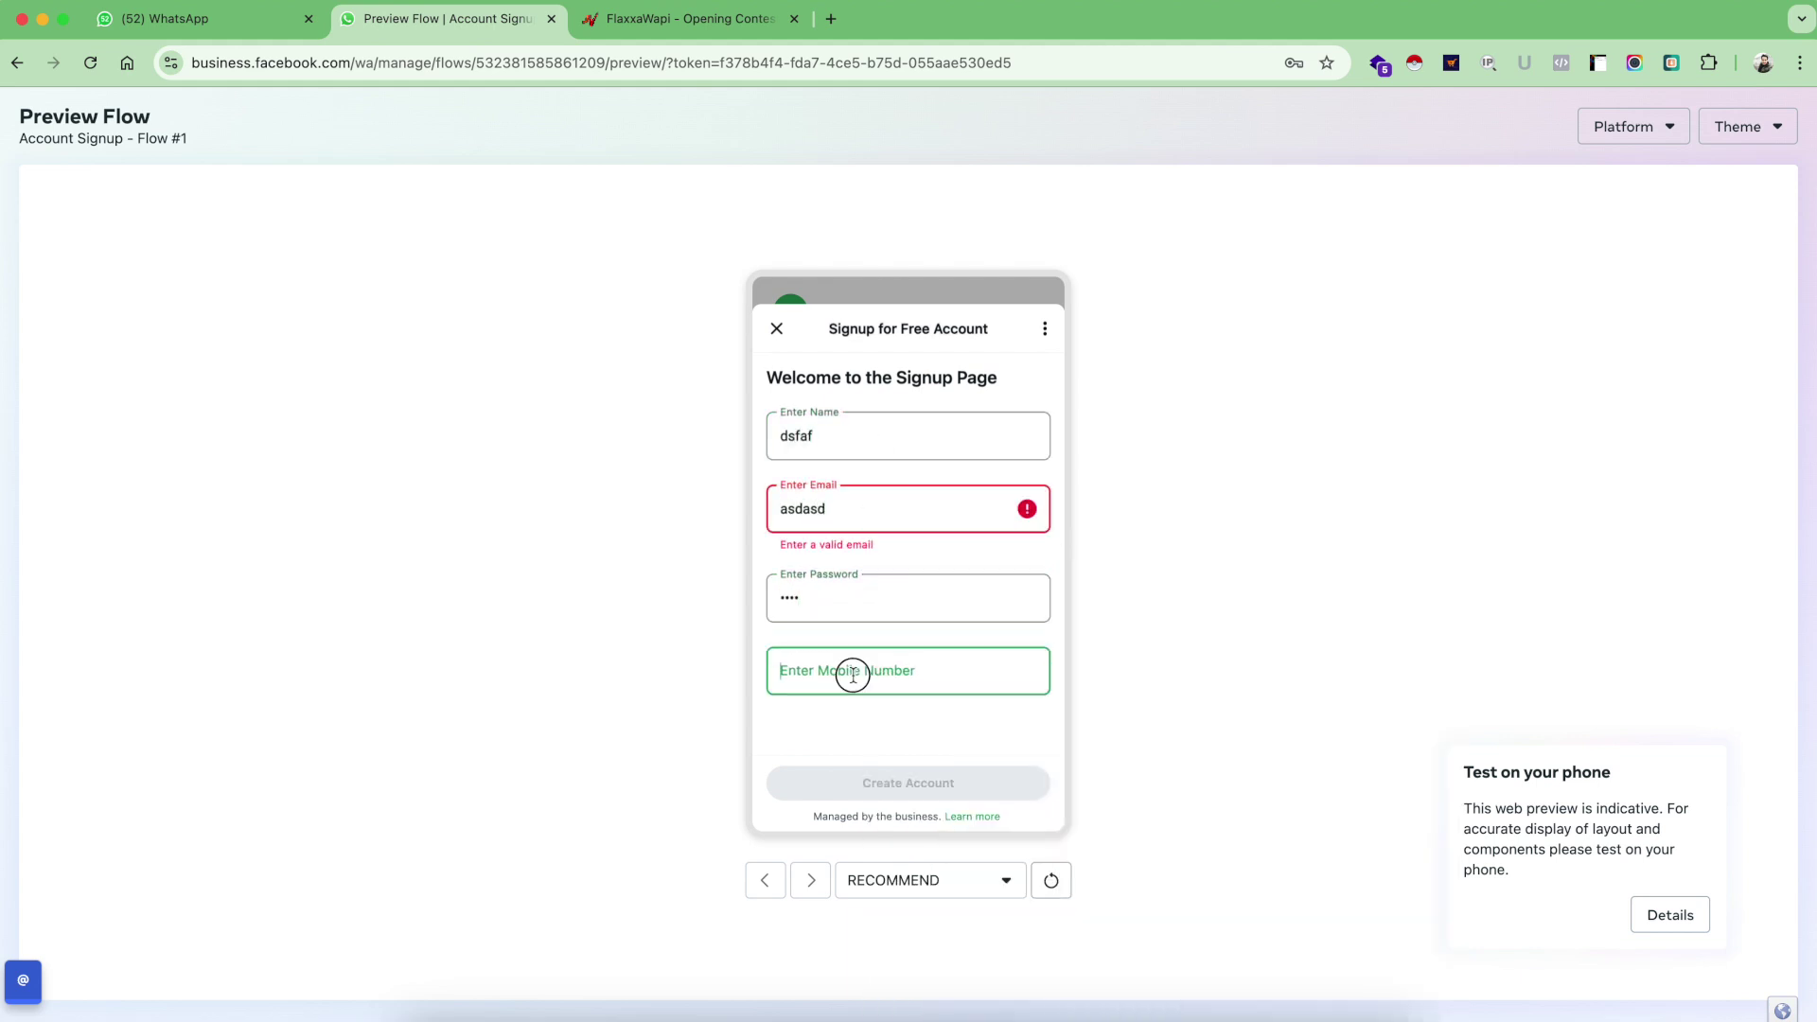
text(sadsad)
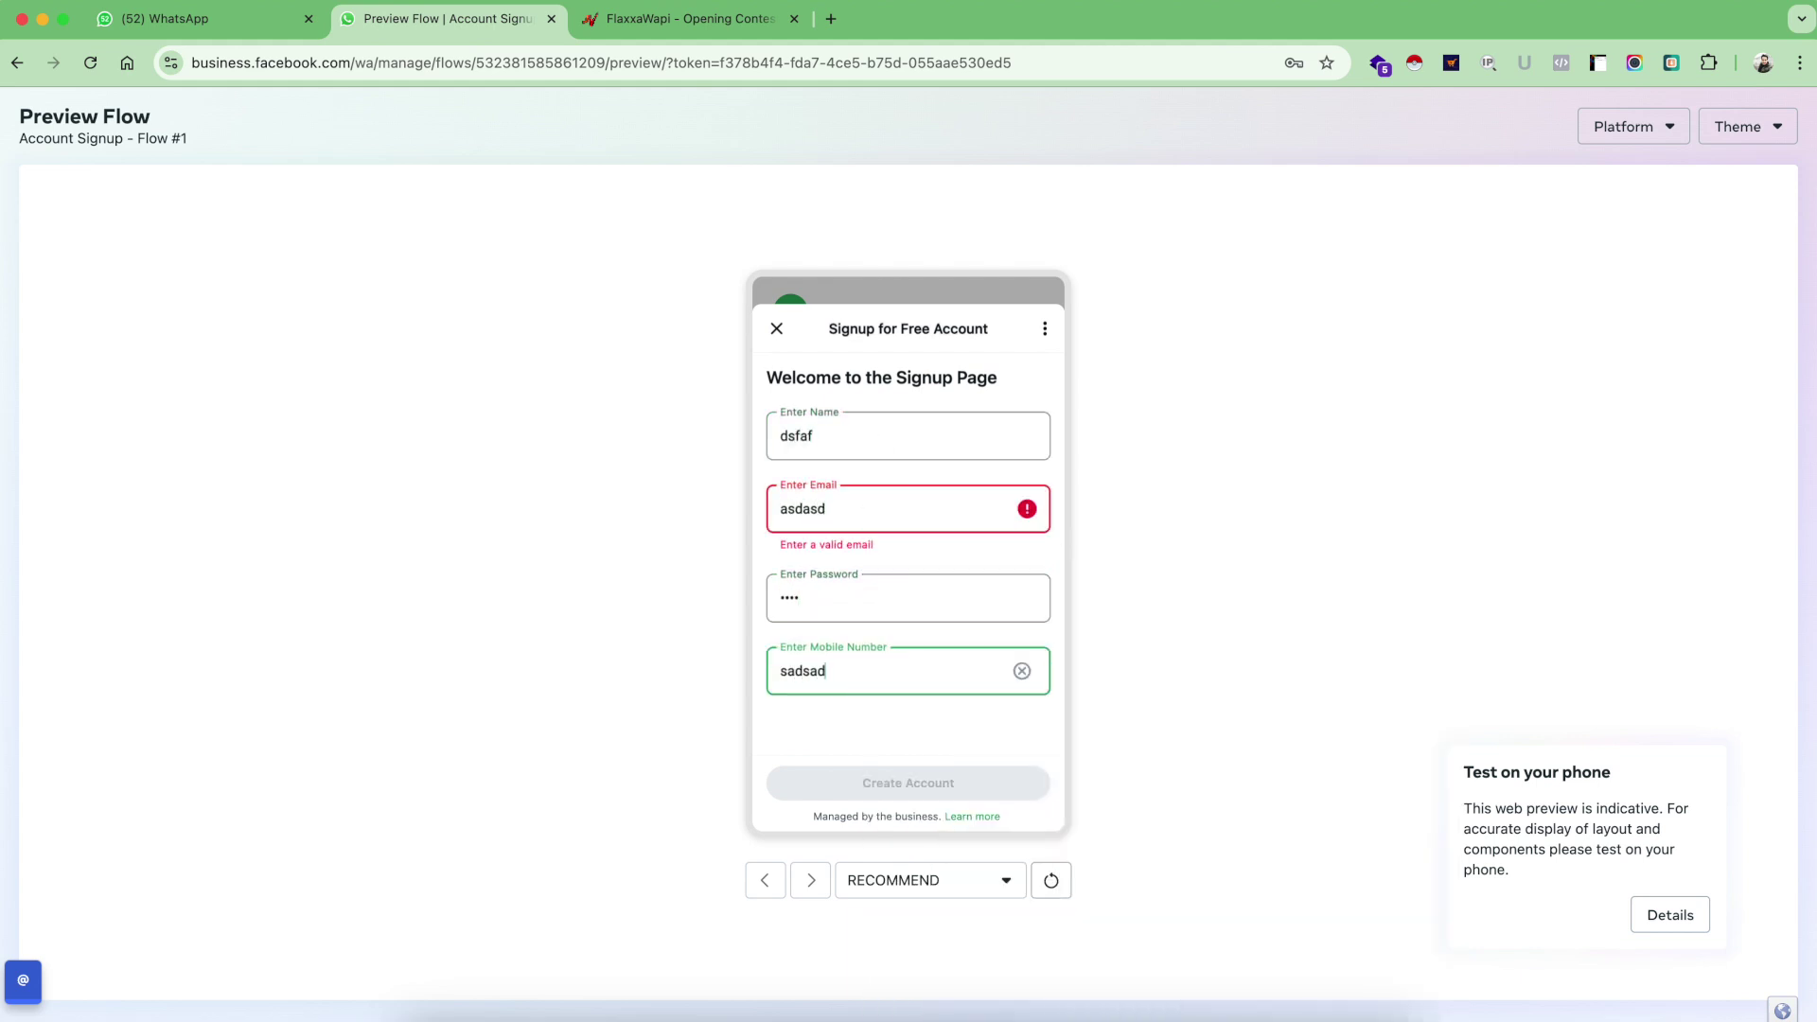
click(863, 509)
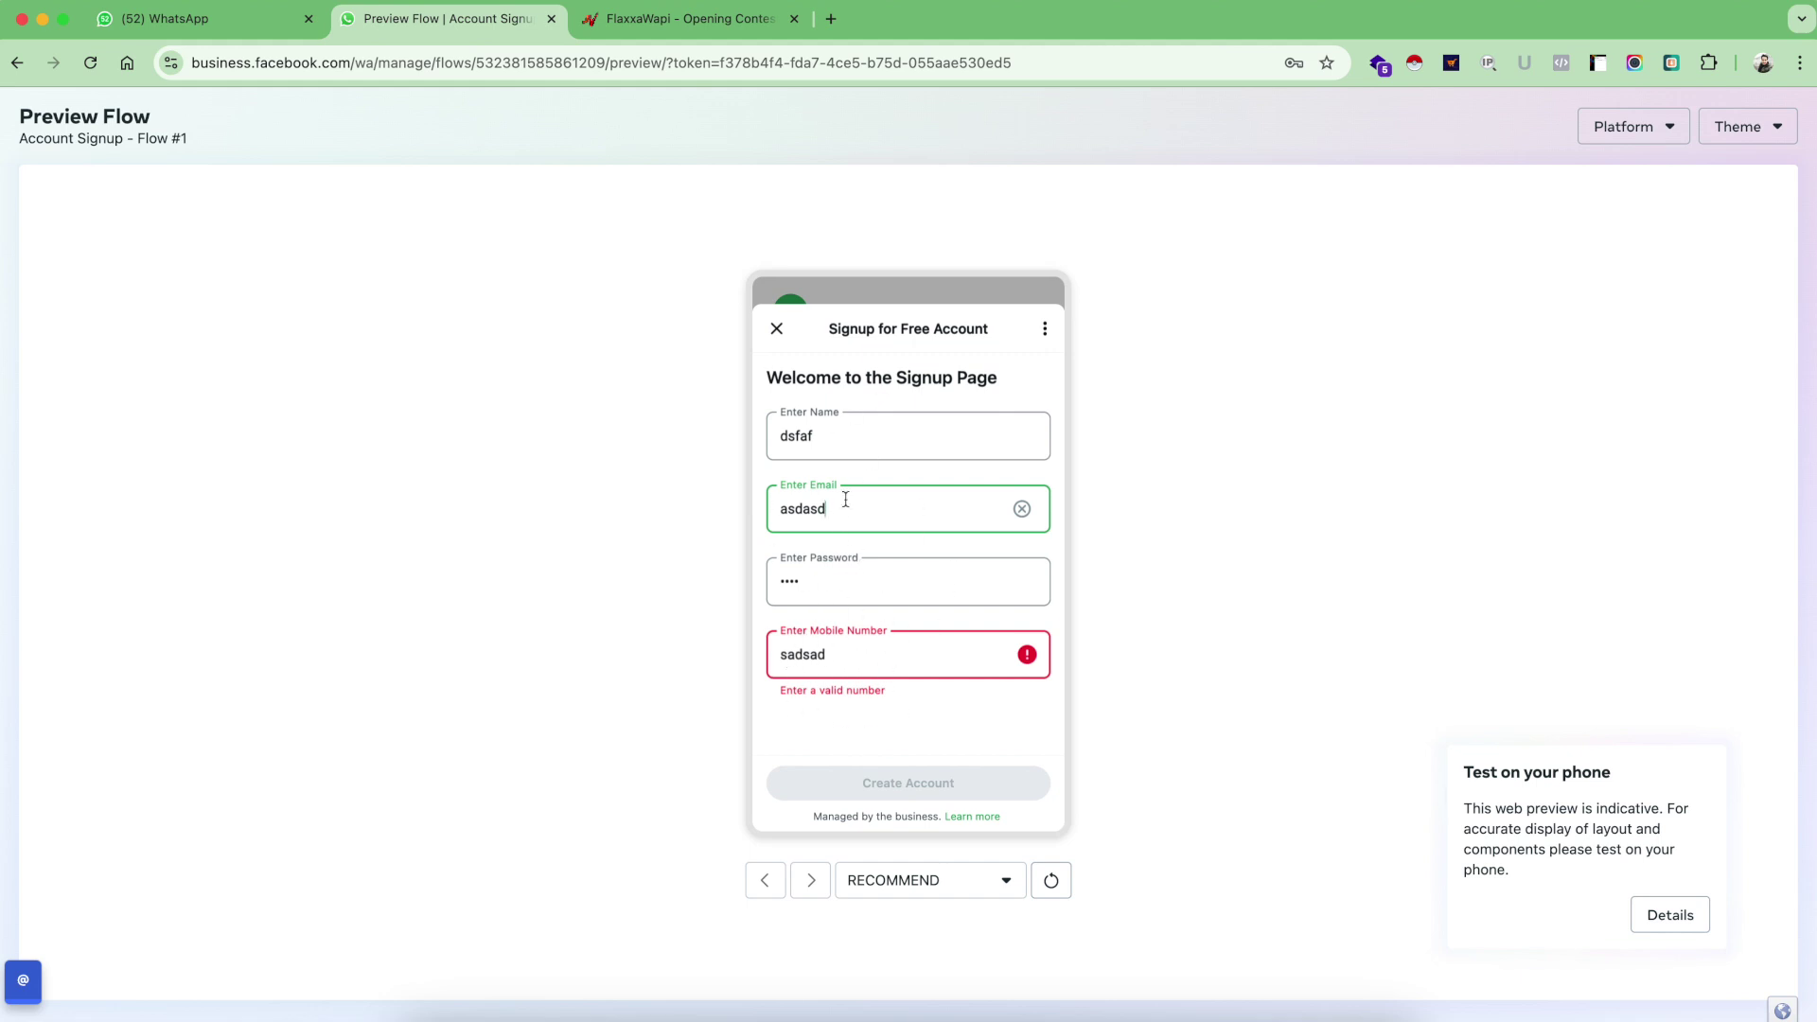
click(17, 66)
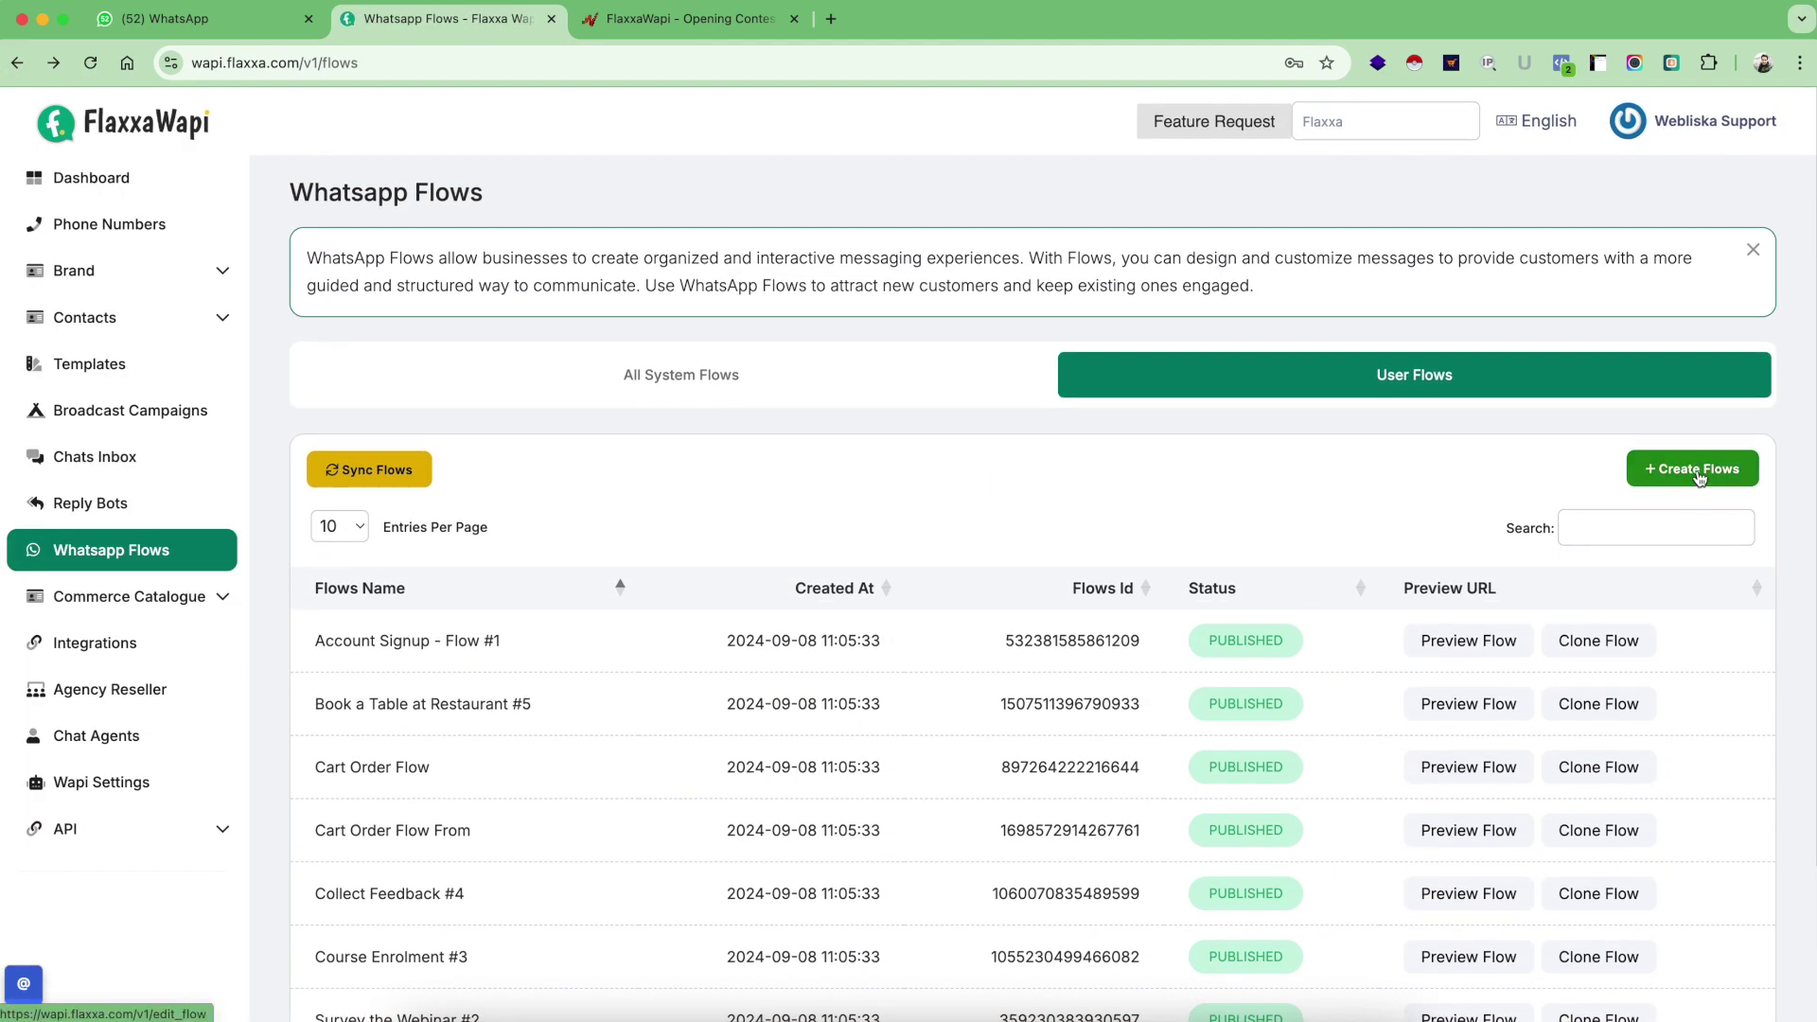
- Create a new flow named Feedback Form Test
click(1697, 476)
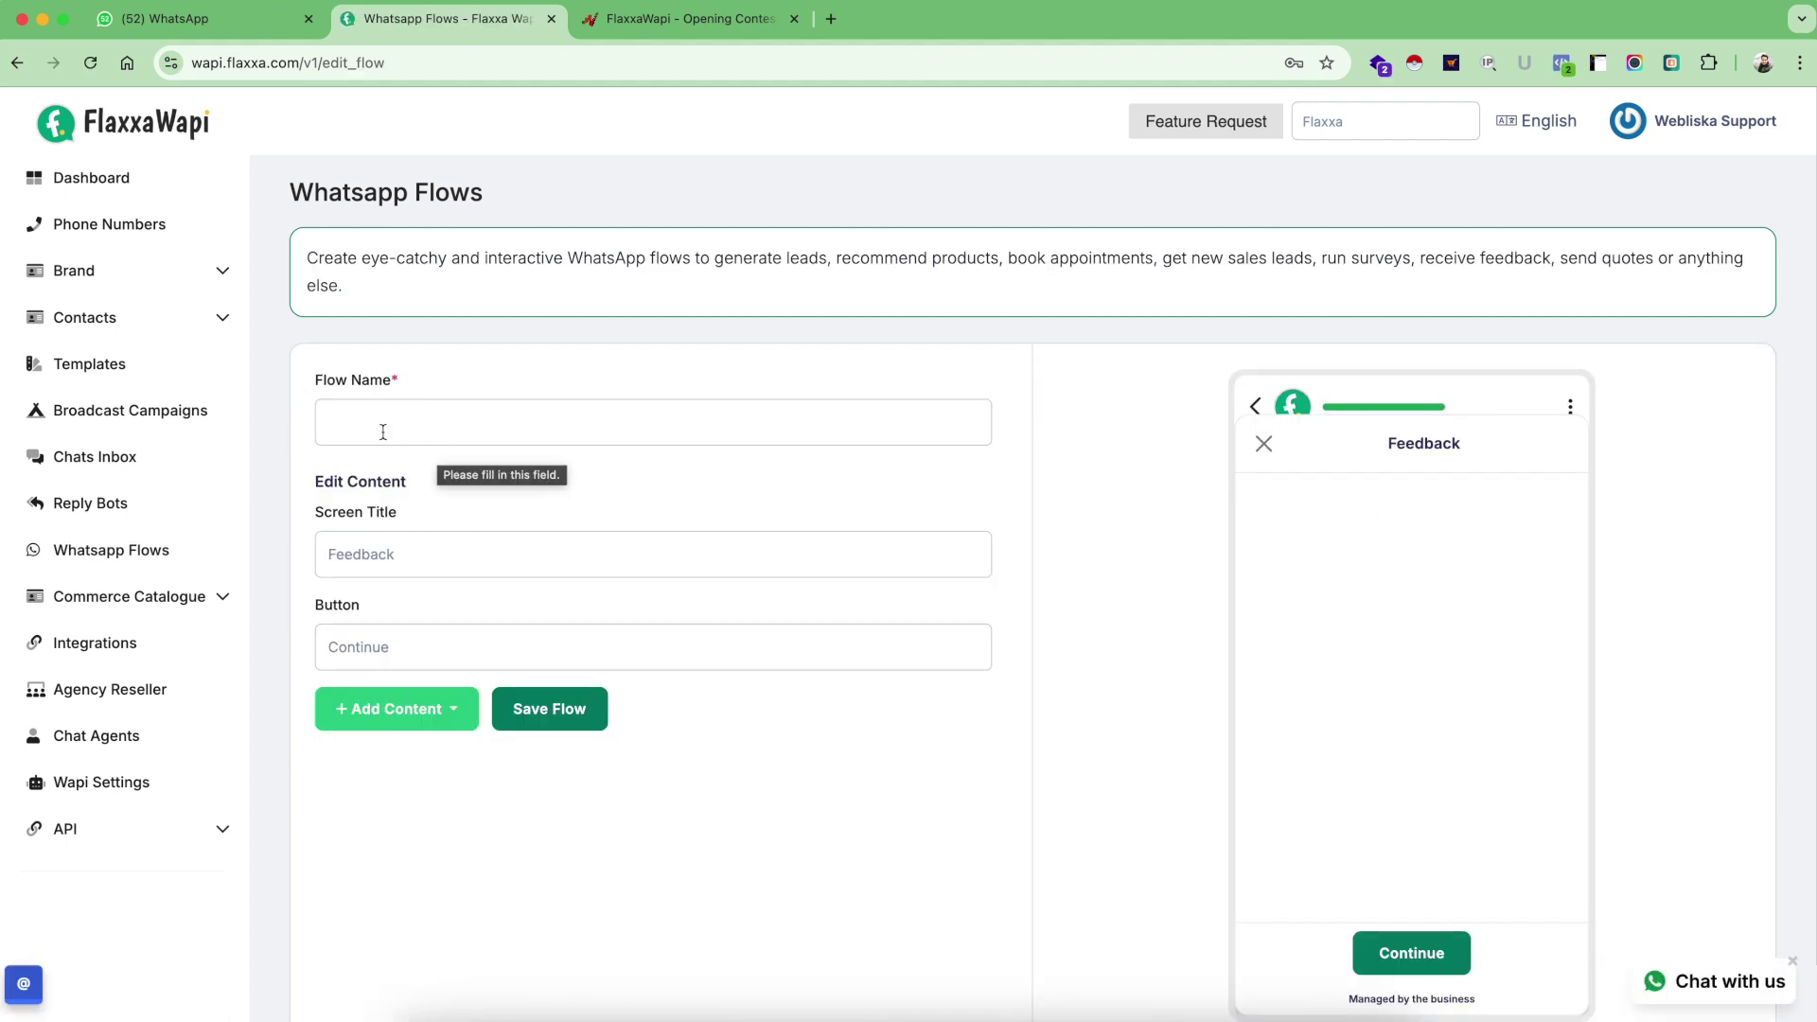
click(443, 430)
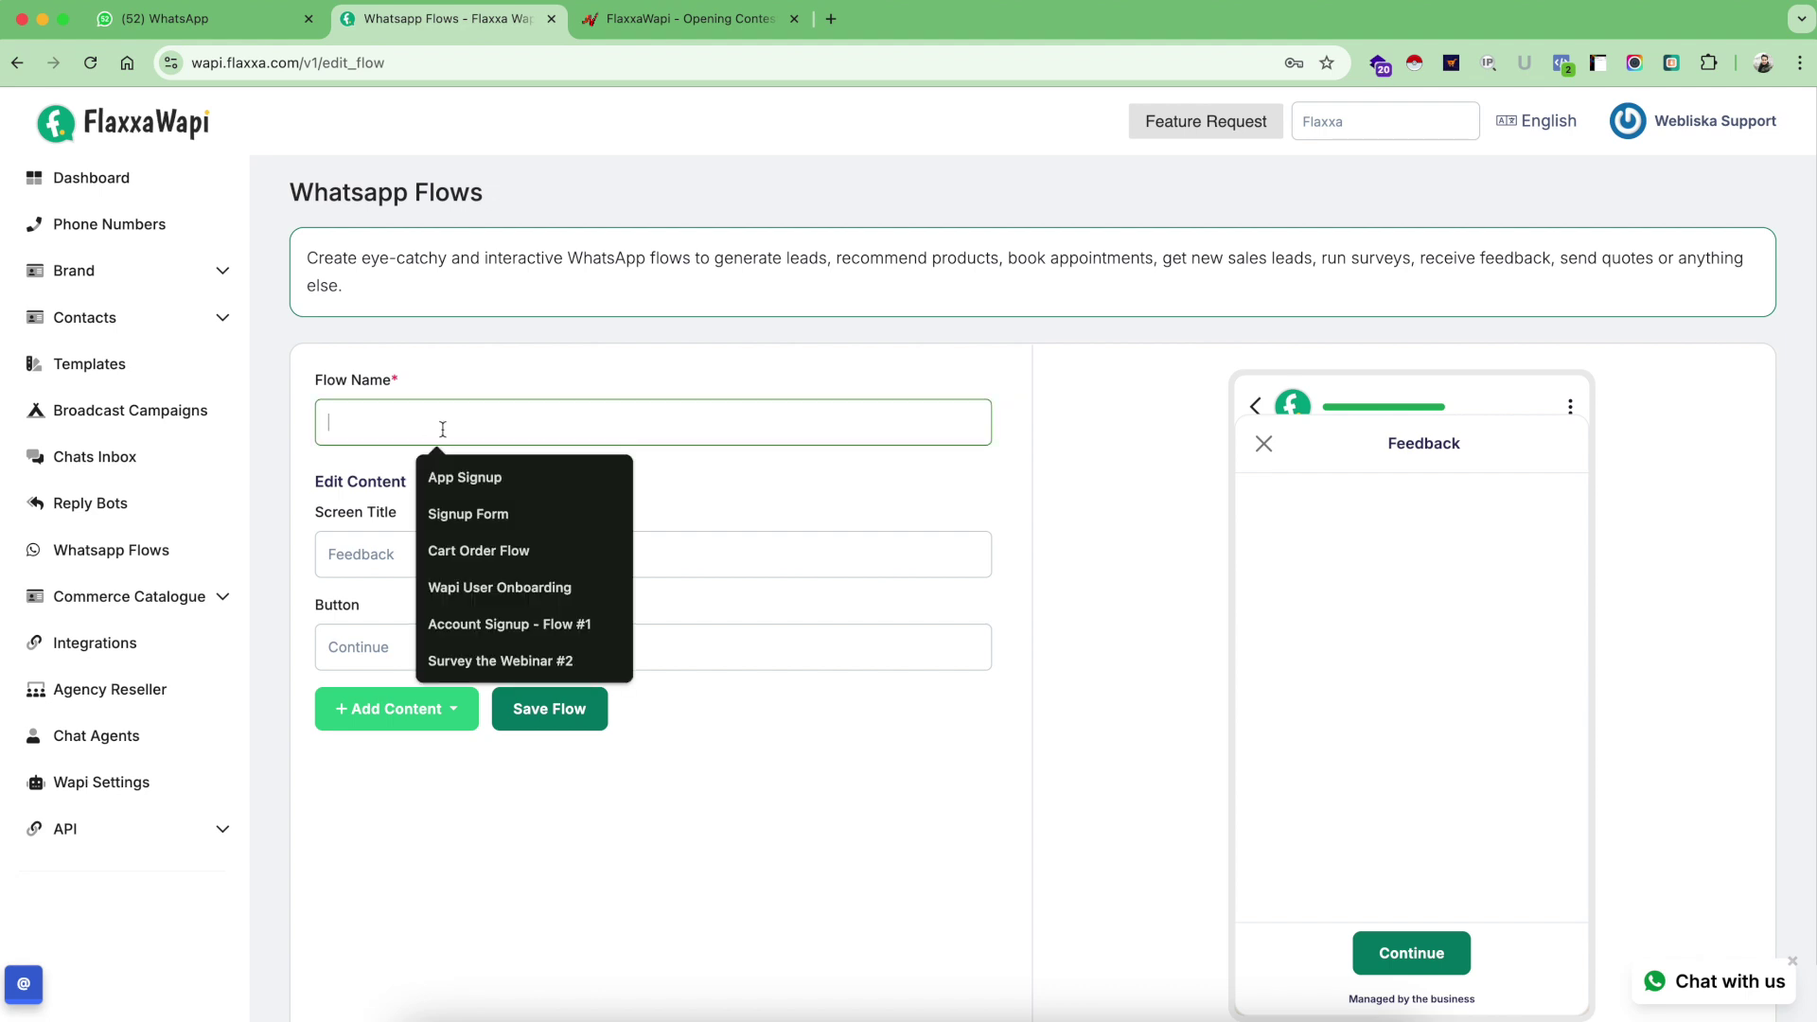
text(Feedb)
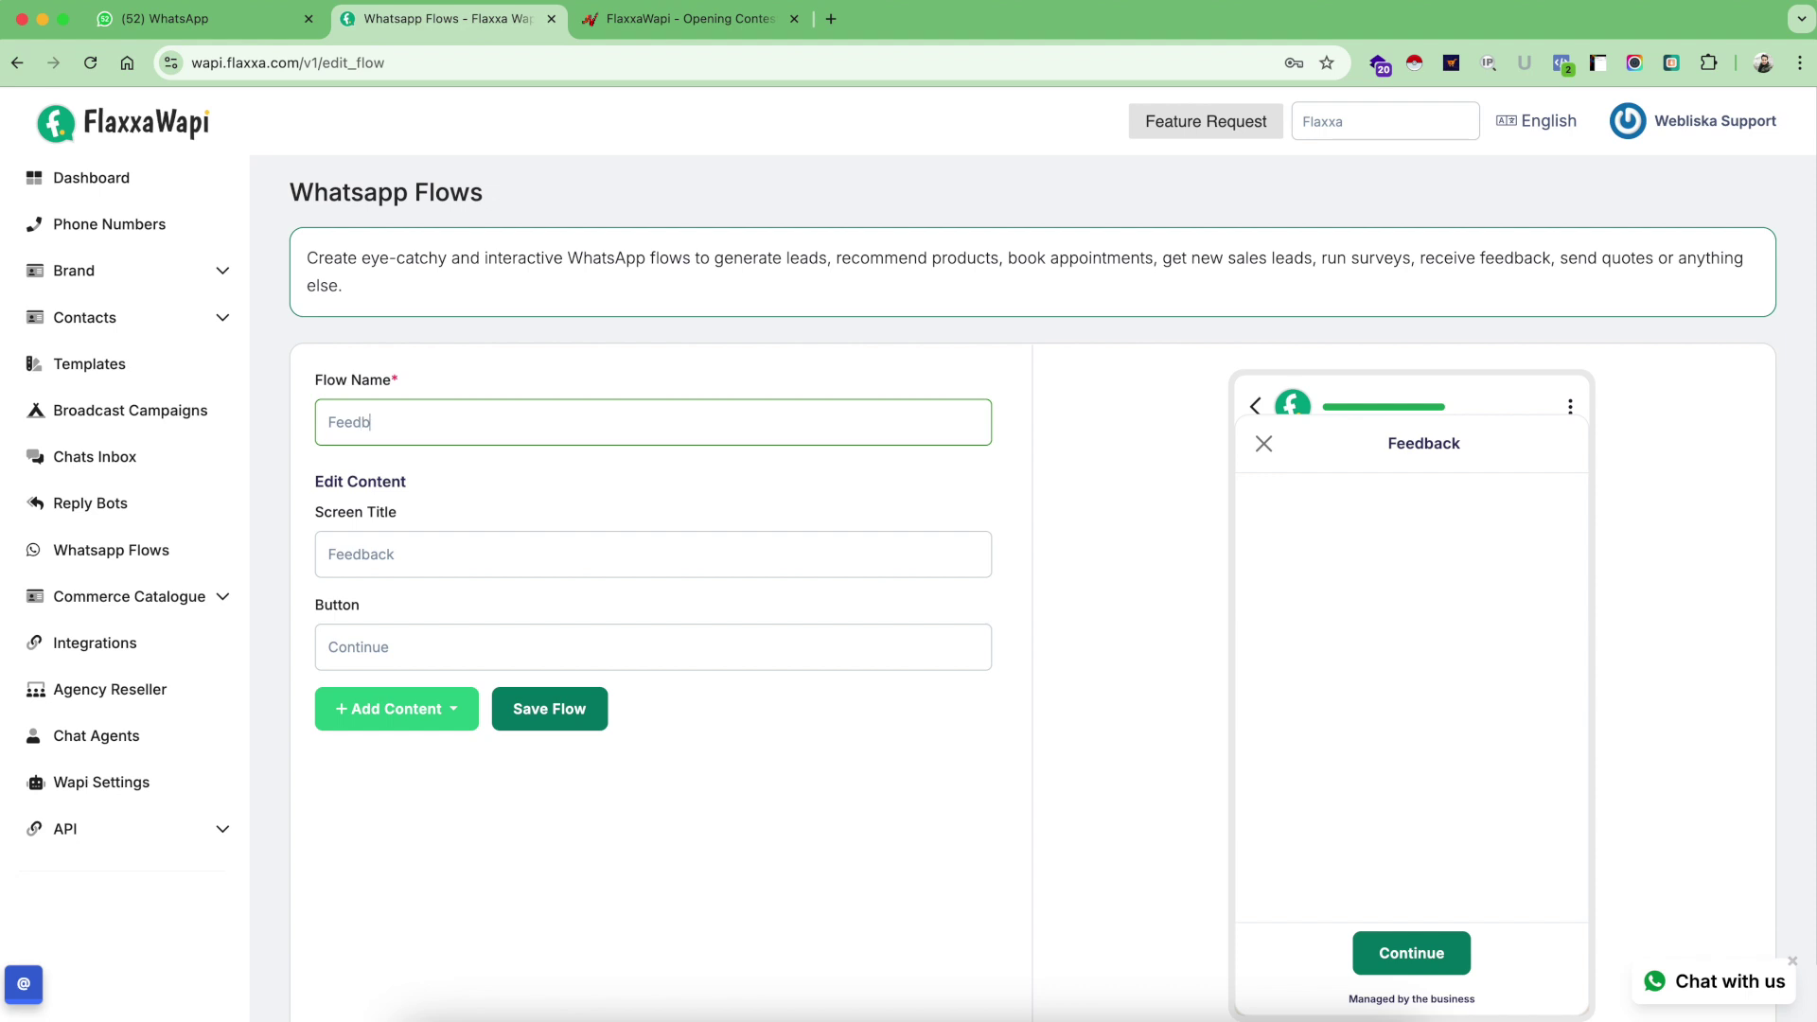
text(ack Form Test)
- Set the screen title to 'Leave a Feedback' and the button label to 'Submit Feedback'
double_click(421, 549)
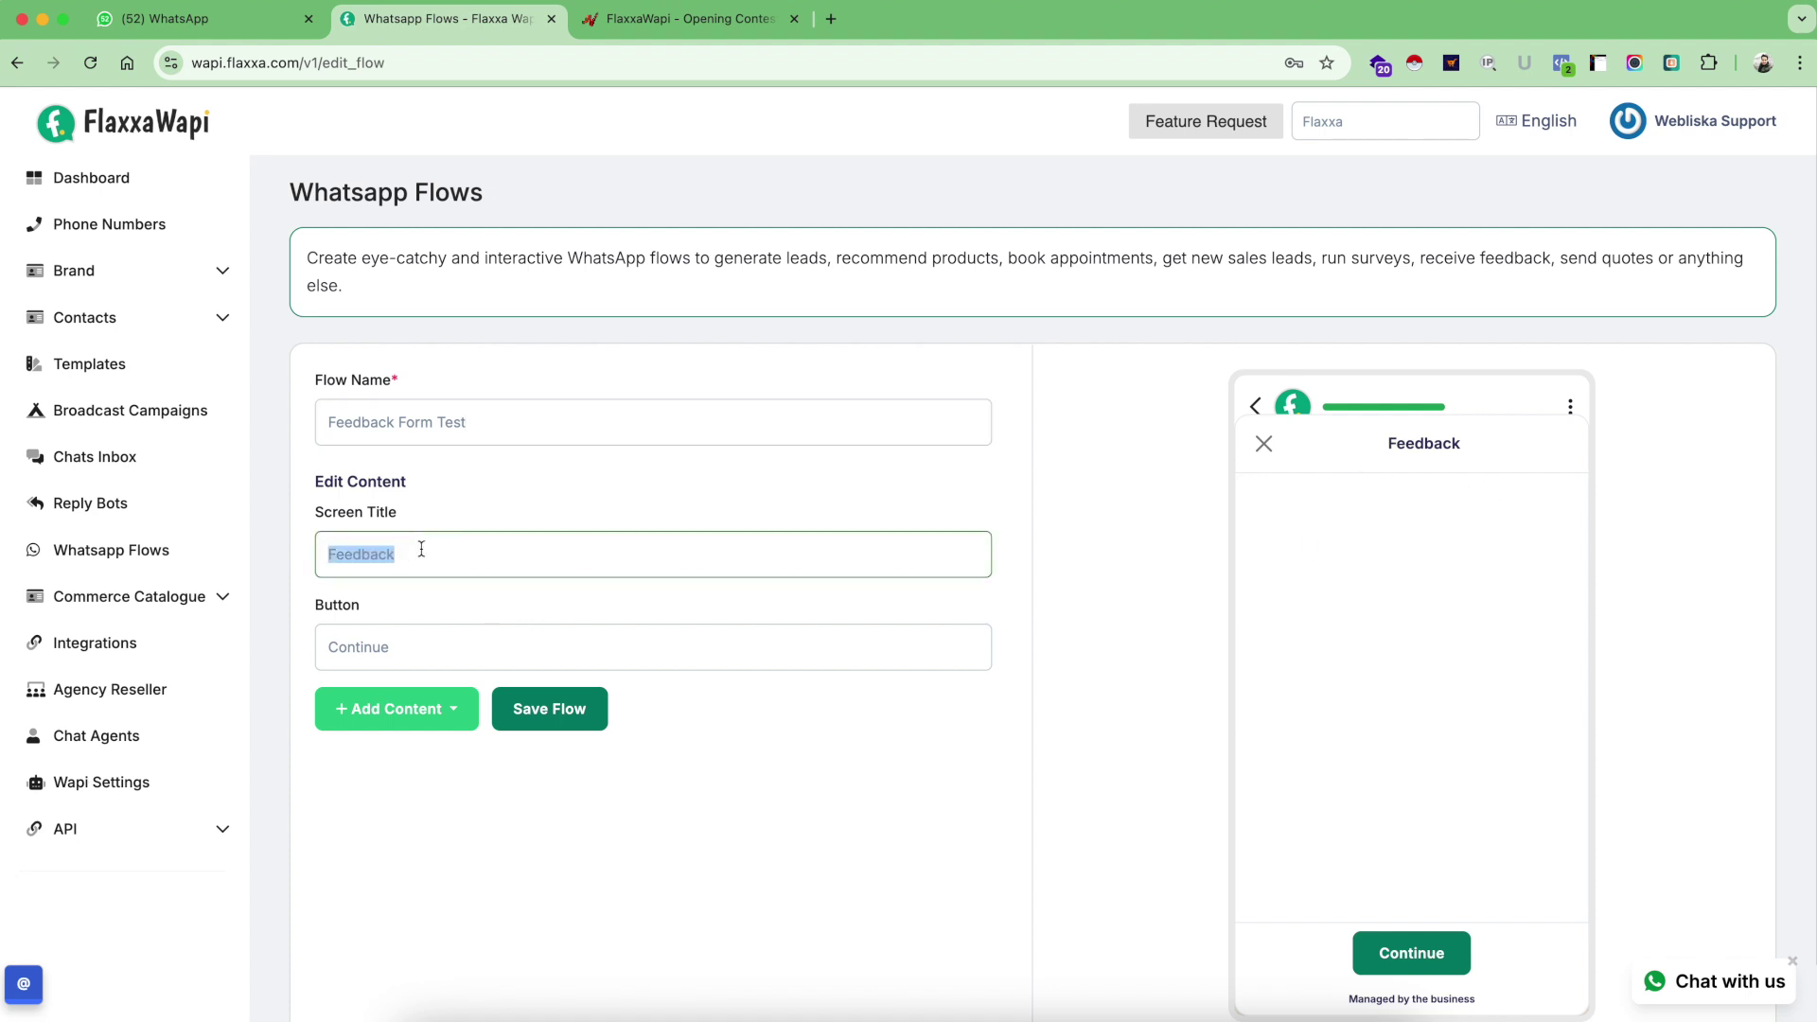
text(Leave a Feedback)
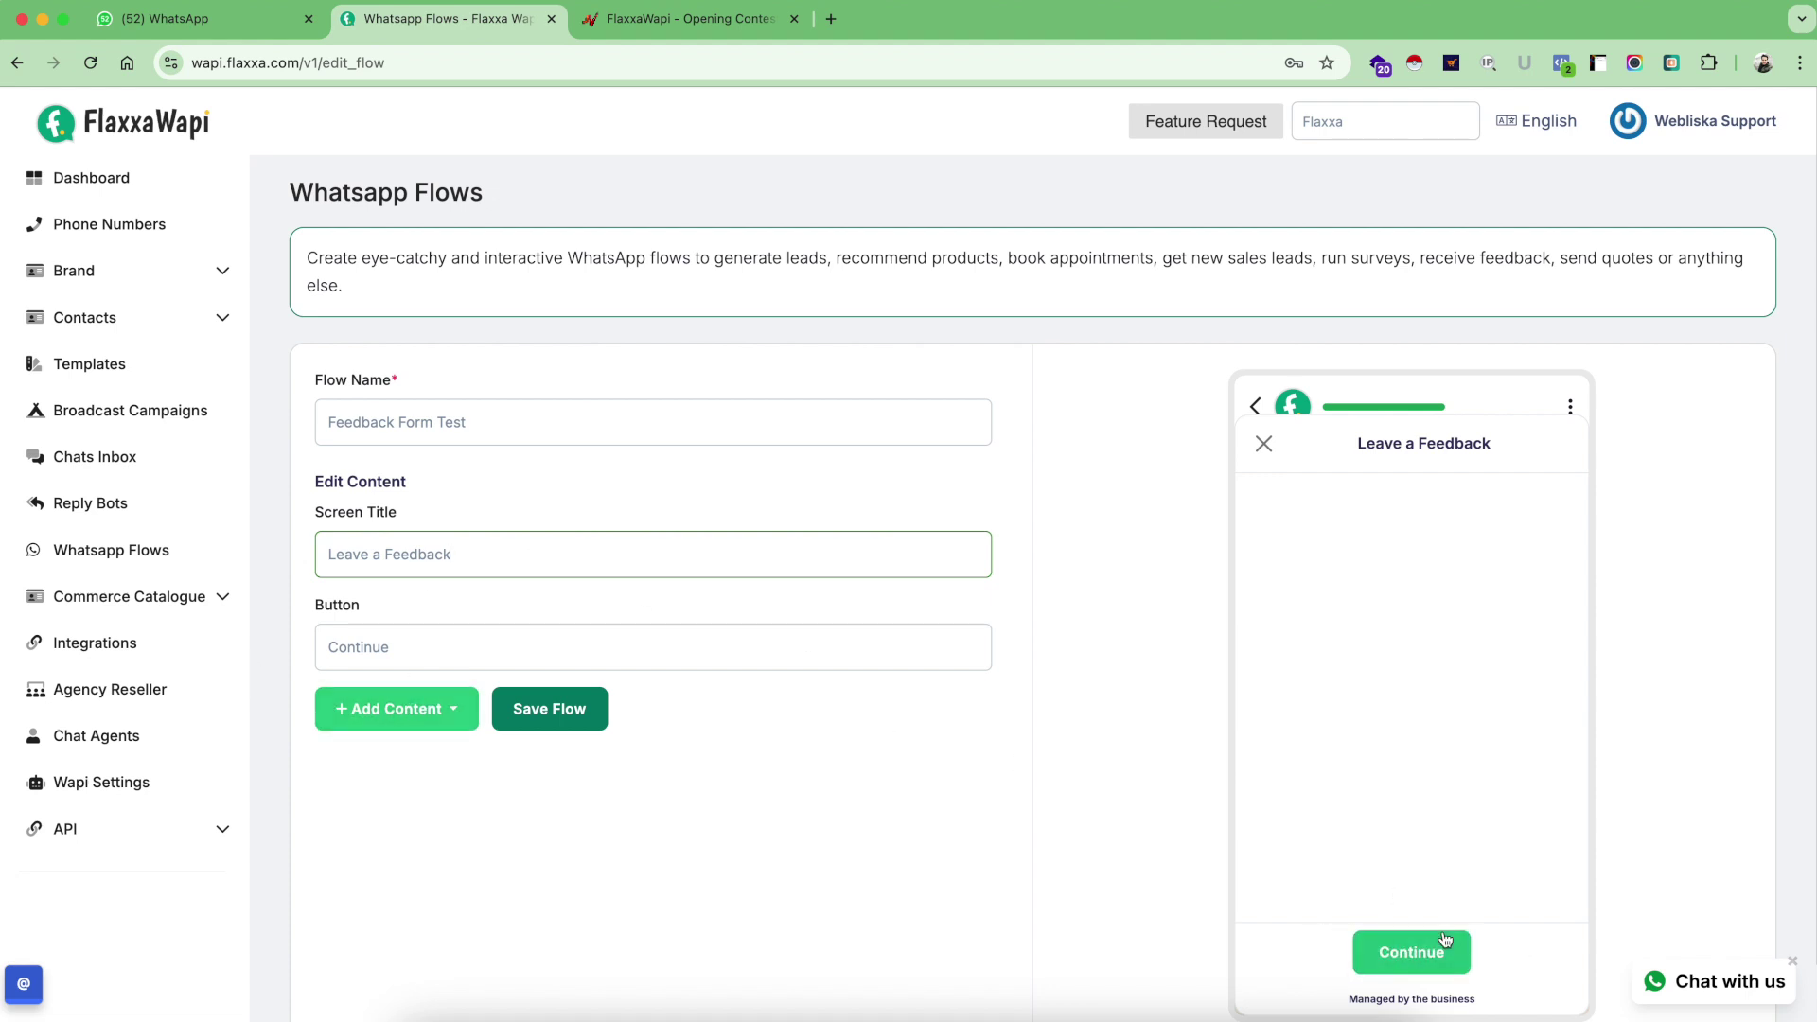
double_click(426, 651)
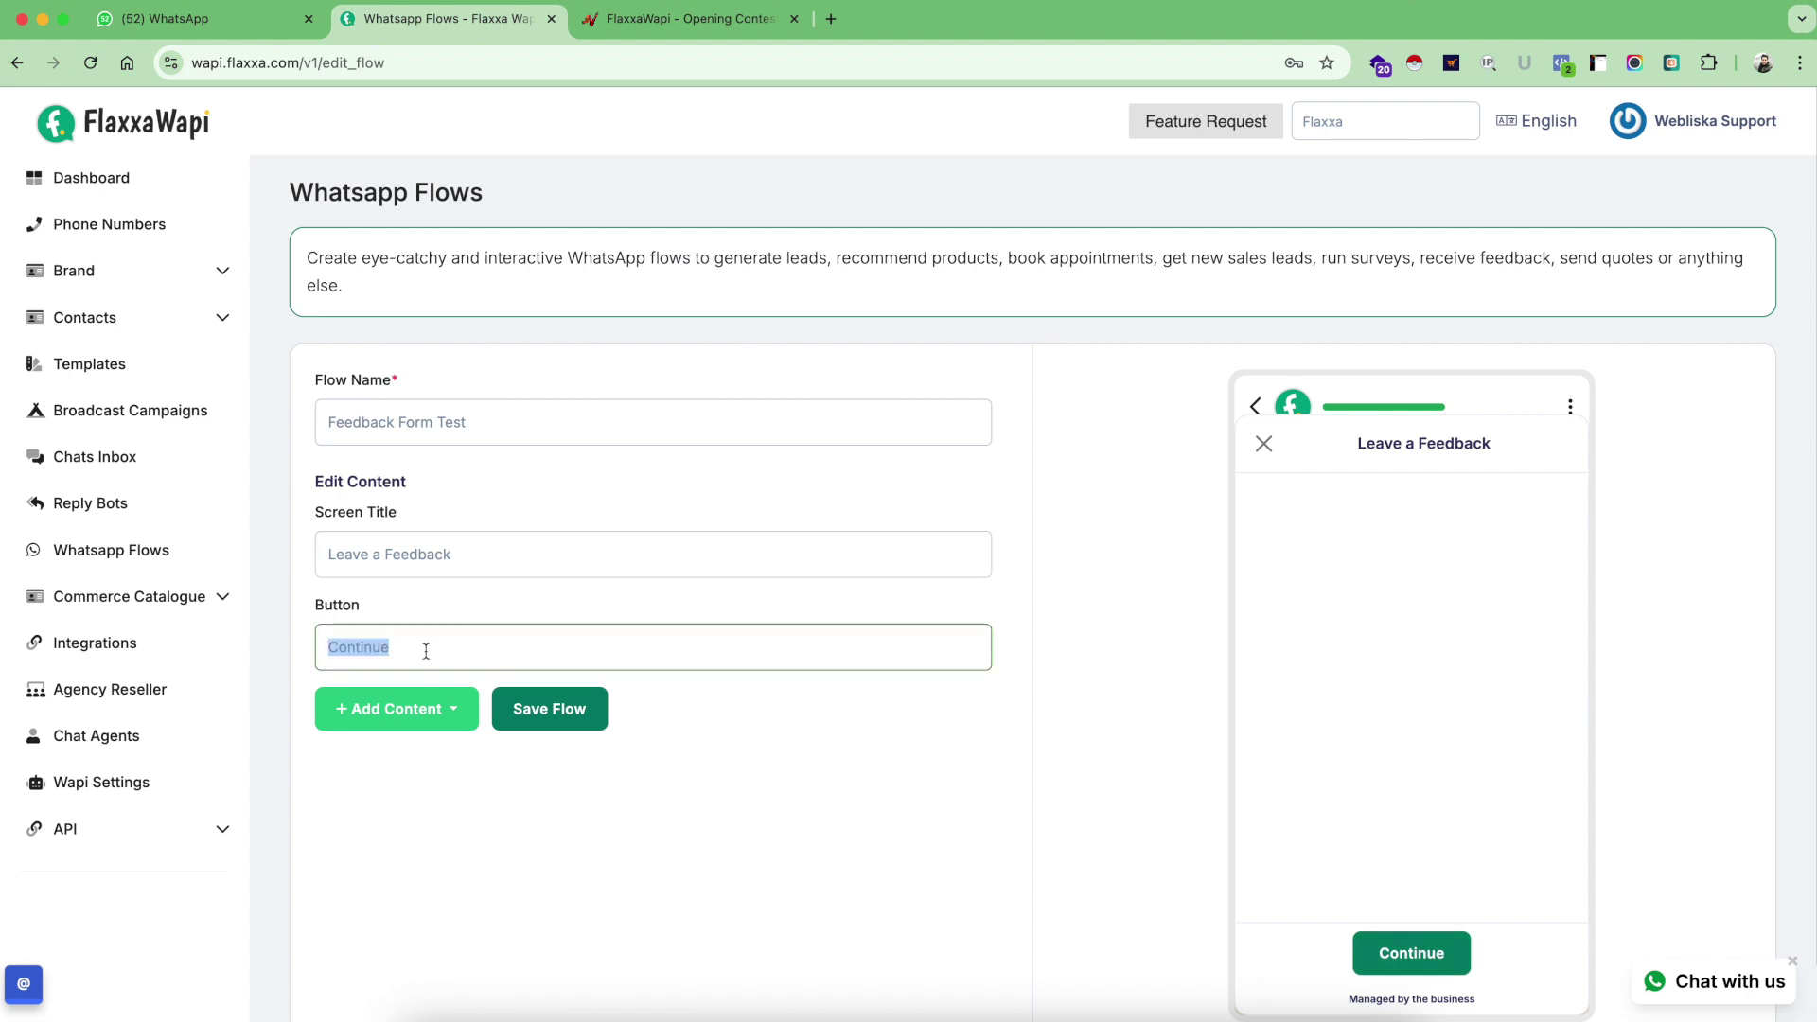
text(Subm)
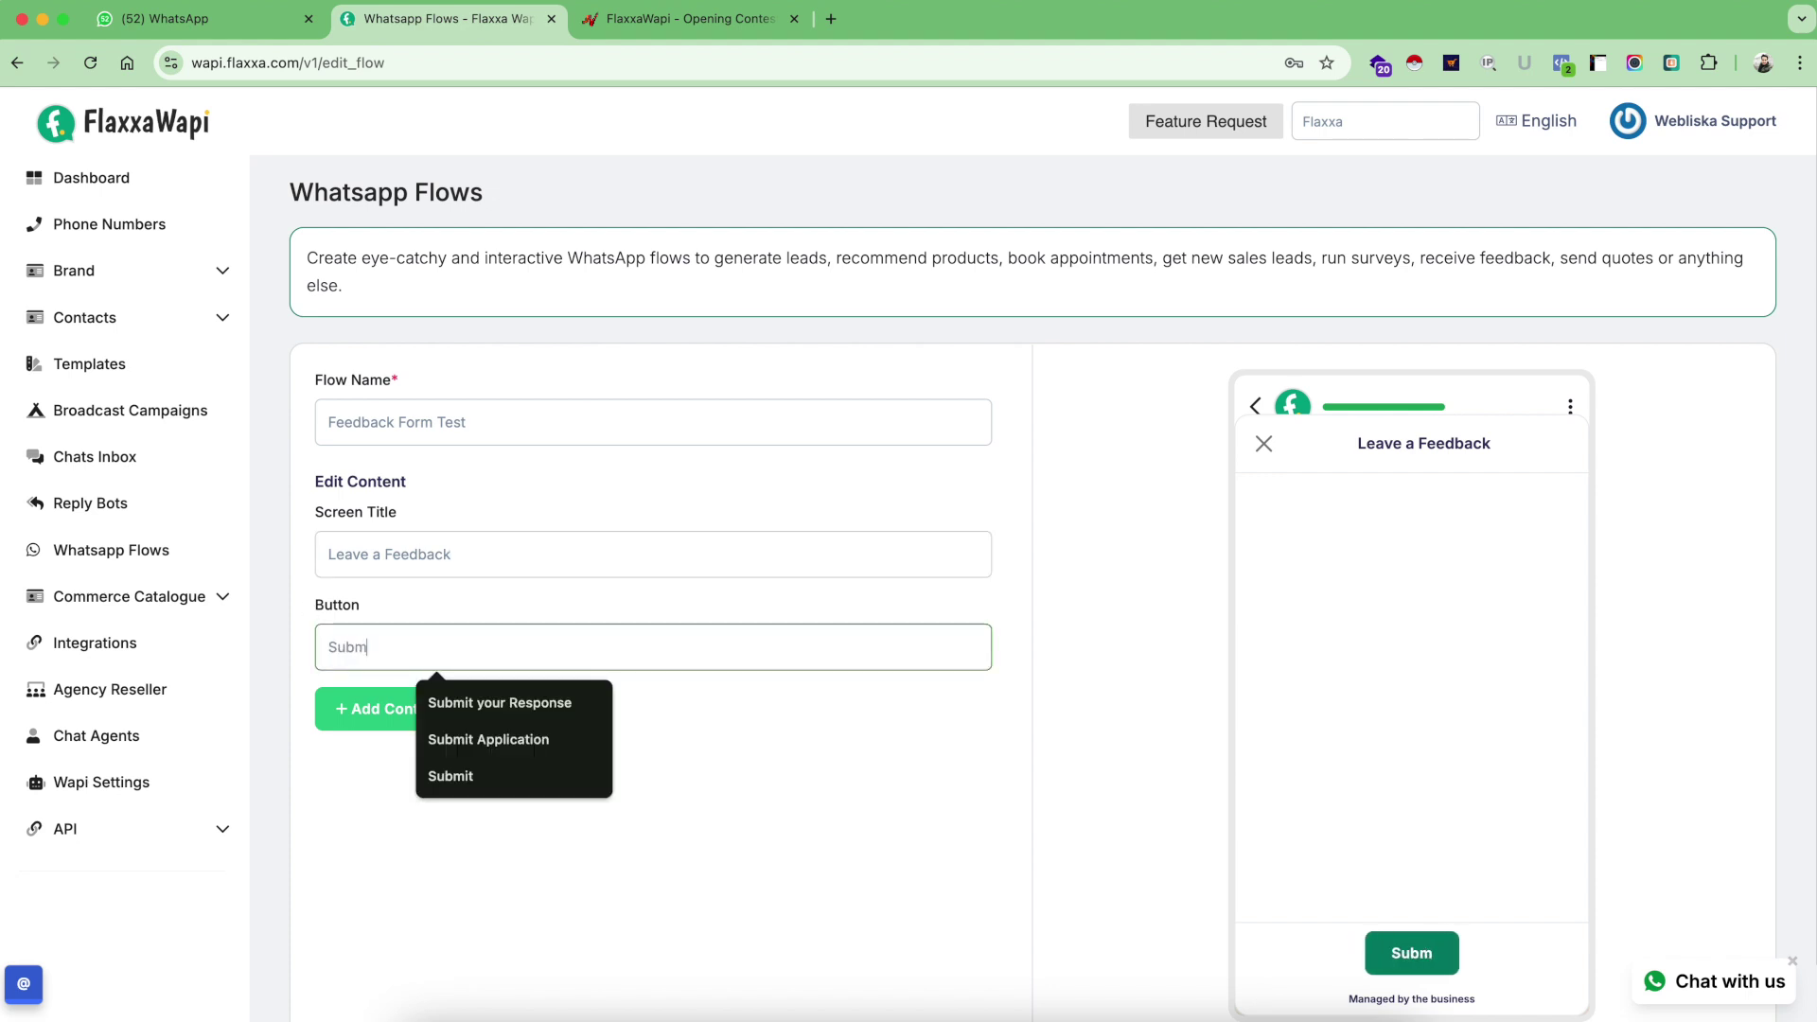
text(it Feedback)
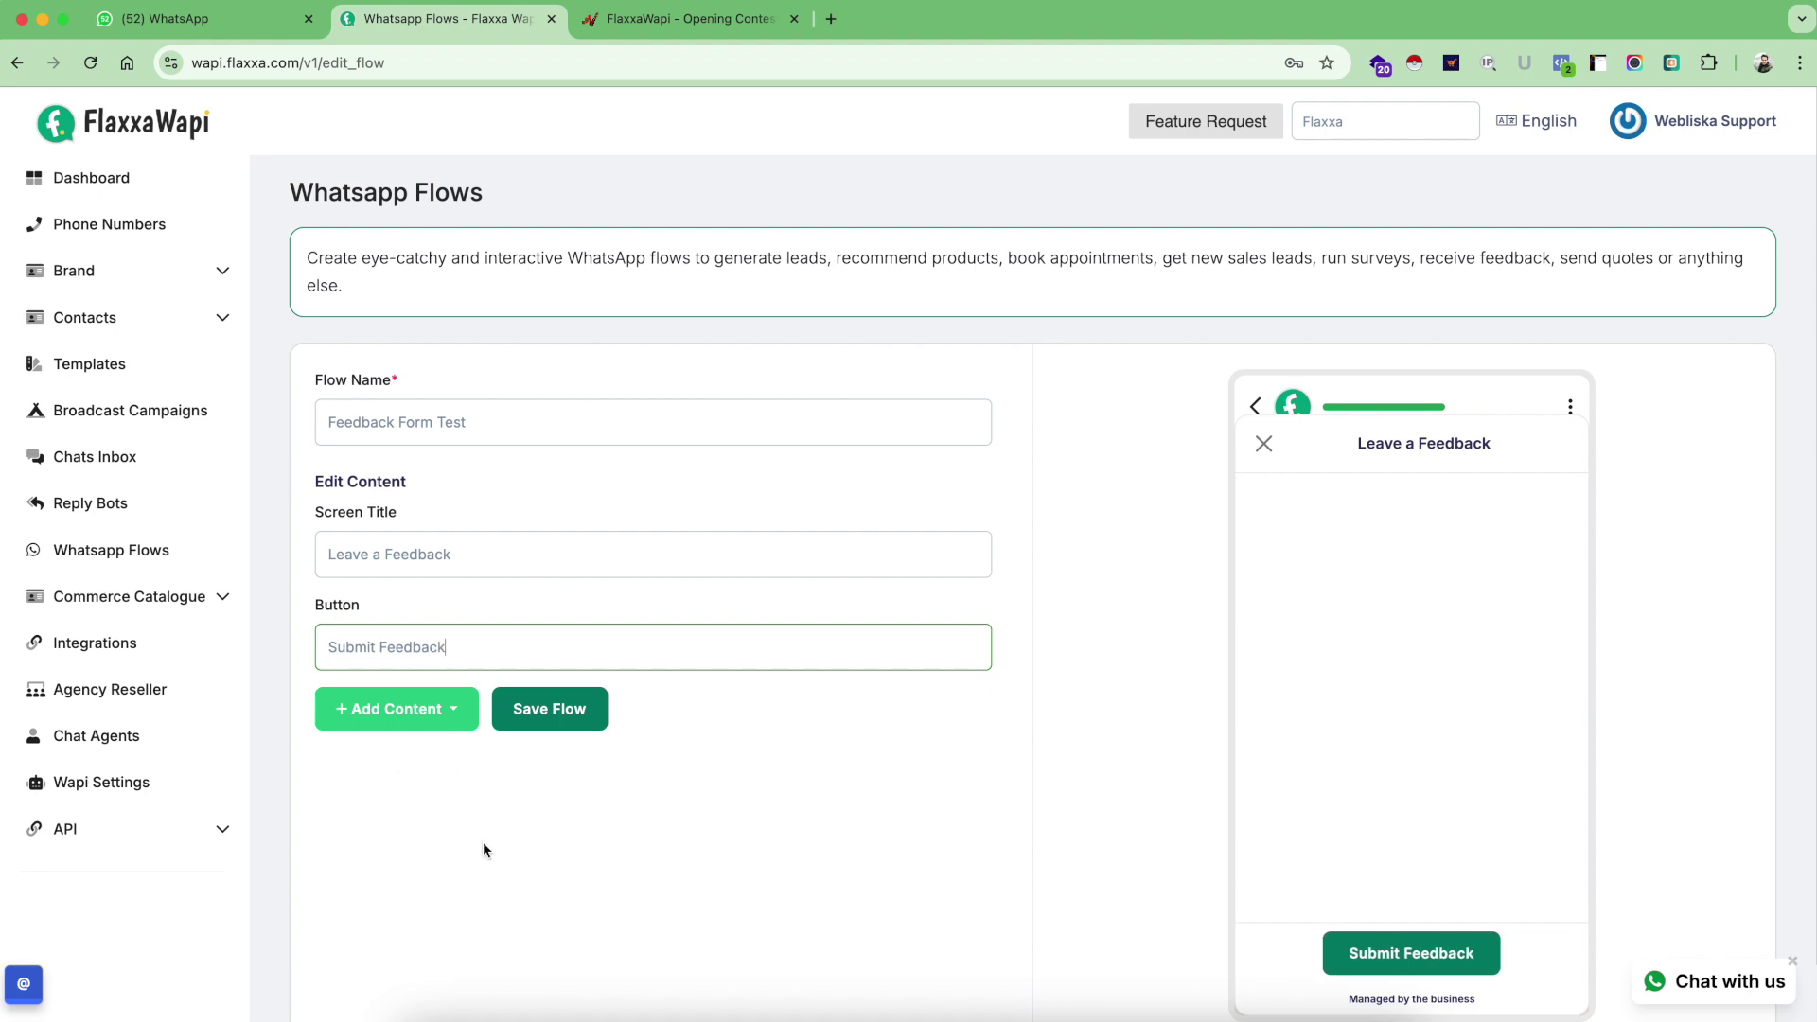
scroll(483, 842, down, 2)
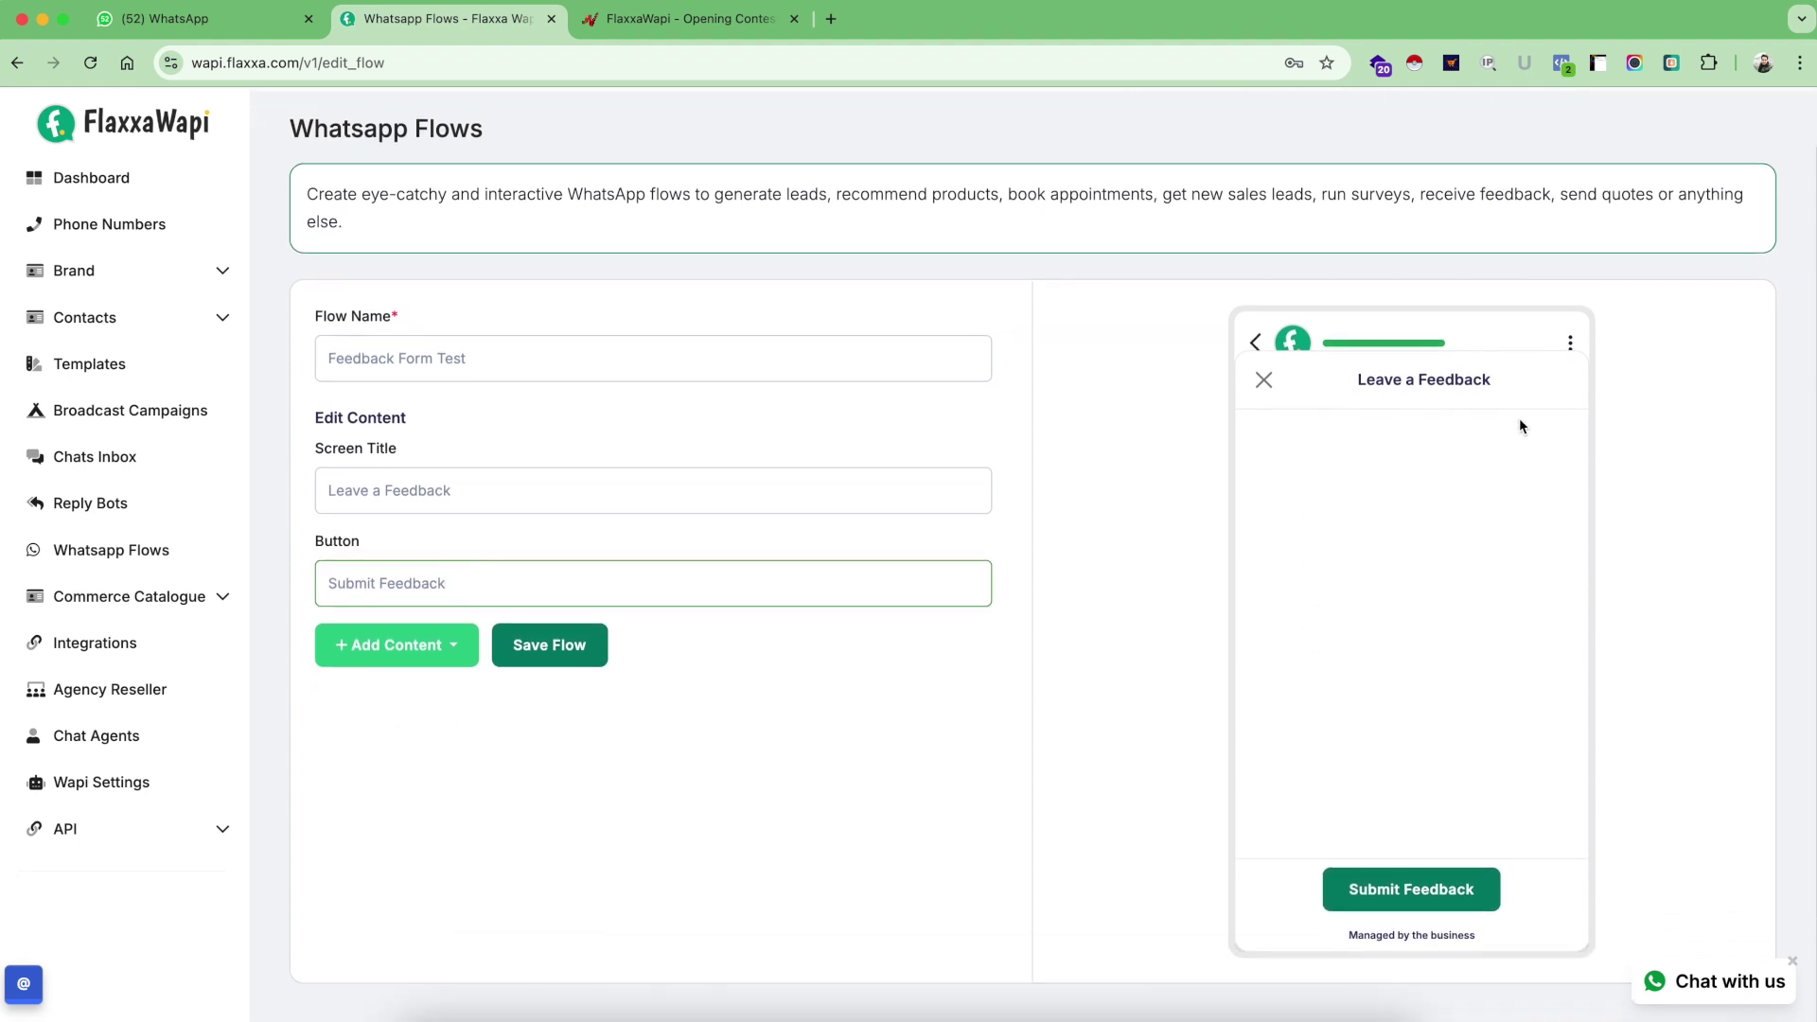
click(406, 653)
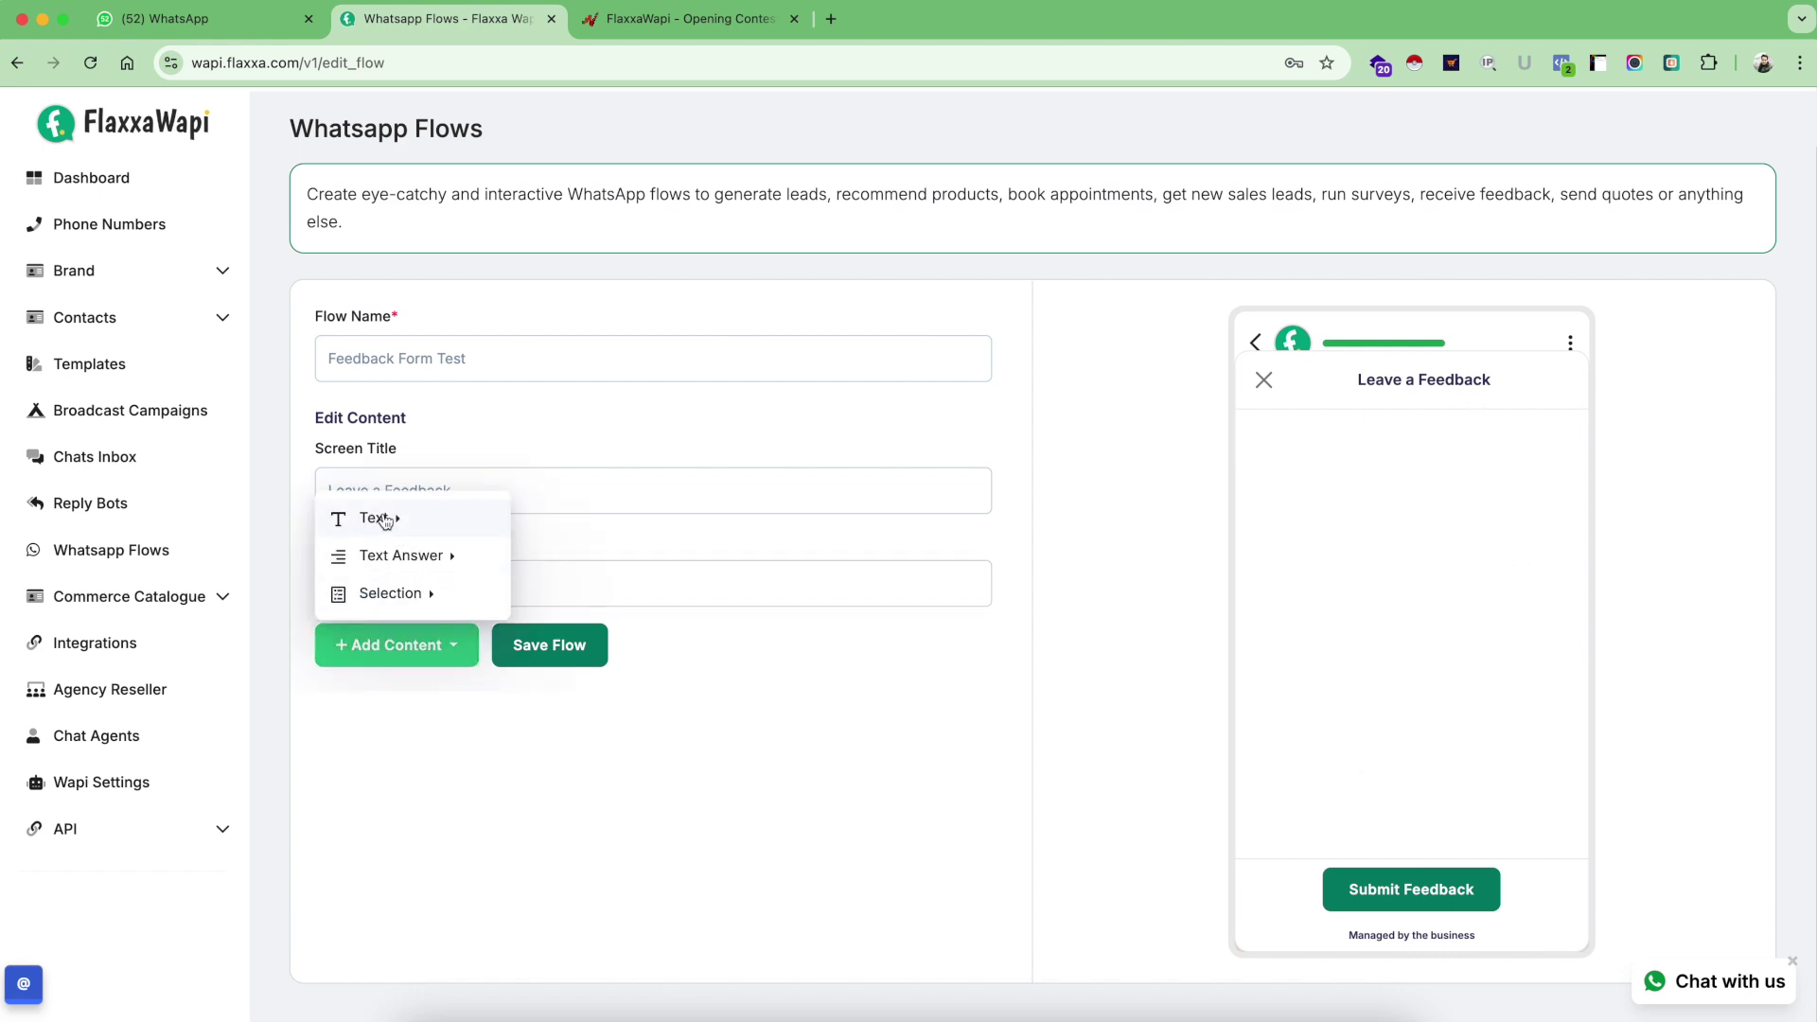
- Add a text block to the screen and try the Small Heading, Body and Caption styles
mouse_move(377, 520)
click(561, 546)
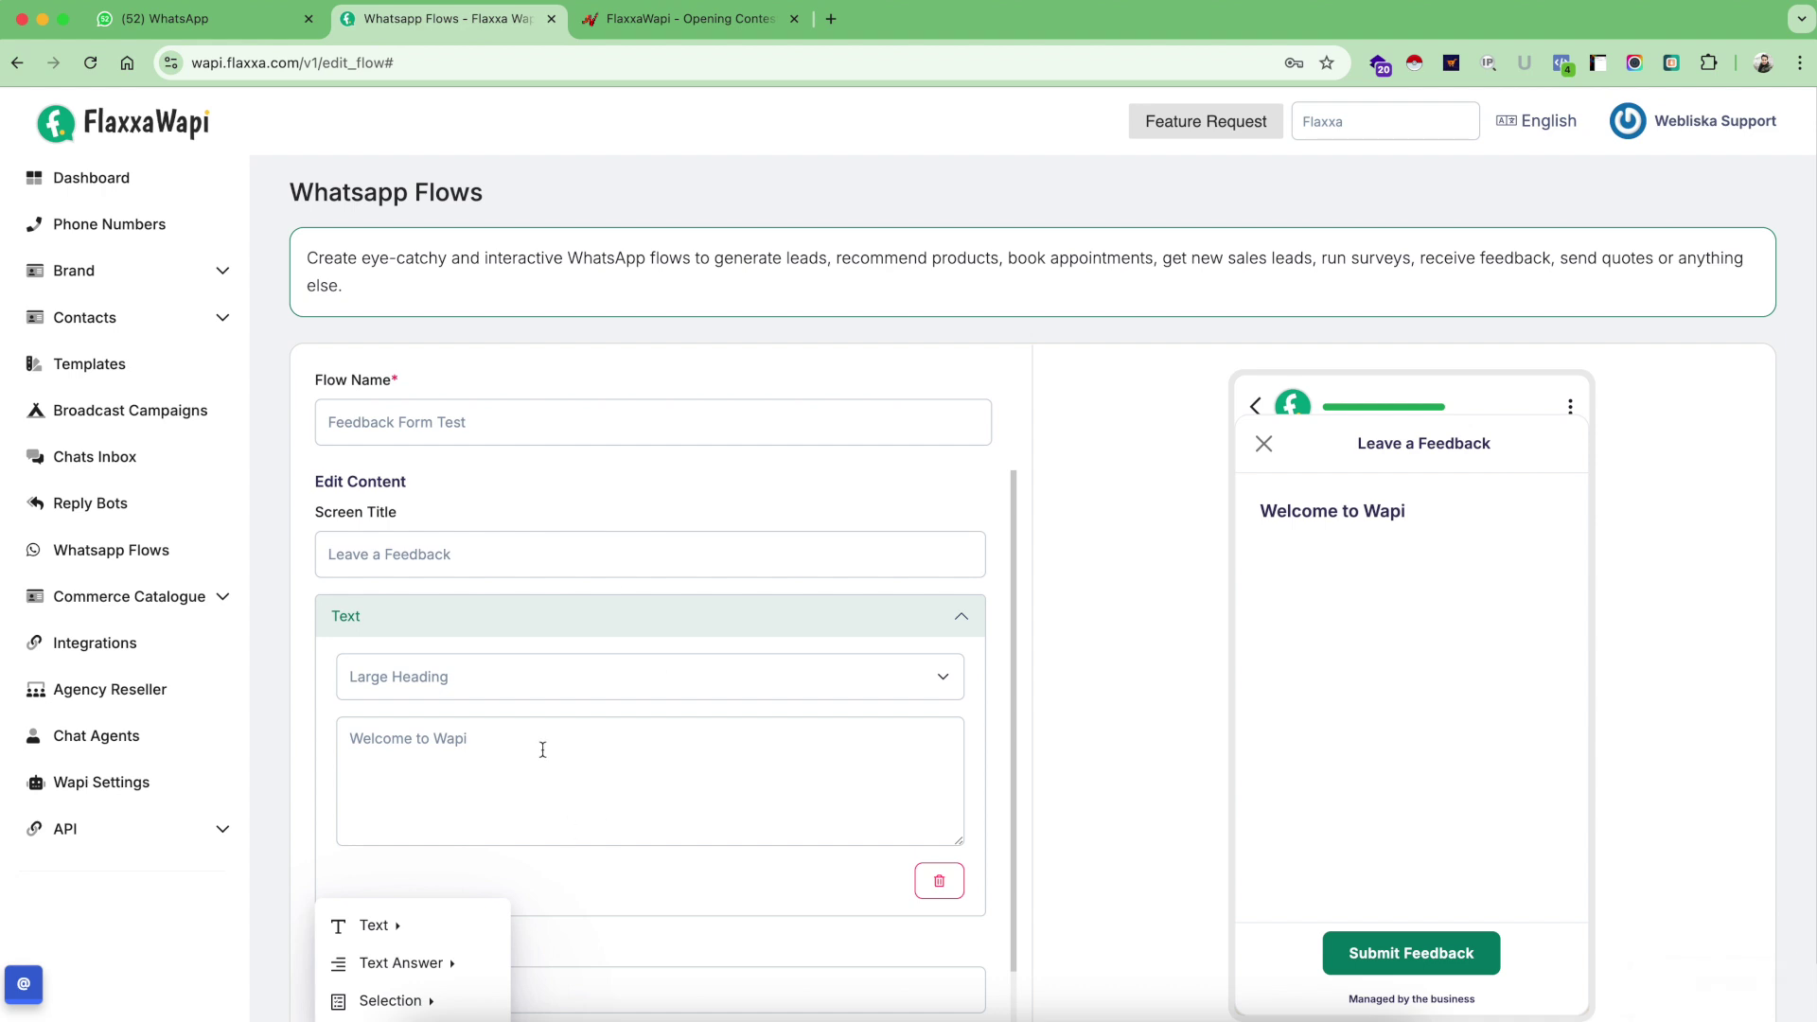
scroll(511, 531, down, 1)
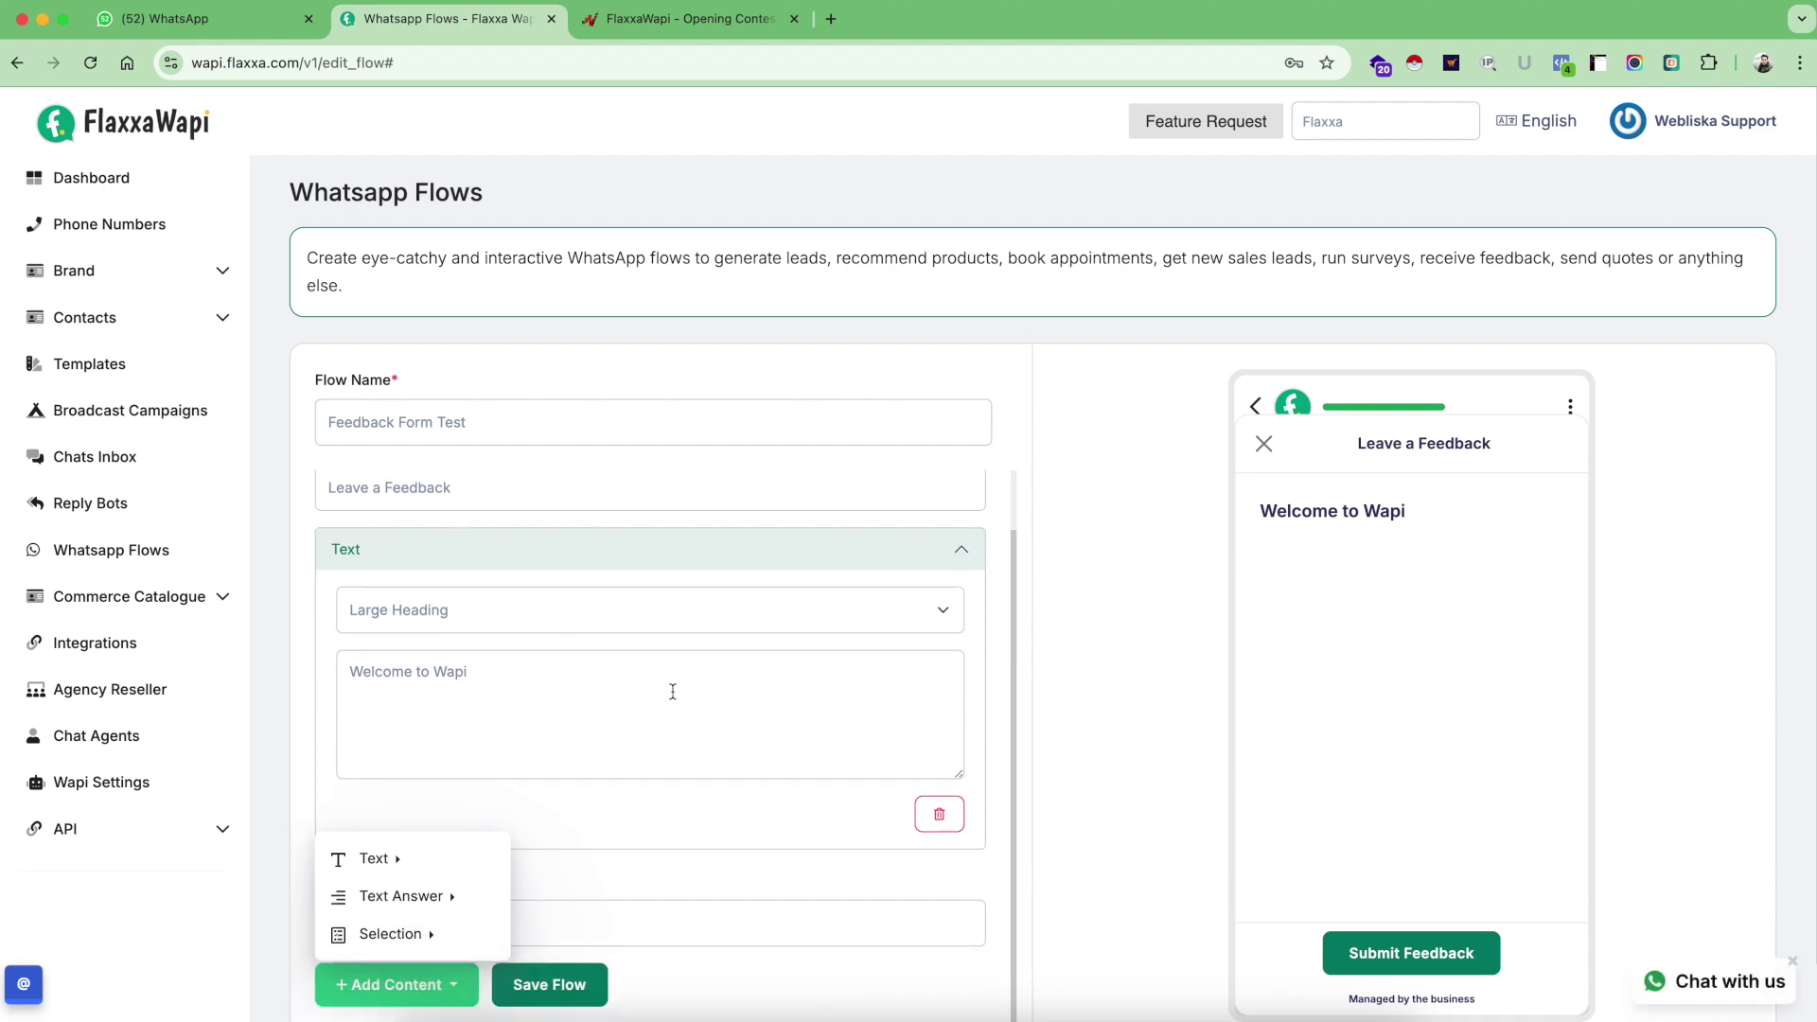
click(510, 622)
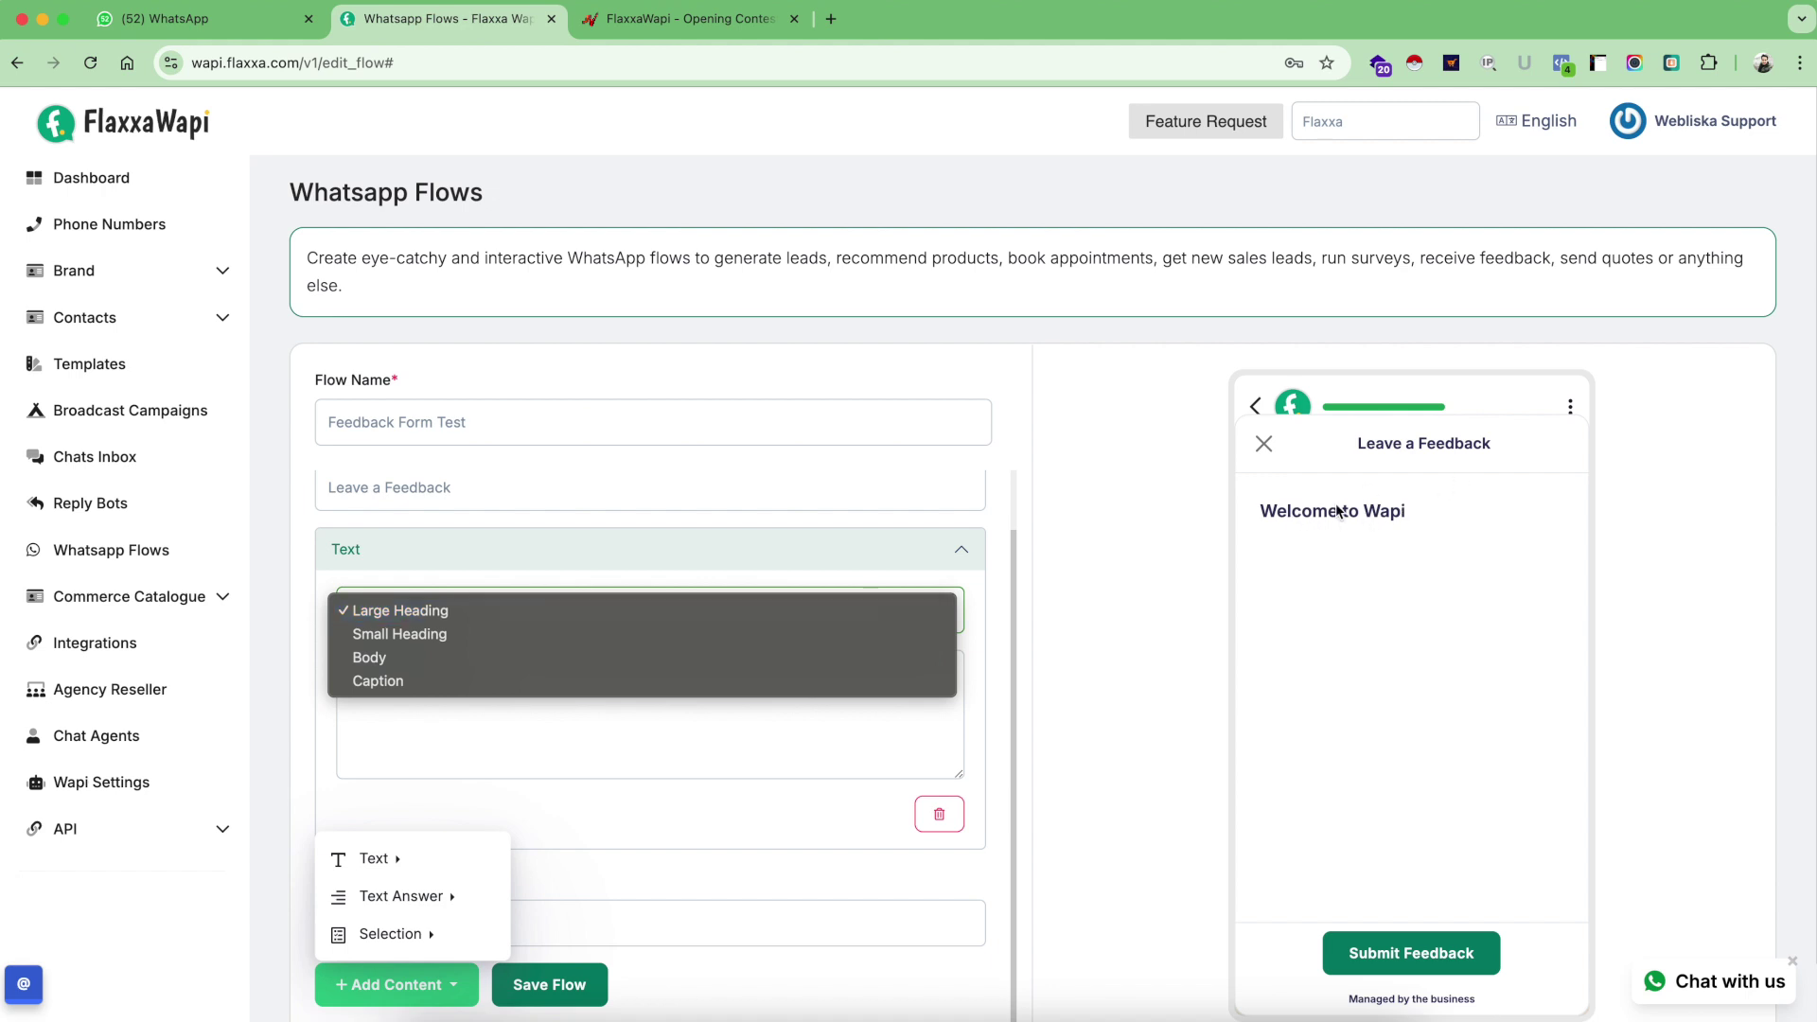
click(428, 633)
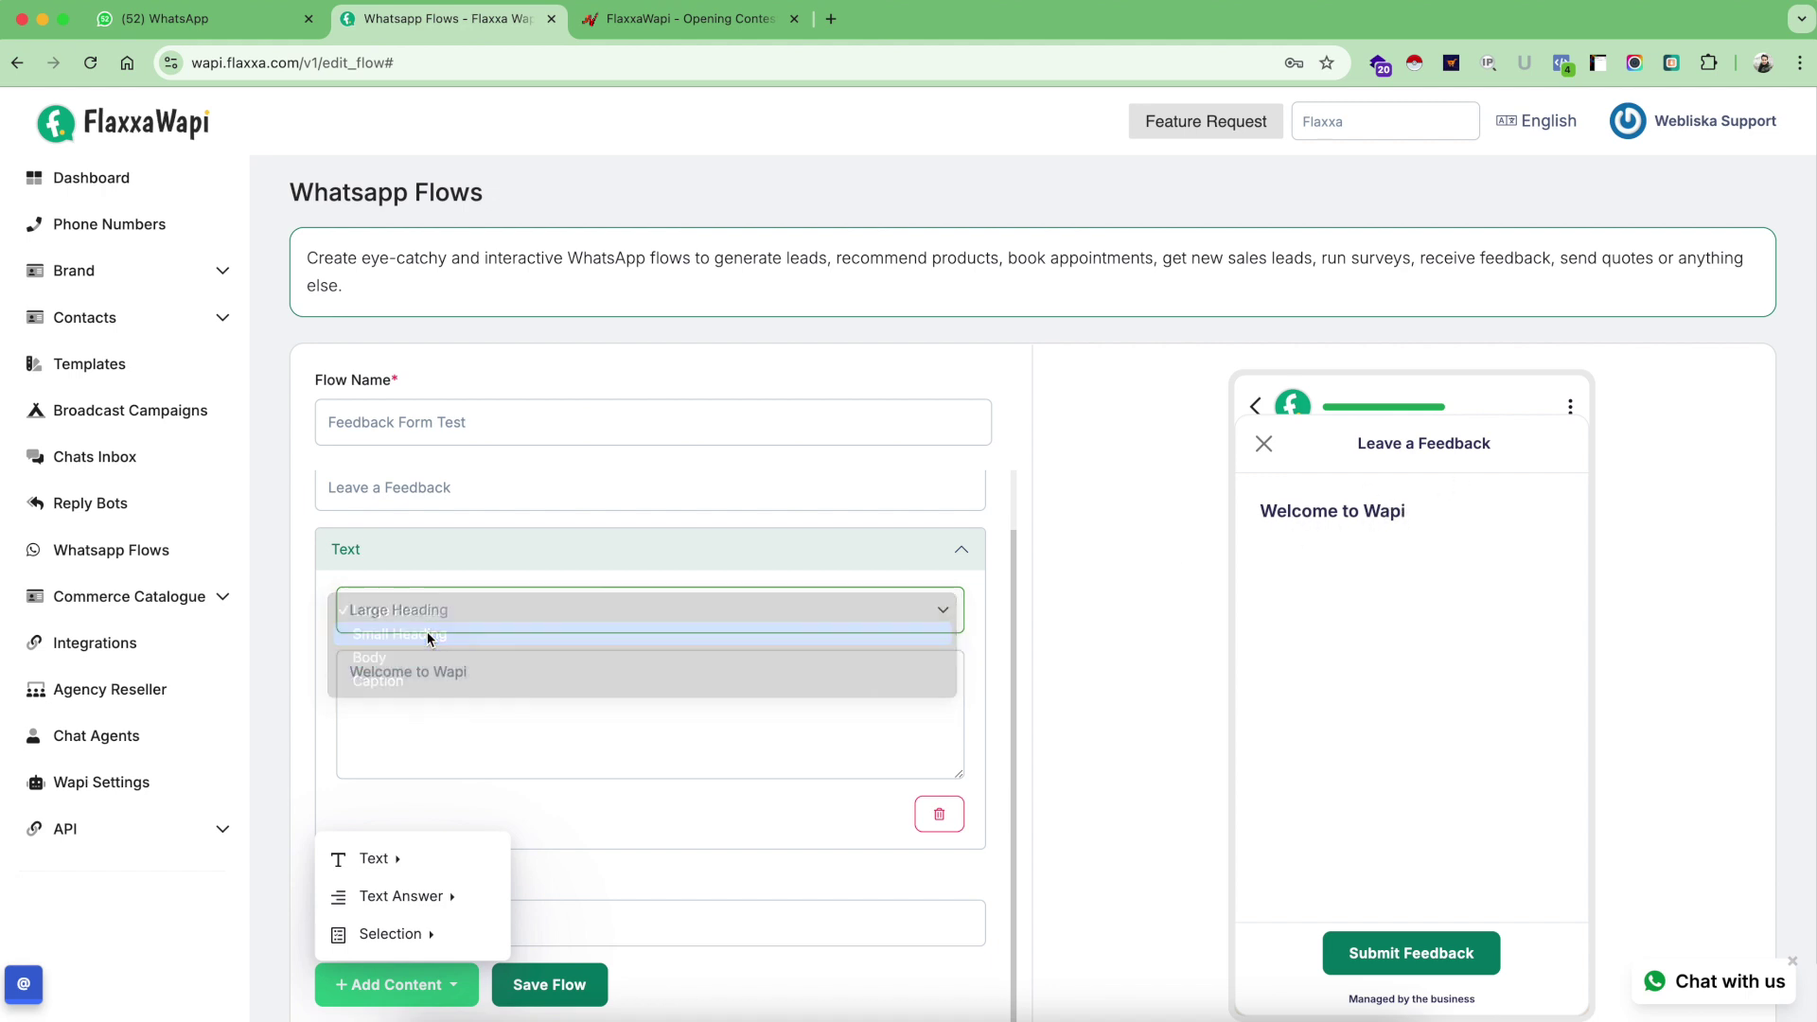
click(553, 625)
click(553, 630)
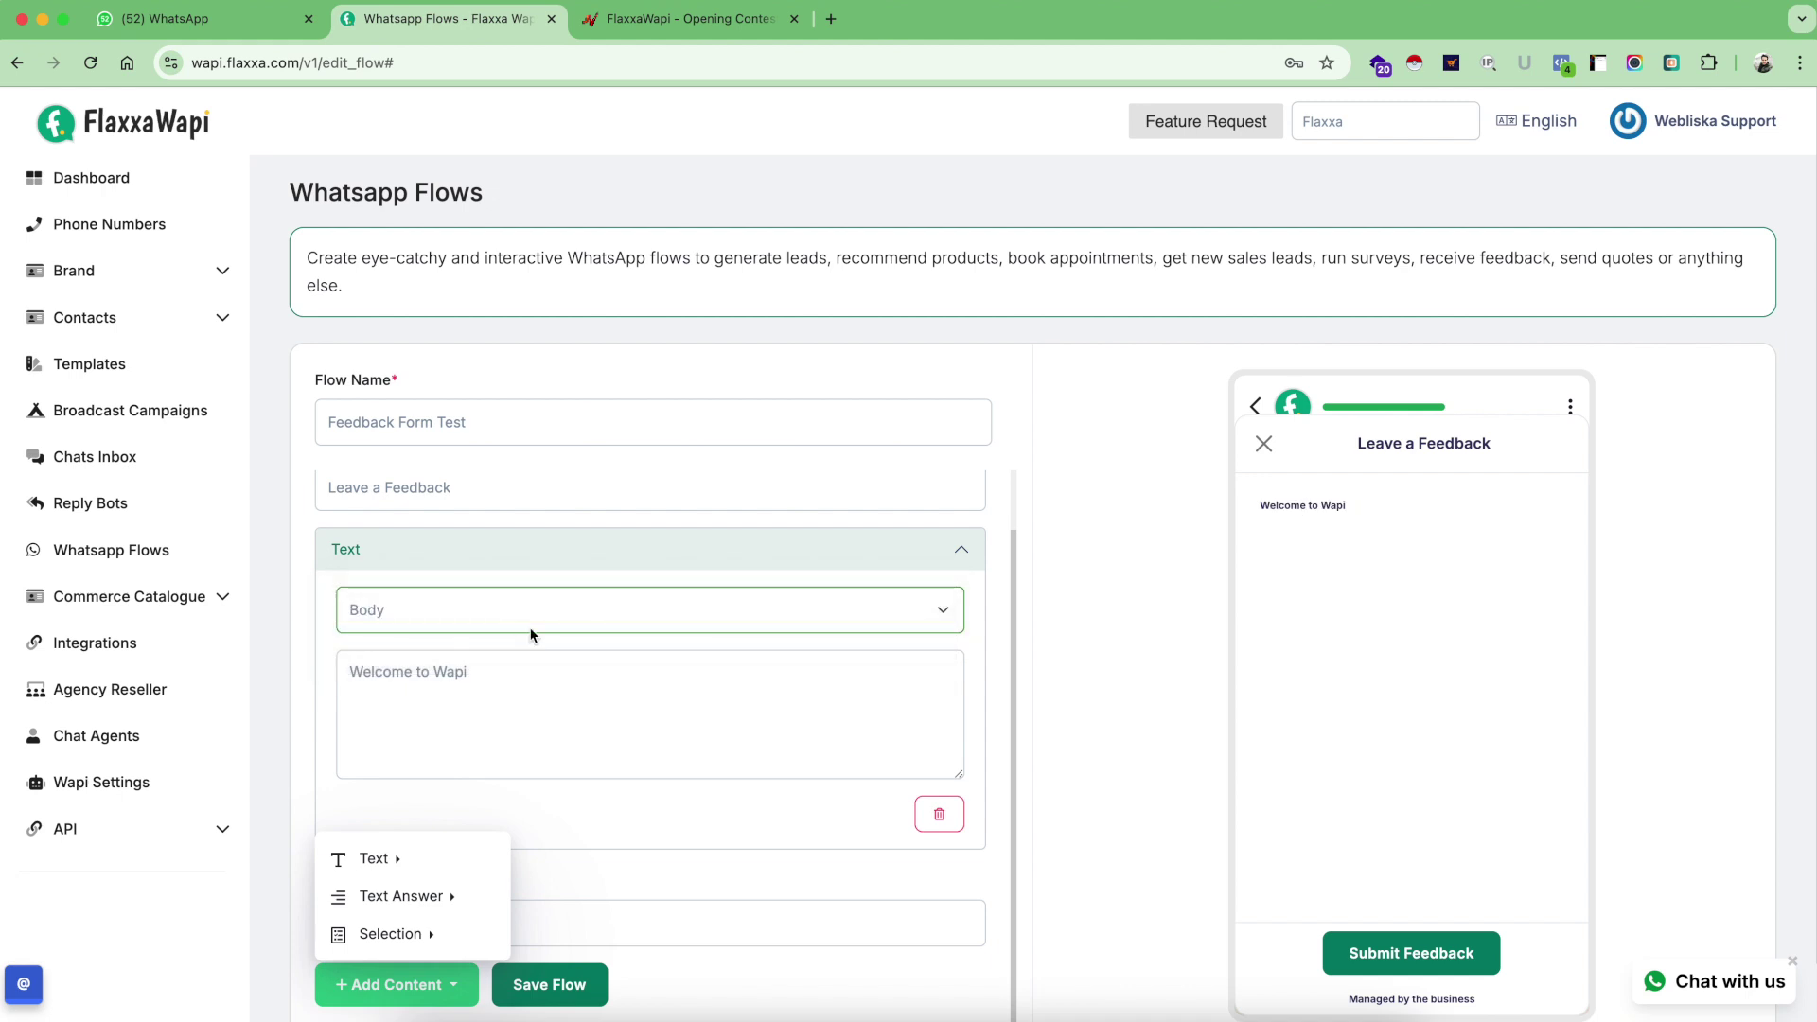
click(573, 610)
click(464, 633)
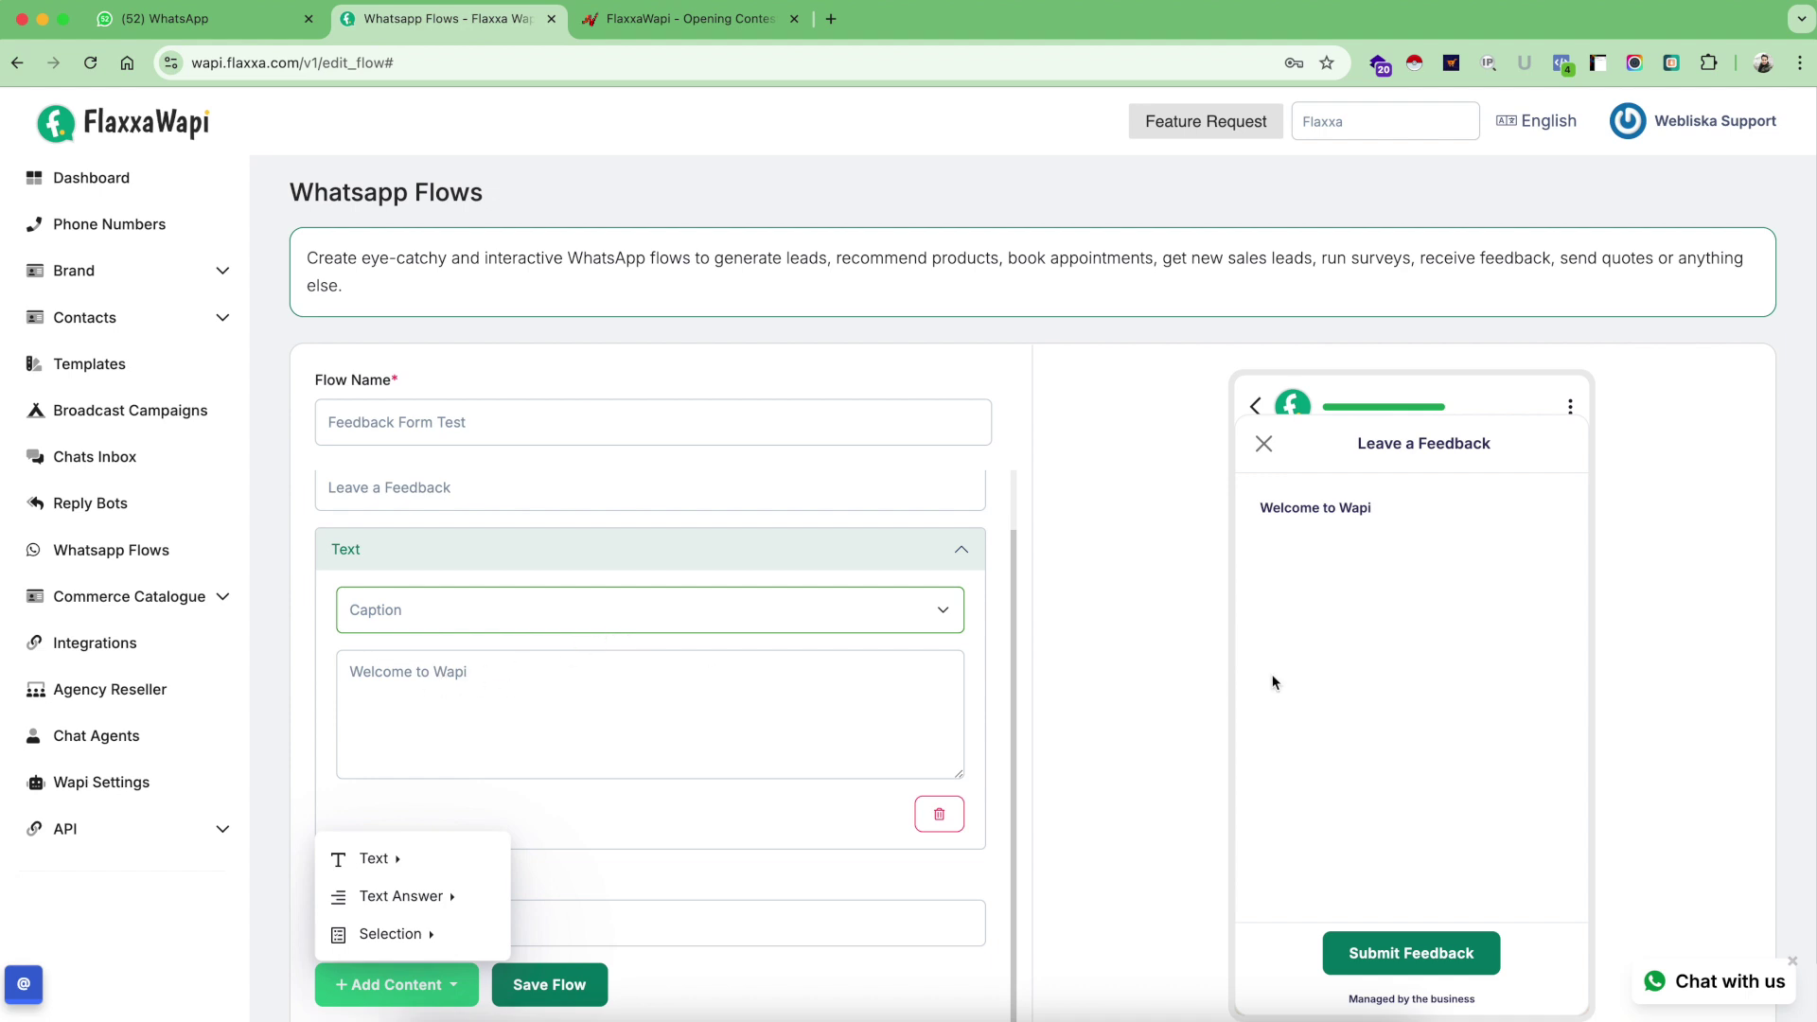
- Replace 'Welcome to Wapi' with the 'Fill out the Form Below…' instruction, styled Small Heading
triple_click(532, 666)
key(BackSpace)
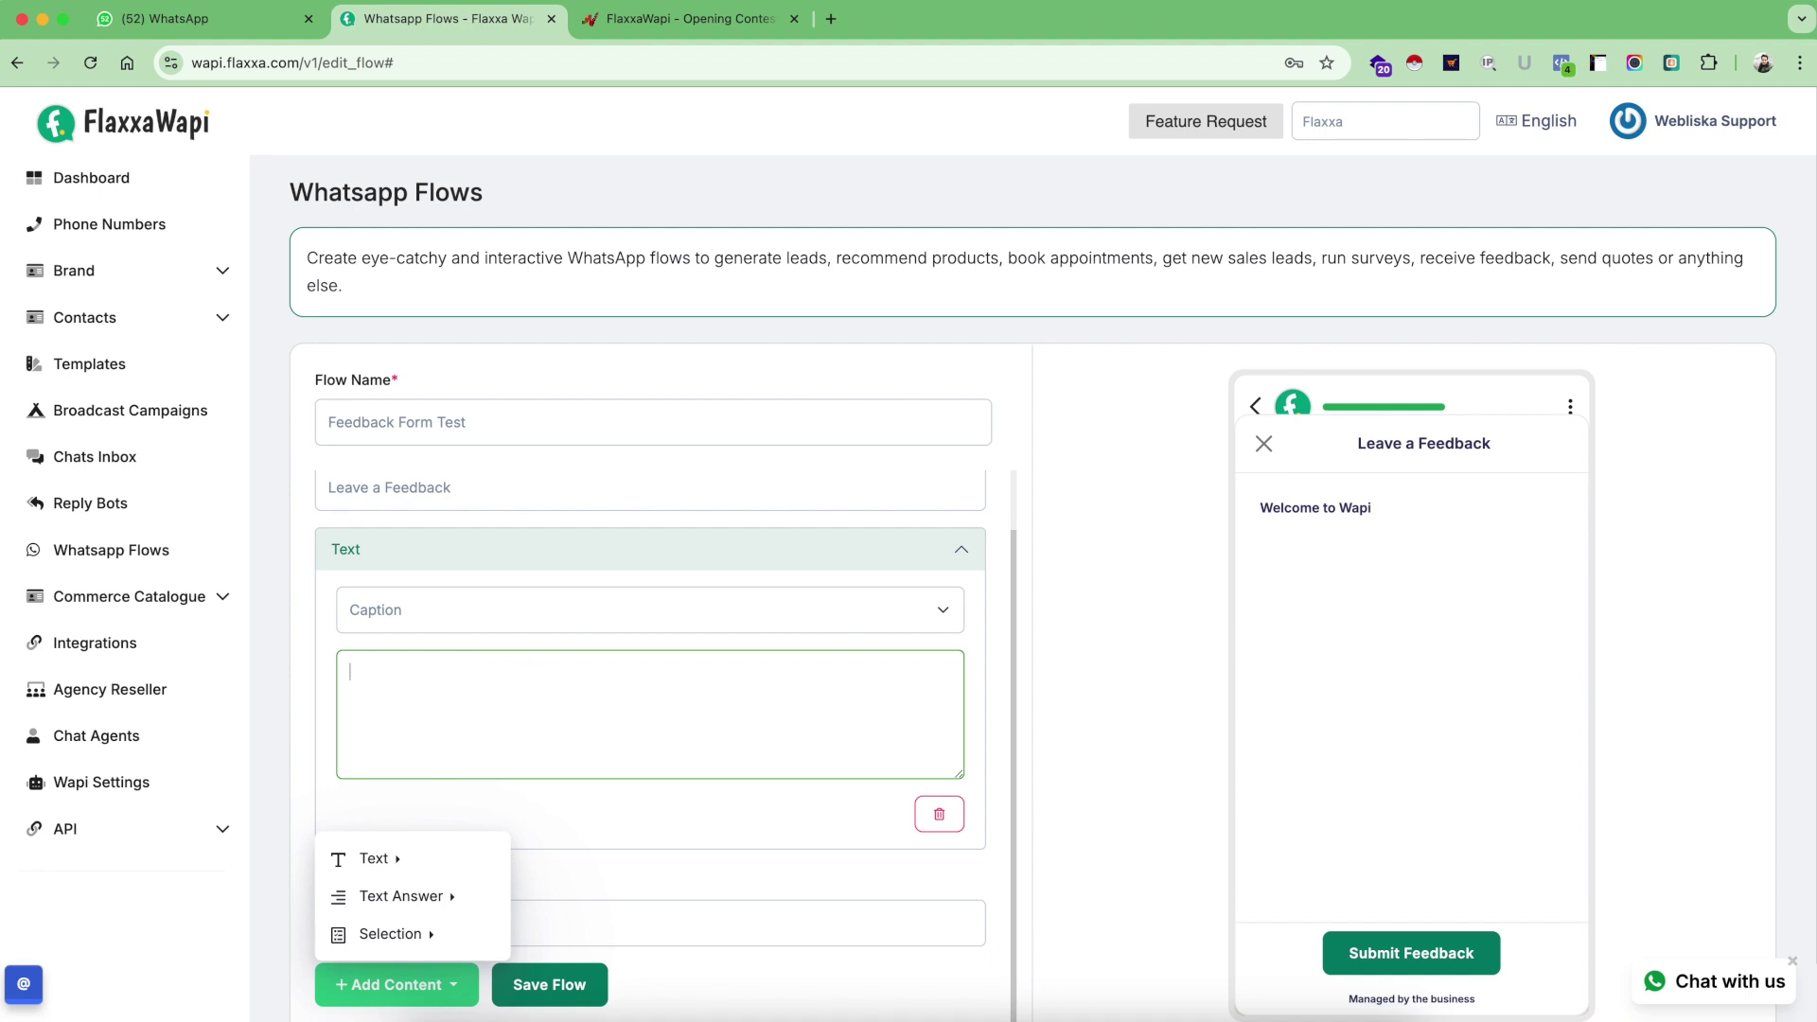
text(Fill out the Form Below &)
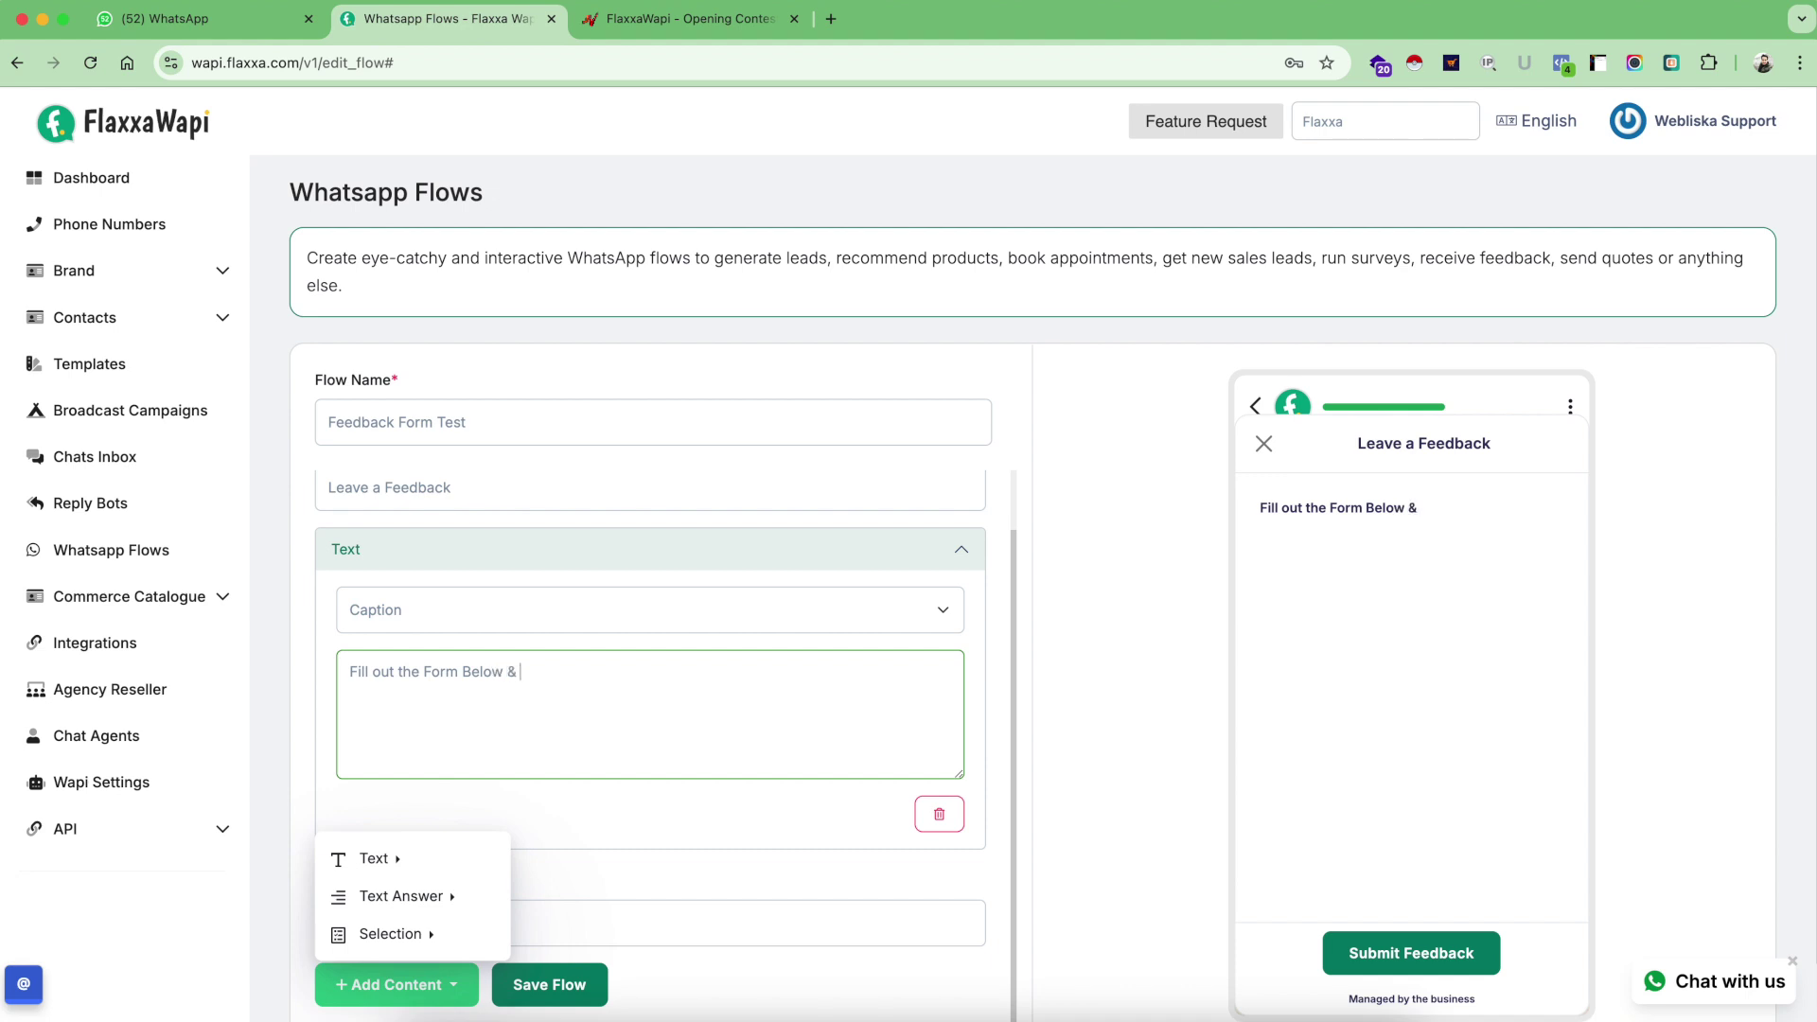
text( Leave us your feedback to )
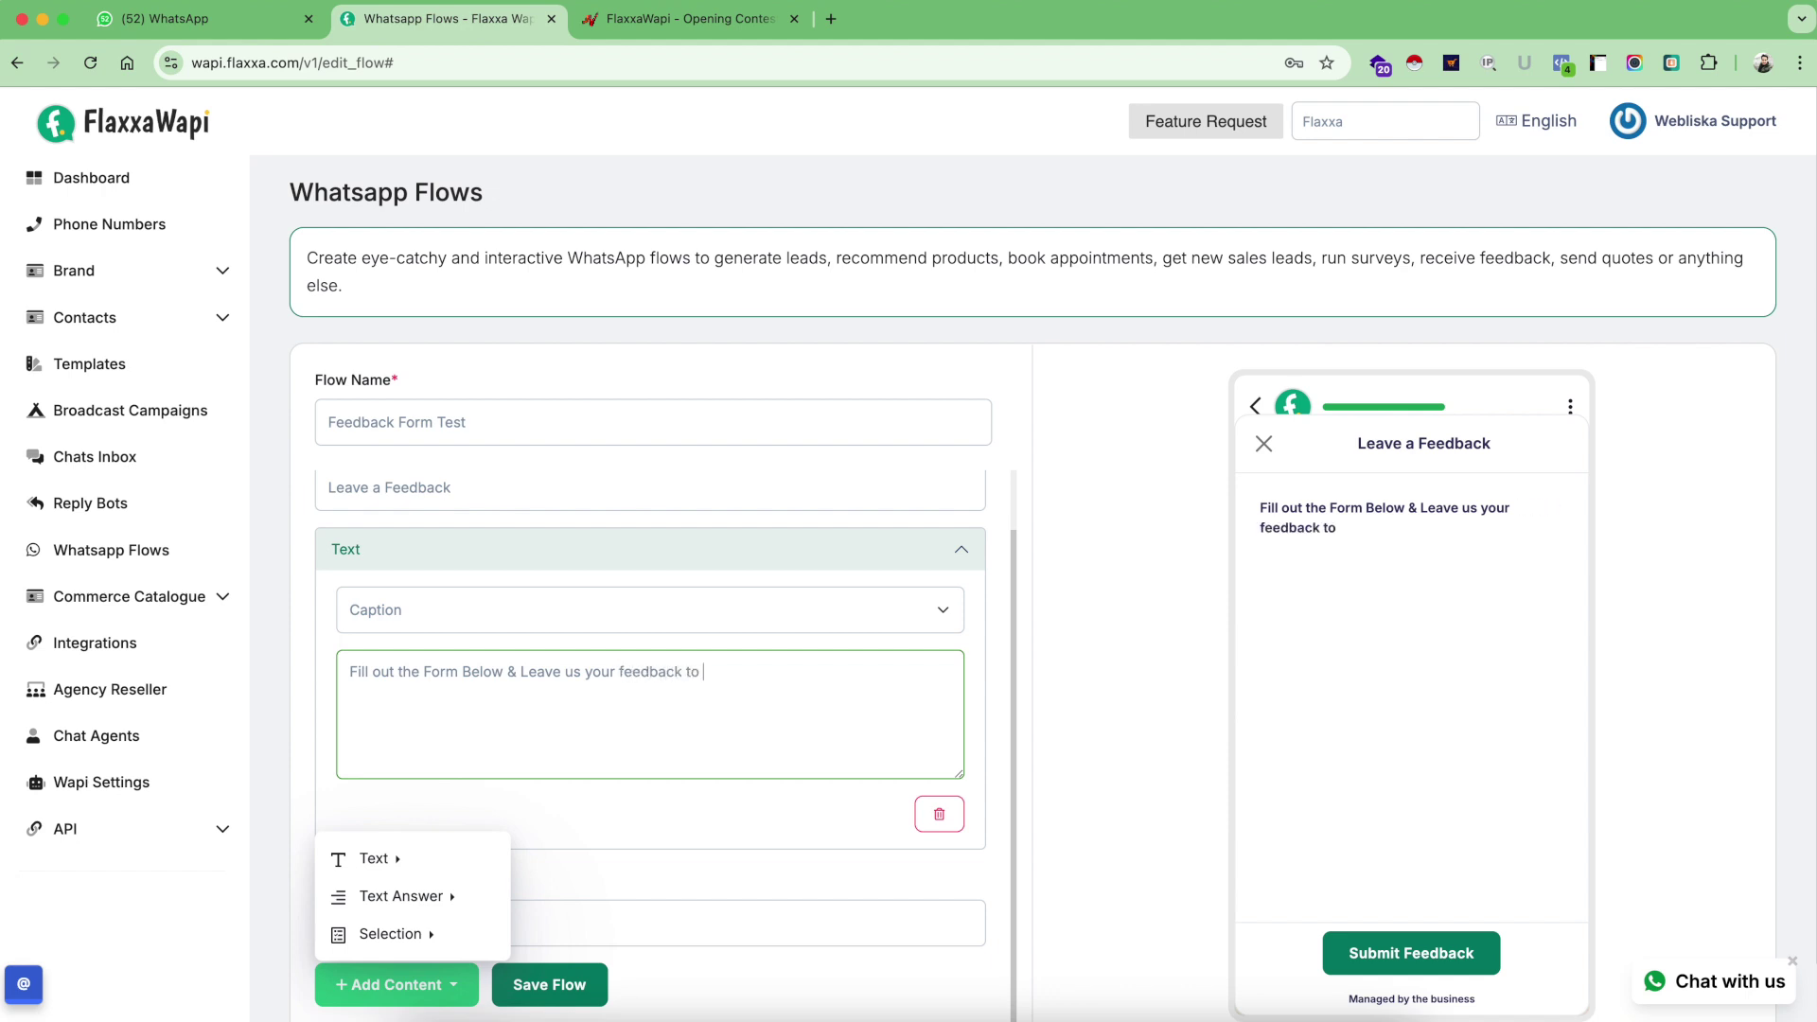
text(Improve.)
click(374, 611)
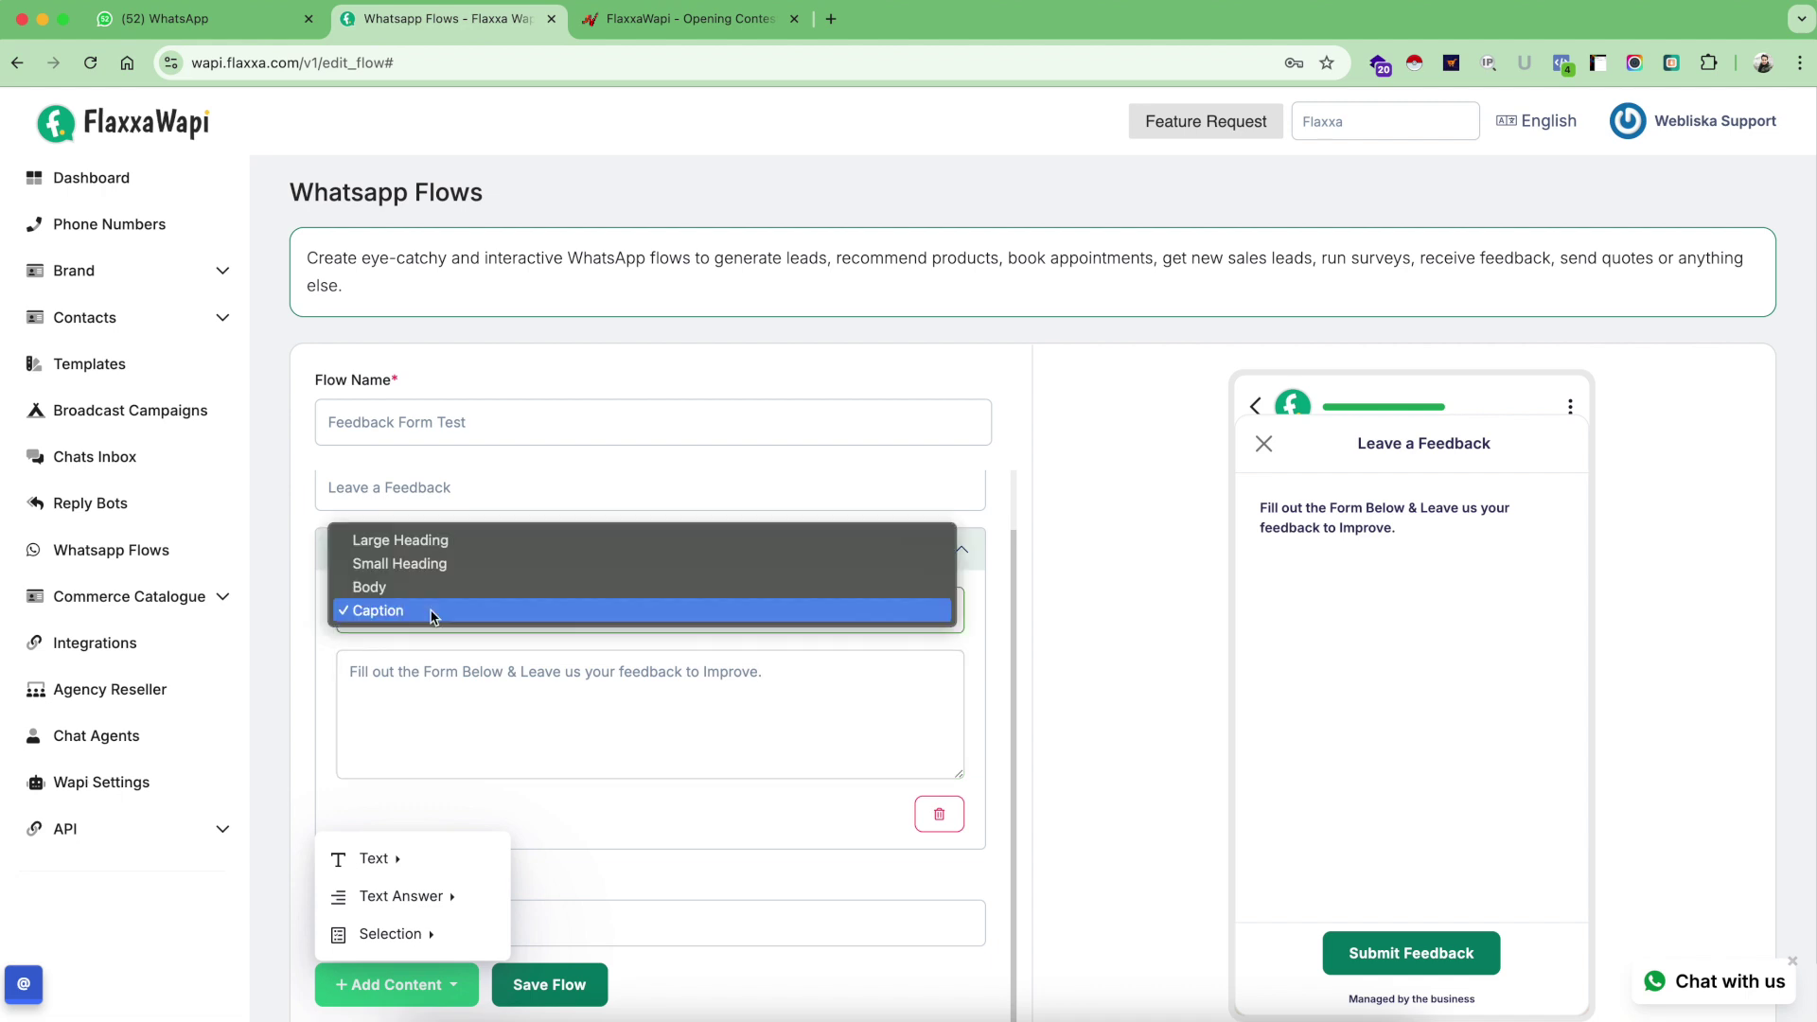
click(496, 551)
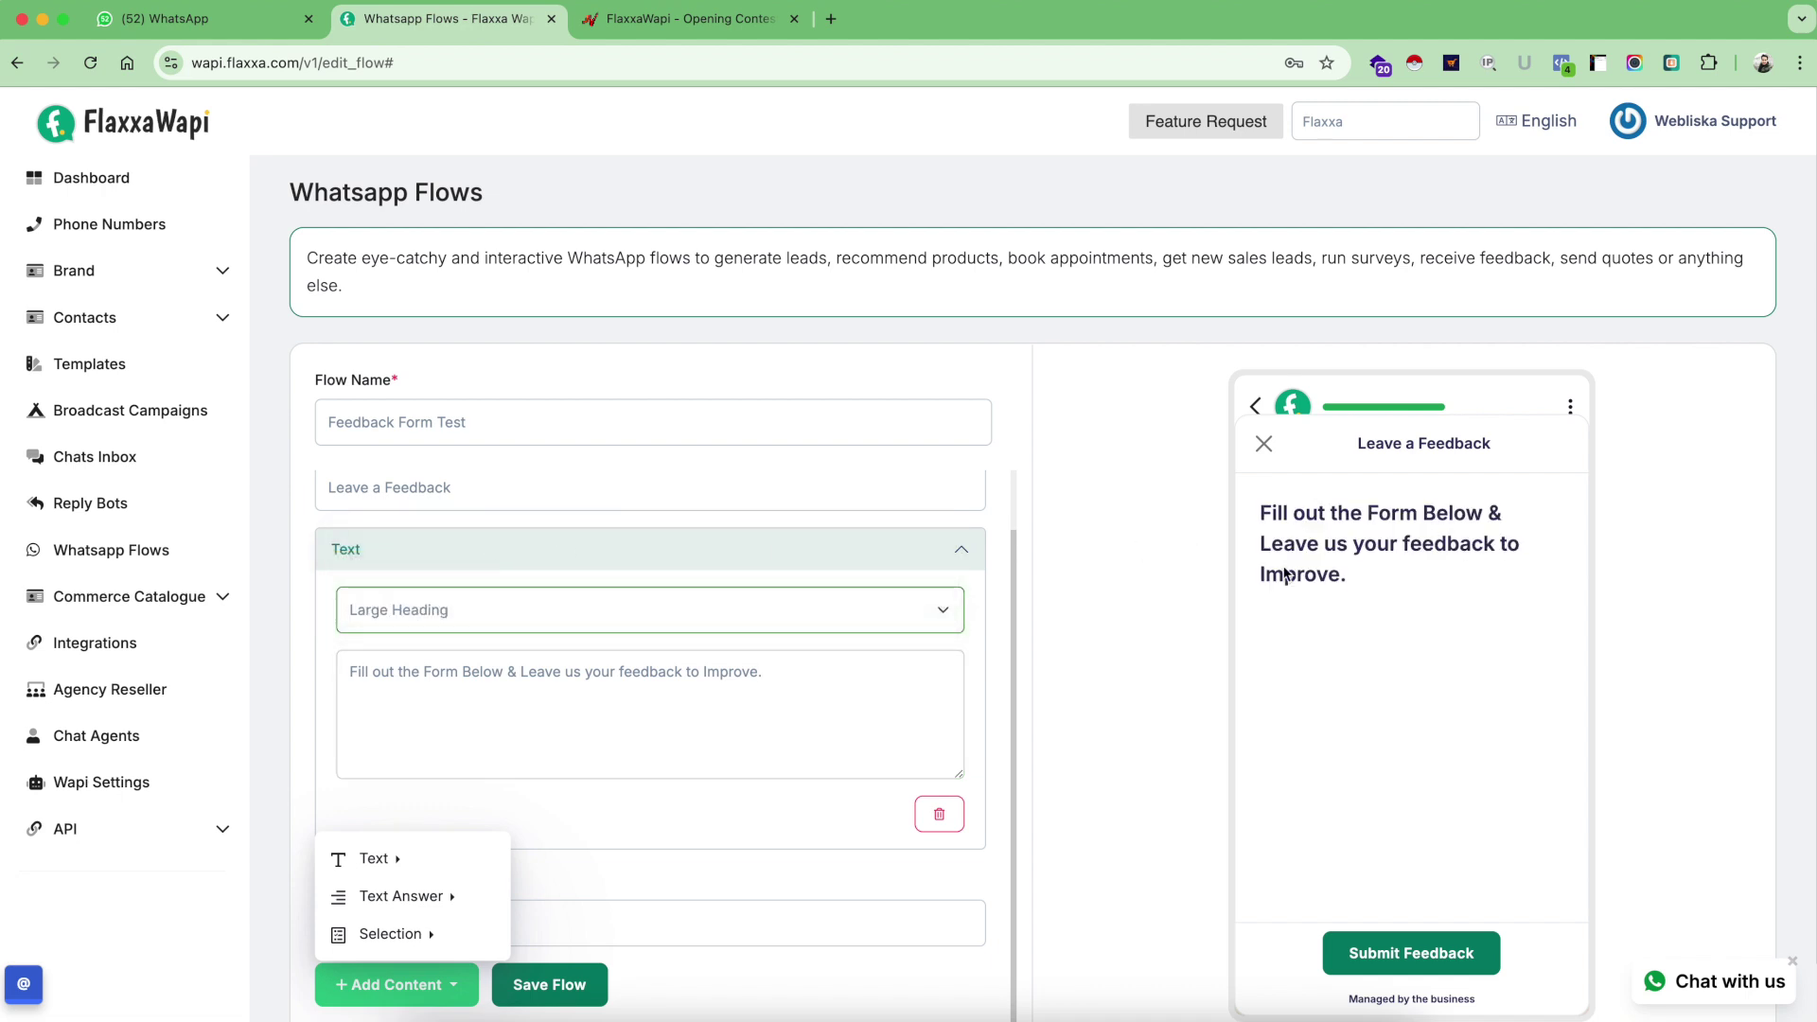
click(610, 613)
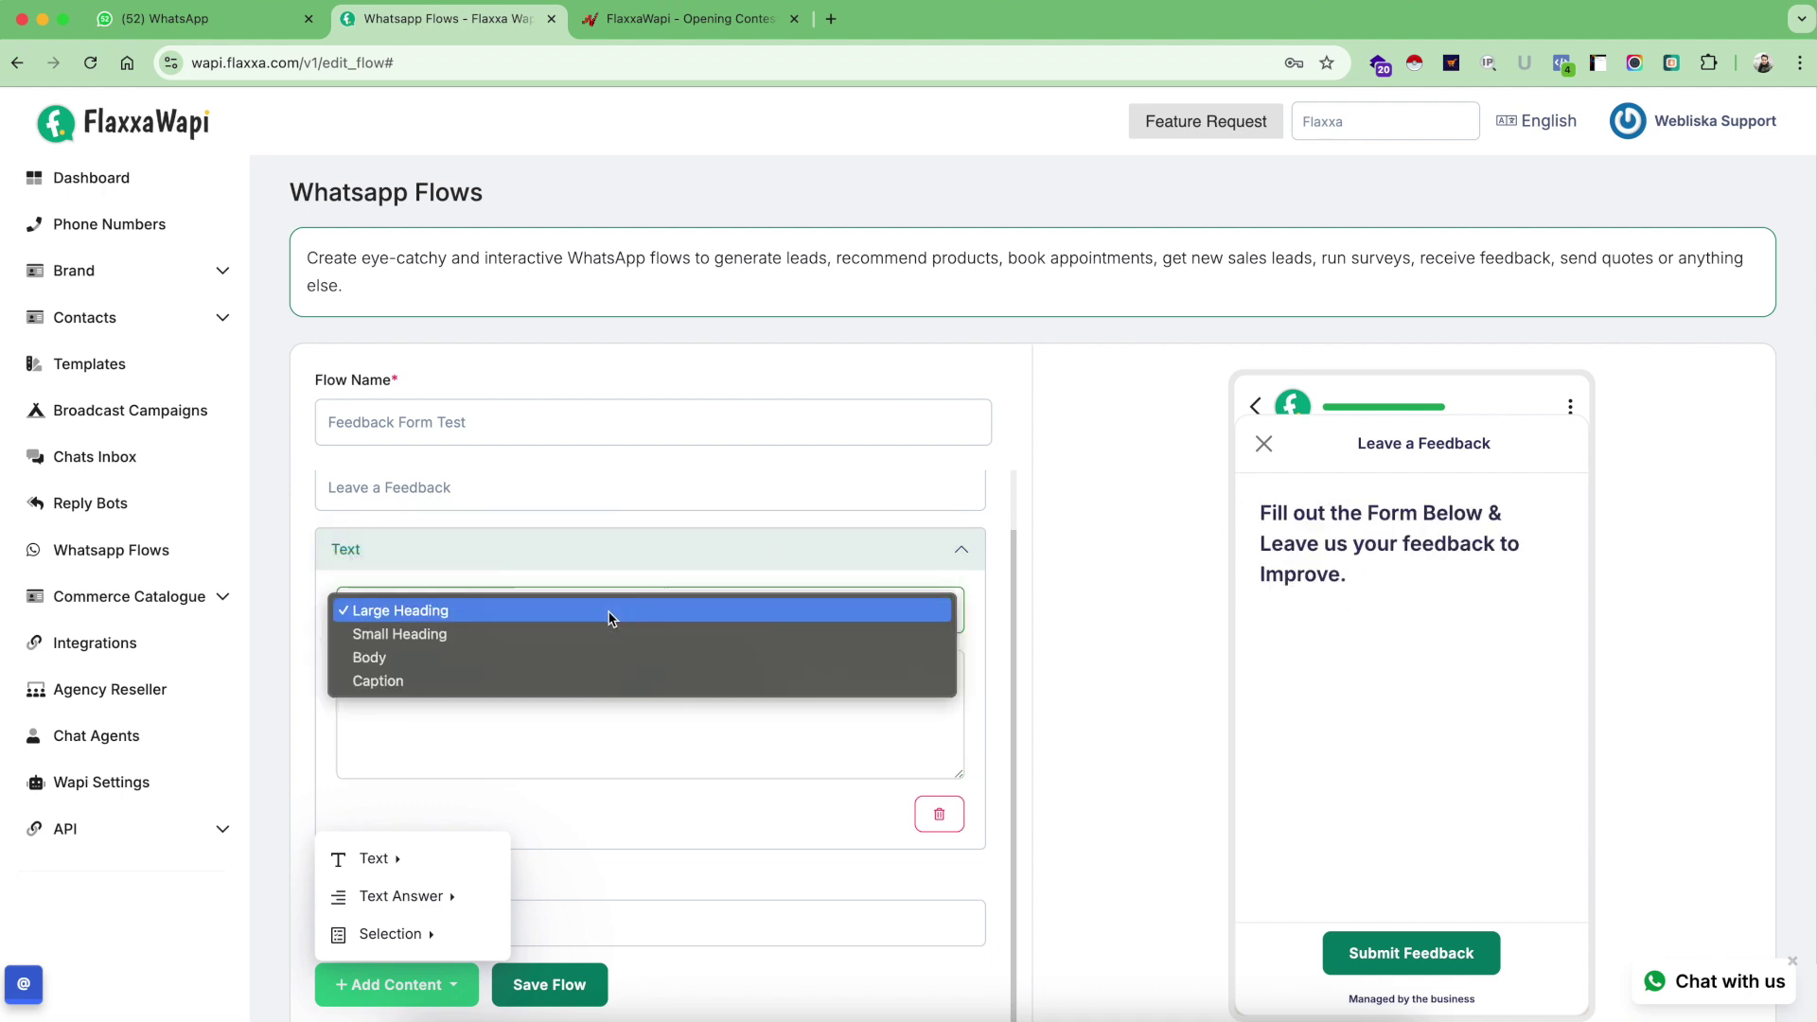
click(548, 632)
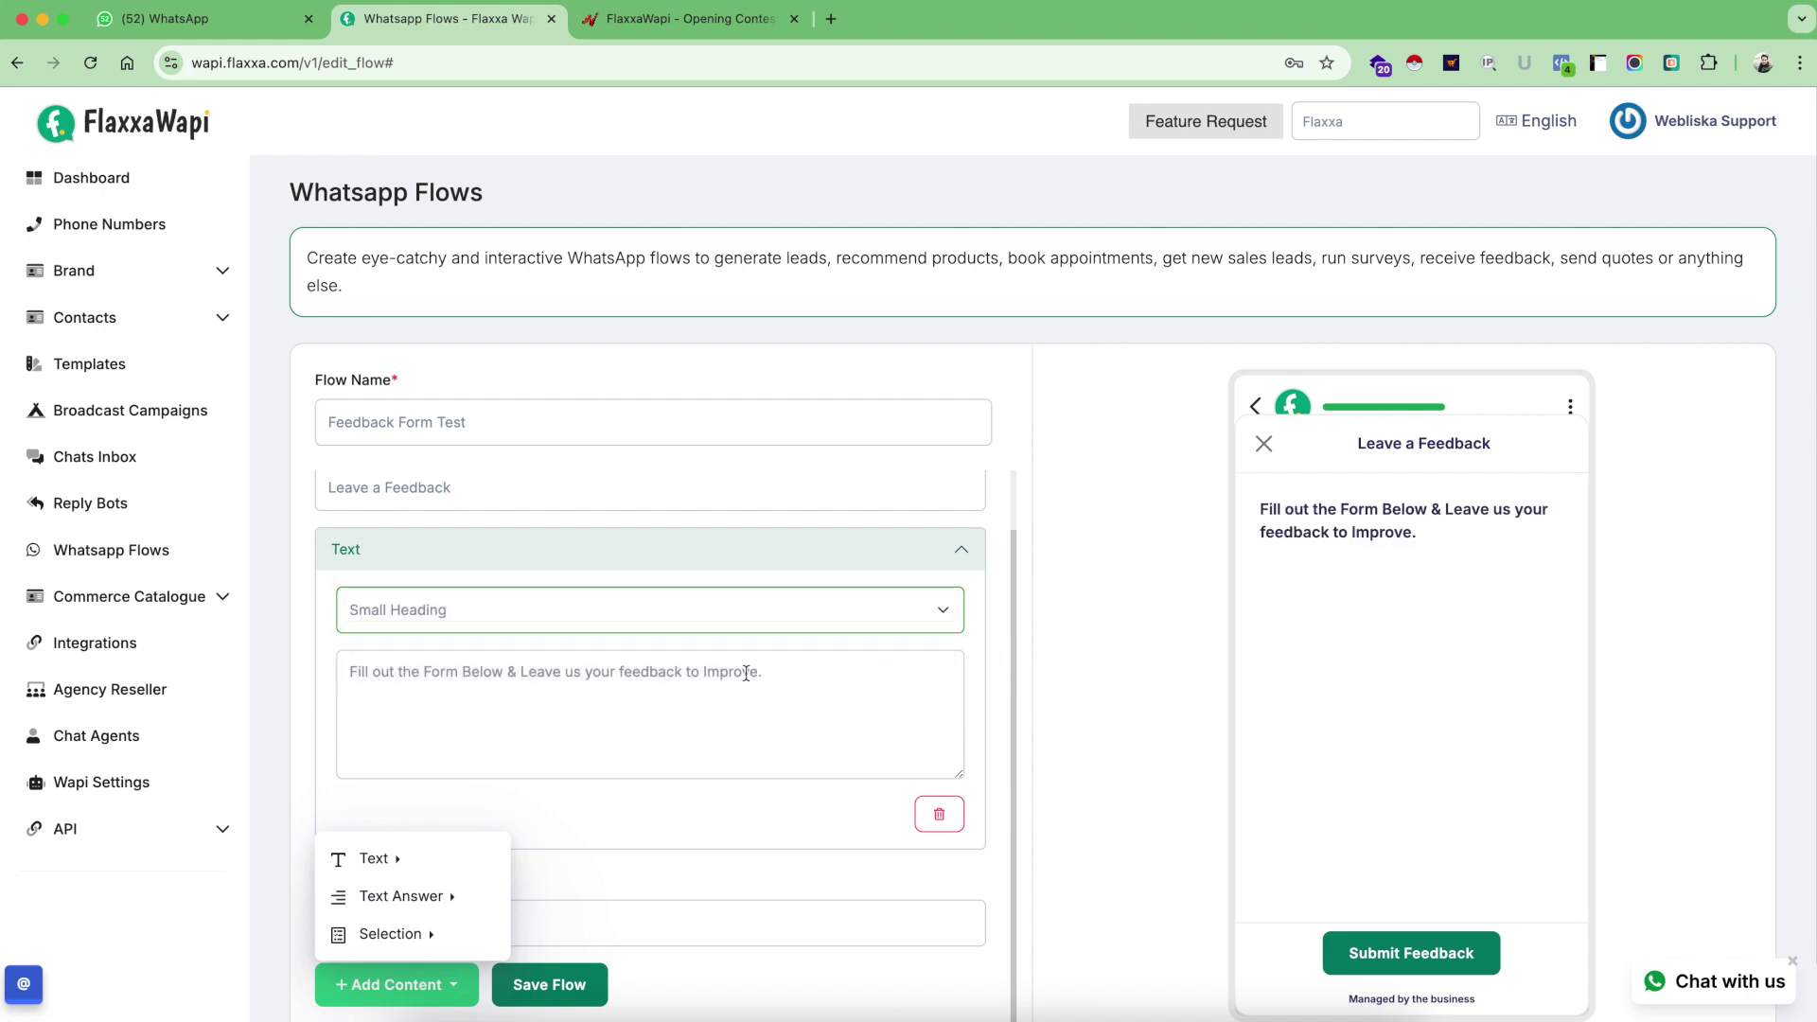
scroll(724, 682, down, 1)
scroll(724, 681, down, 1)
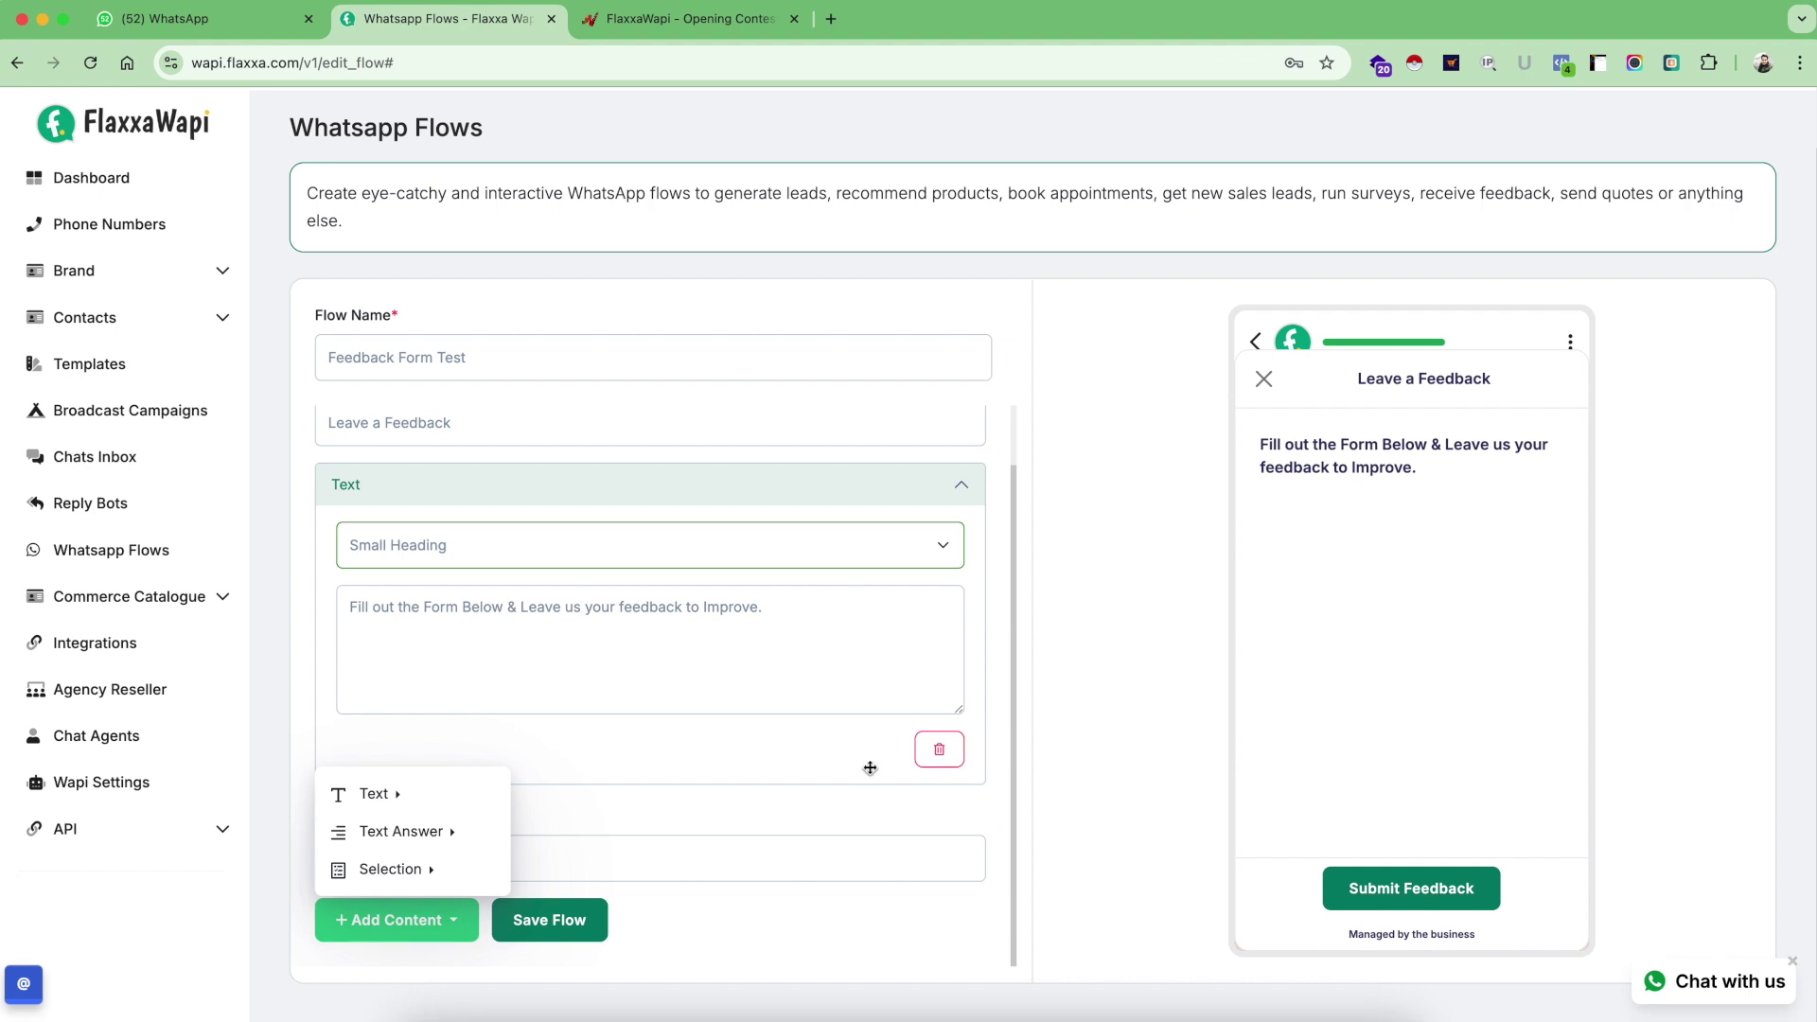
click(400, 833)
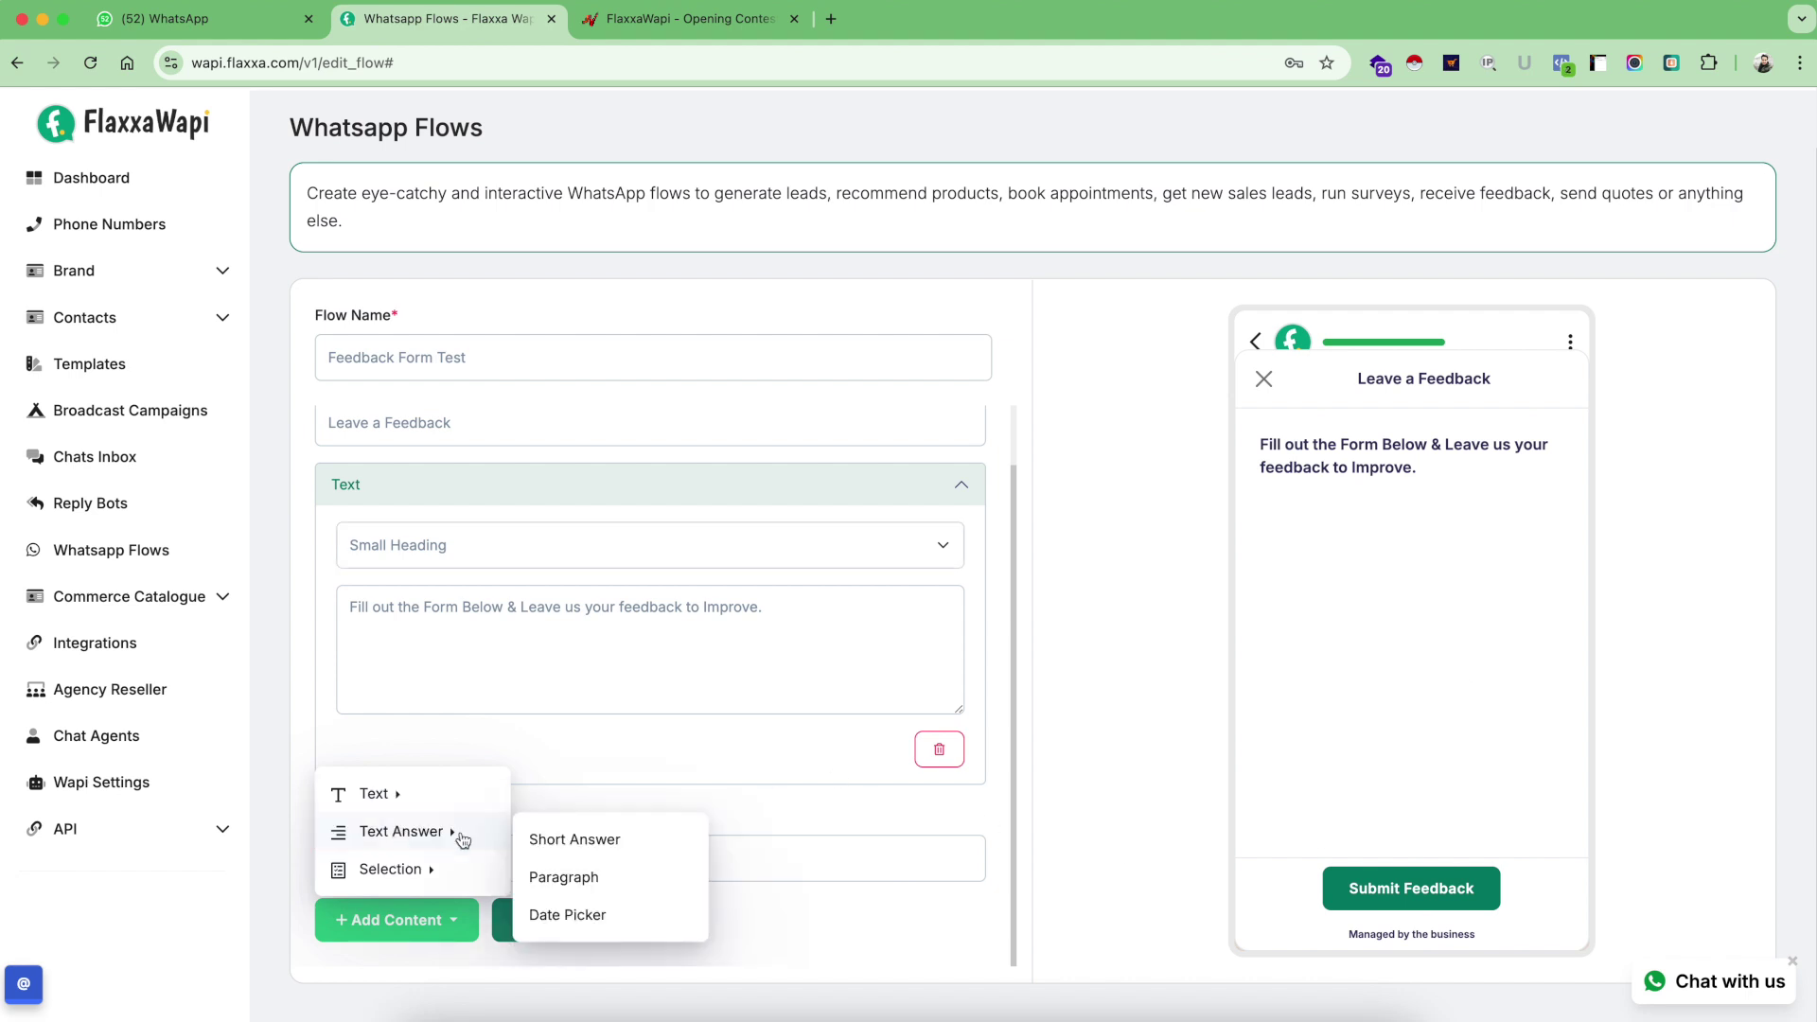
- Add a Text-type short answer field labelled 'Enter Name'
click(575, 840)
scroll(653, 695, up, 2)
scroll(653, 695, down, 3)
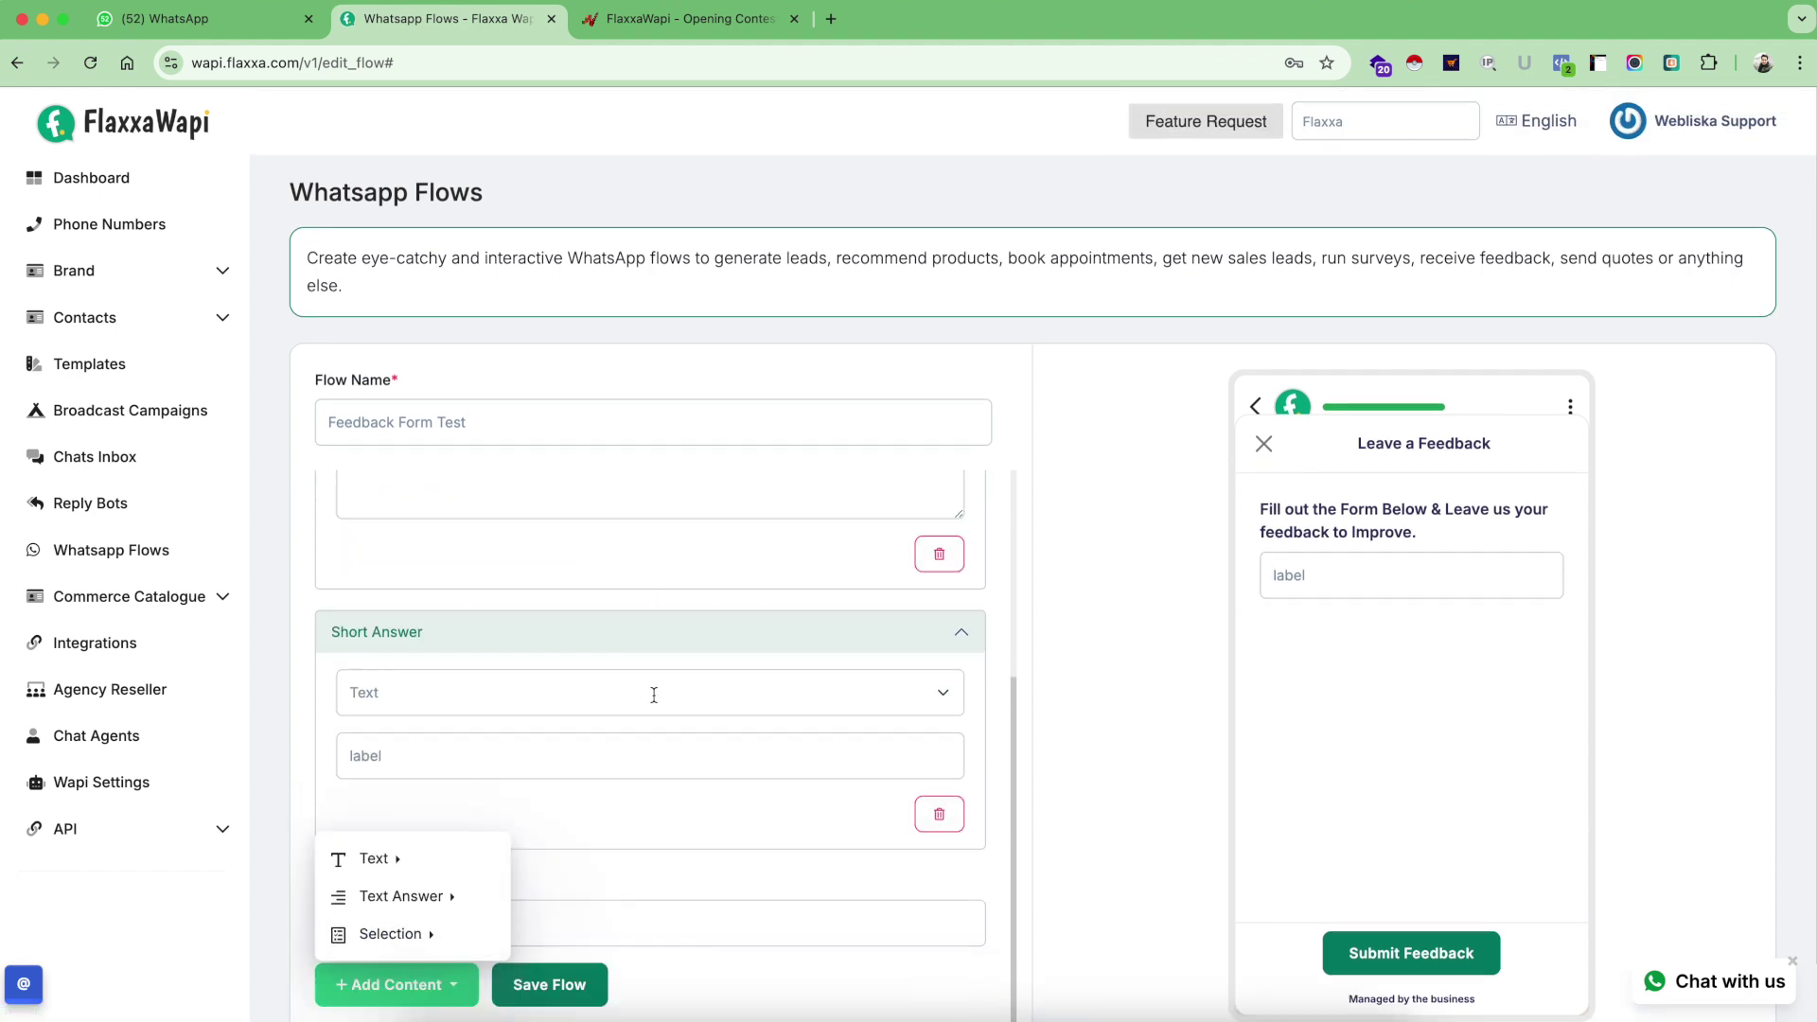
click(441, 691)
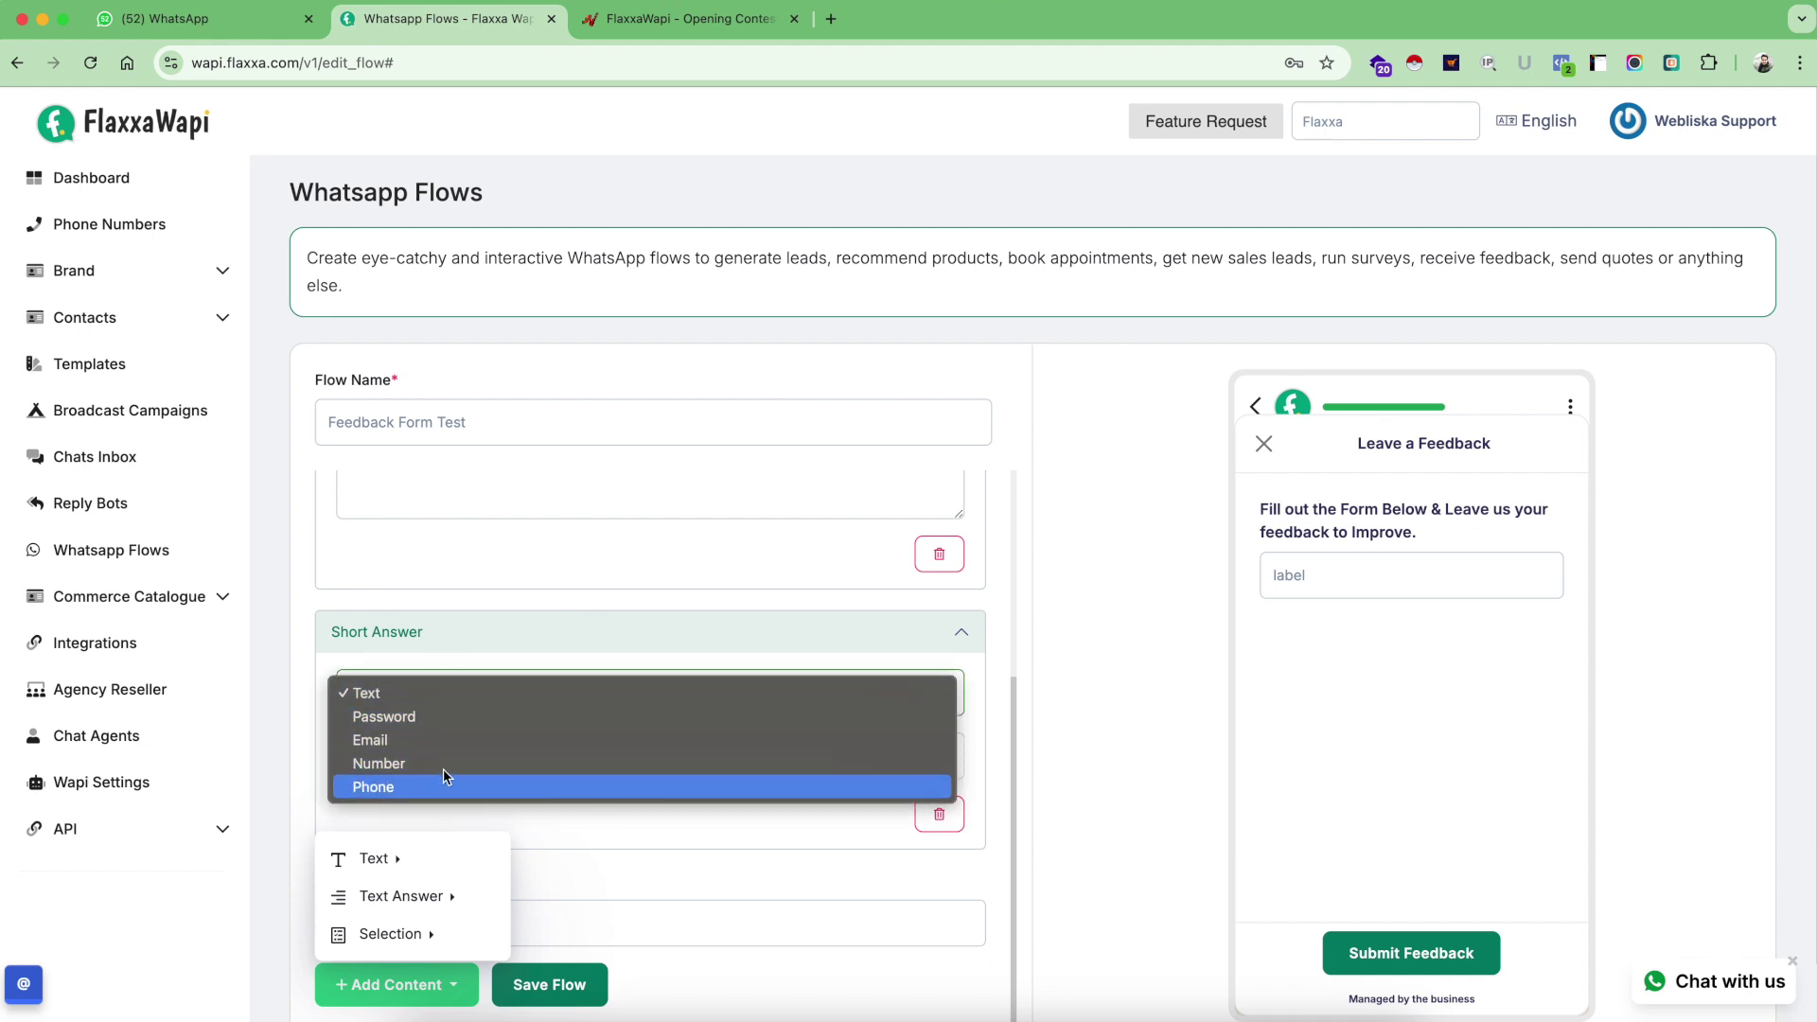
click(580, 588)
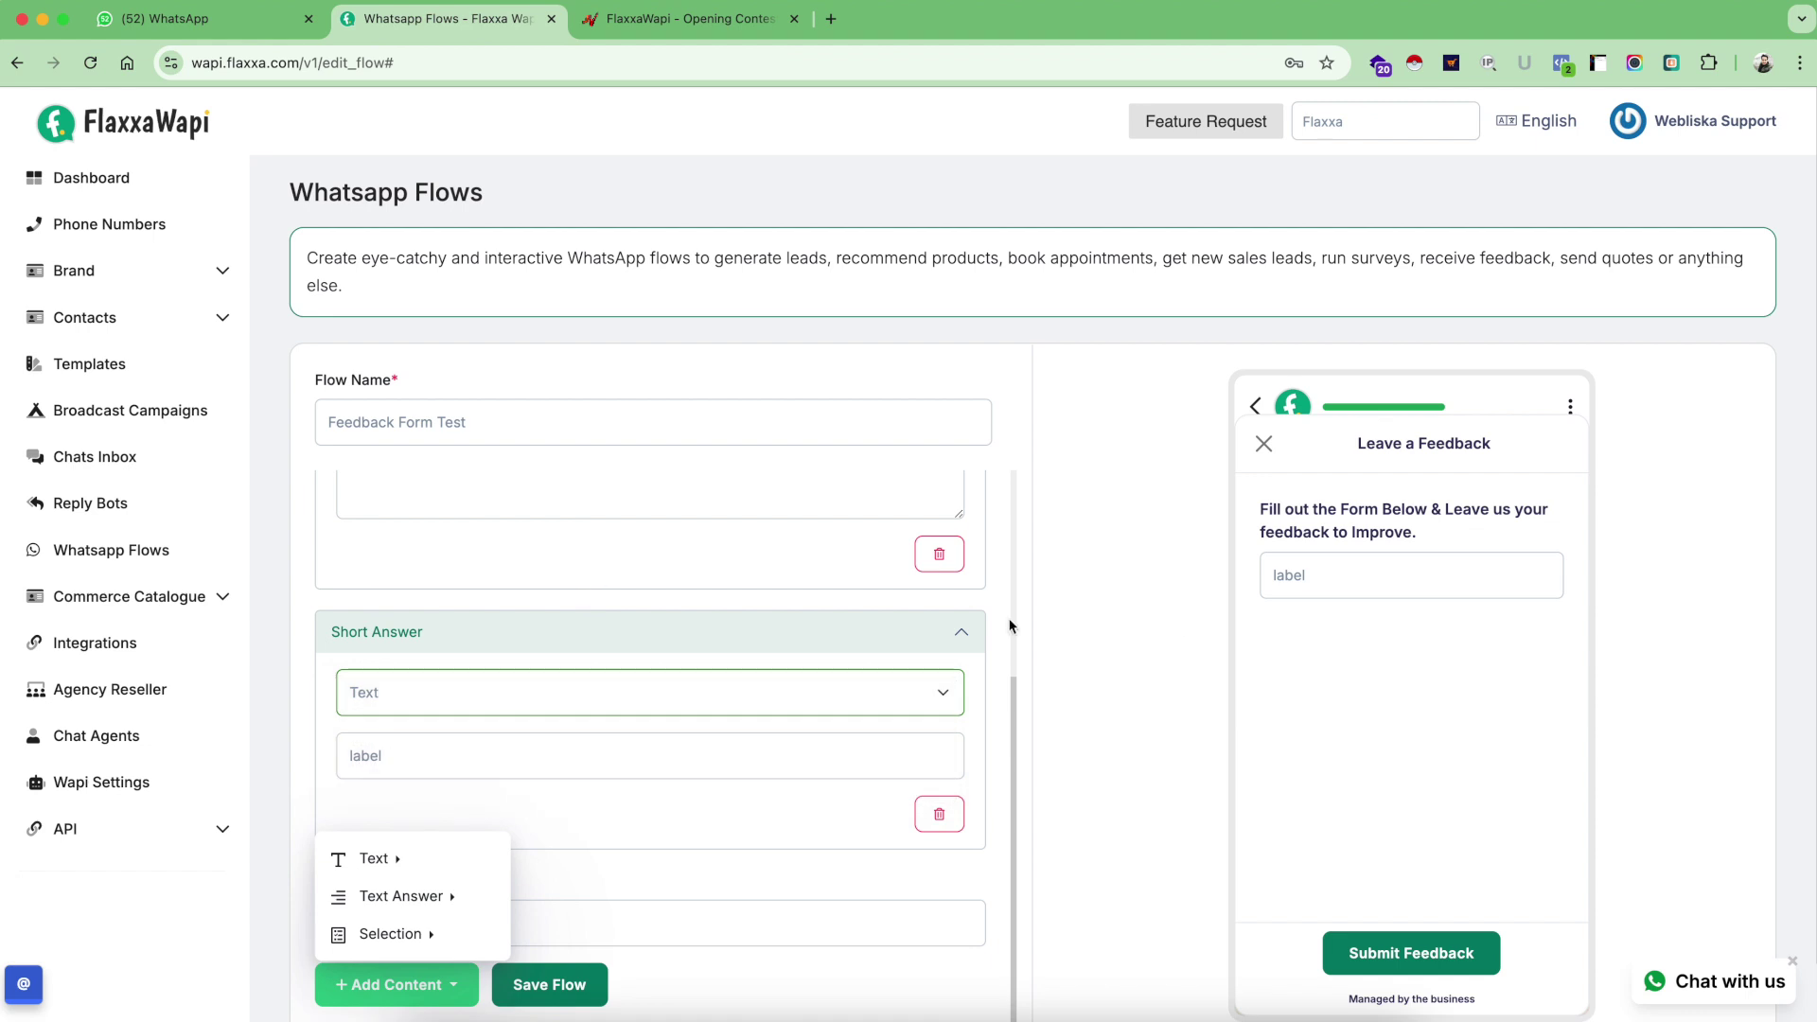
double_click(448, 755)
text(Enter Name)
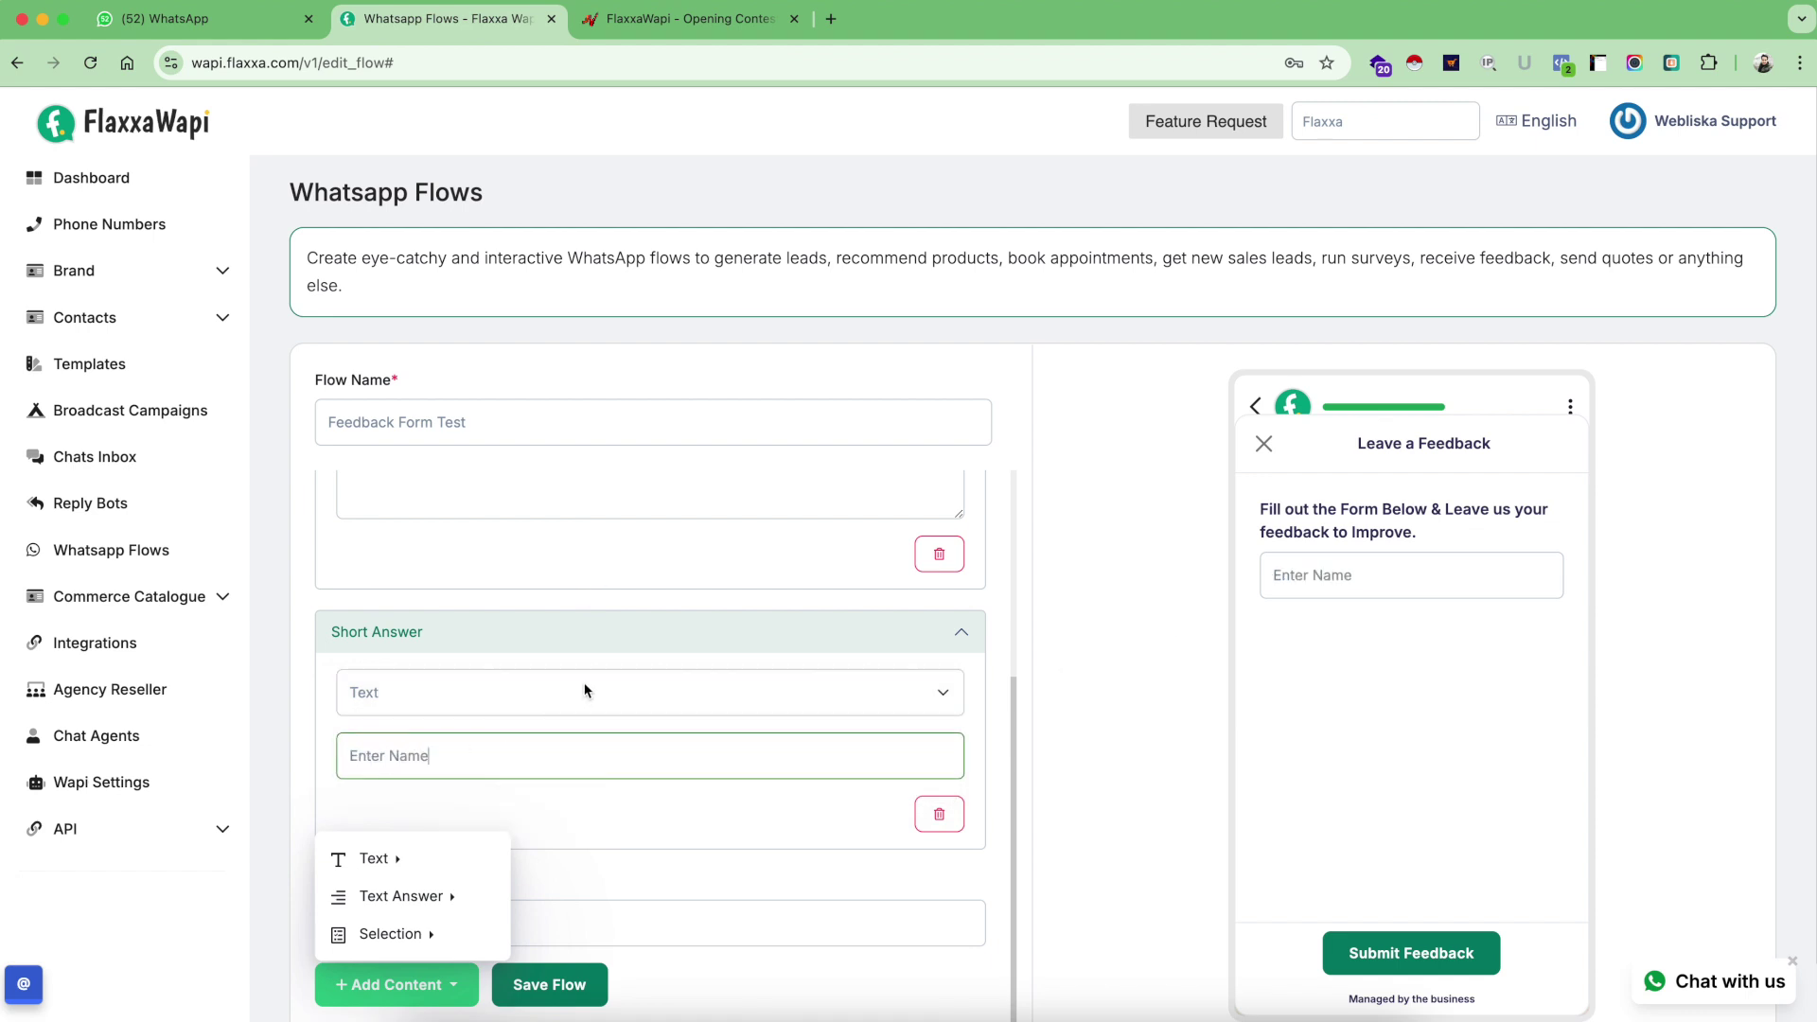
scroll(587, 738, down, 1)
- Add an Email-type short answer field labelled 'Email ID'
mouse_move(424, 838)
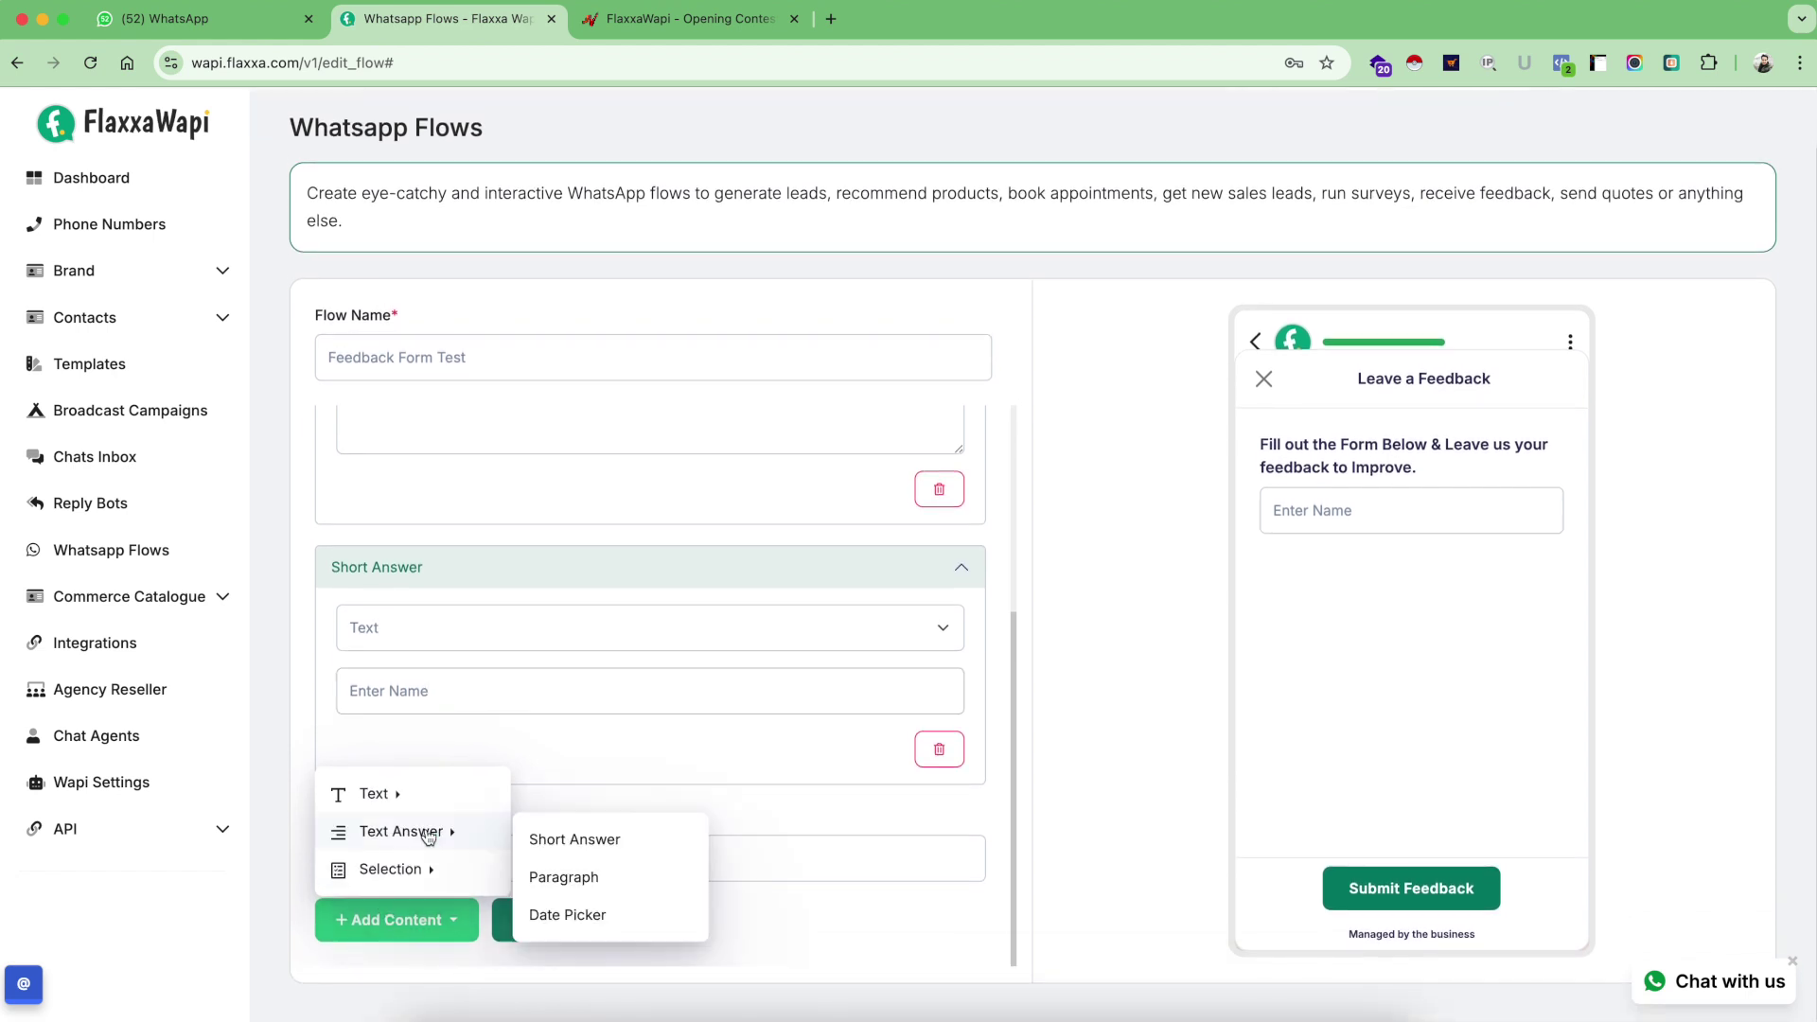
click(549, 839)
scroll(655, 774, down, 3)
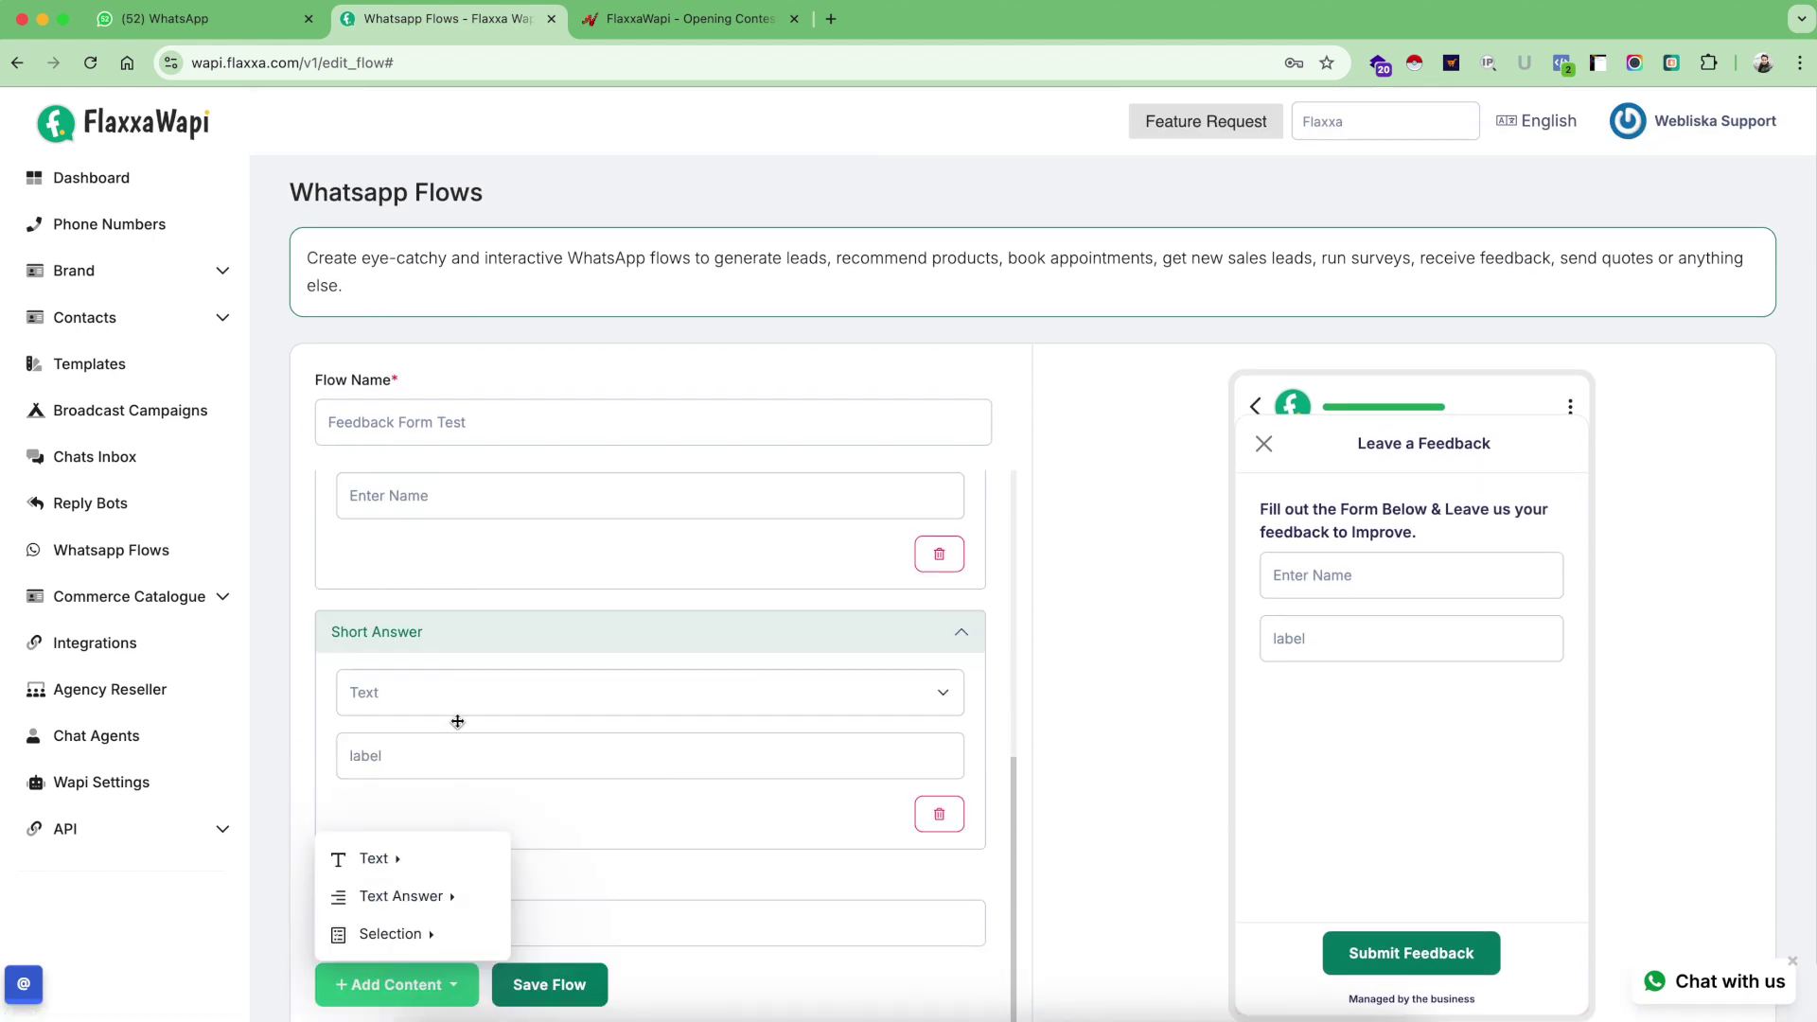
click(474, 714)
click(402, 740)
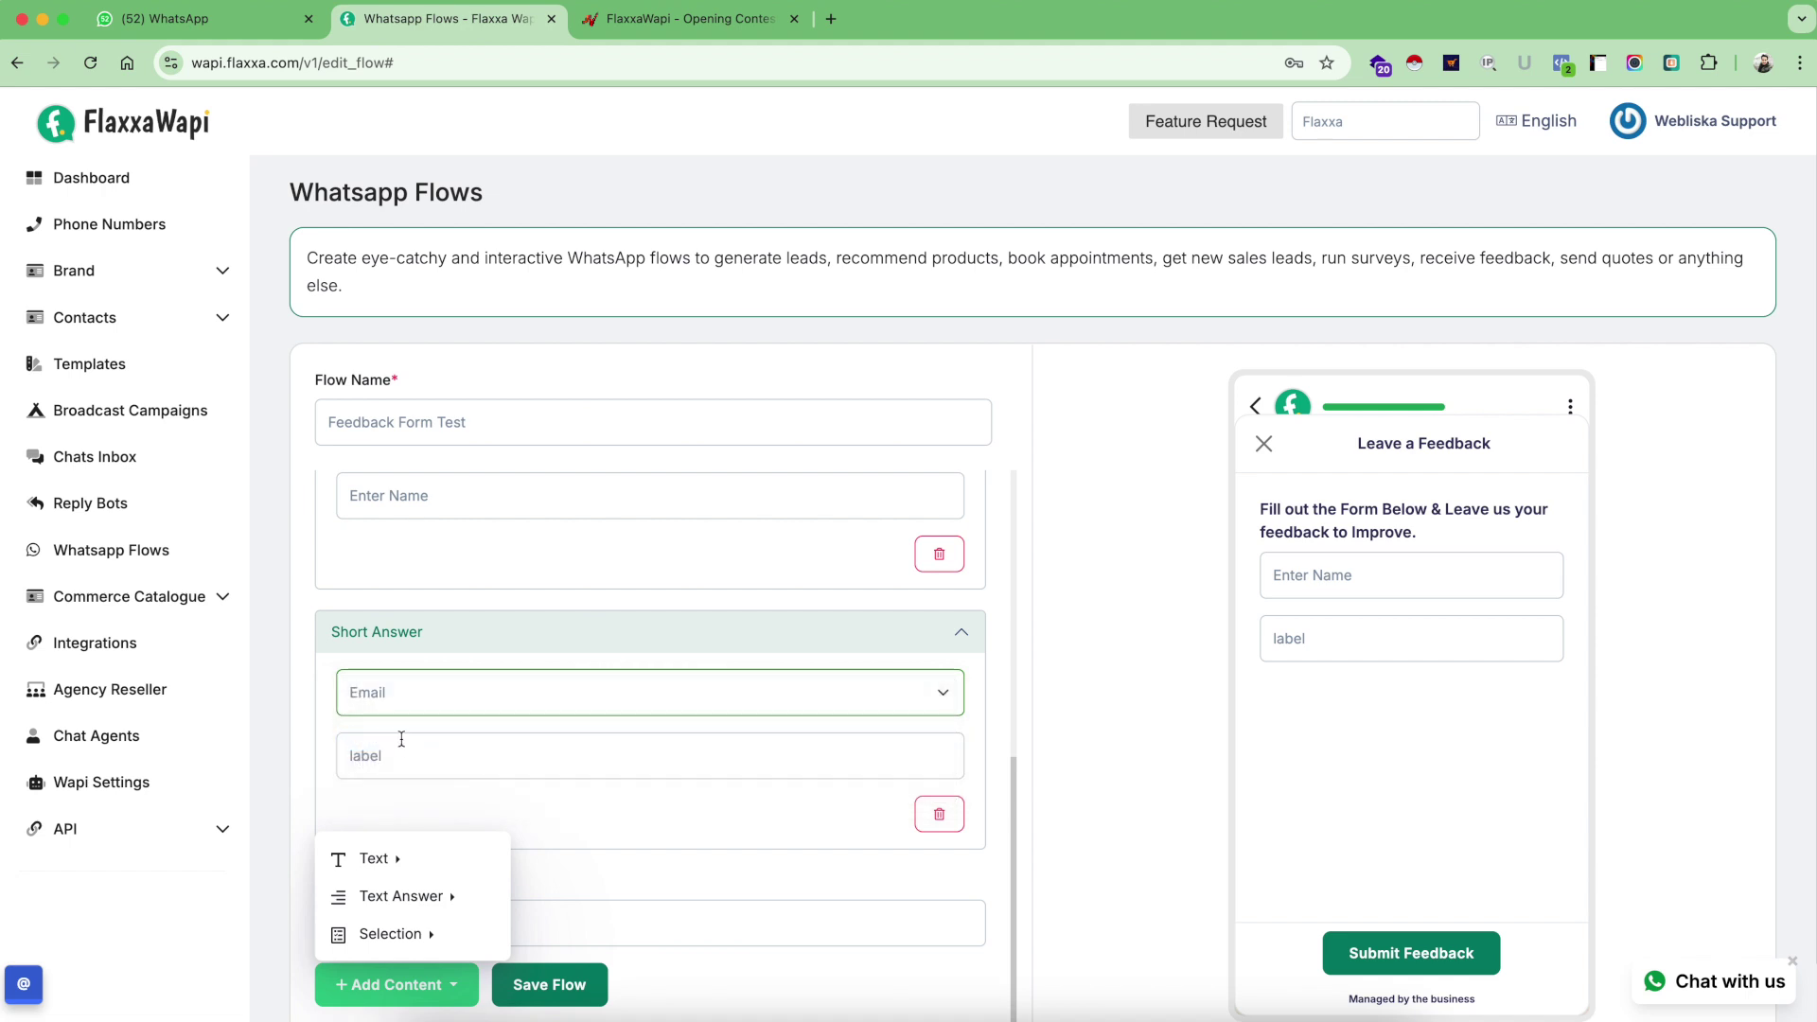
double_click(458, 756)
text(Email ID)
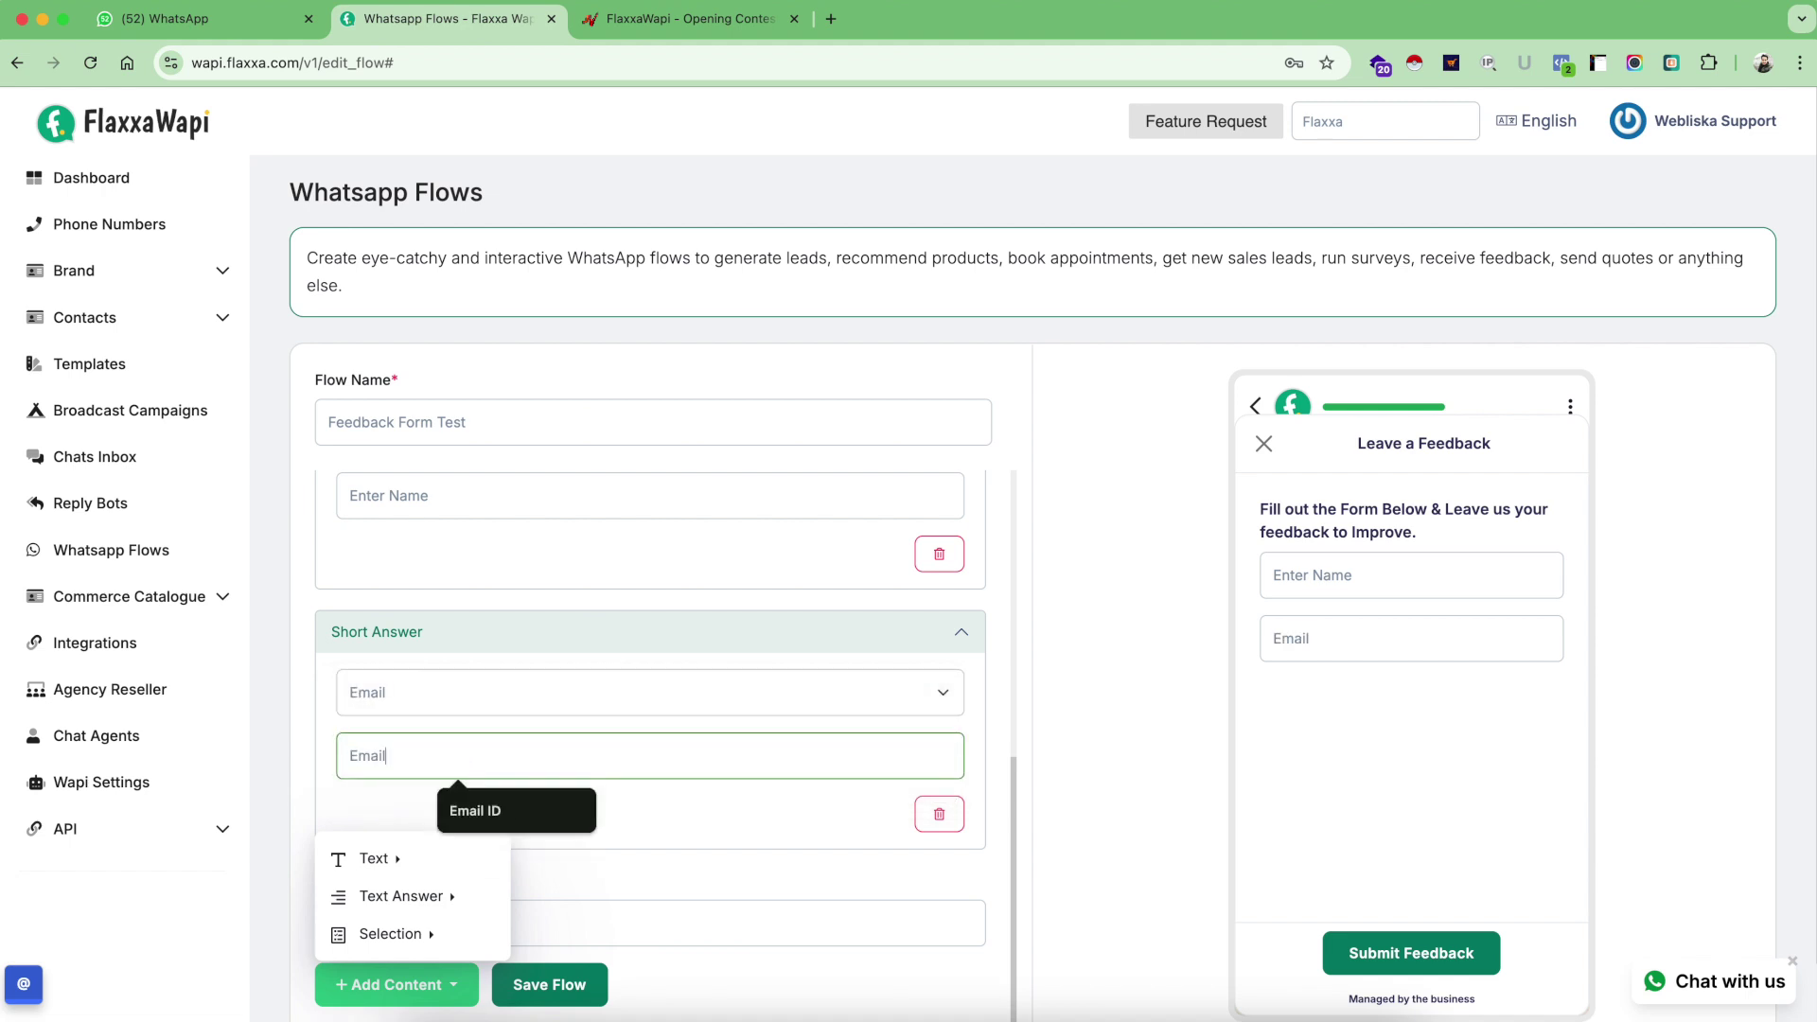
scroll(600, 819, down, 1)
- Add a Number-type short answer field labelled 'Mobile Number'
mouse_move(426, 834)
click(581, 843)
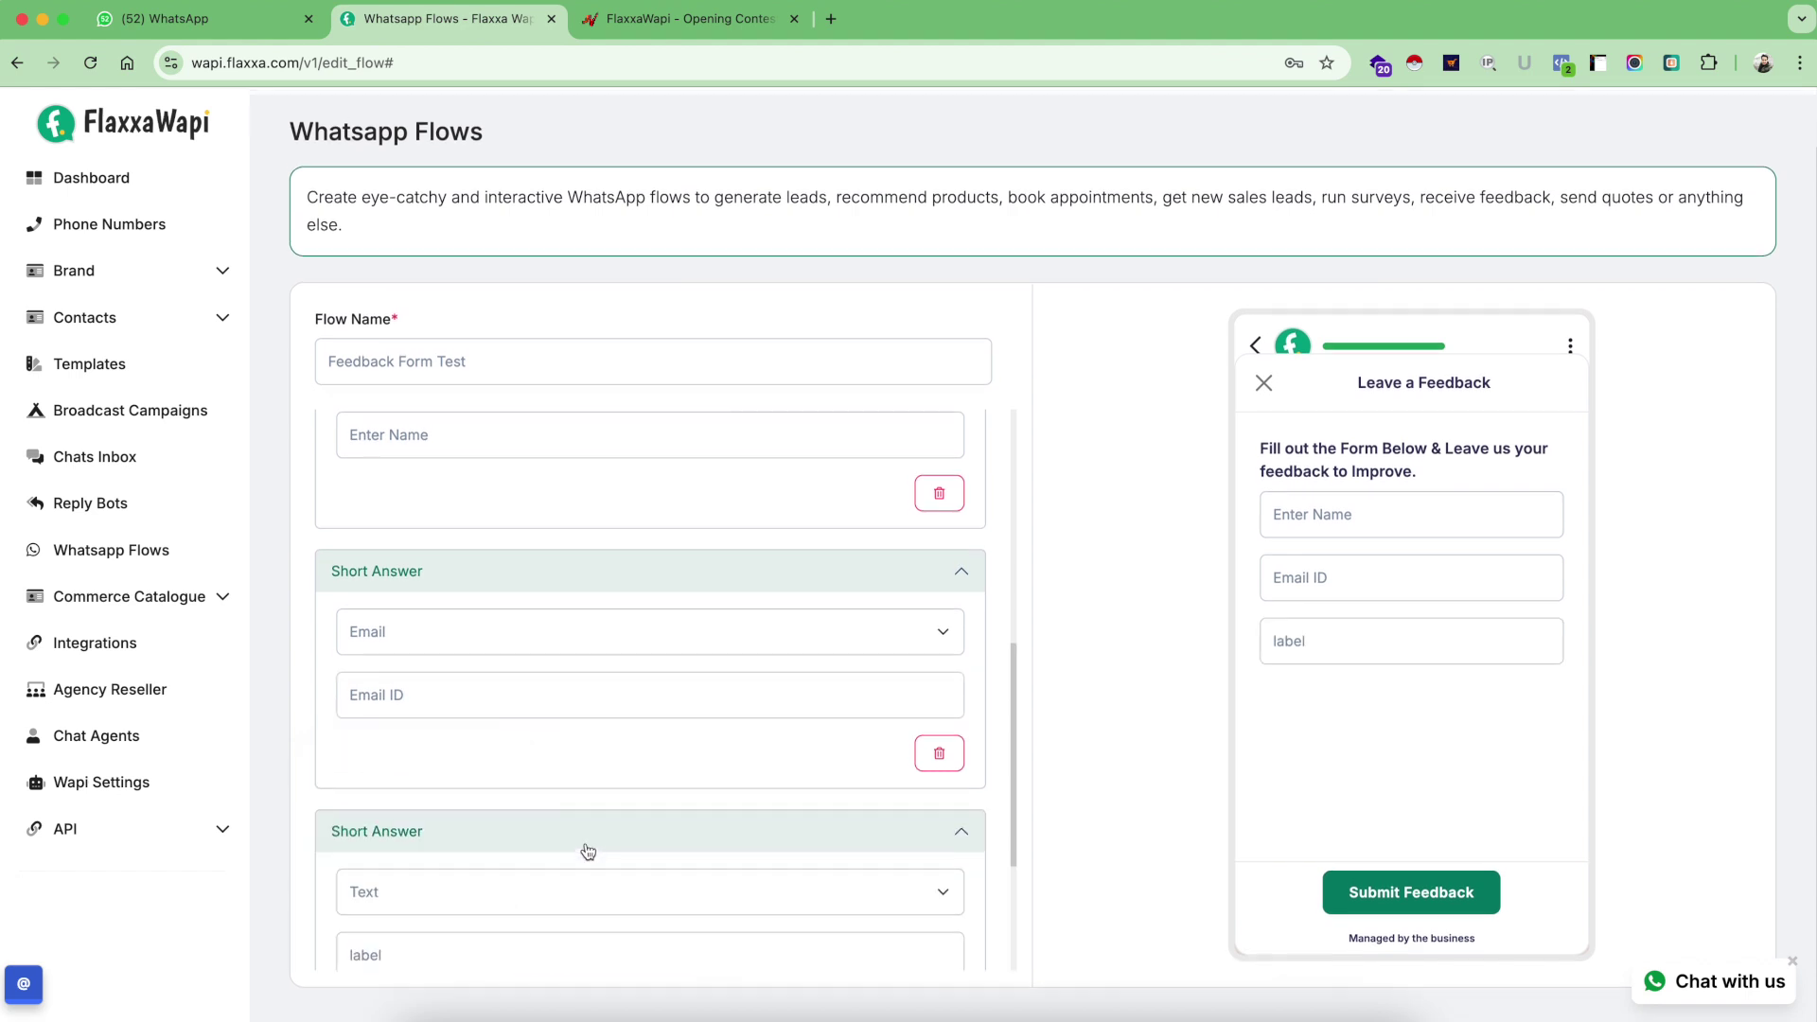
scroll(580, 698, up, 1)
scroll(470, 722, down, 3)
click(426, 699)
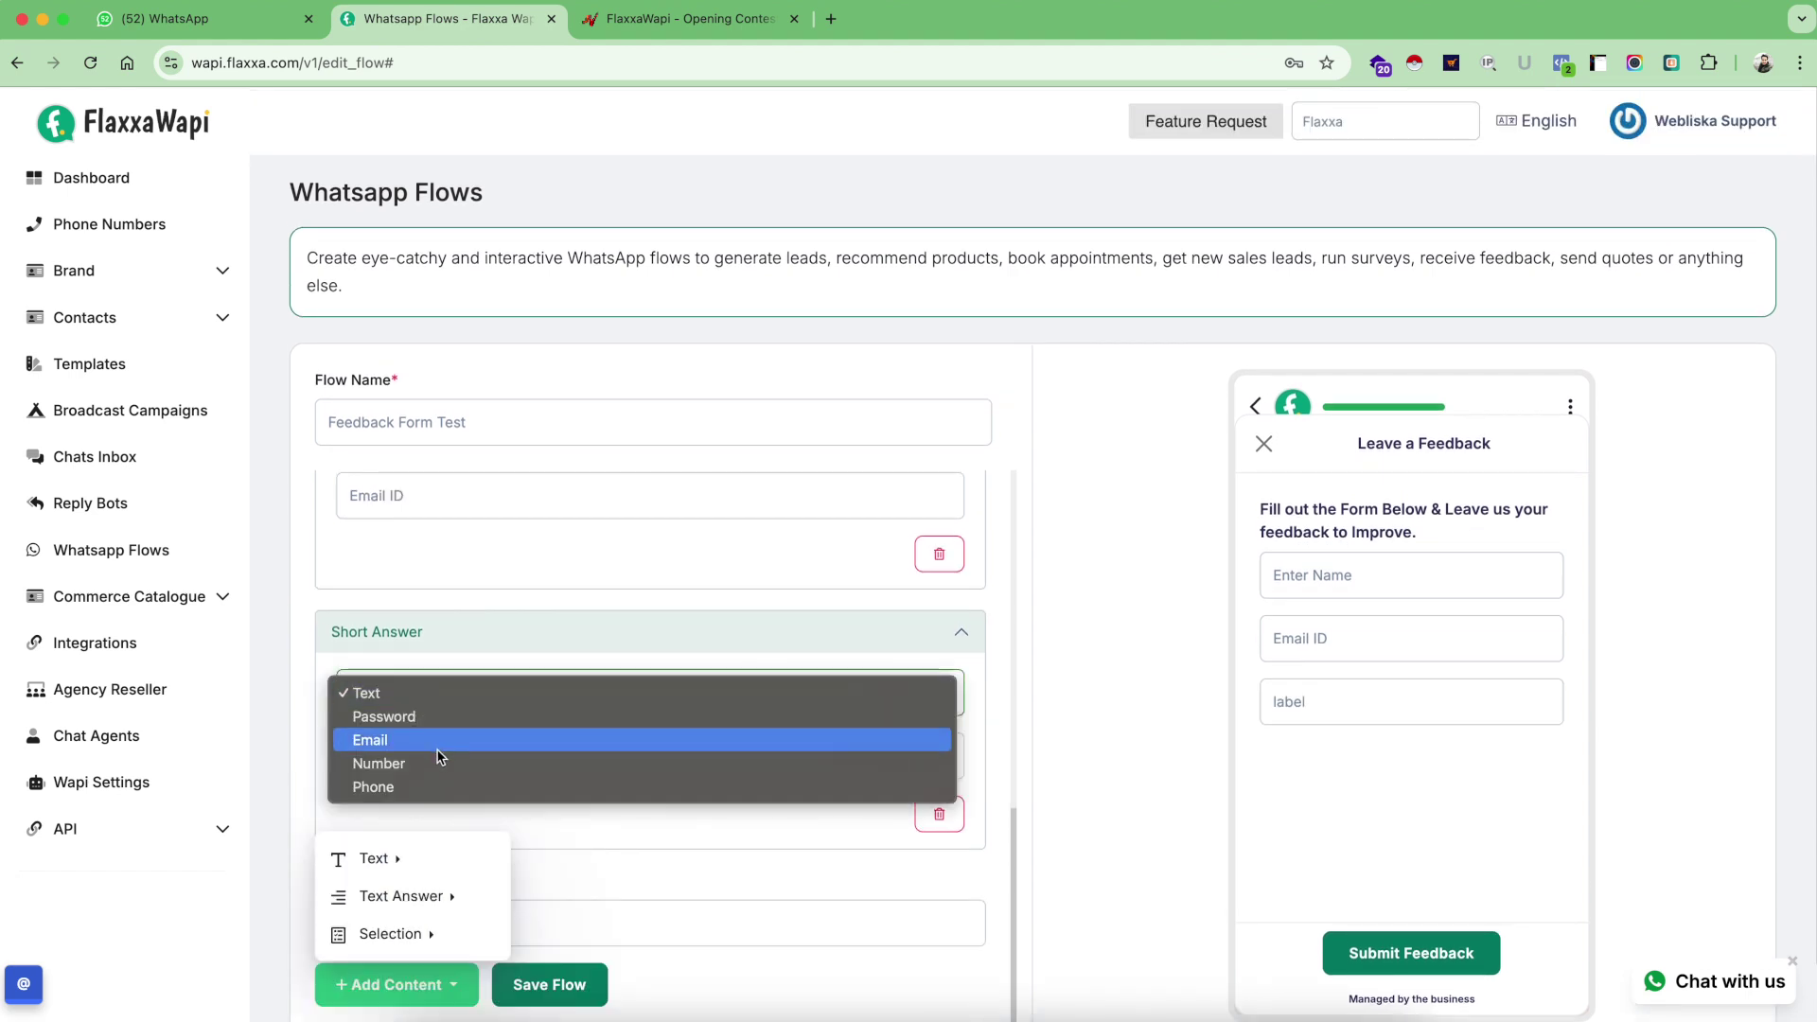
click(435, 760)
double_click(505, 767)
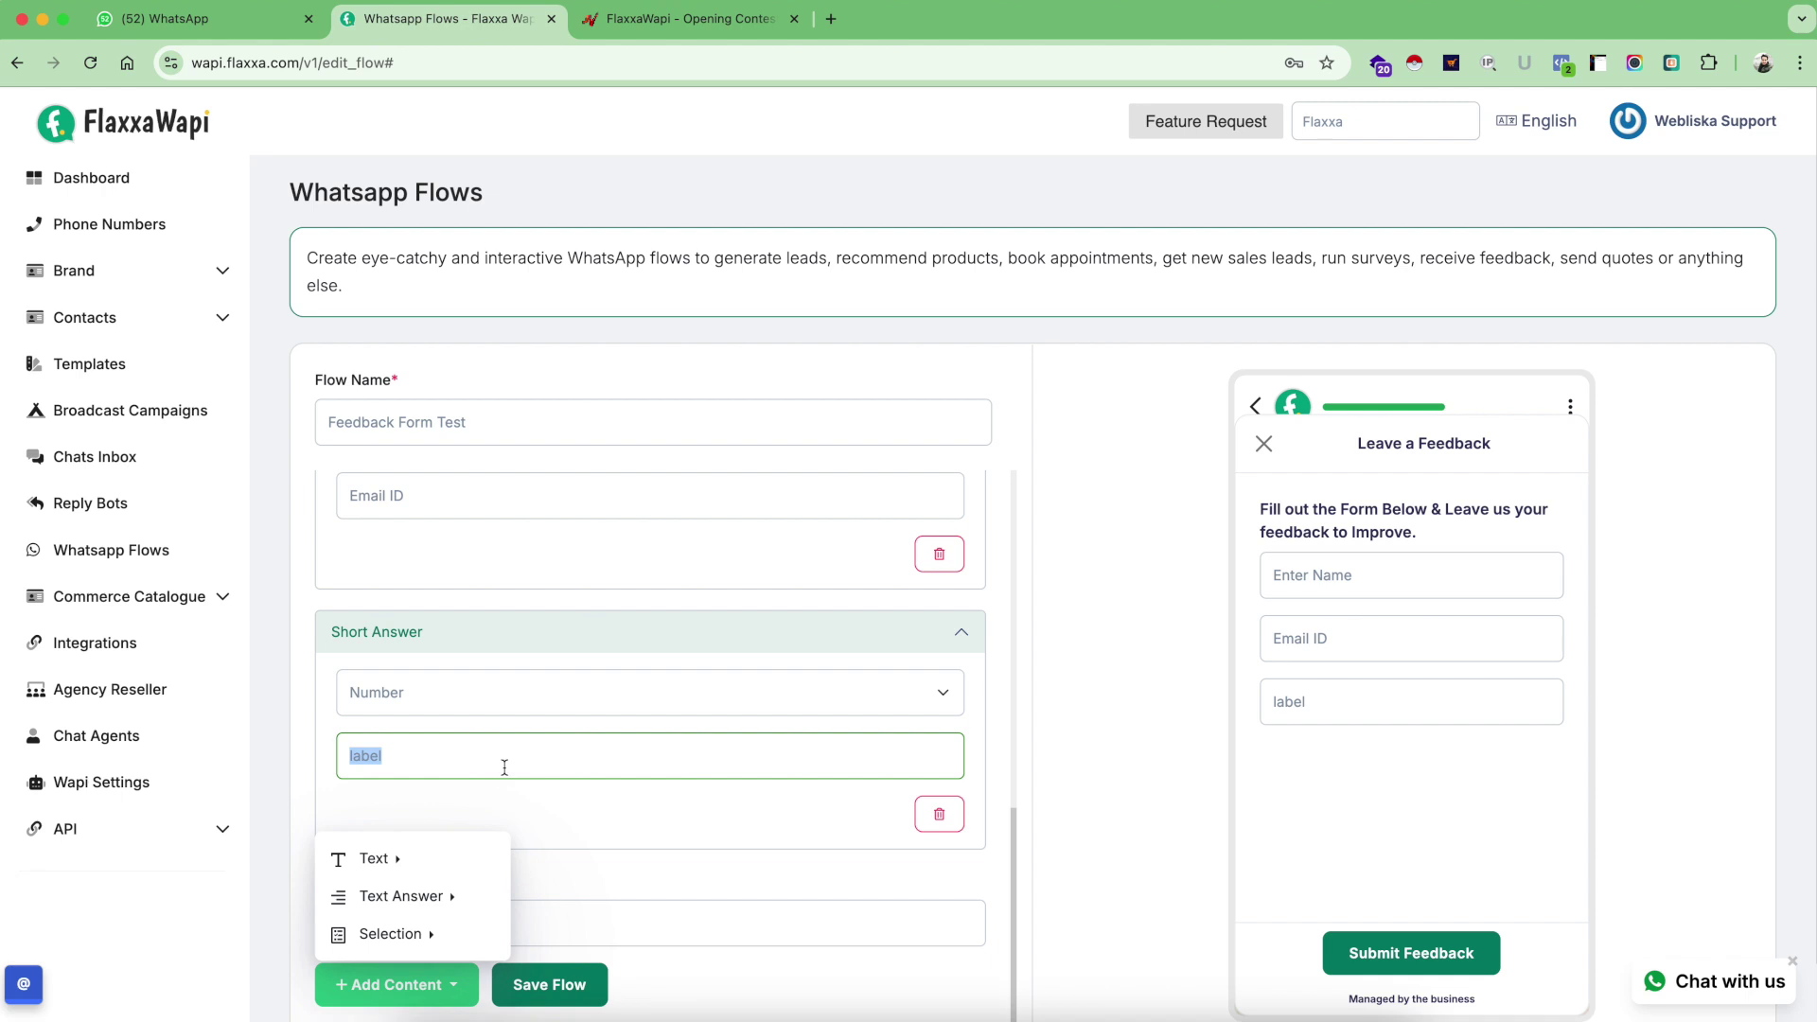
text(Mobile P)
text(h)
key(BackSpace)
key(BackSpace)
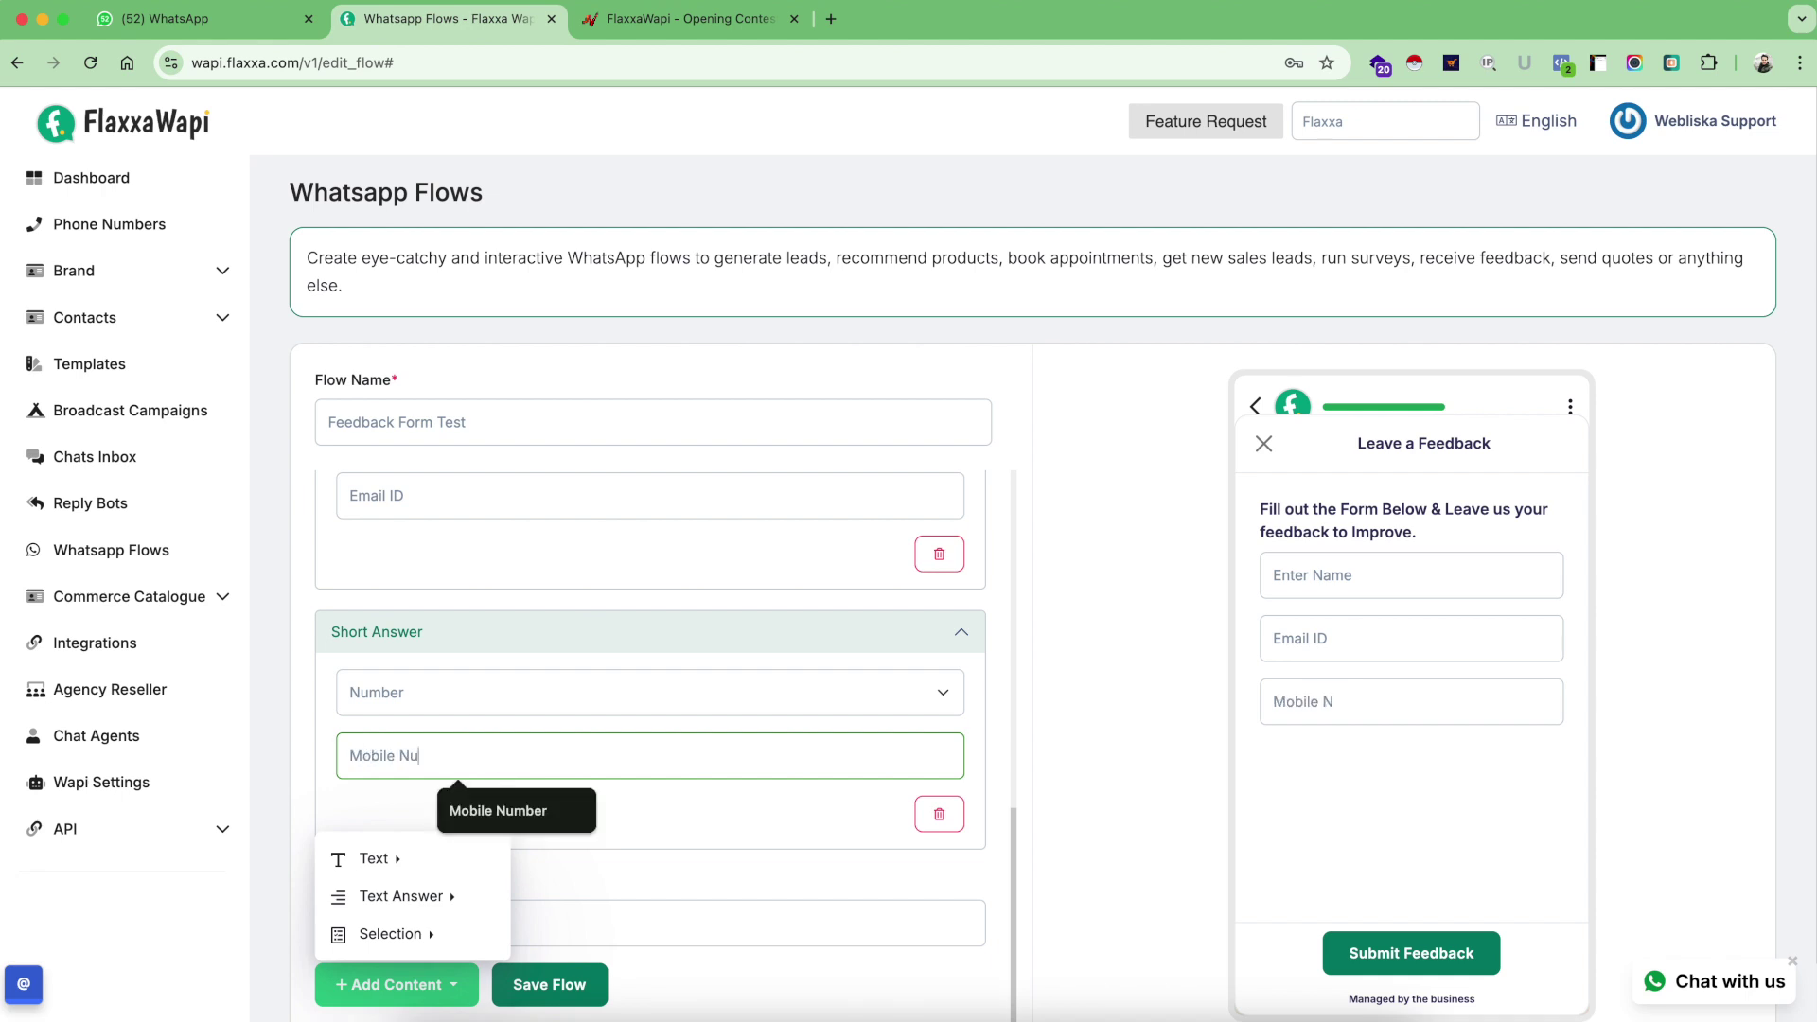
text(mber)
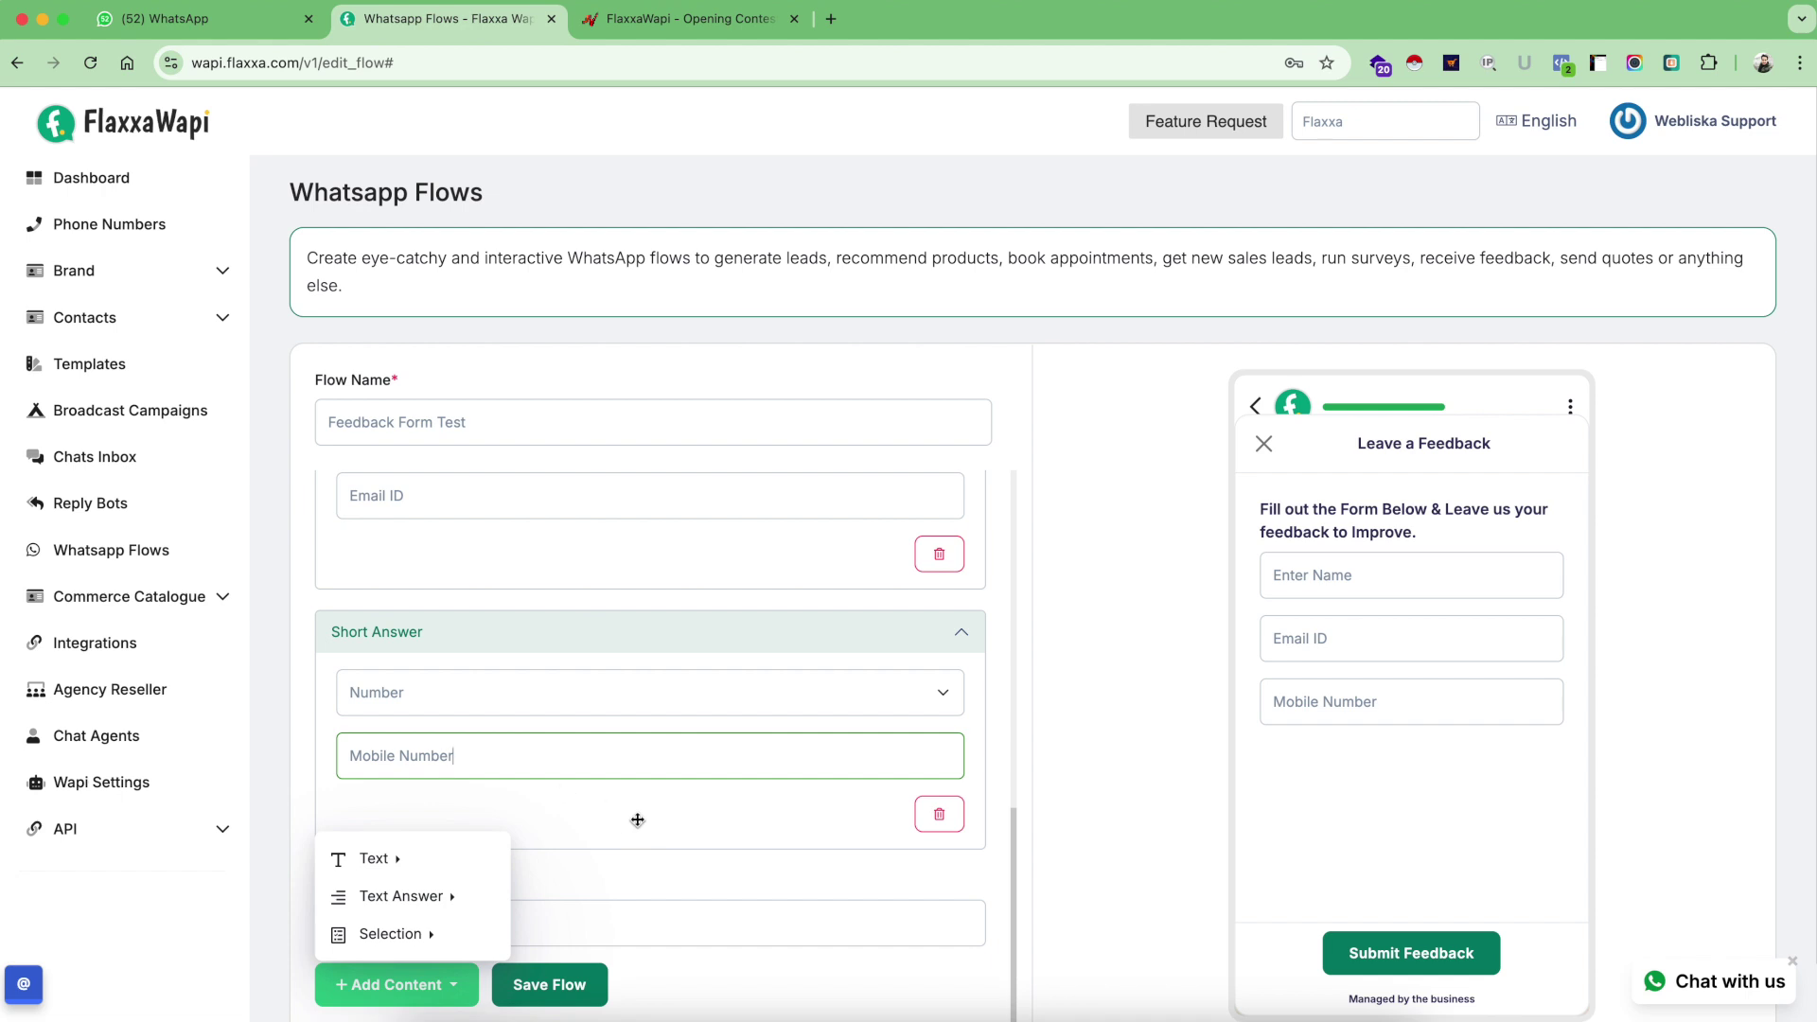
scroll(637, 819, down, 2)
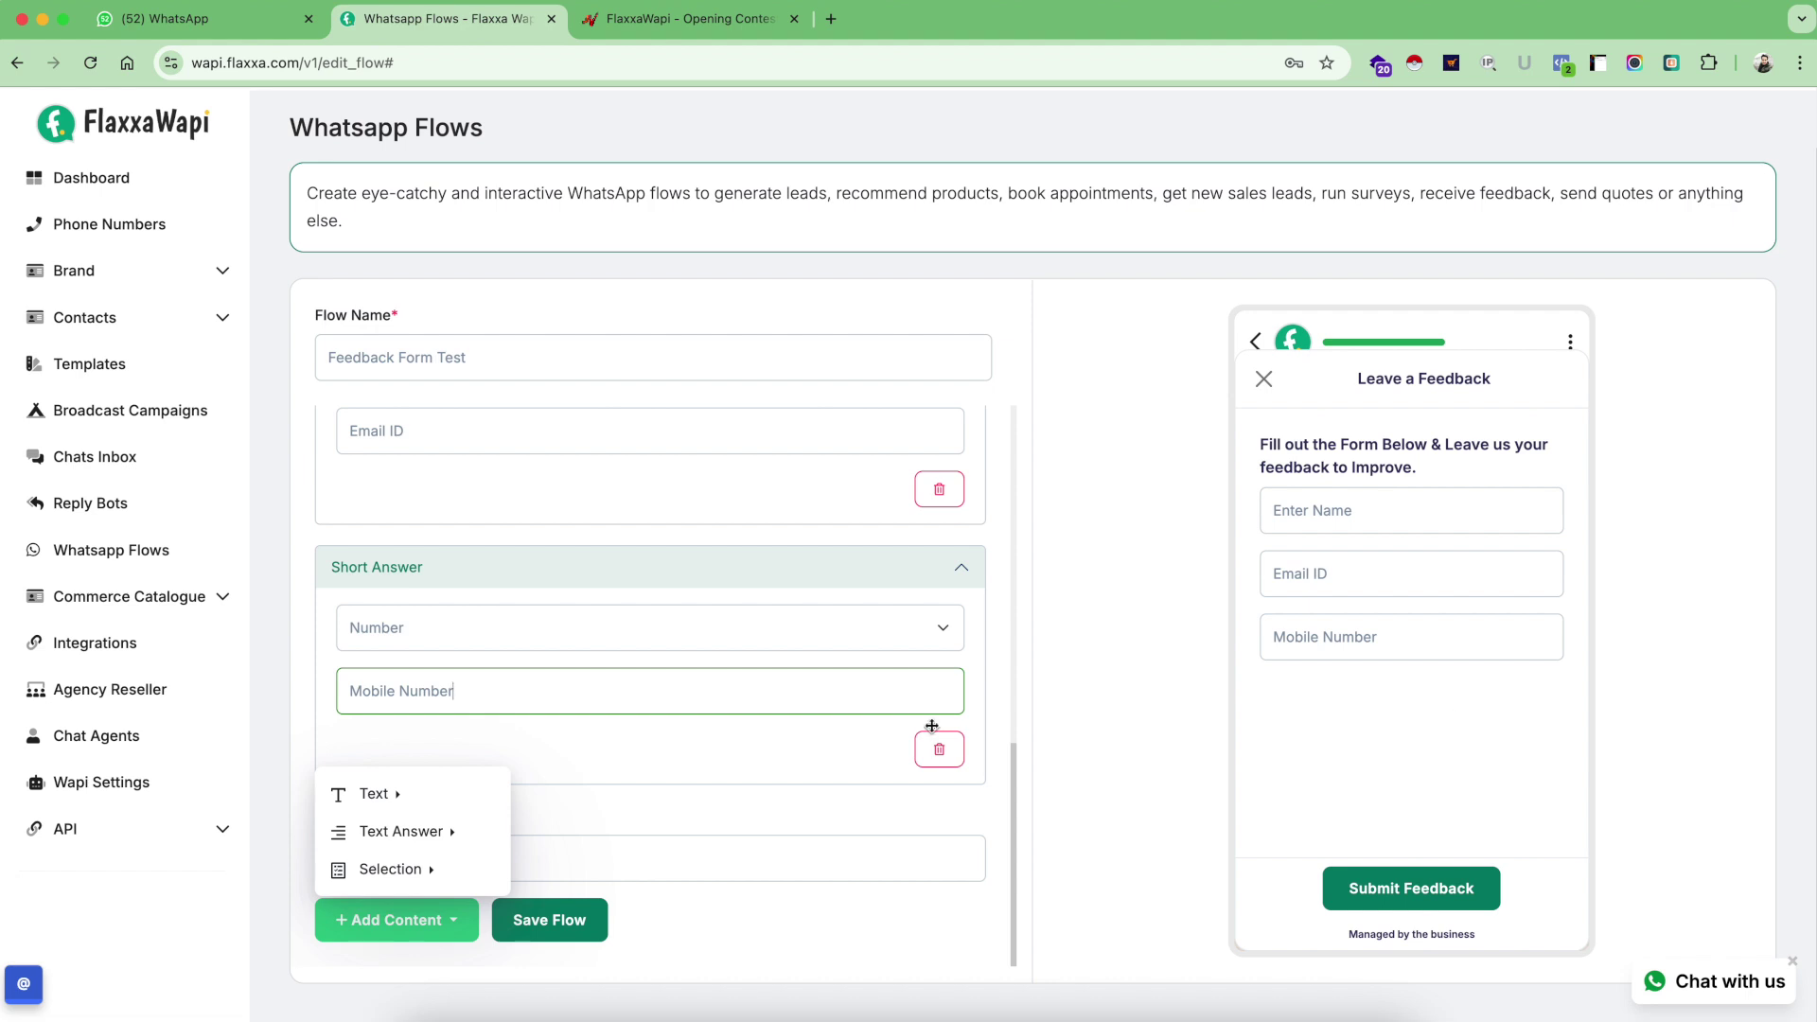
- Add a Single Choice question worded 'Please Give us rating below'
click(424, 837)
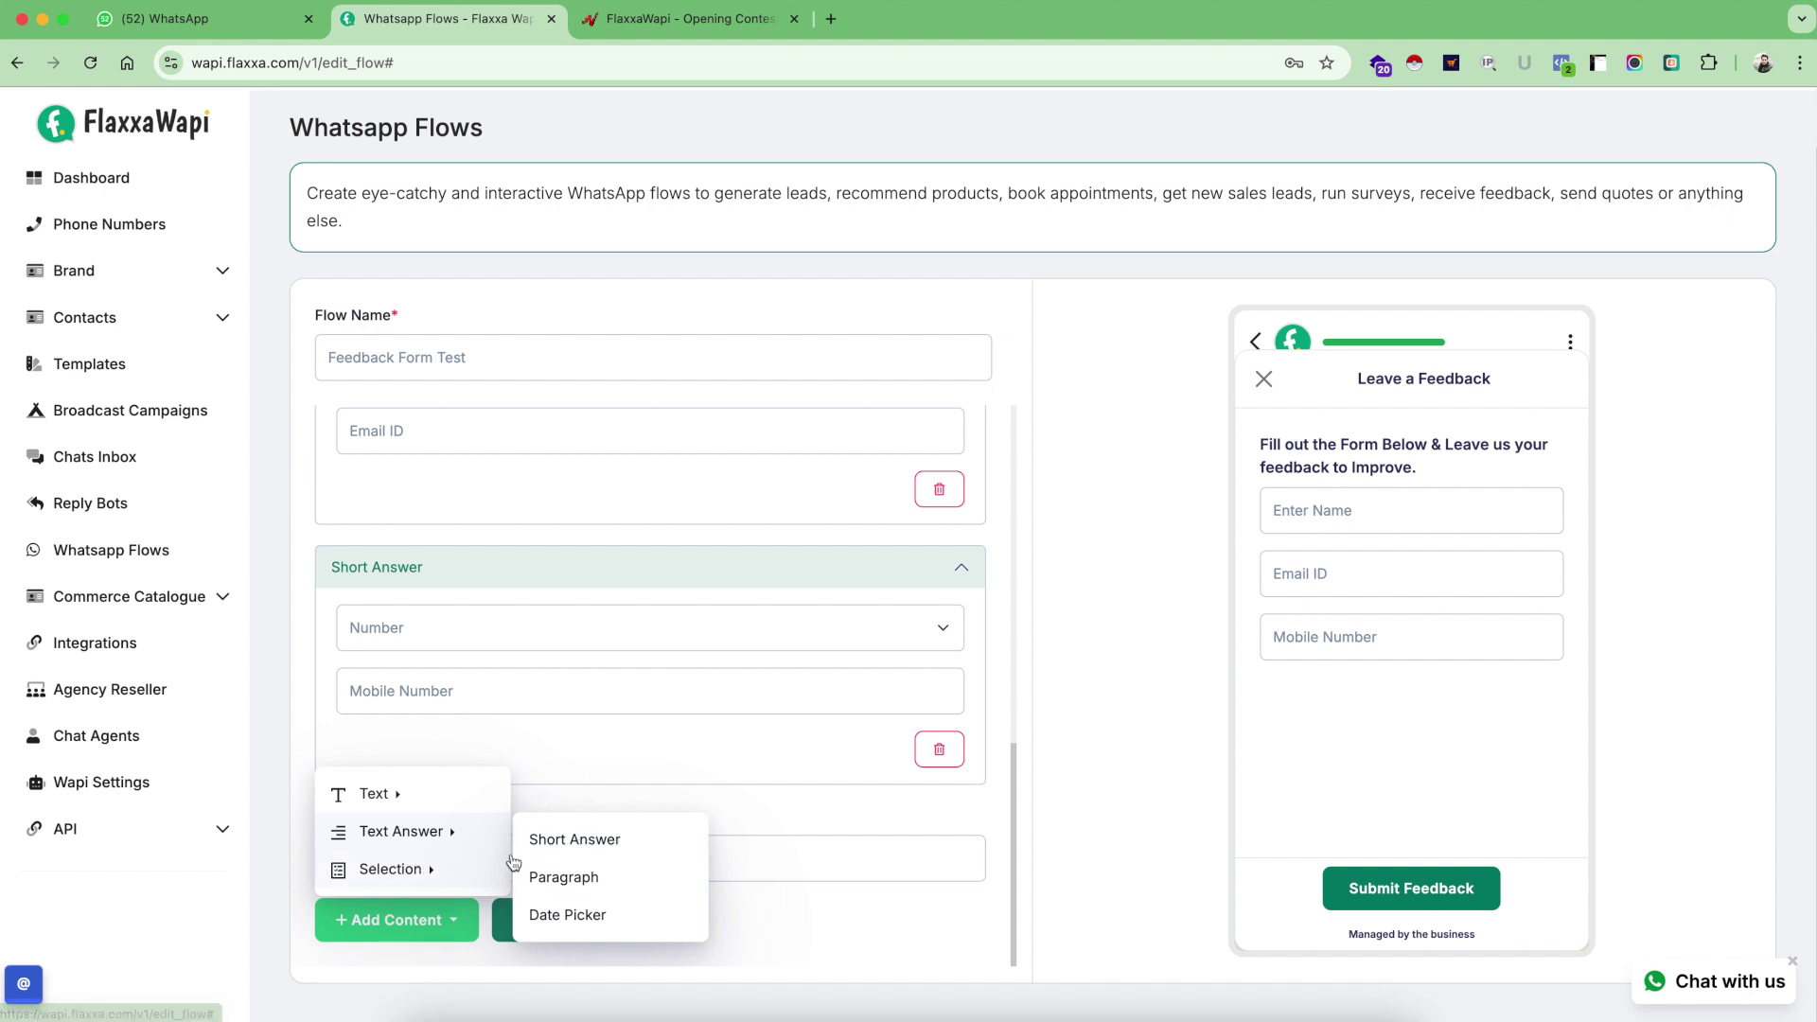
click(388, 866)
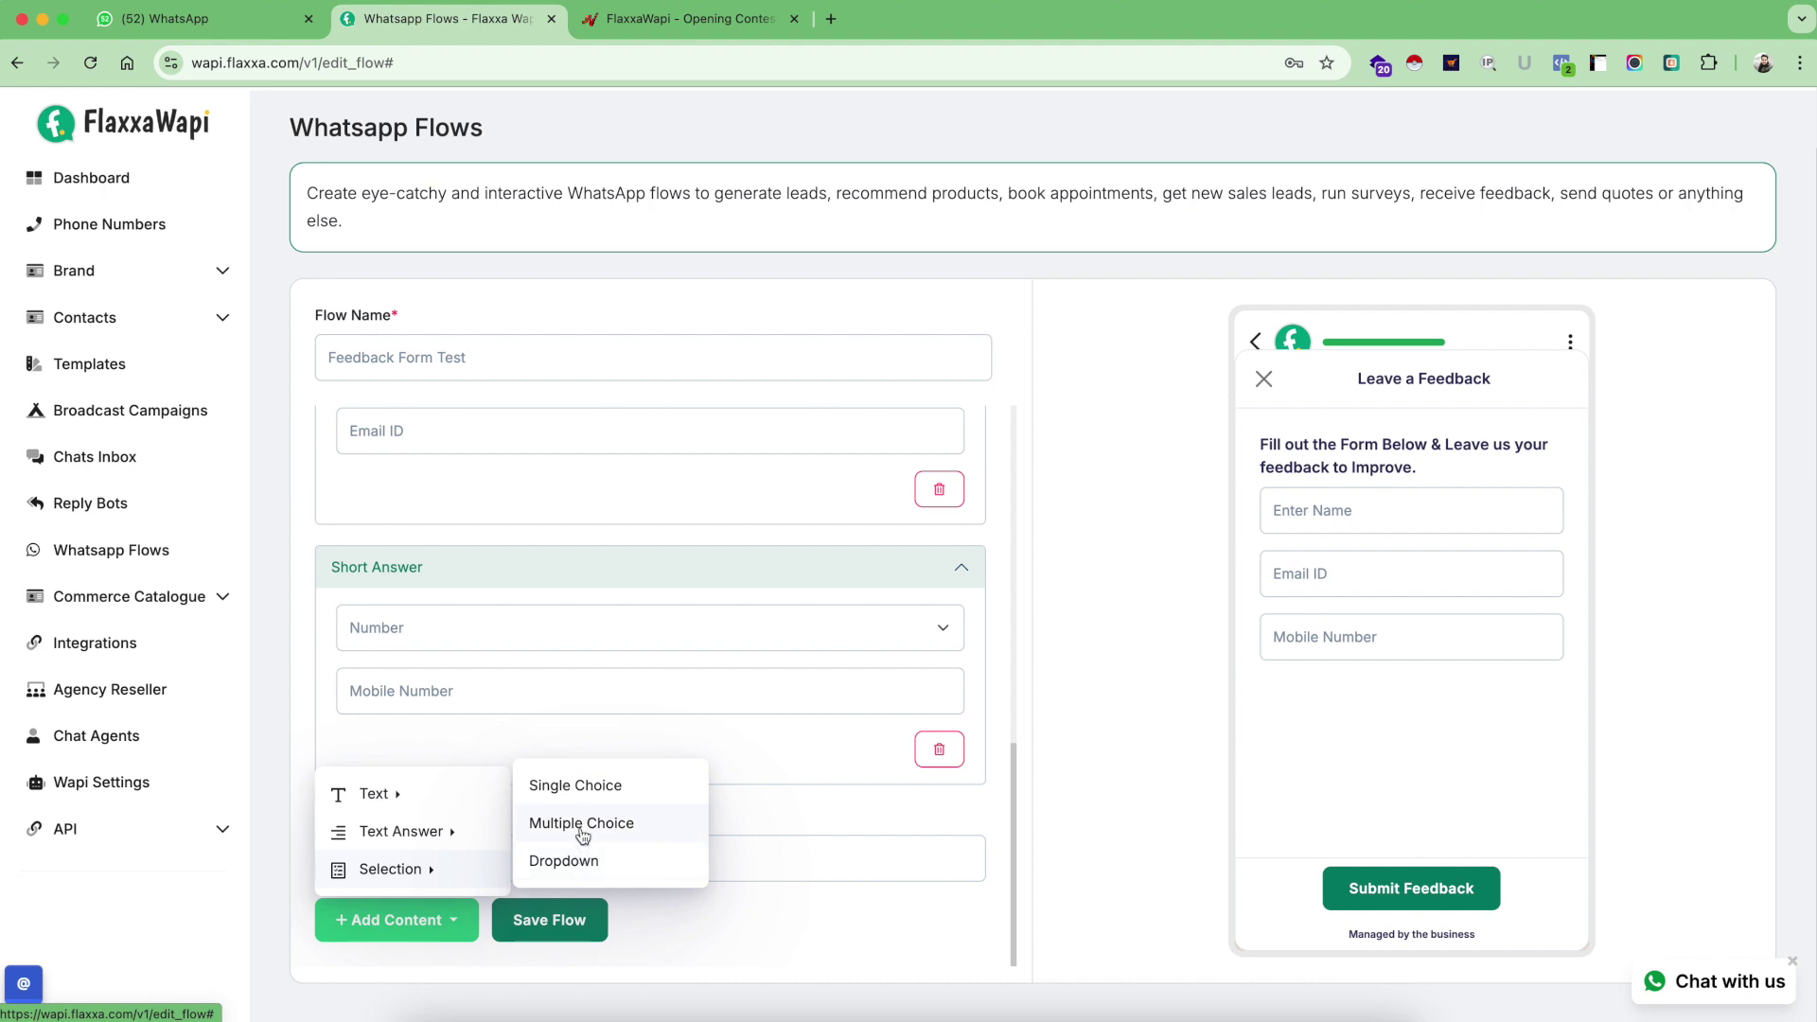
click(613, 788)
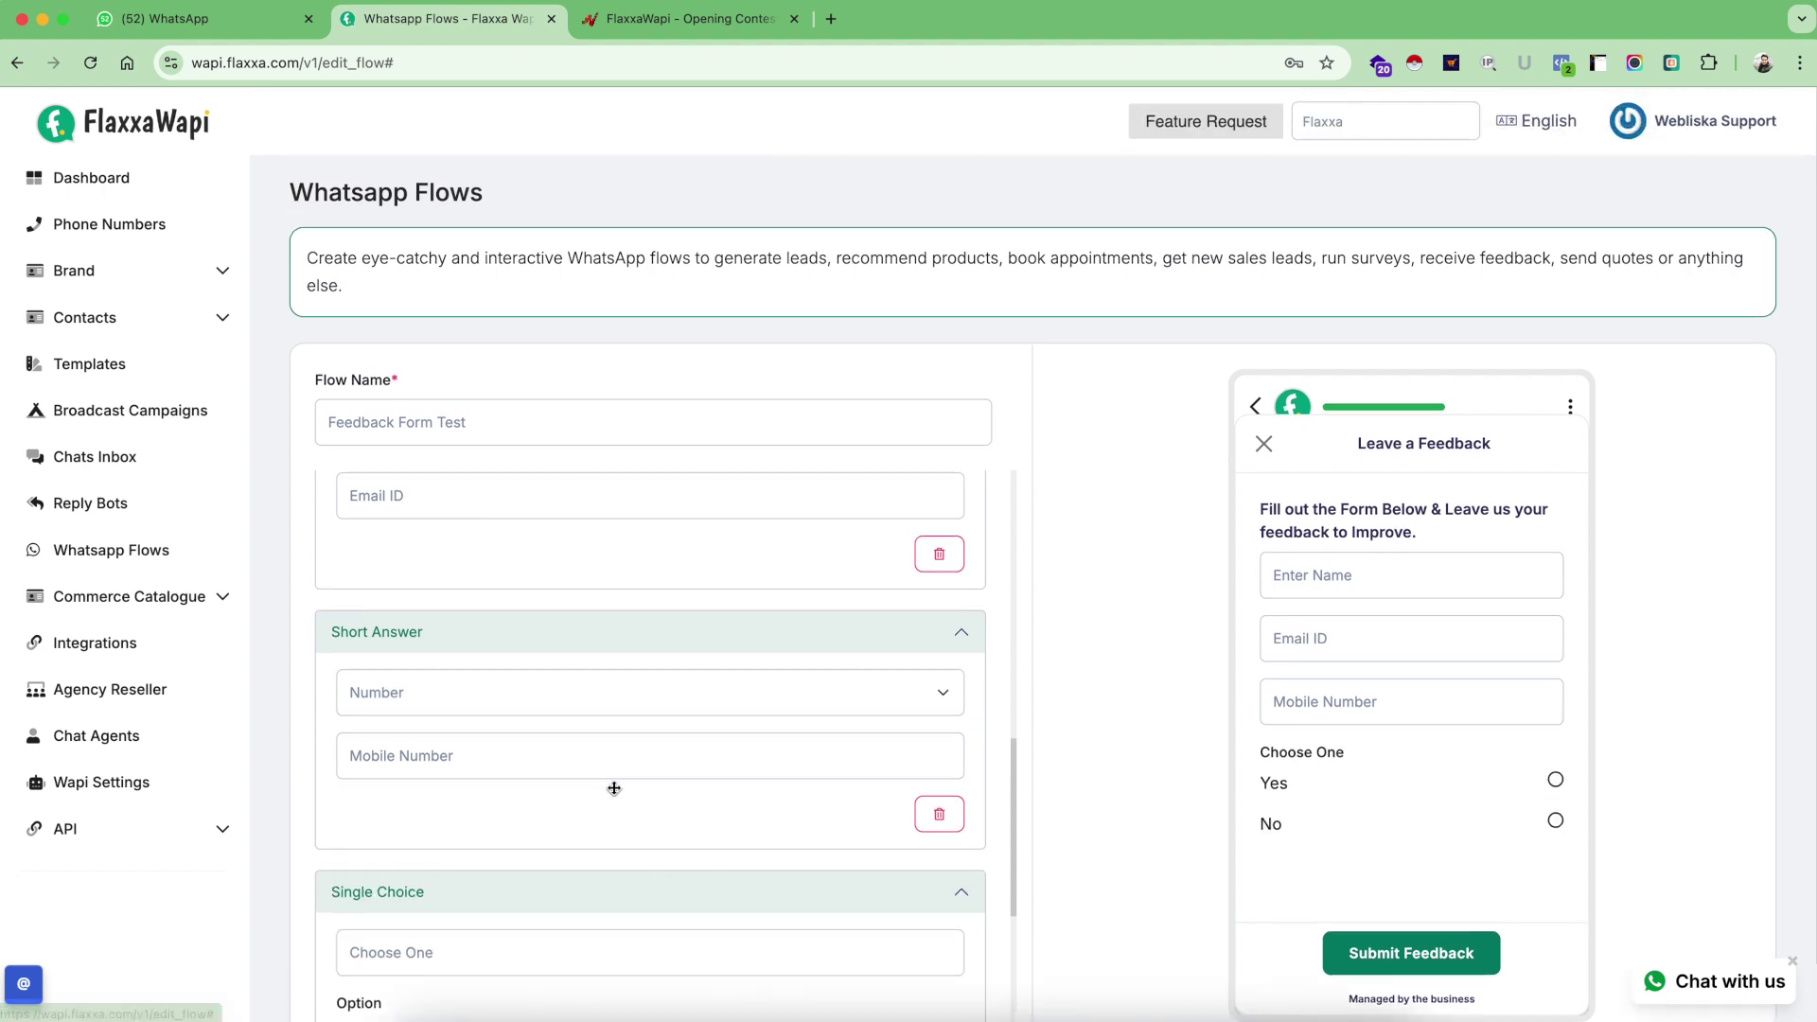
click(521, 607)
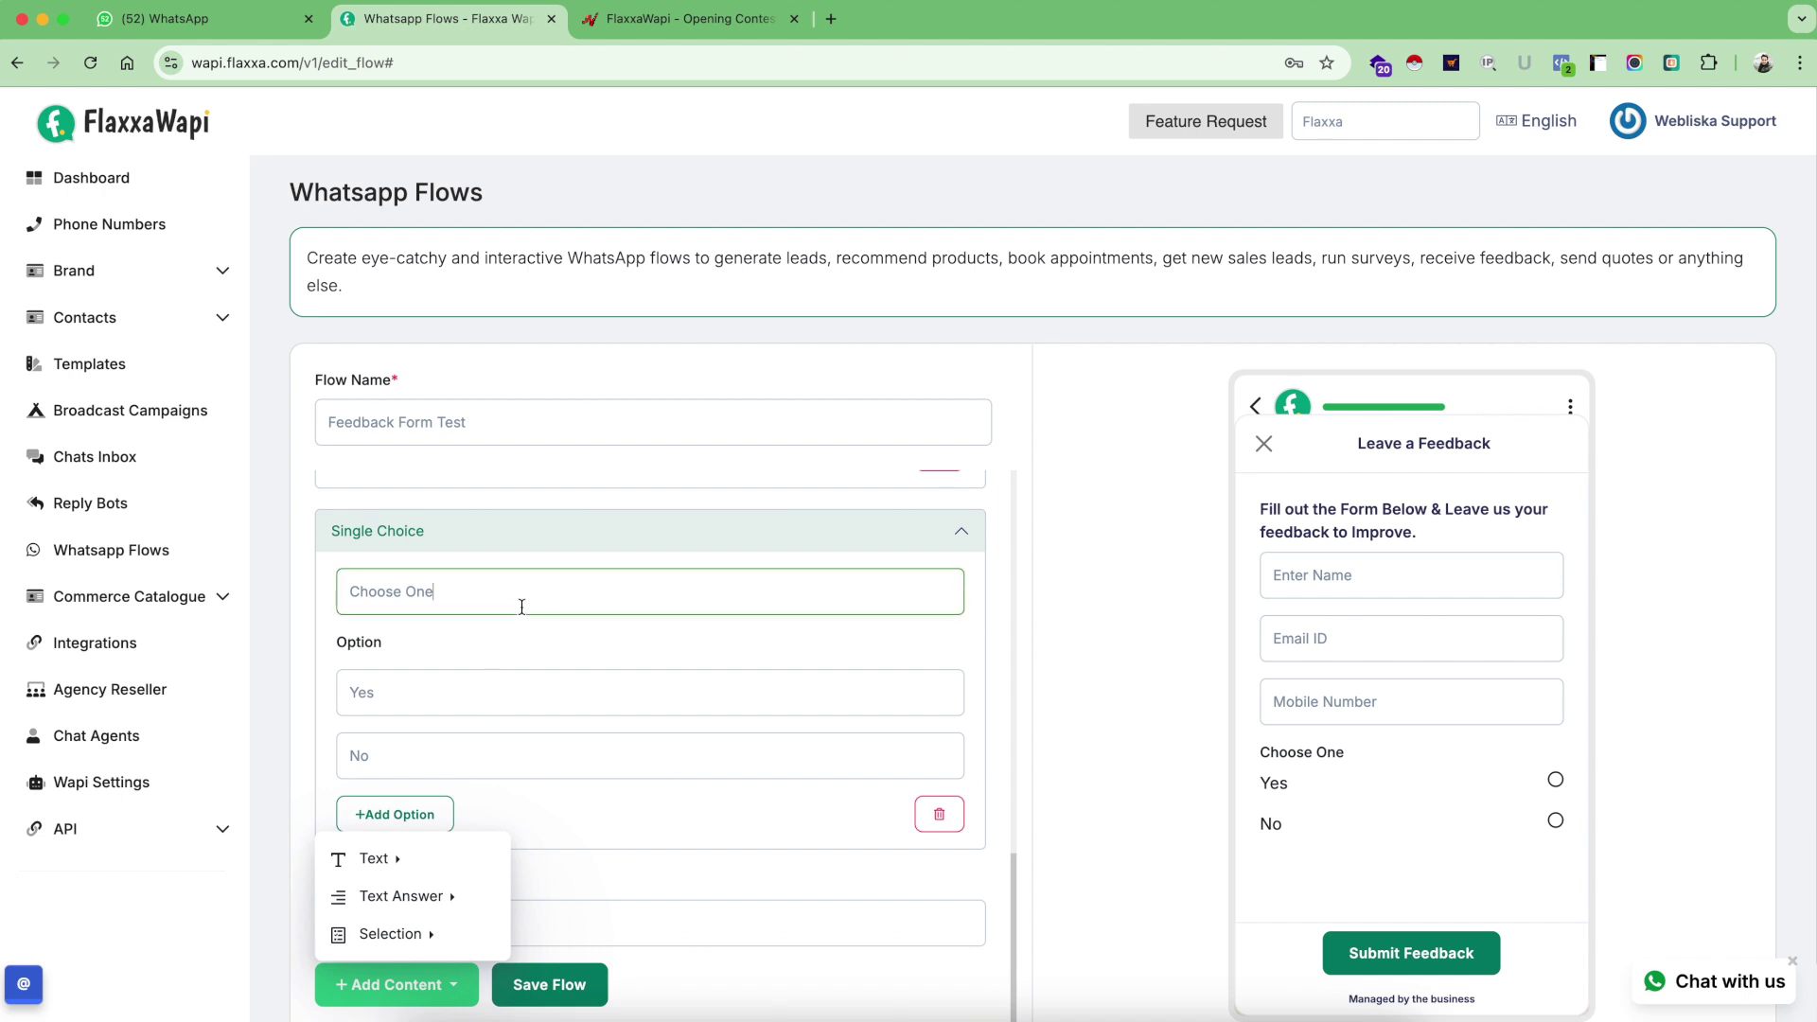
triple_click(521, 606)
text(Please G)
key(BackSpace)
key(BackSpace)
text(Give us)
text(rating)
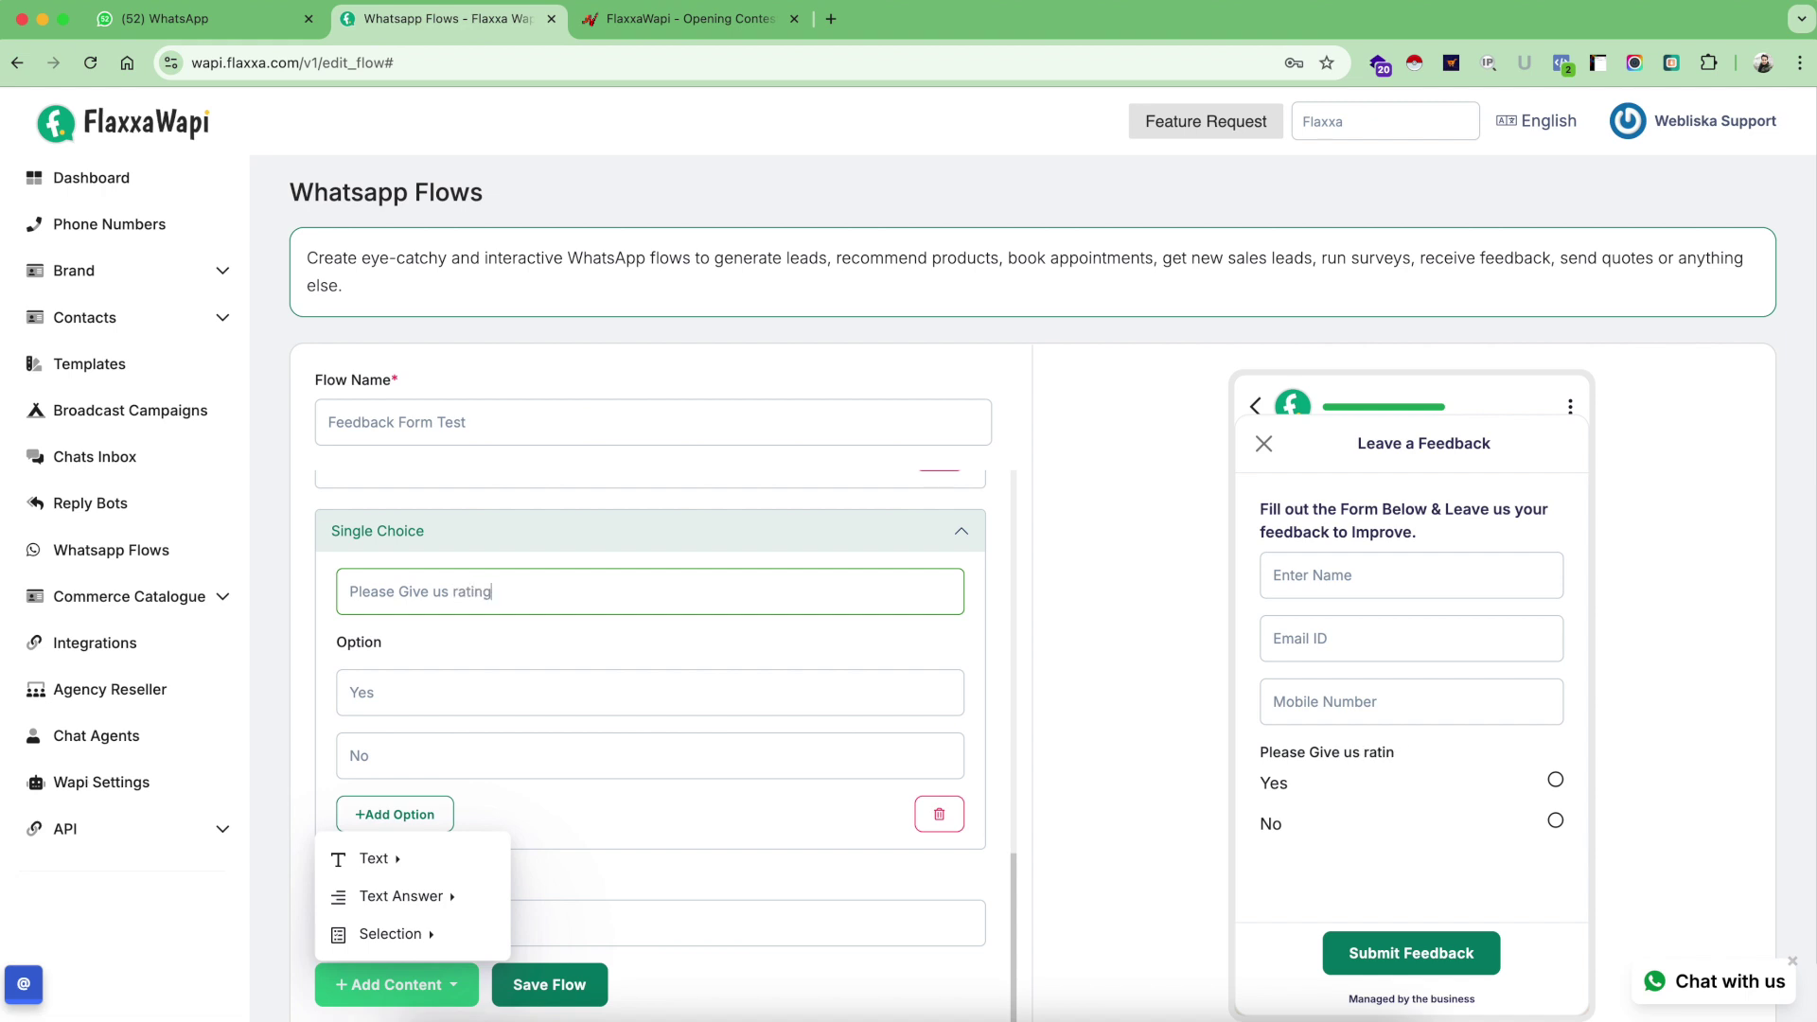
text( below)
- Set the question's options to Excellent, Good, Fair and Bad
scroll(568, 682, down, 2)
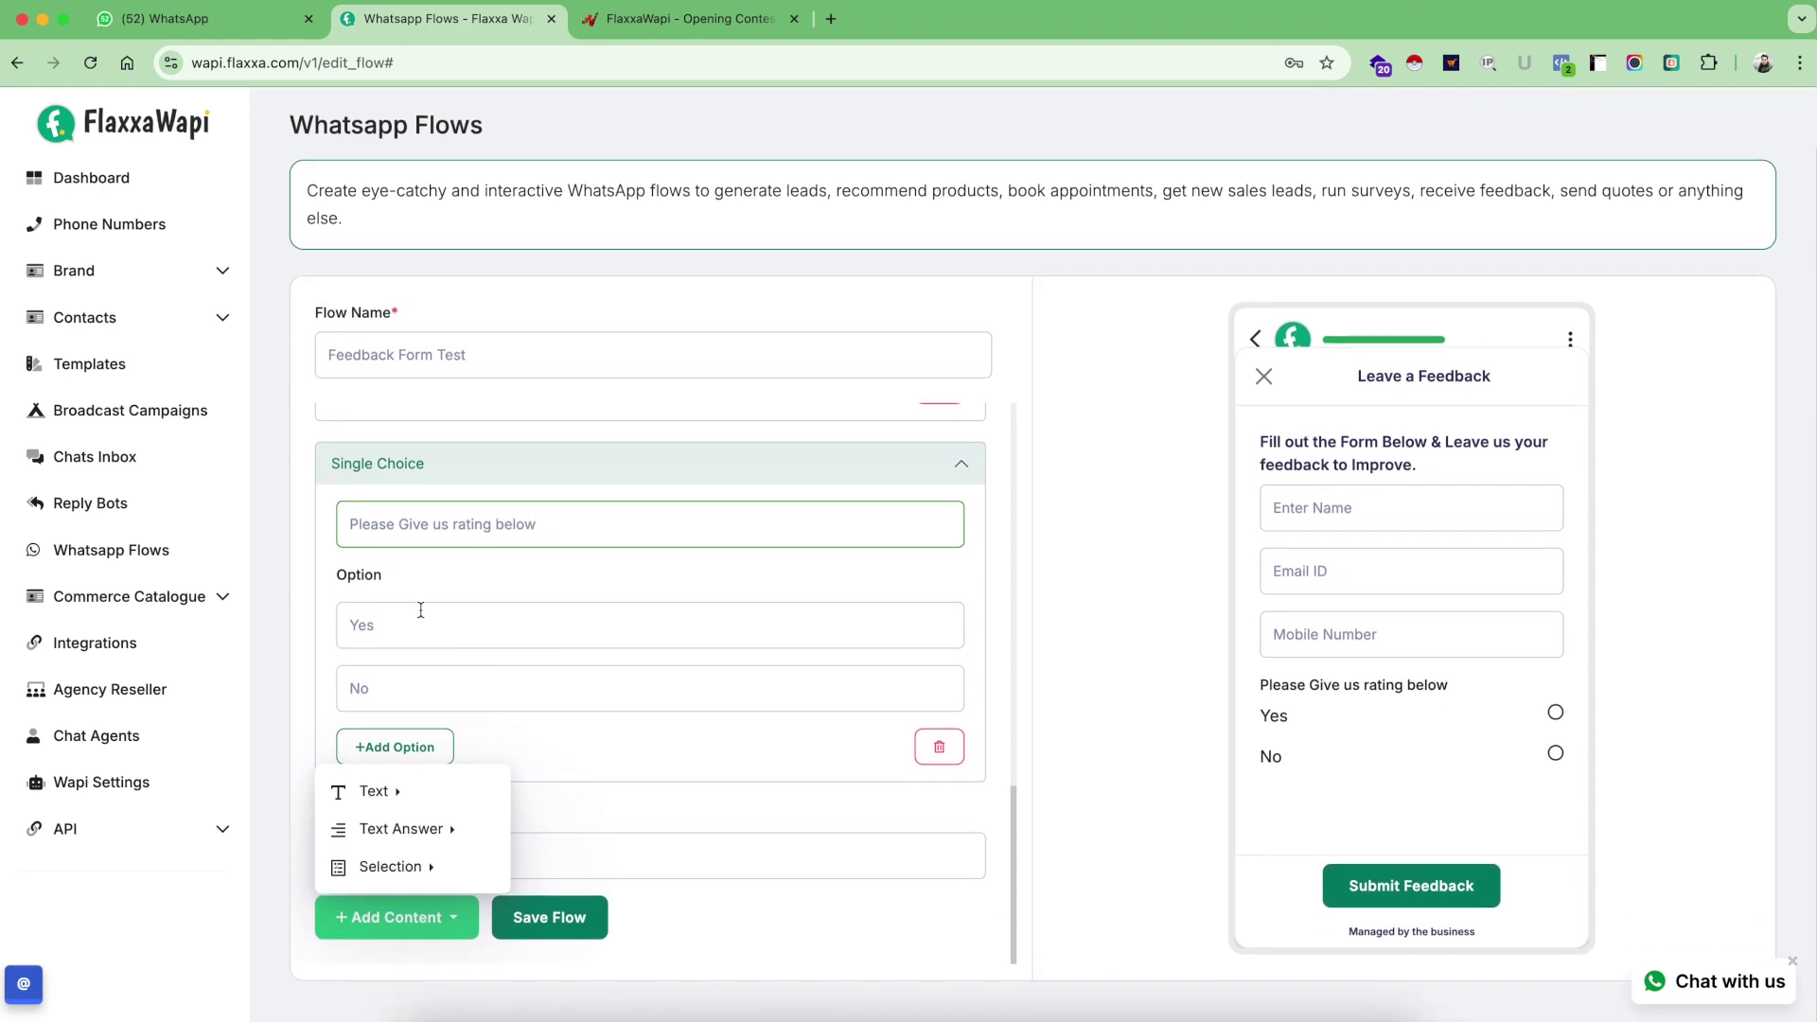
double_click(426, 625)
text(Excellent)
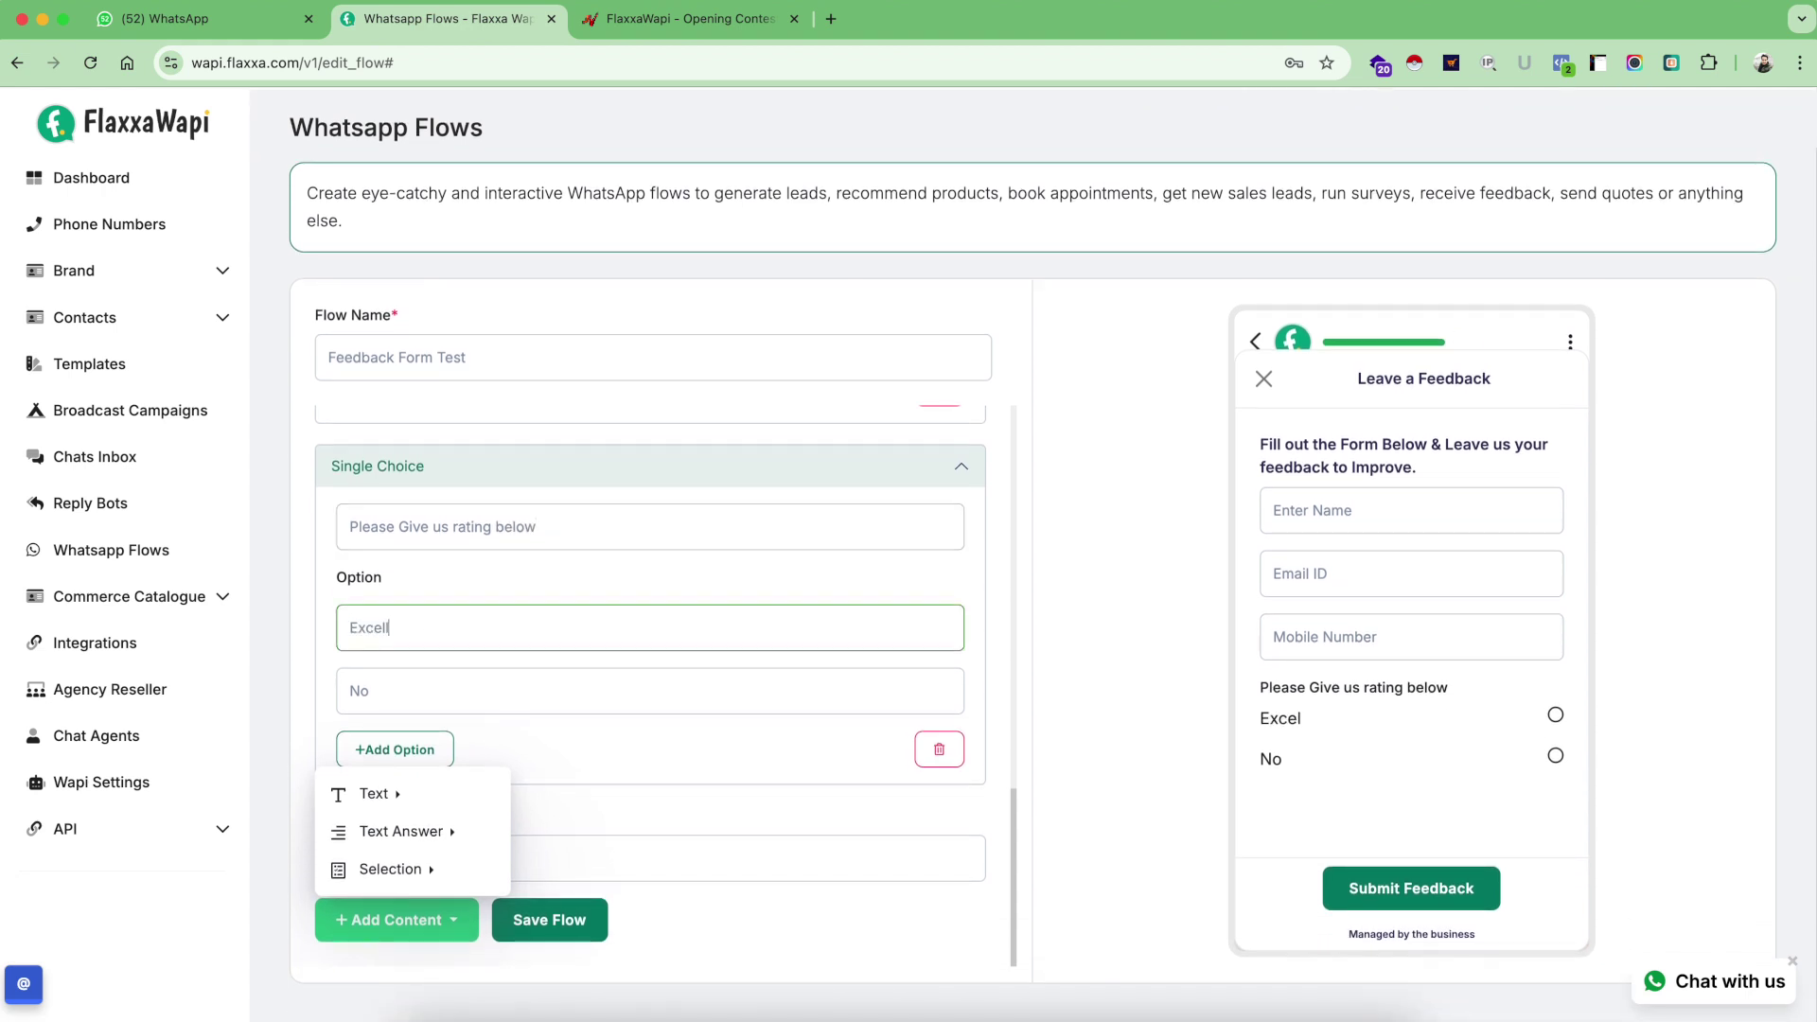
click(422, 705)
double_click(422, 705)
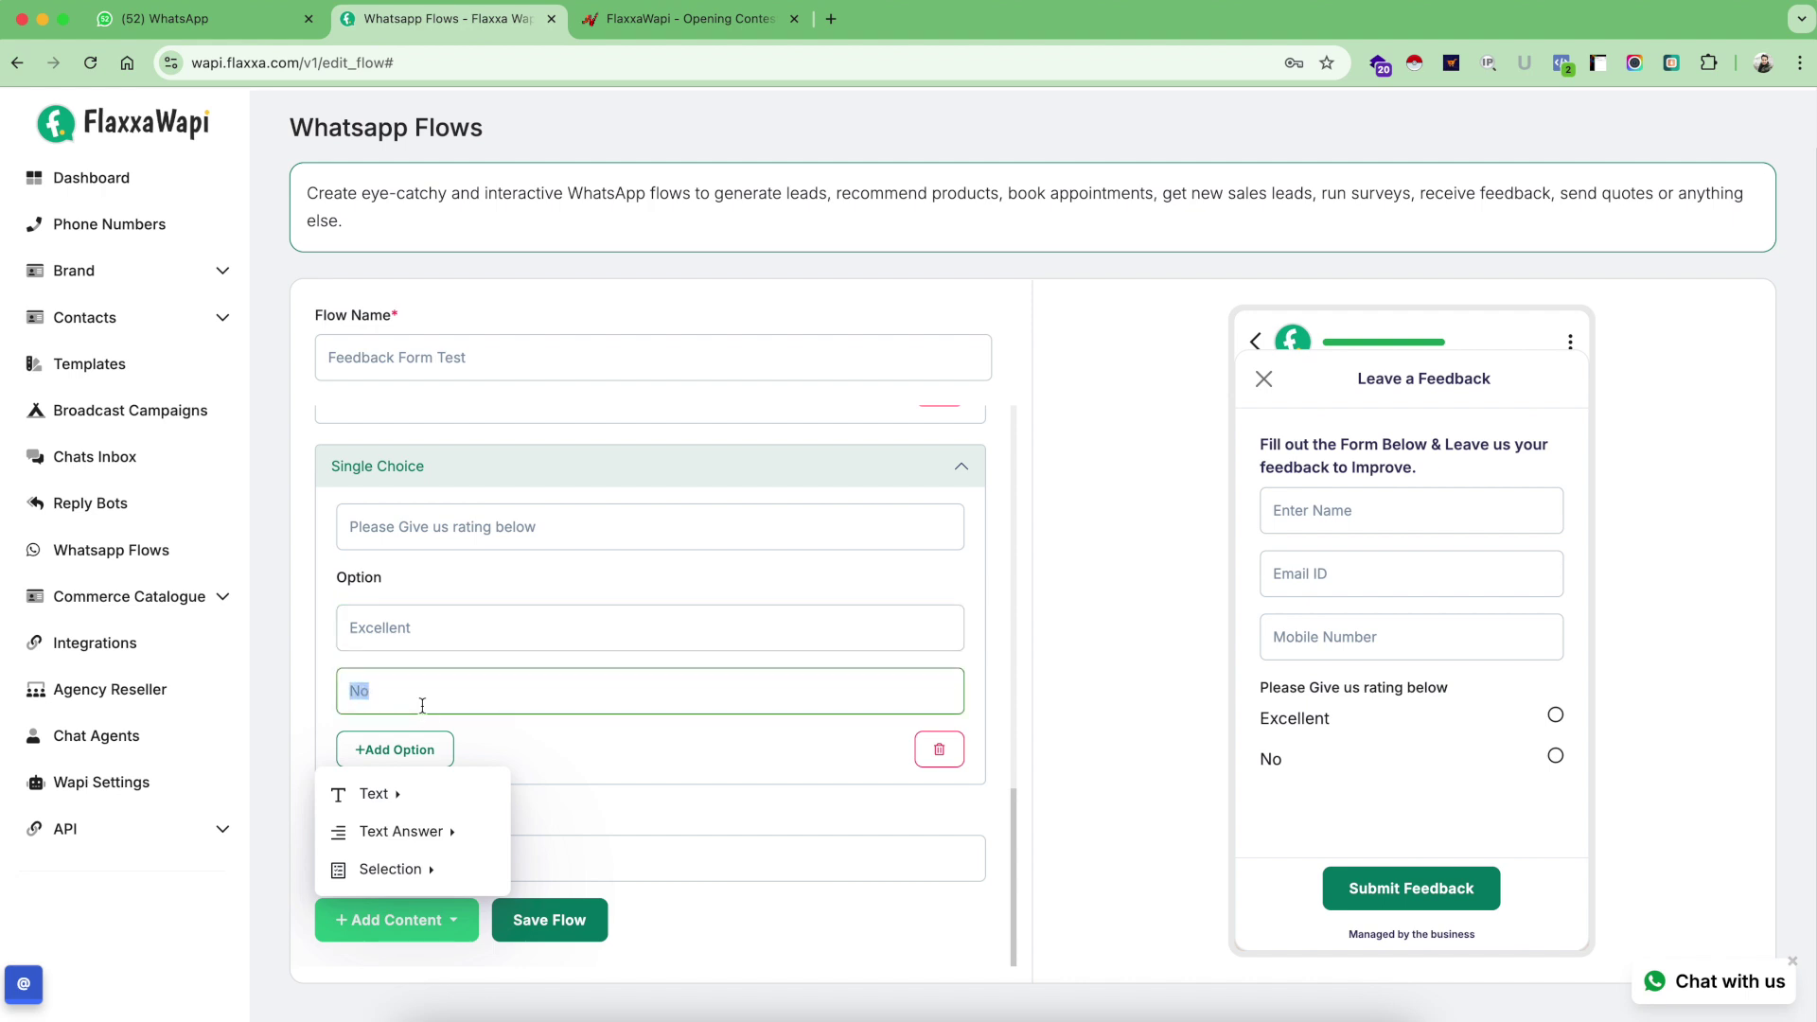
text(Good)
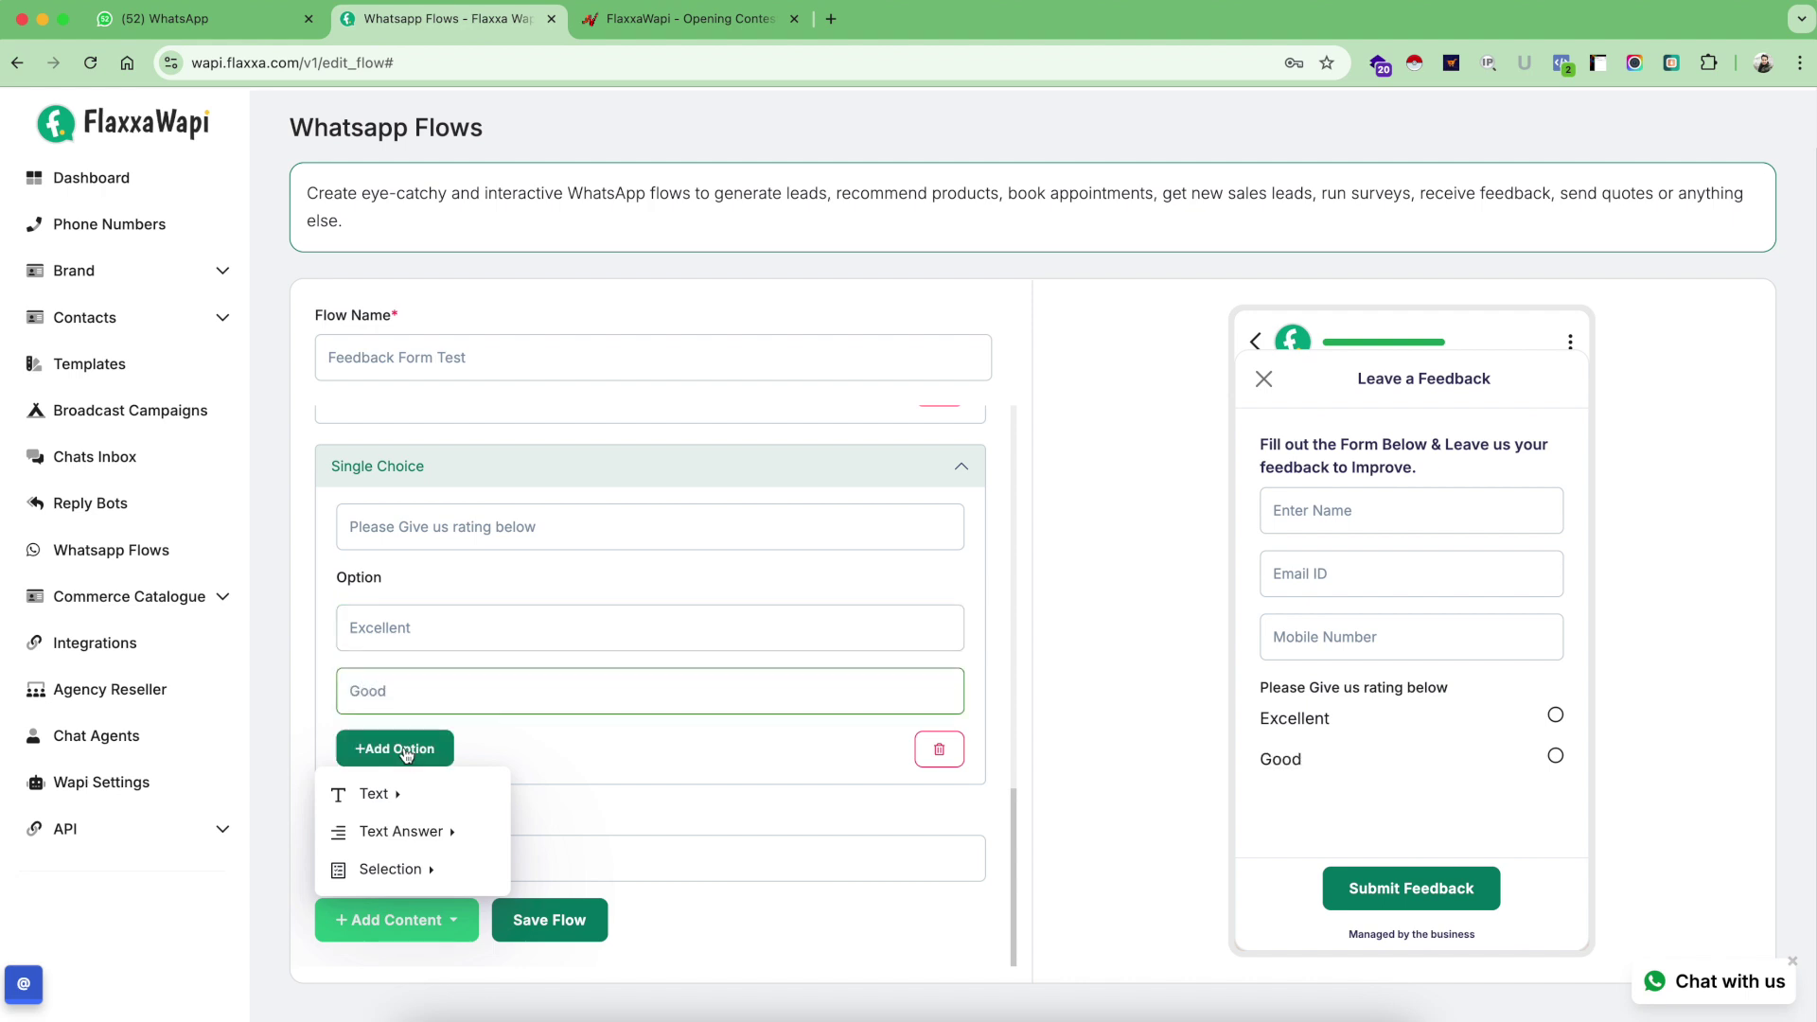
click(405, 753)
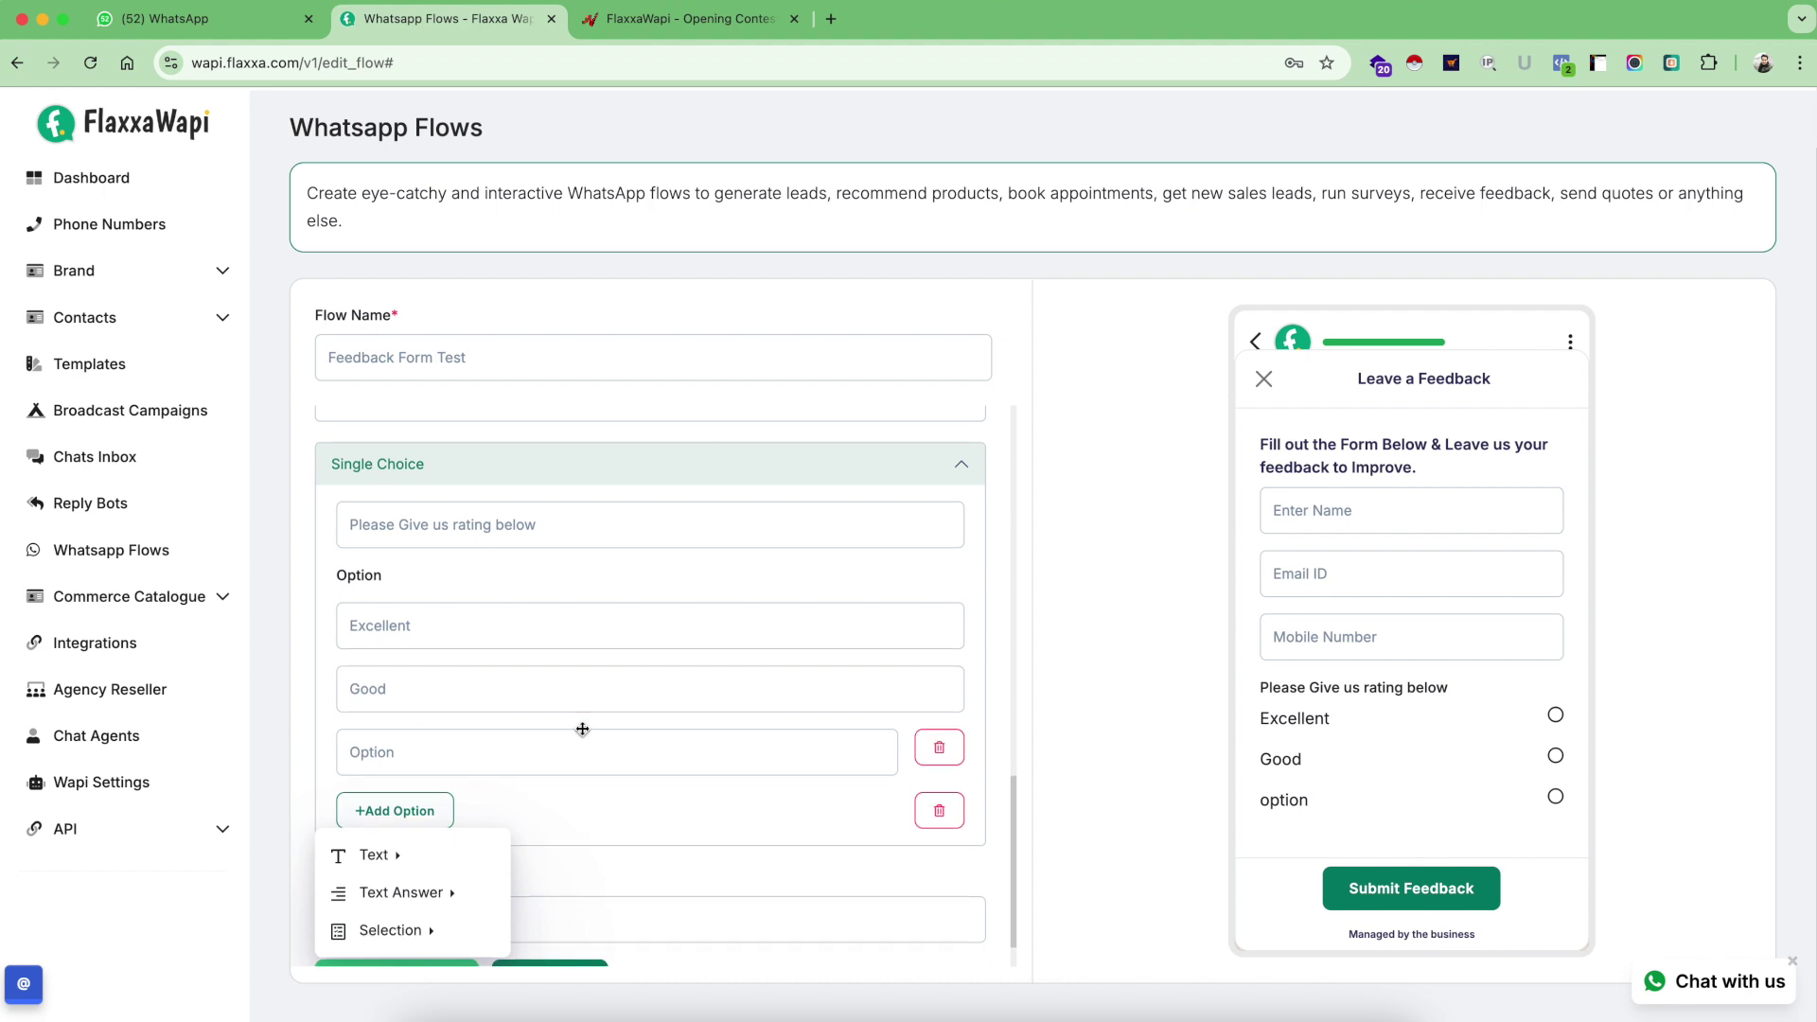
double_click(491, 685)
text(Fair)
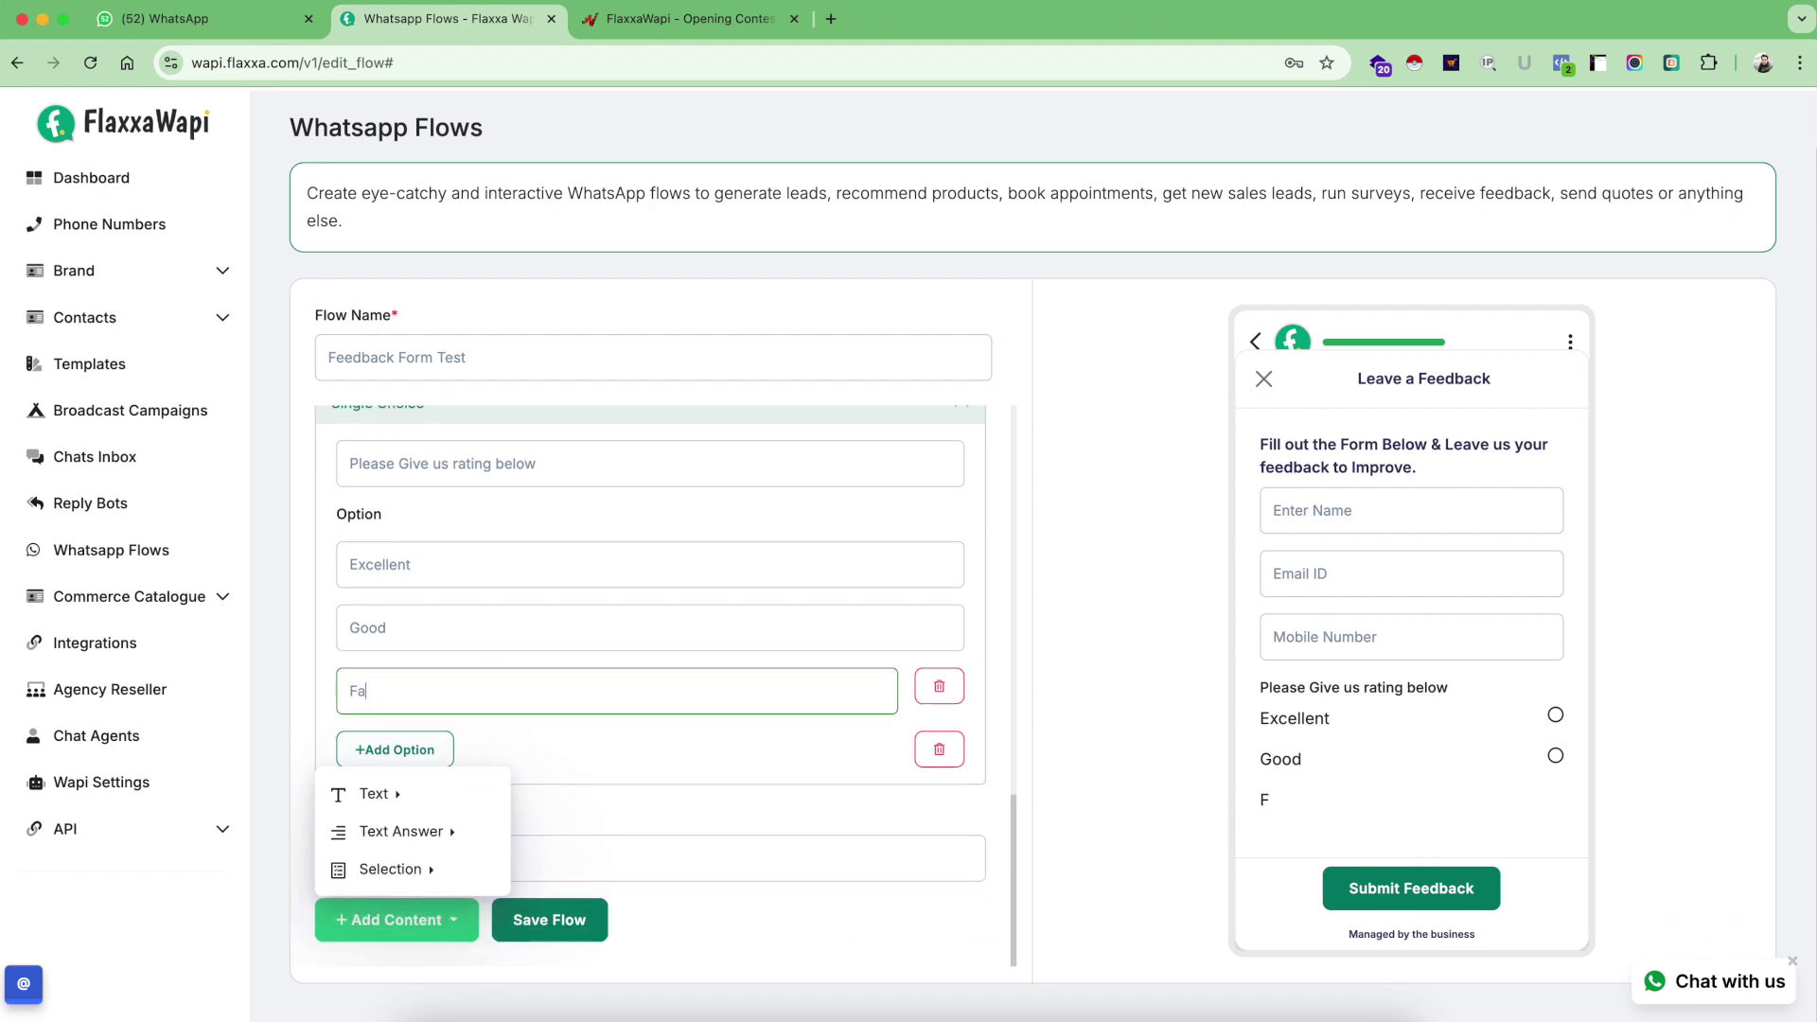
click(401, 749)
click(473, 765)
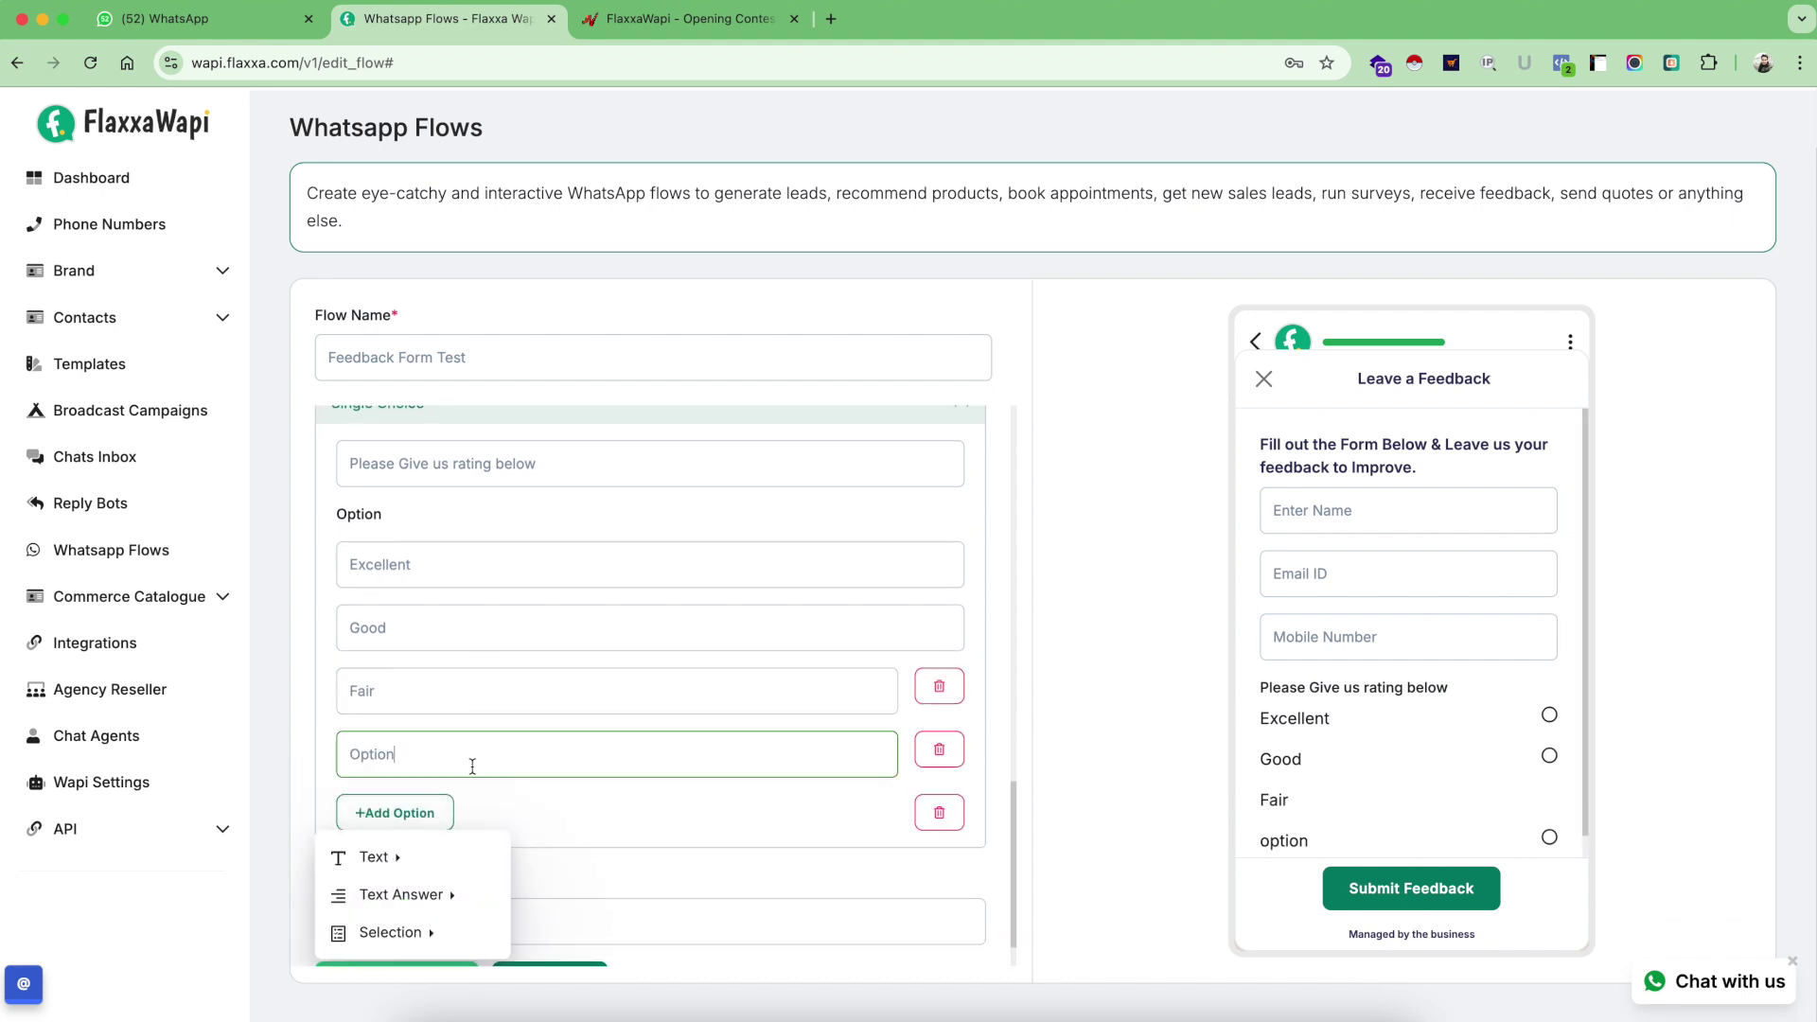
double_click(472, 766)
text(Bad)
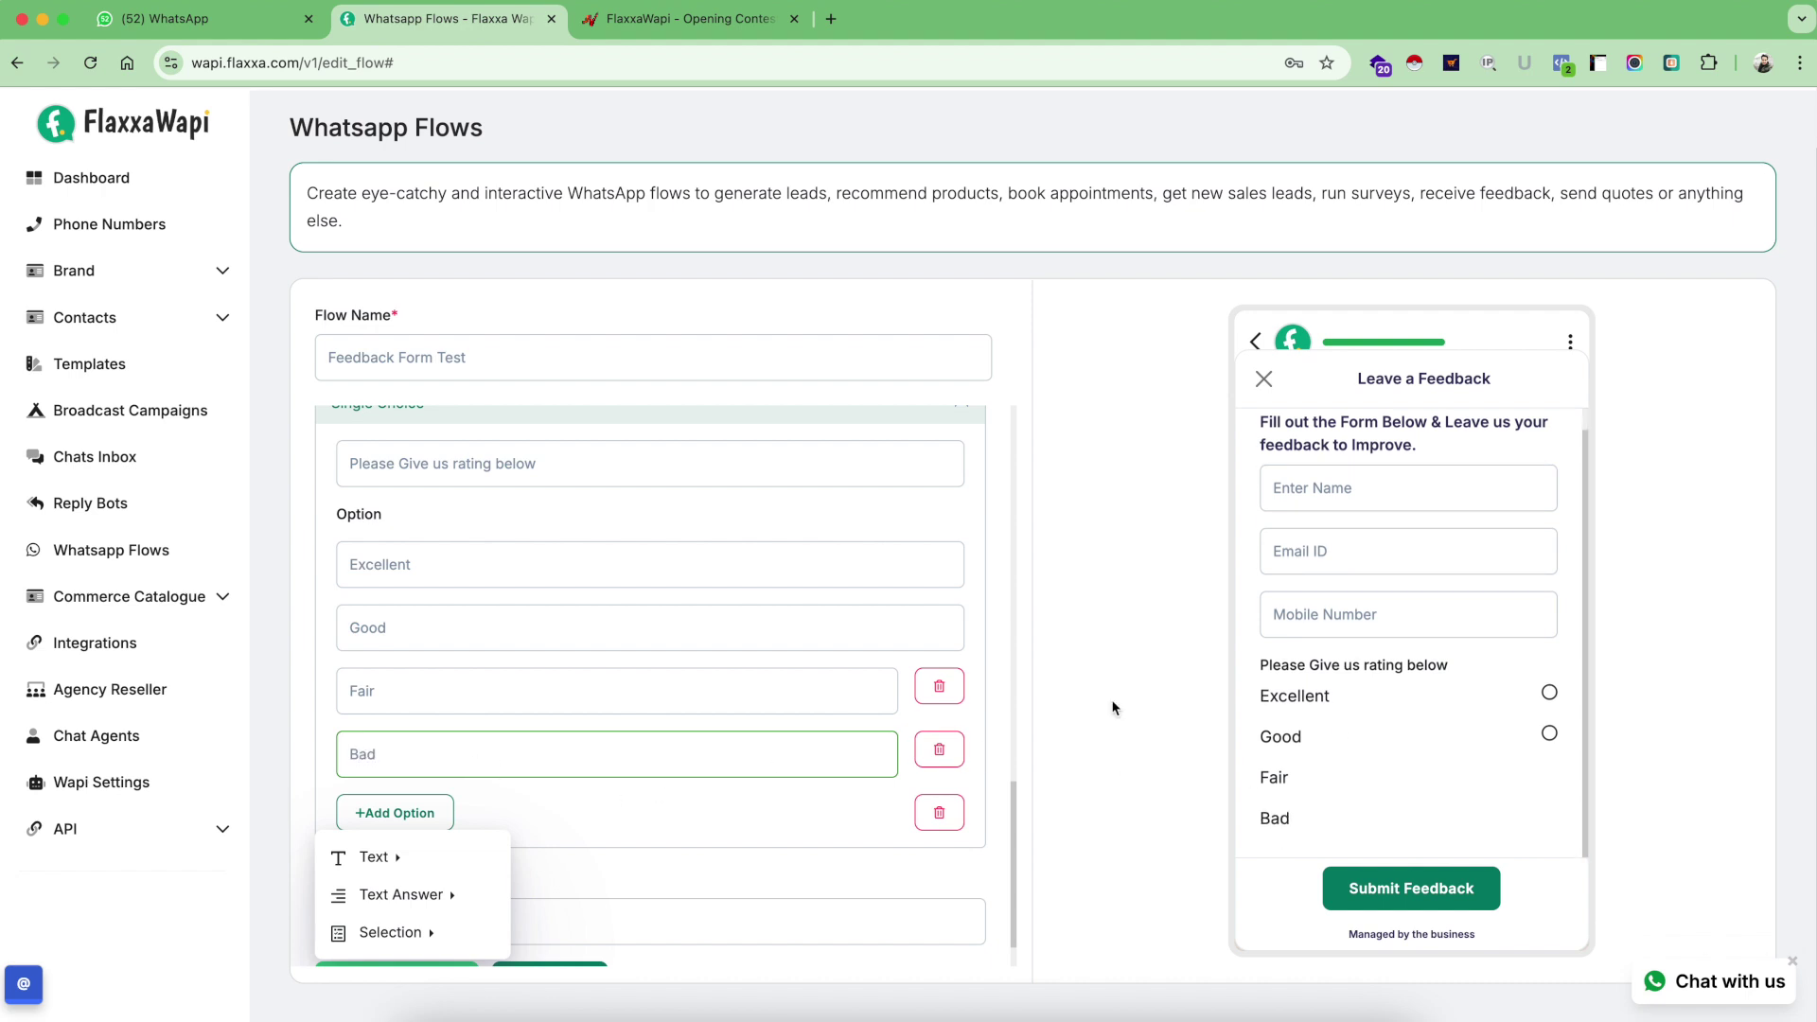
scroll(700, 628, down, 2)
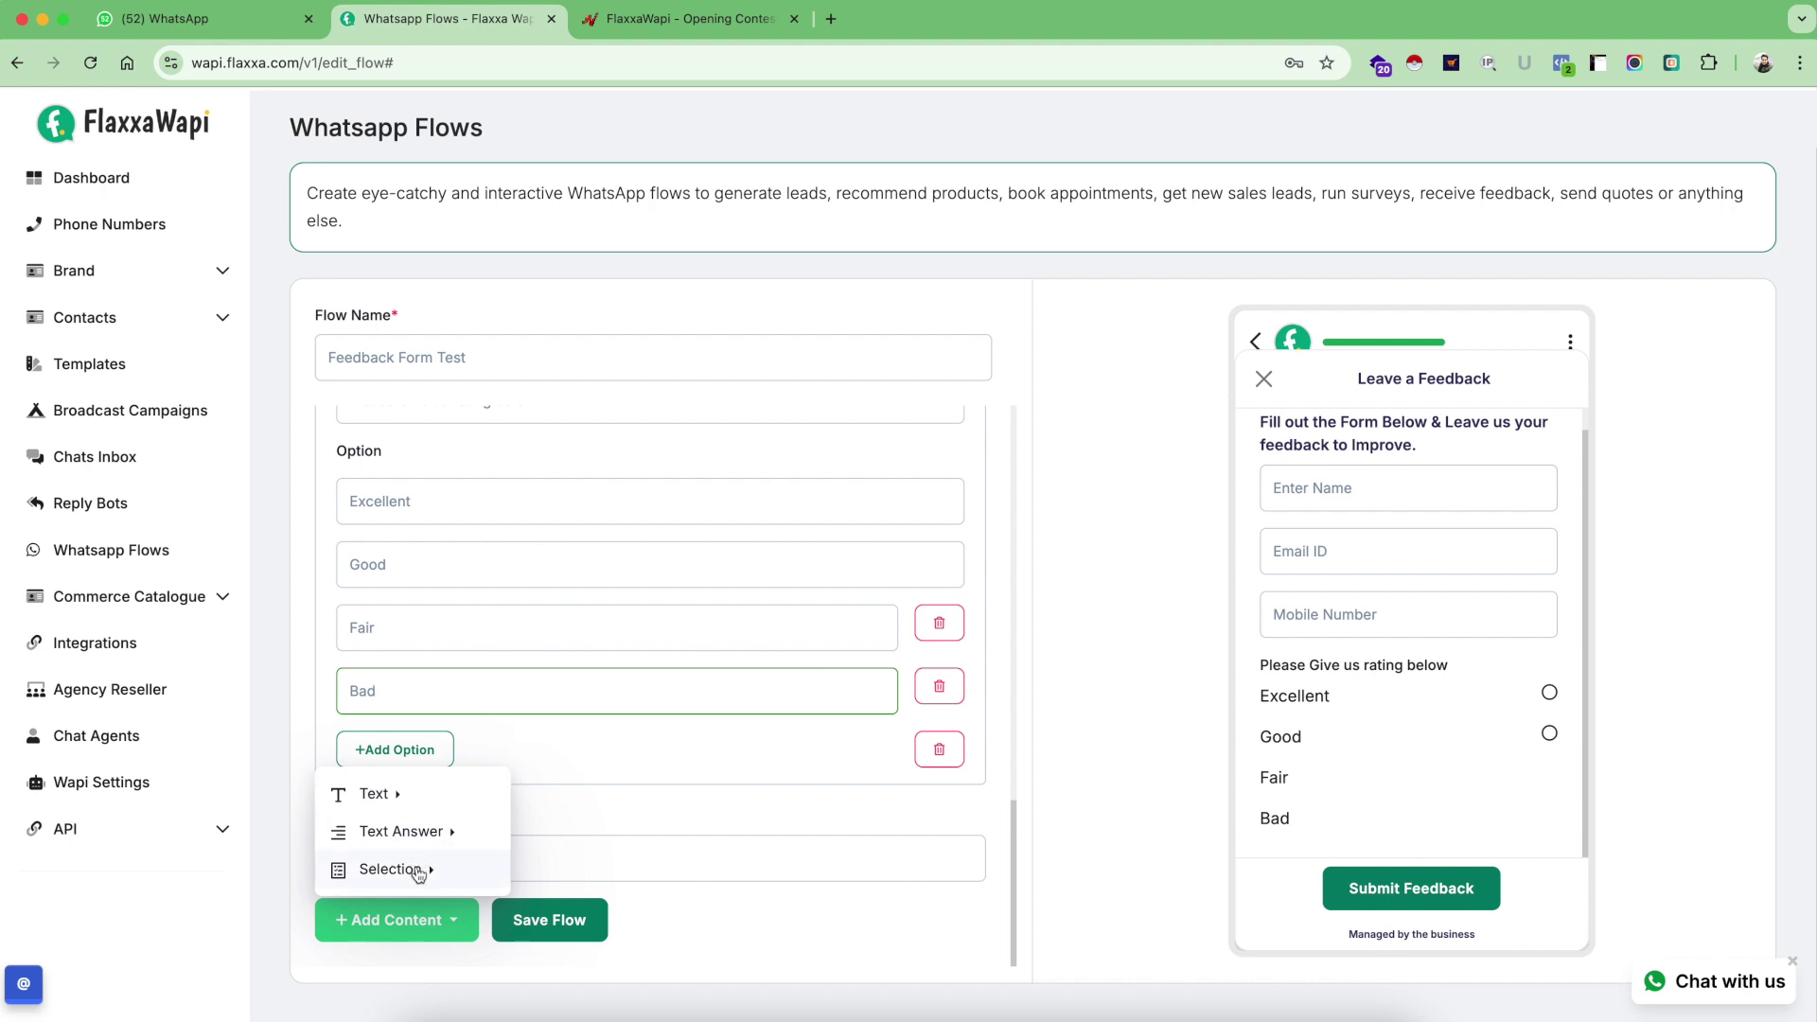
- Add a Paragraph answer field labelled 'Enter Comments' and check it in the phone preview
mouse_move(414, 838)
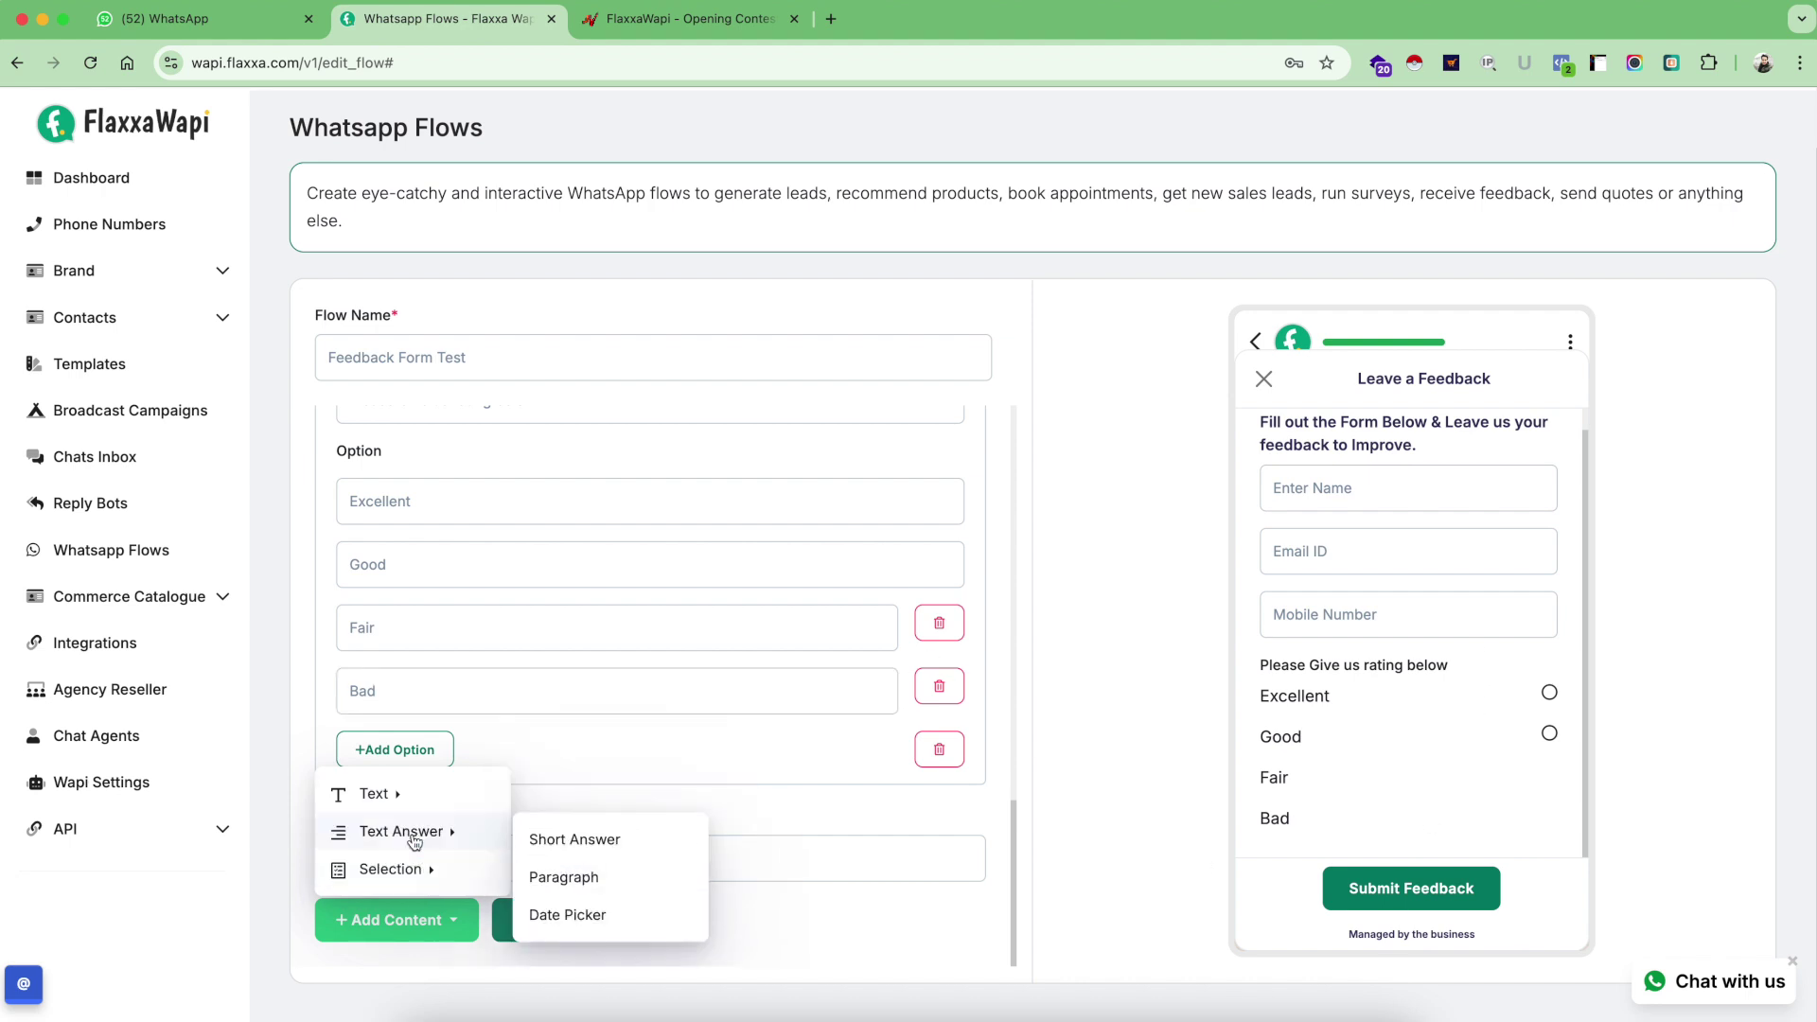
click(564, 877)
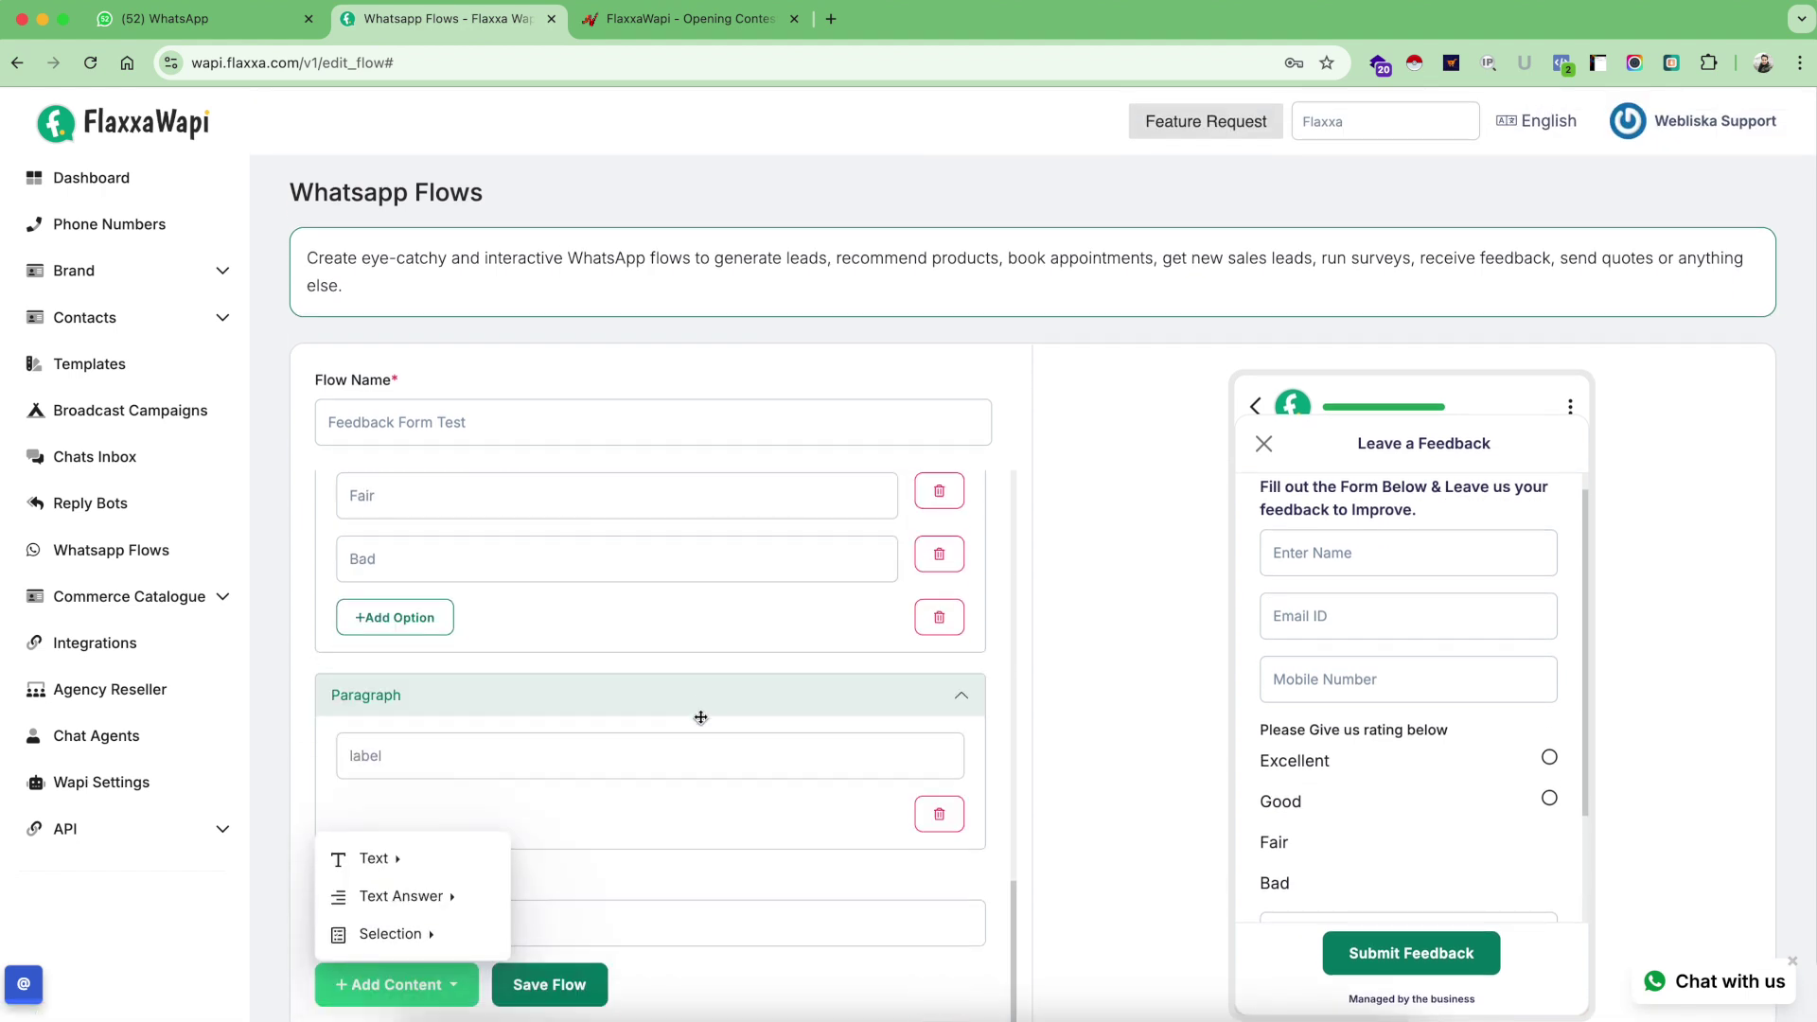
click(511, 771)
text(Enter )
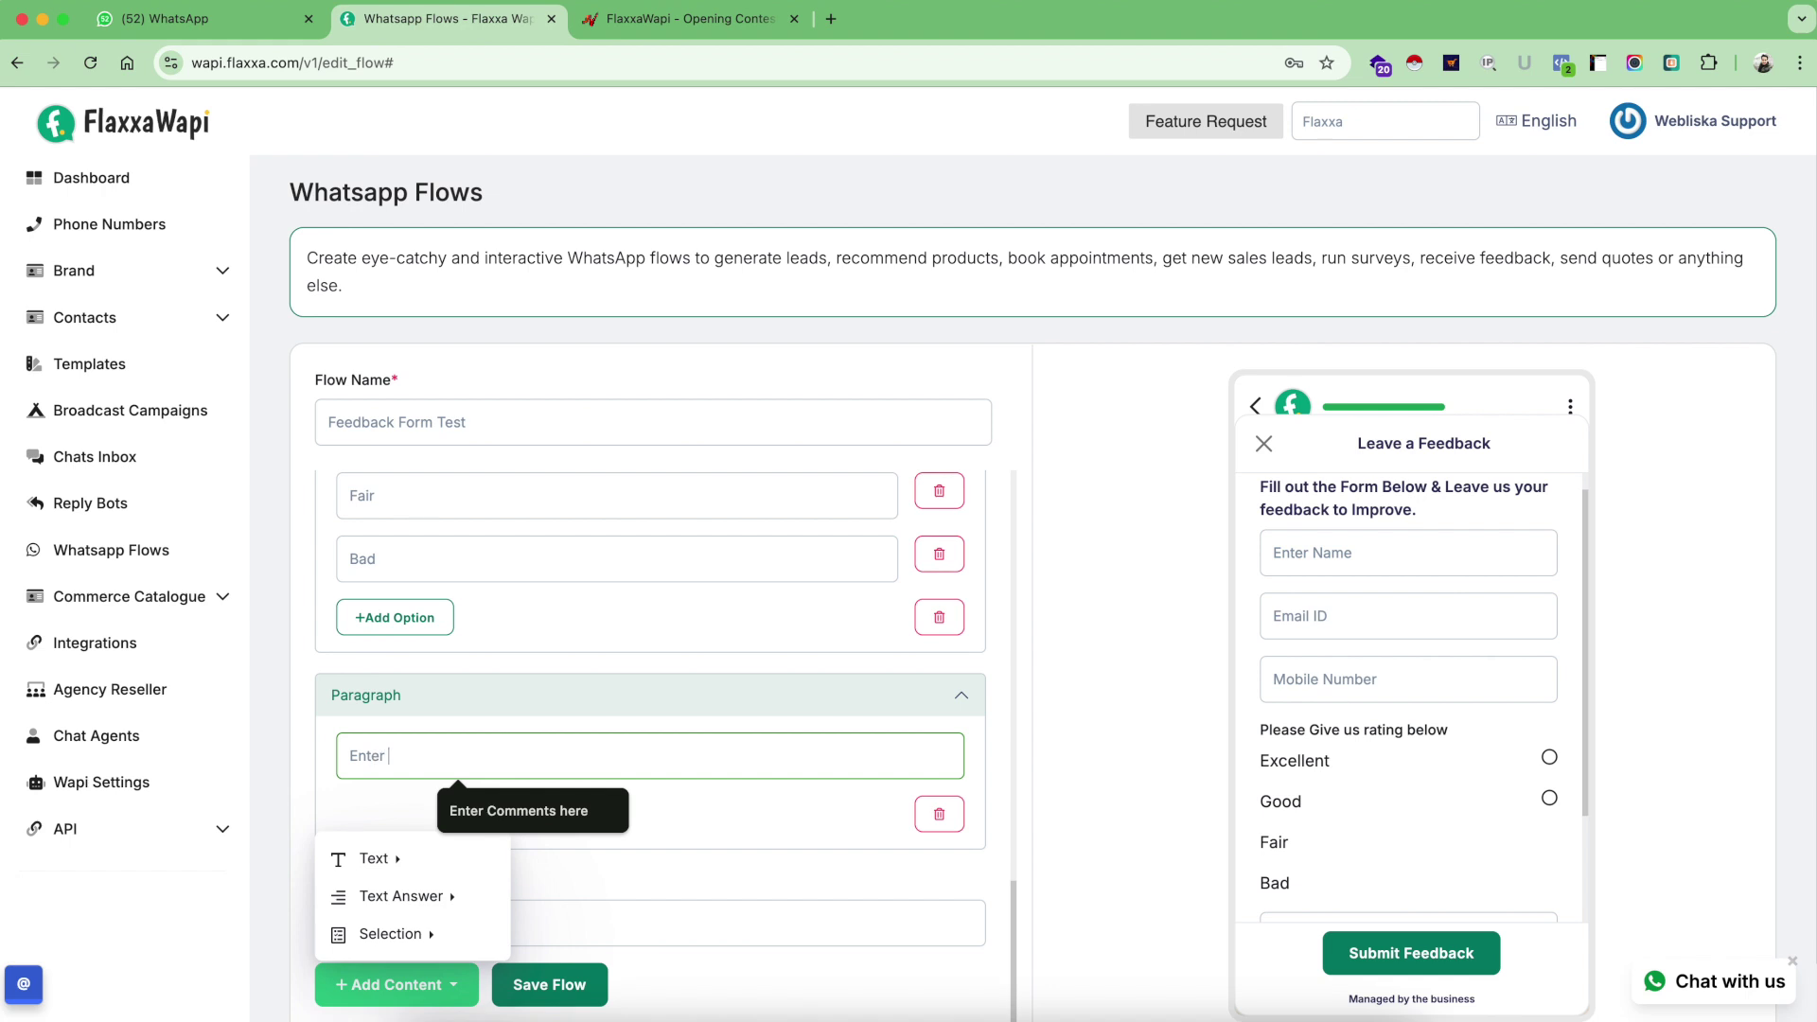
text(Comments)
scroll(1452, 735, down, 2)
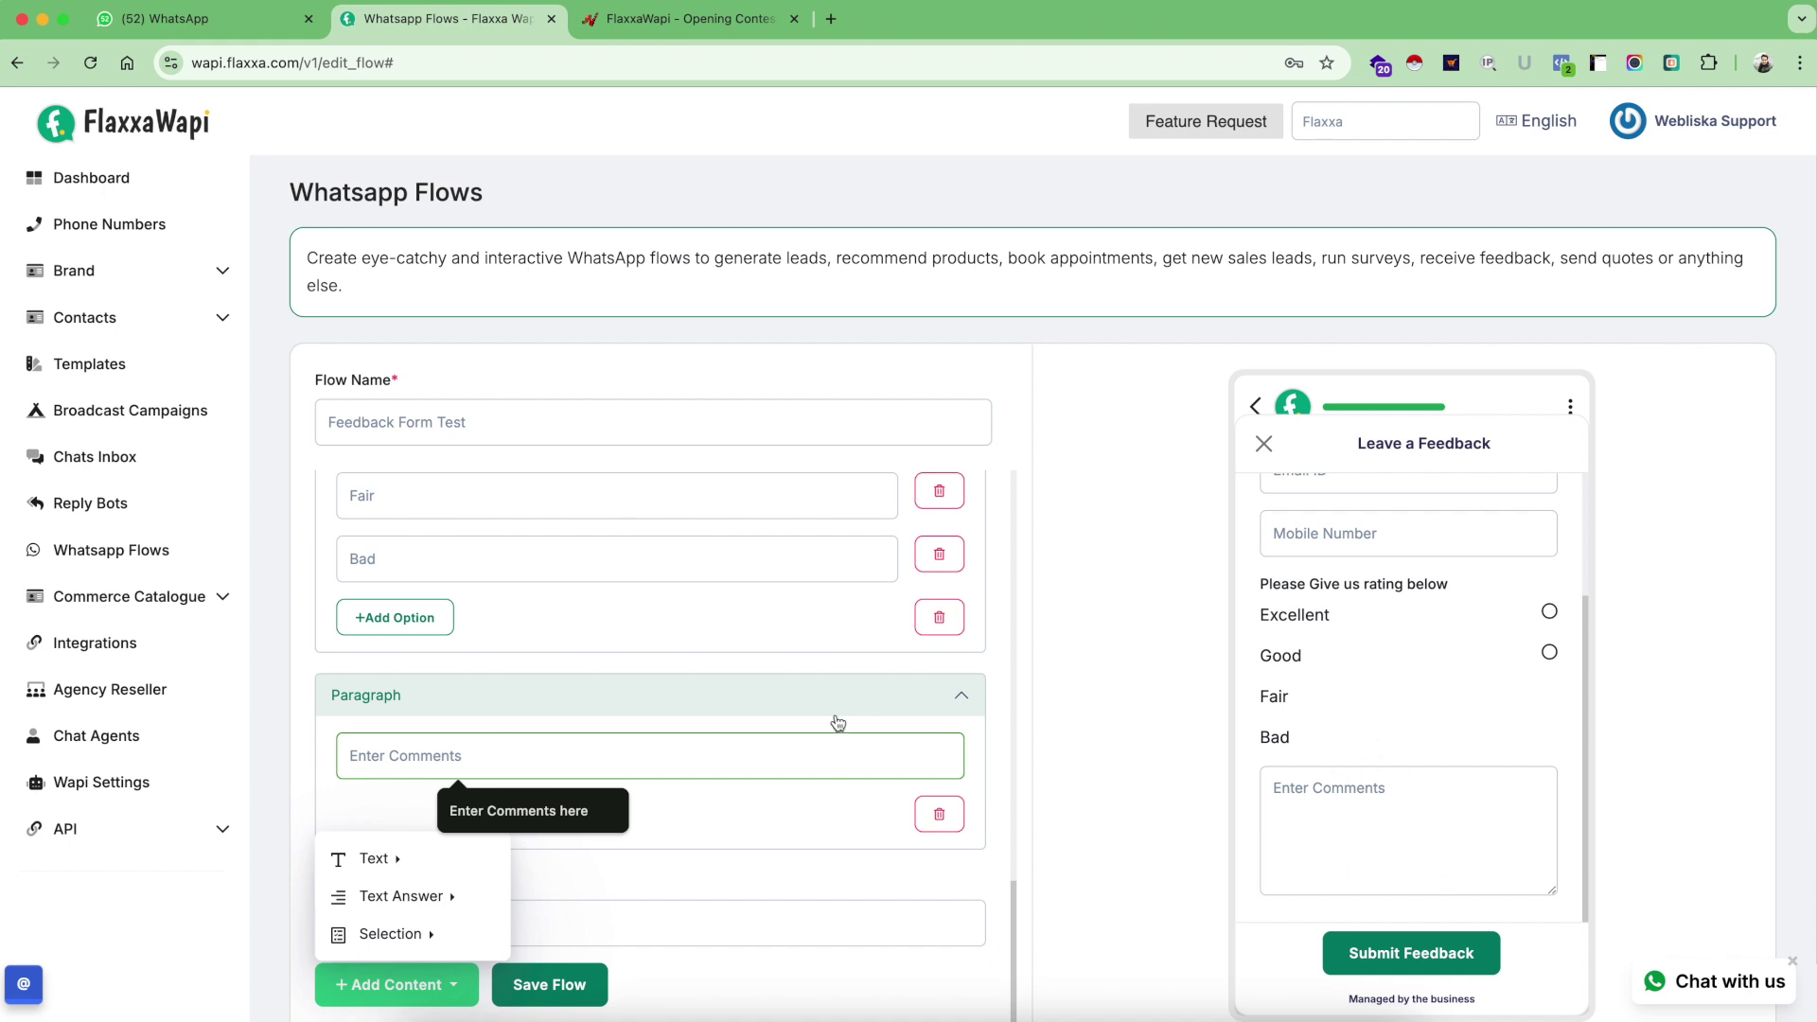
scroll(1465, 644, up, 3)
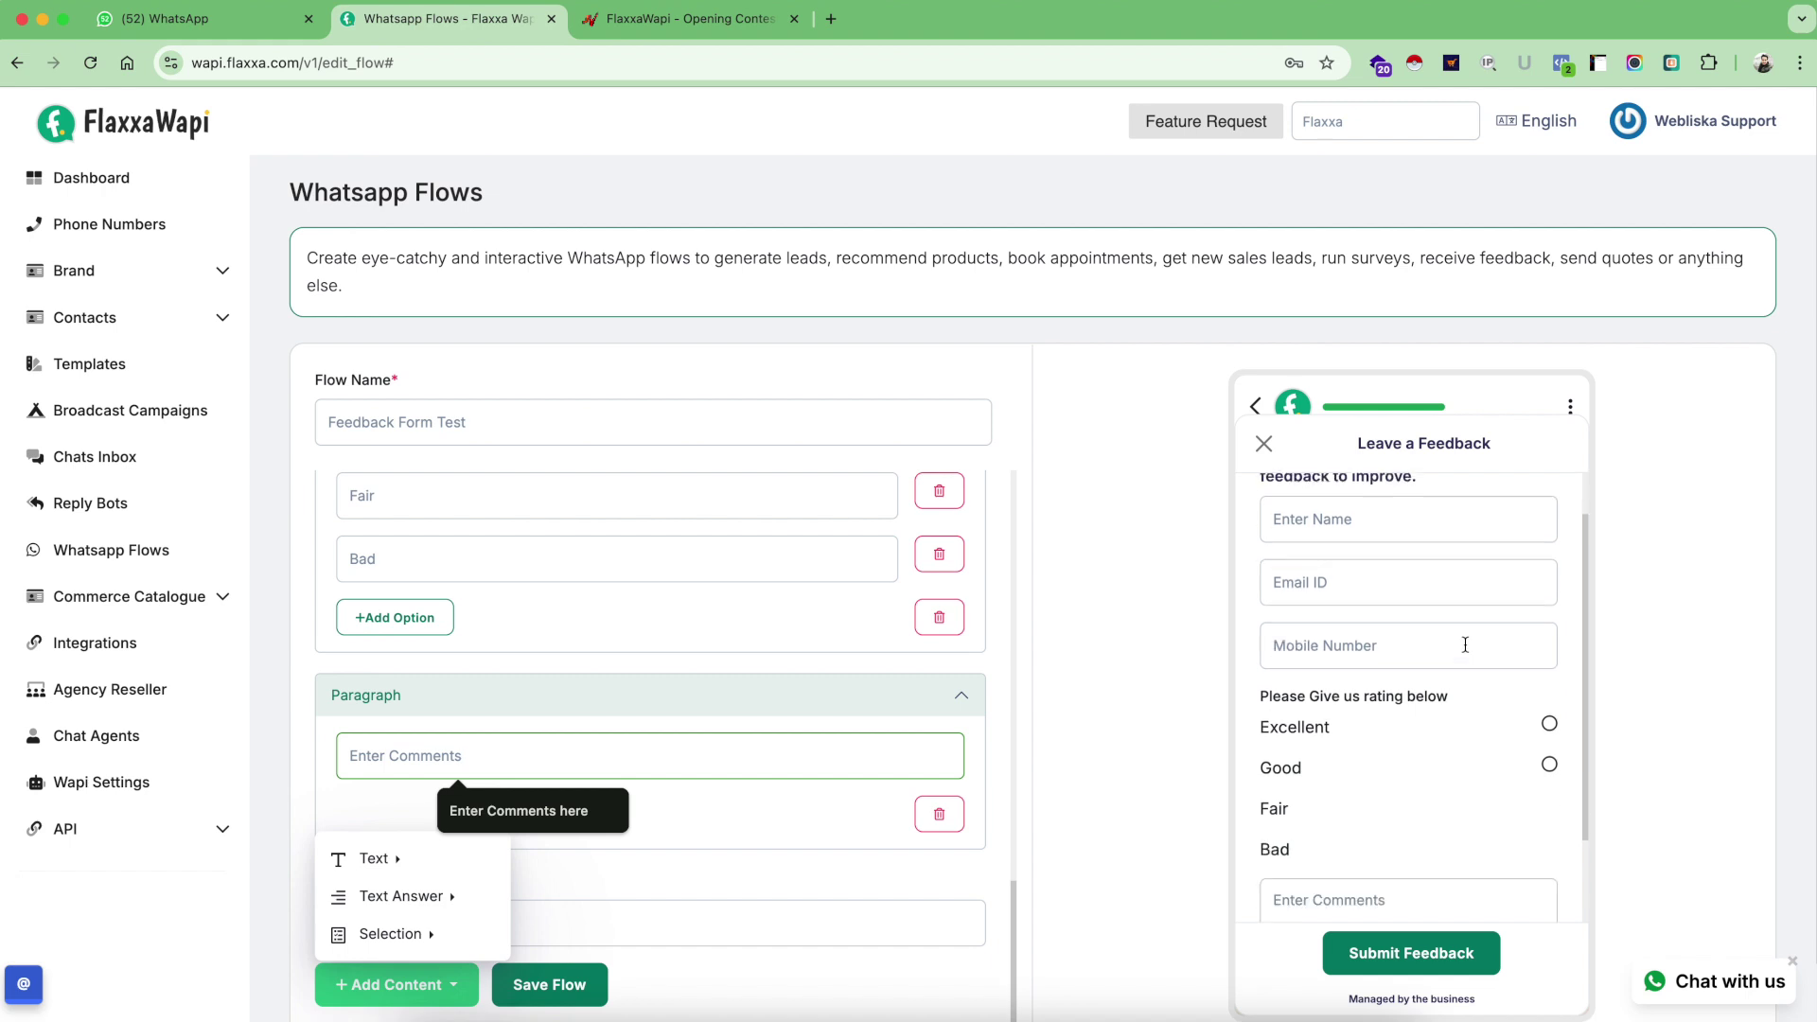
scroll(1465, 645, down, 3)
scroll(672, 634, down, 1)
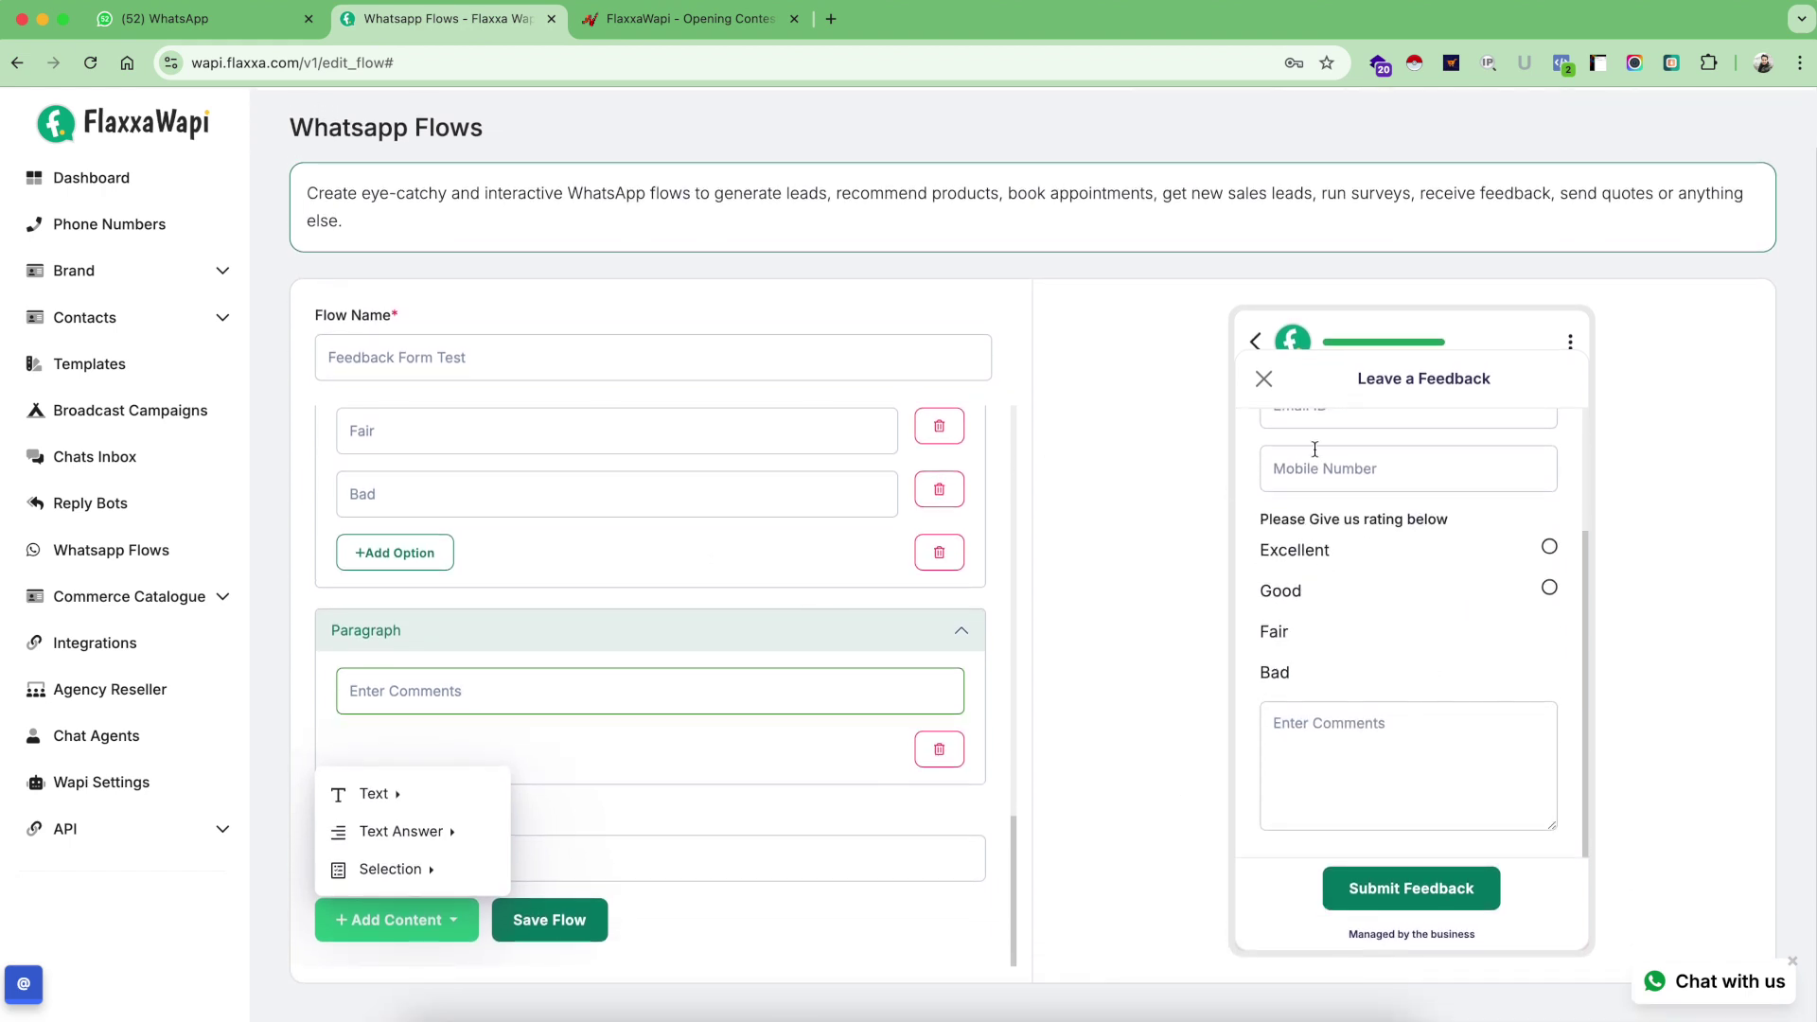
- Save the Feedback Form Test flow and highlight the 'Your Flow is Created' banner
click(552, 929)
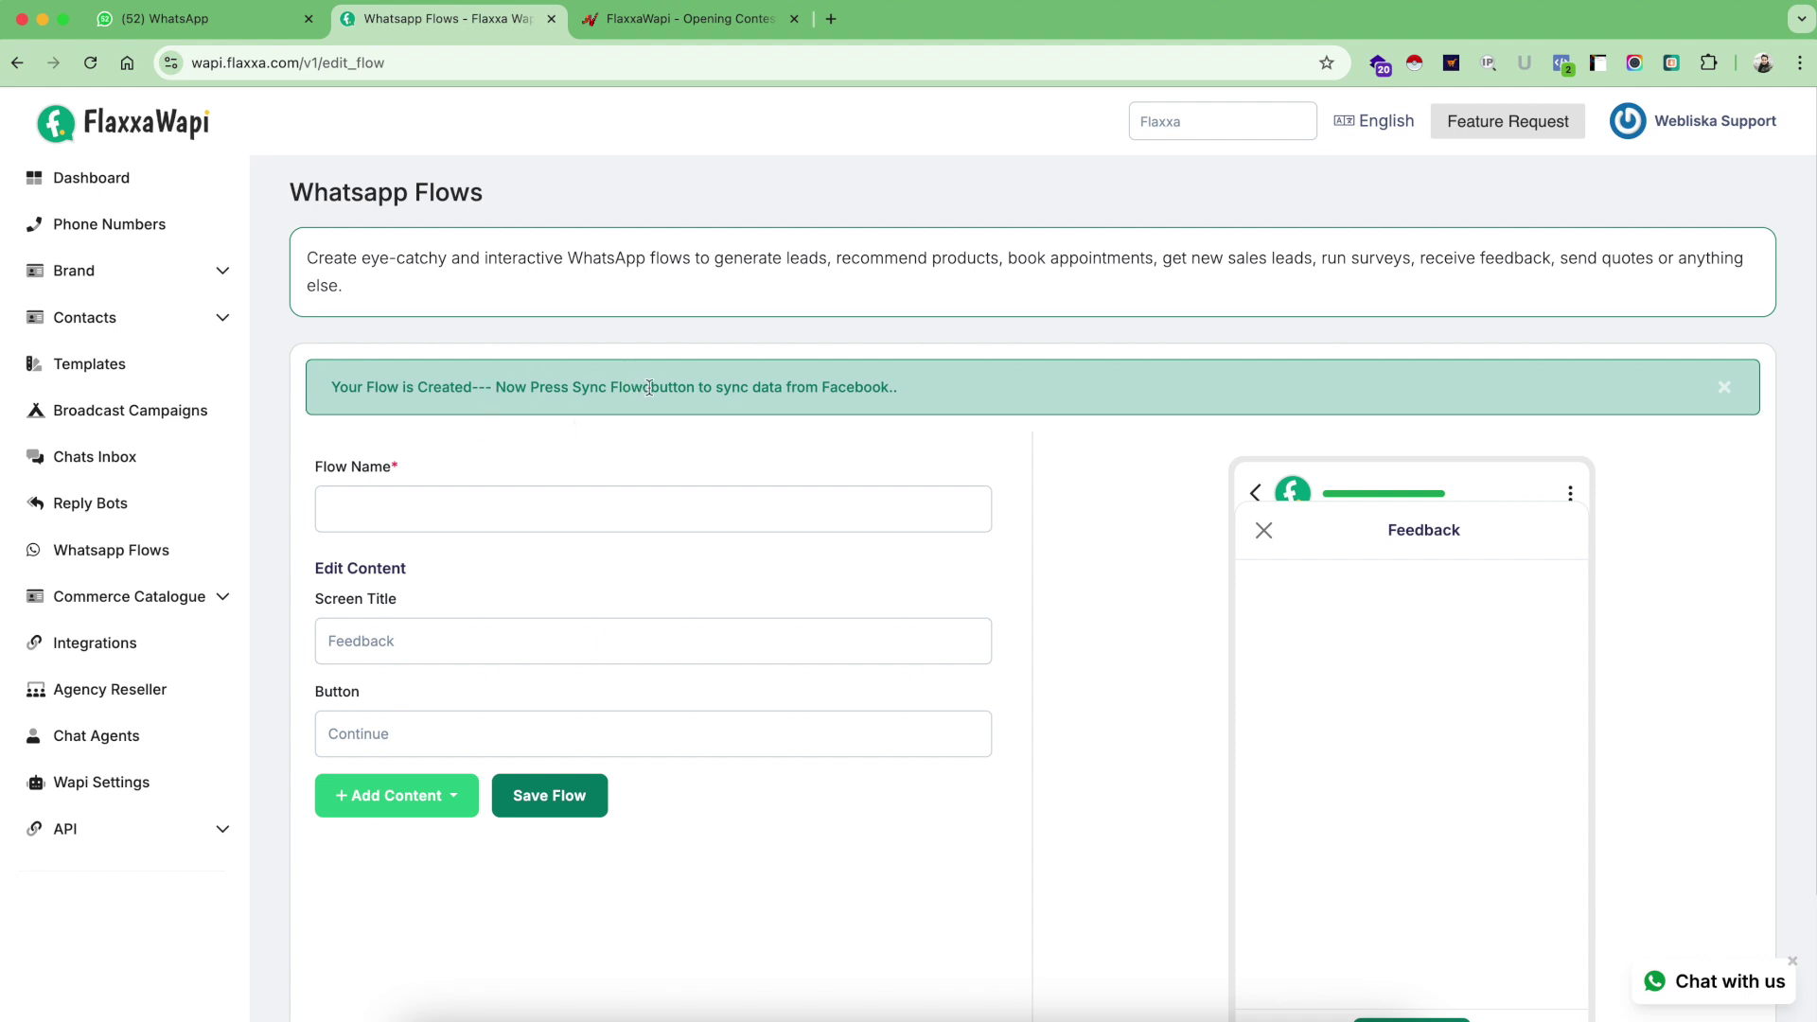
drag(332, 386, 571, 386)
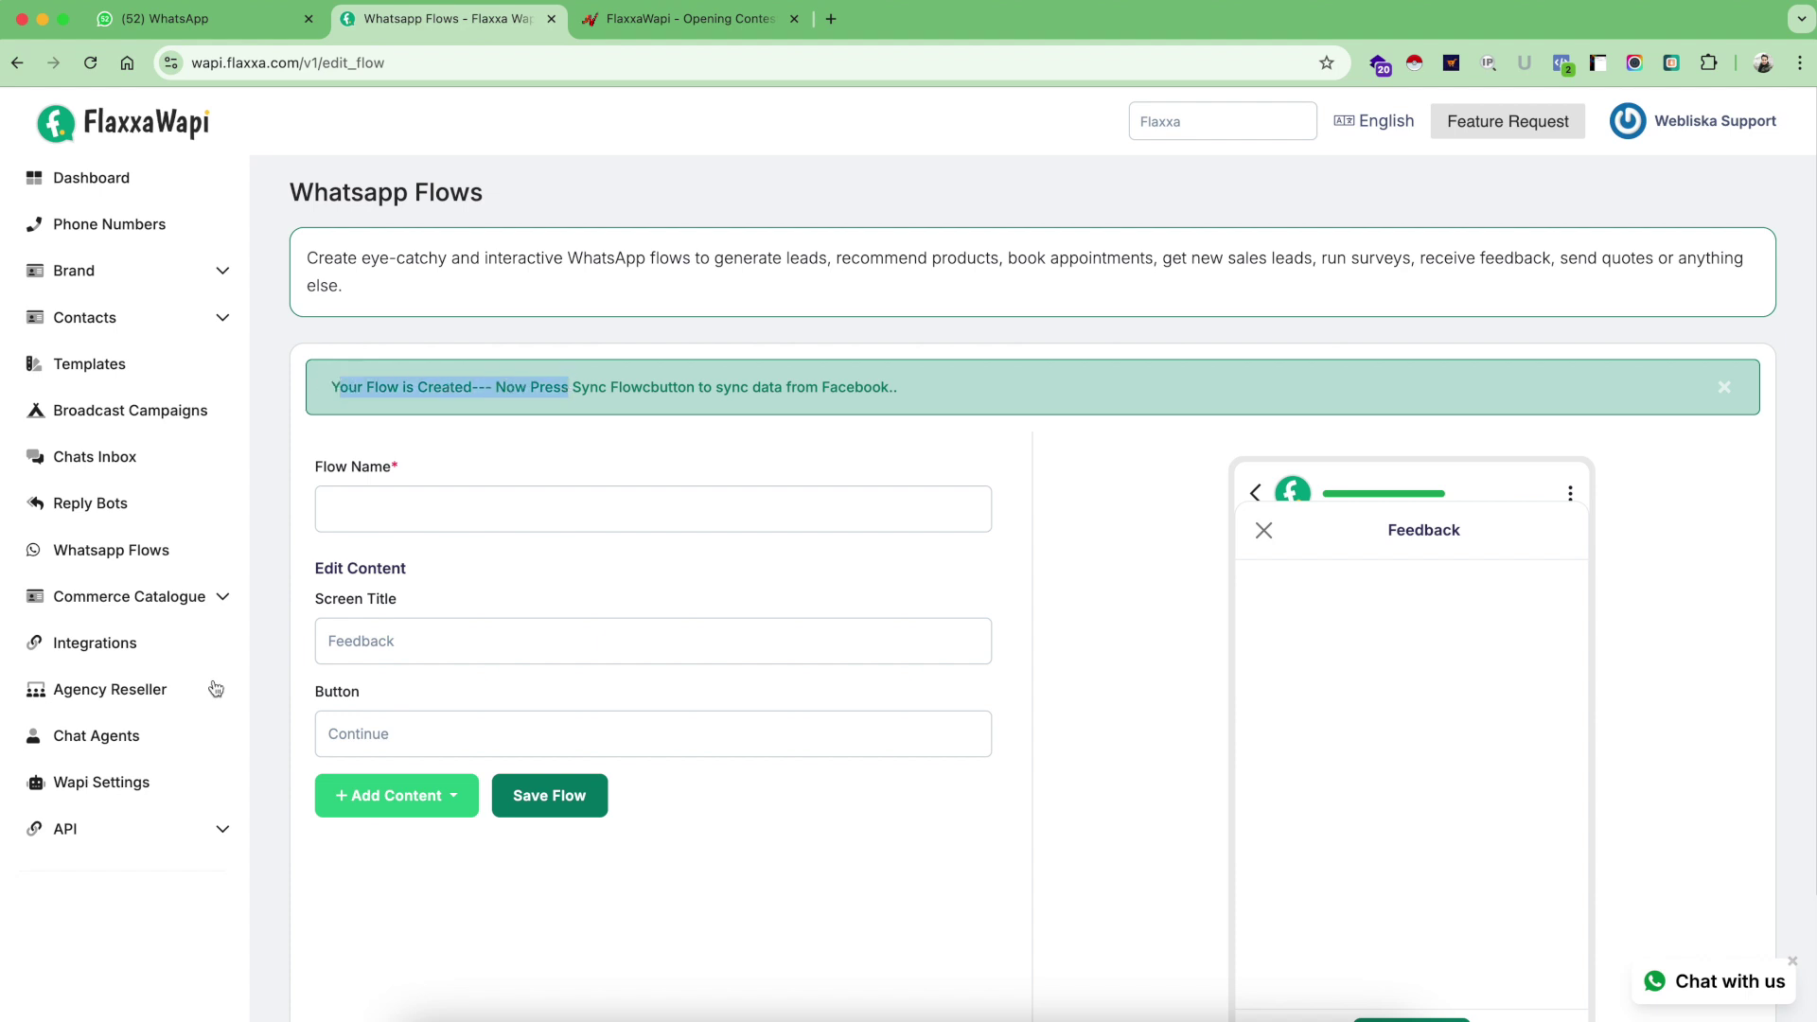
click(111, 558)
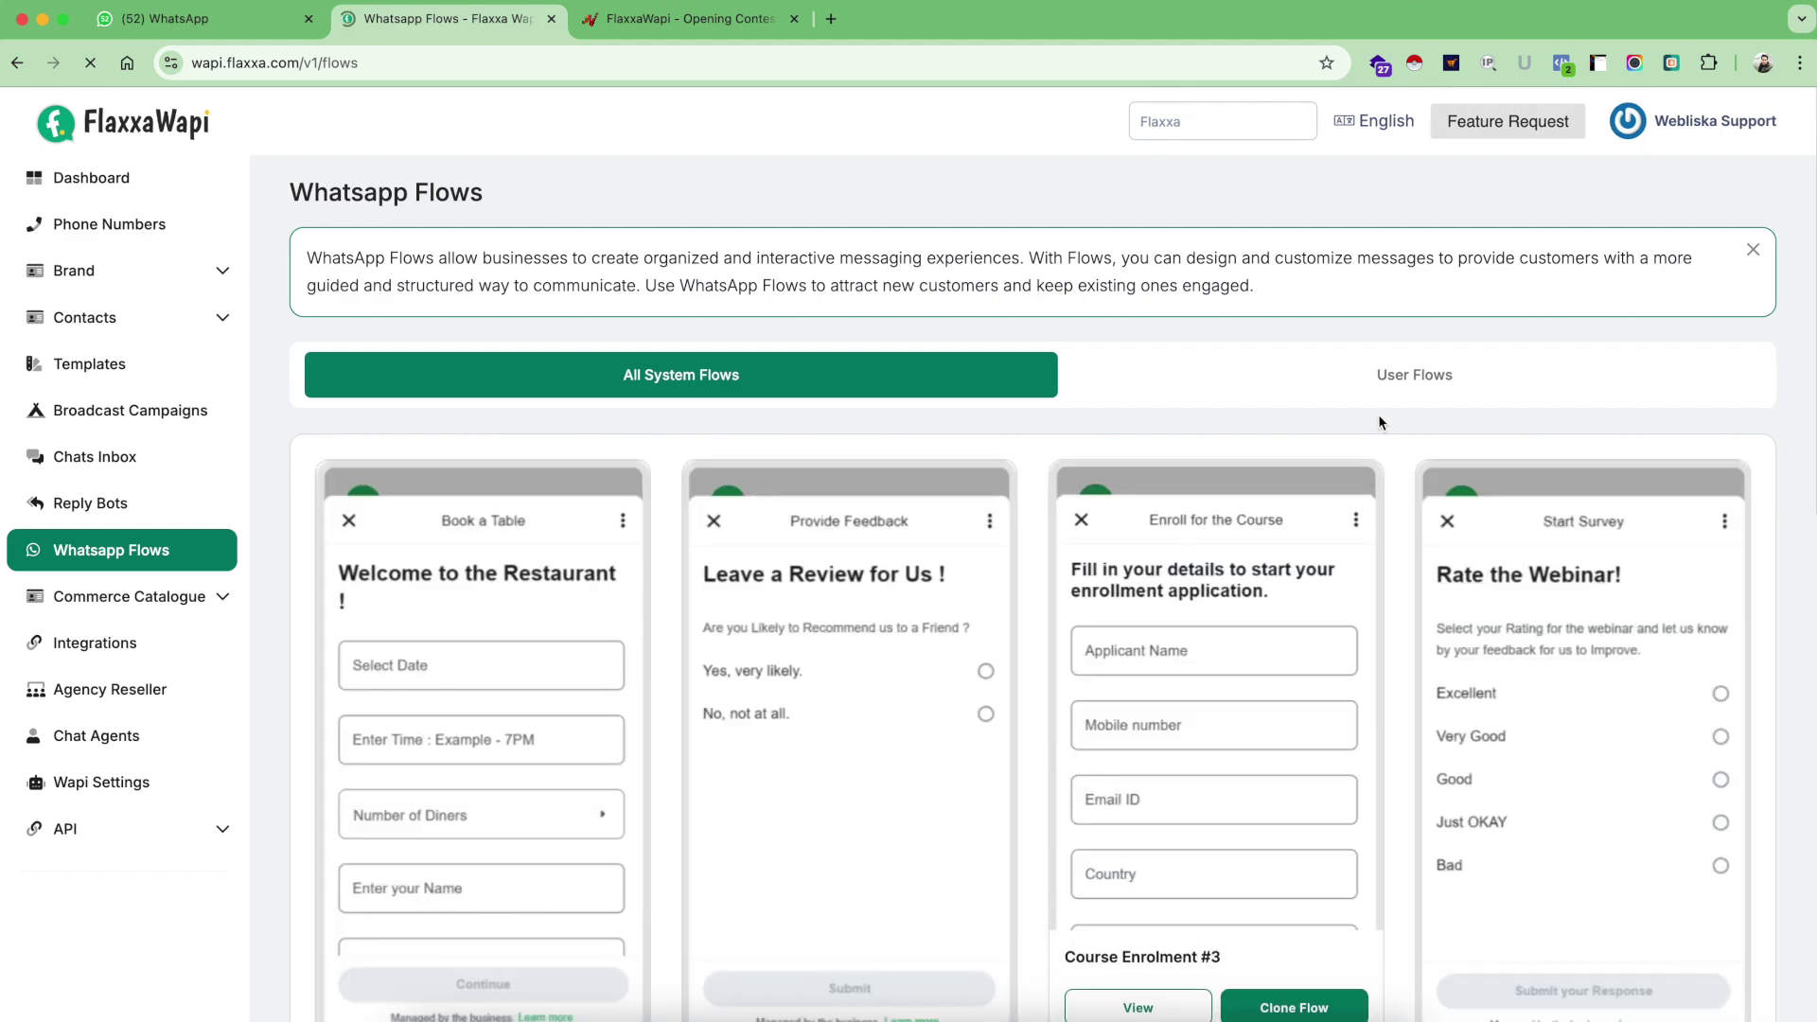
- Sync flows and locate Feedback Form Test in Draft status among the 9 user flows
click(1422, 382)
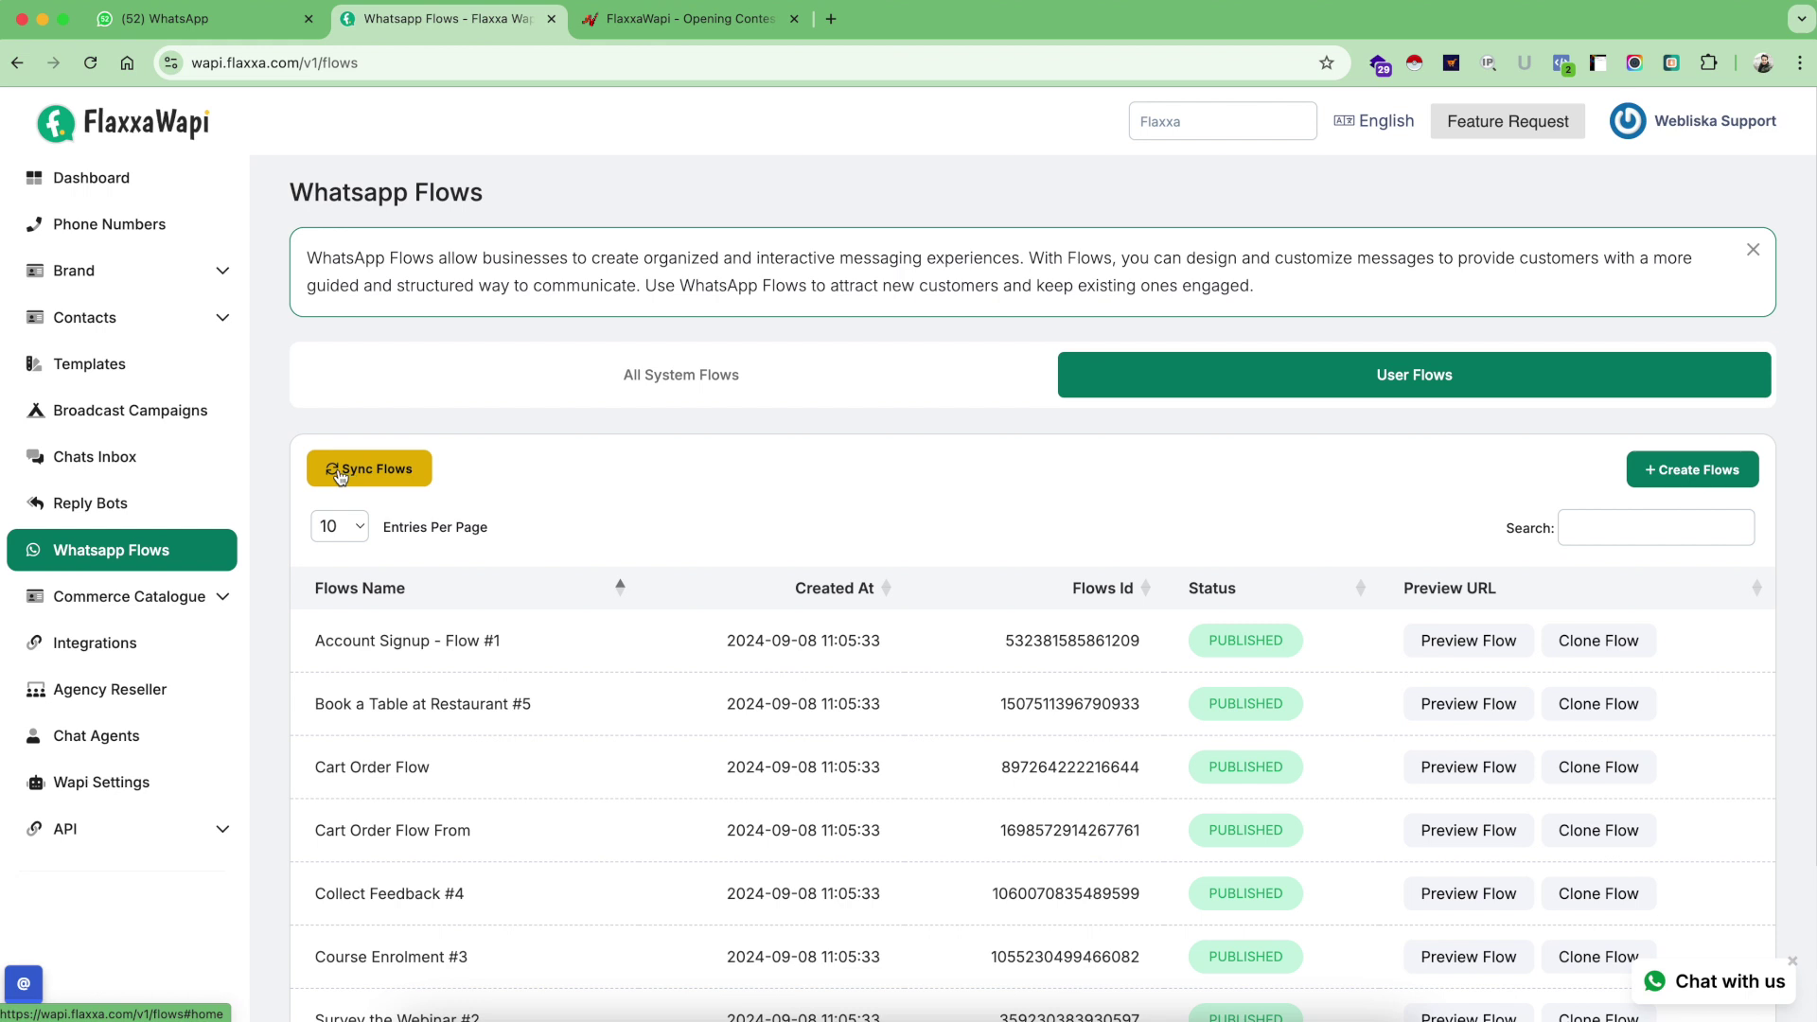
click(376, 476)
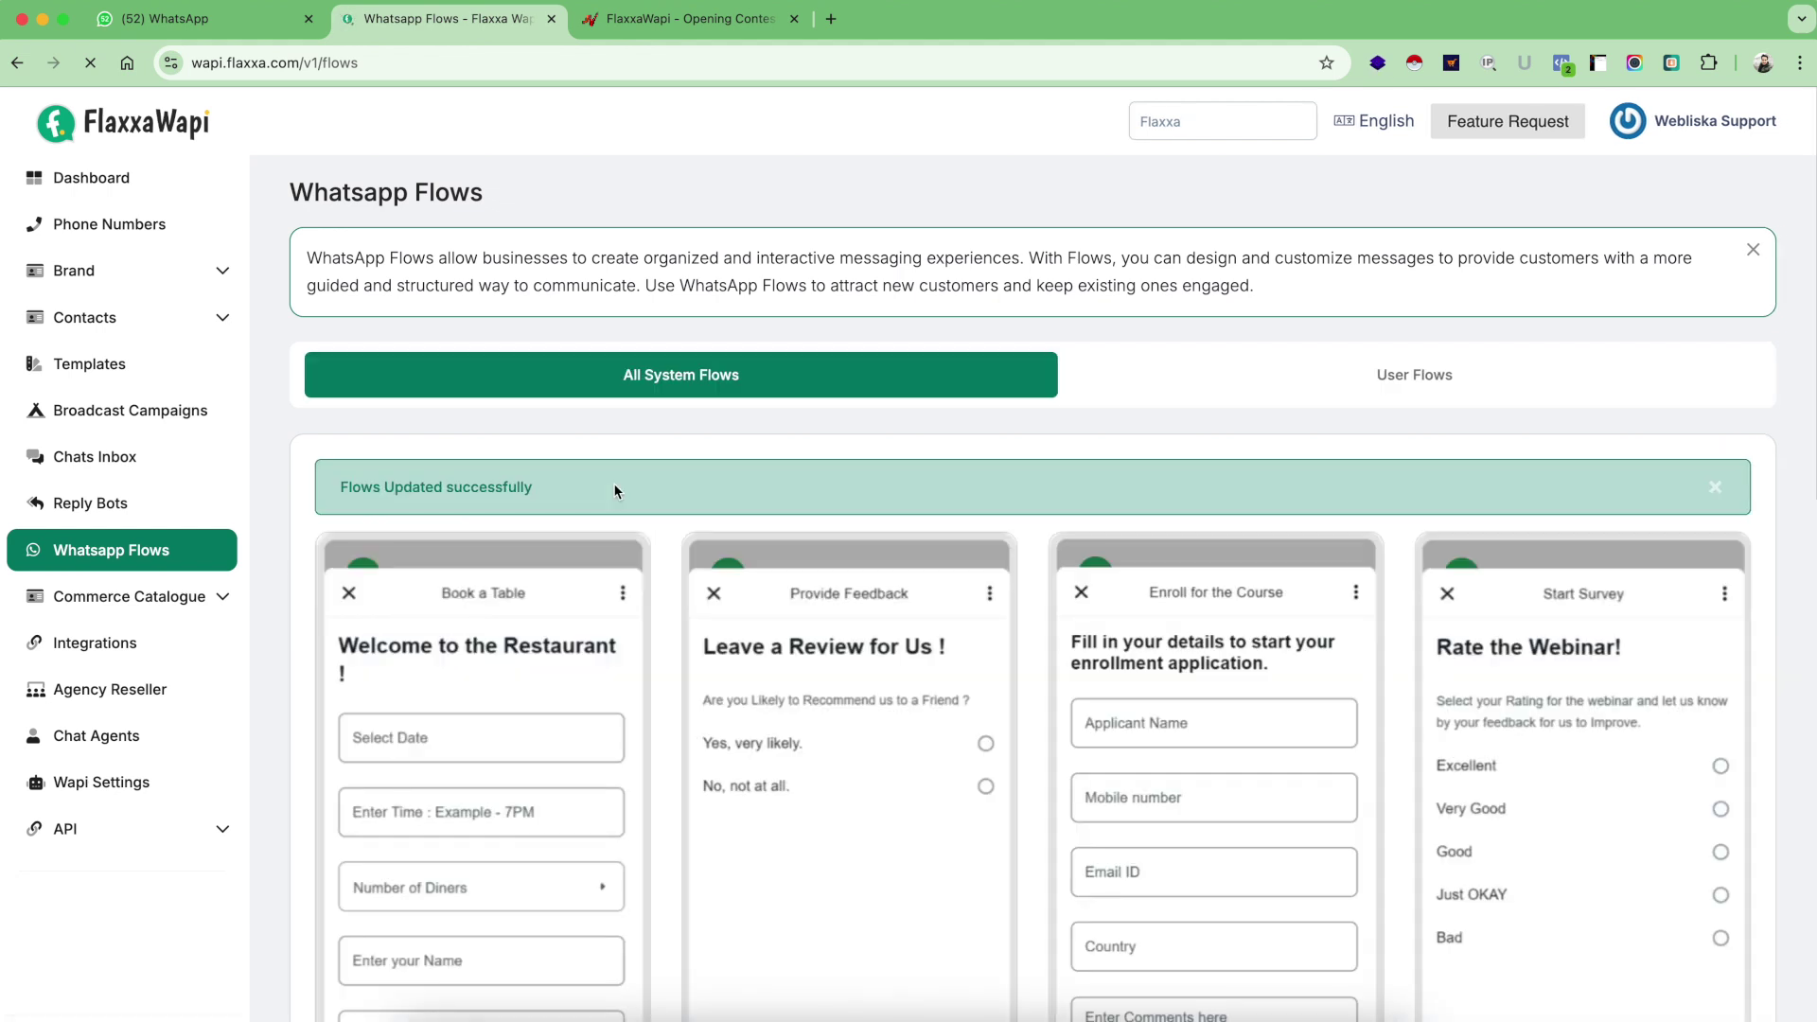
click(1406, 372)
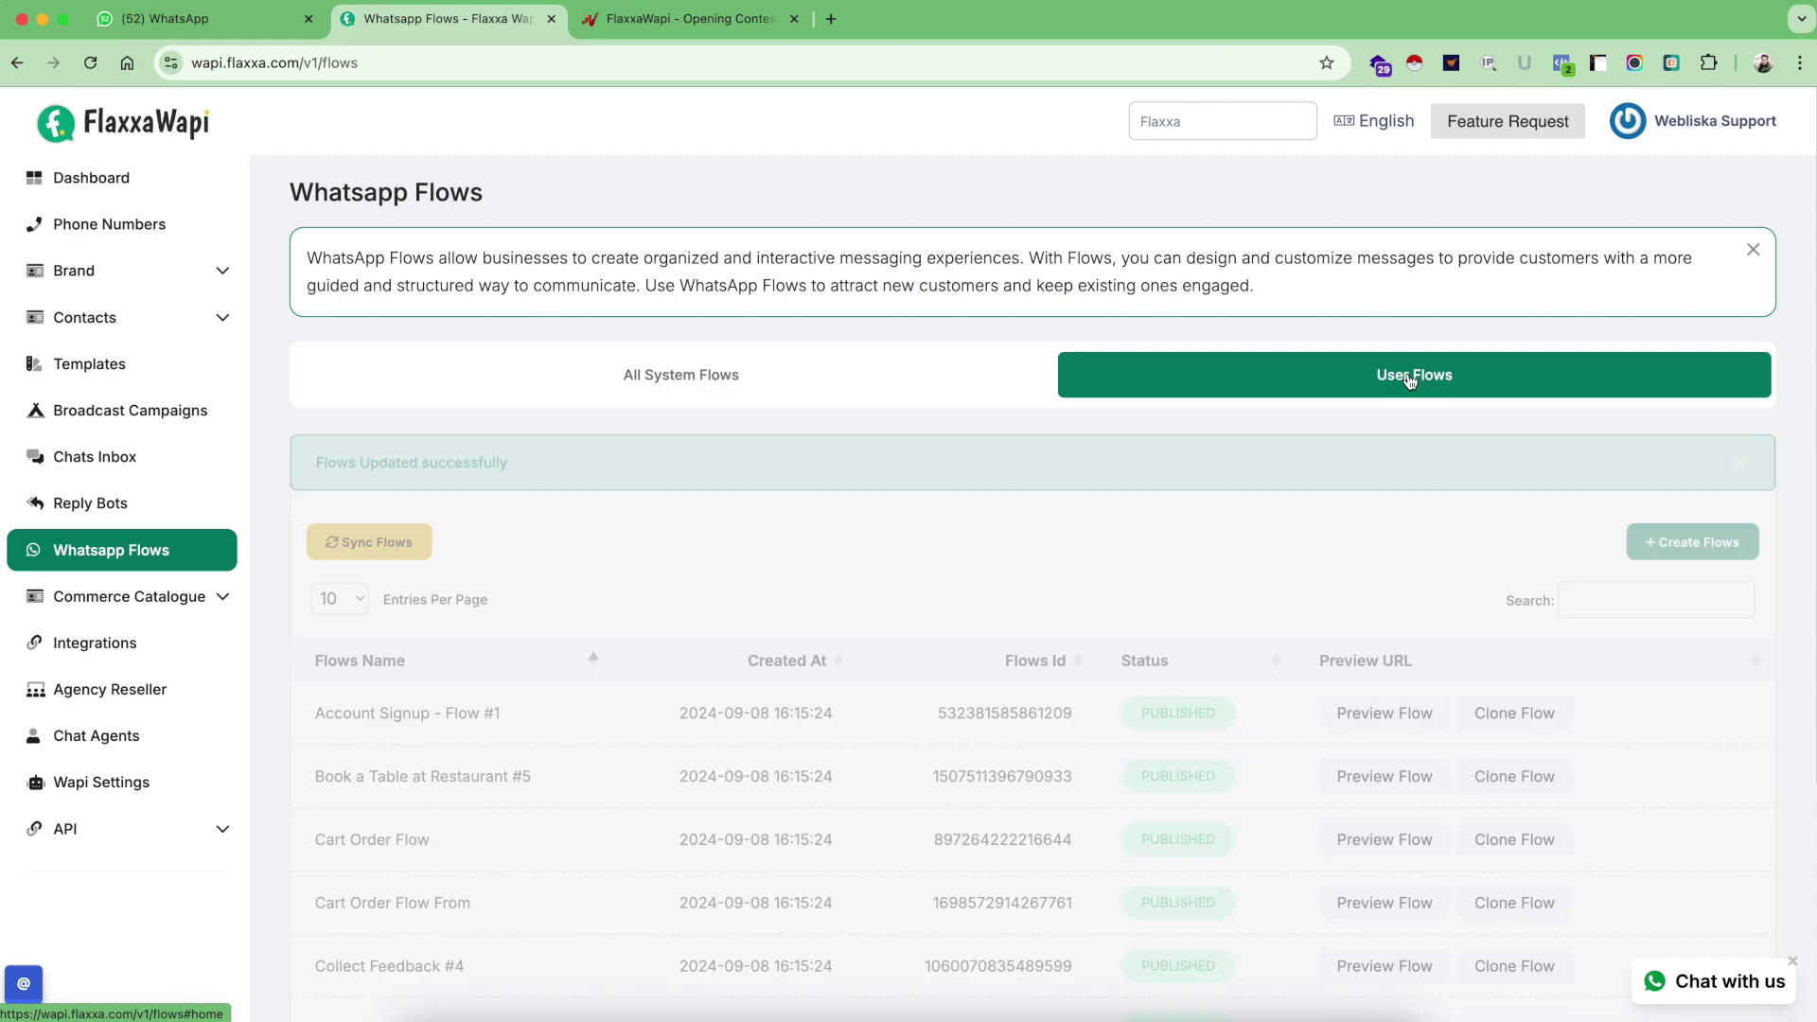
scroll(832, 606, down, 4)
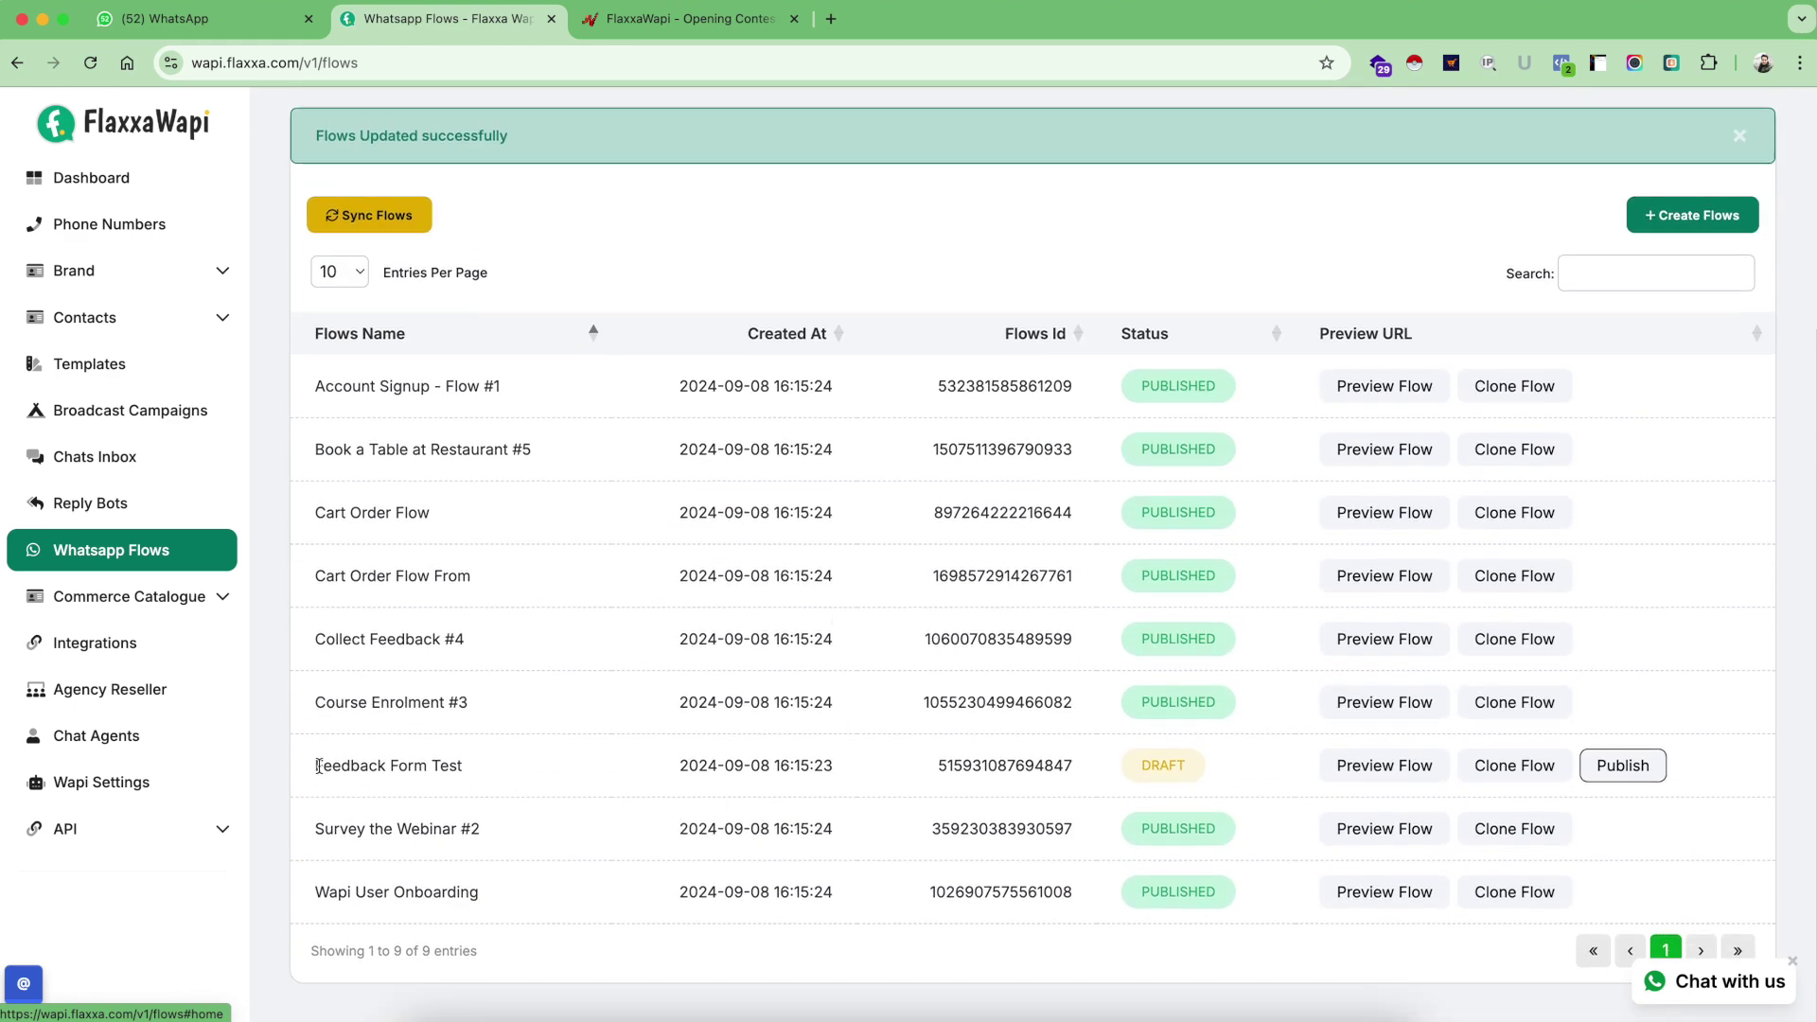
drag(312, 771, 470, 771)
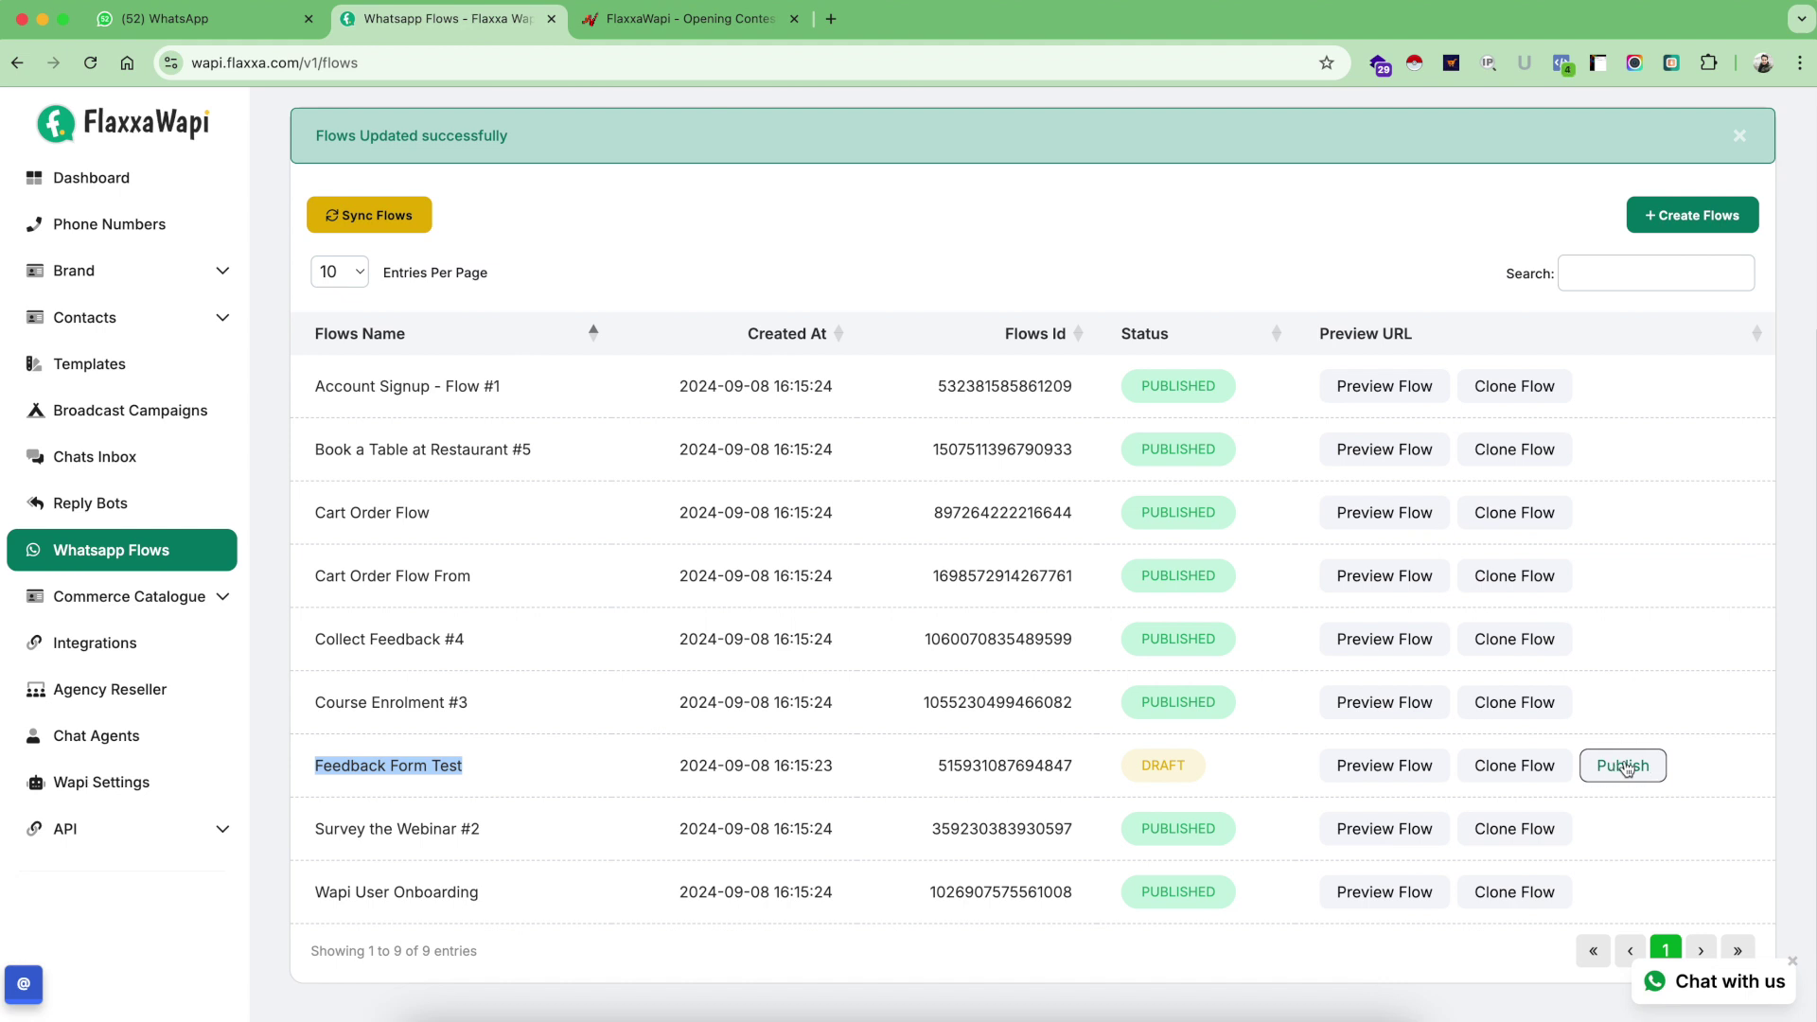
- Publish the Feedback Form Test flow and confirm the publish message with OK
click(1628, 769)
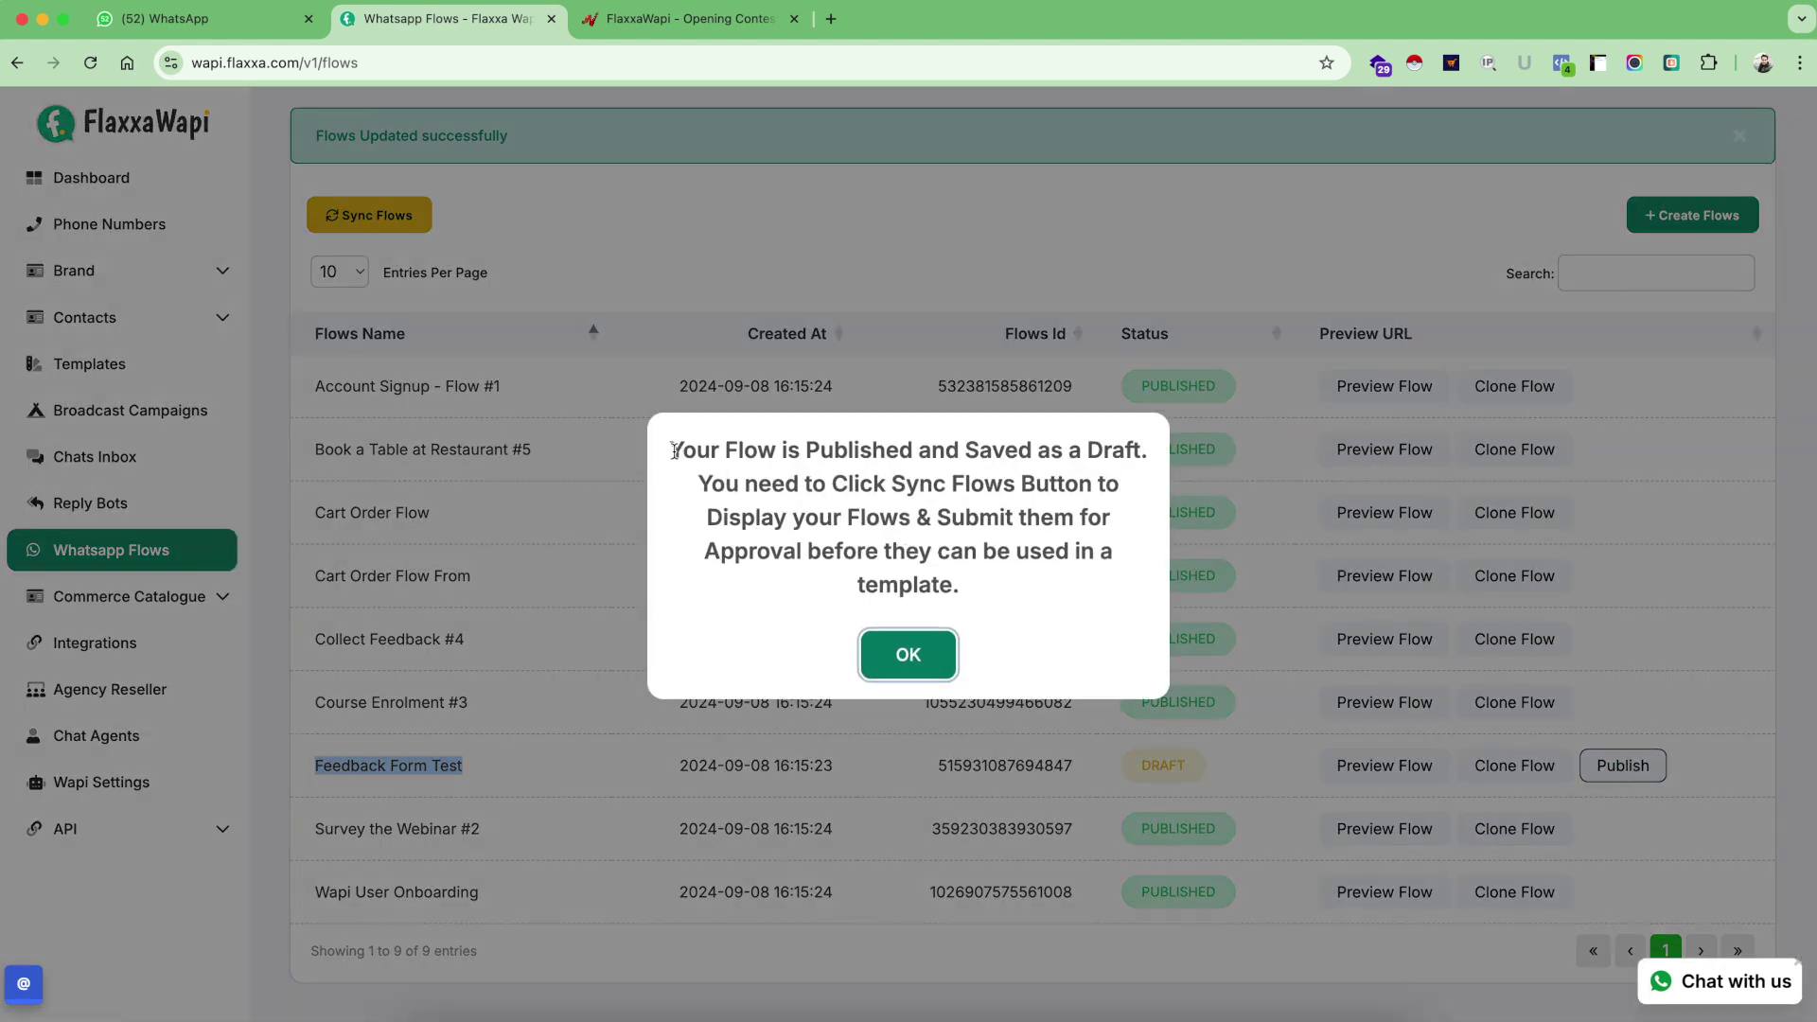
drag(670, 451, 1068, 451)
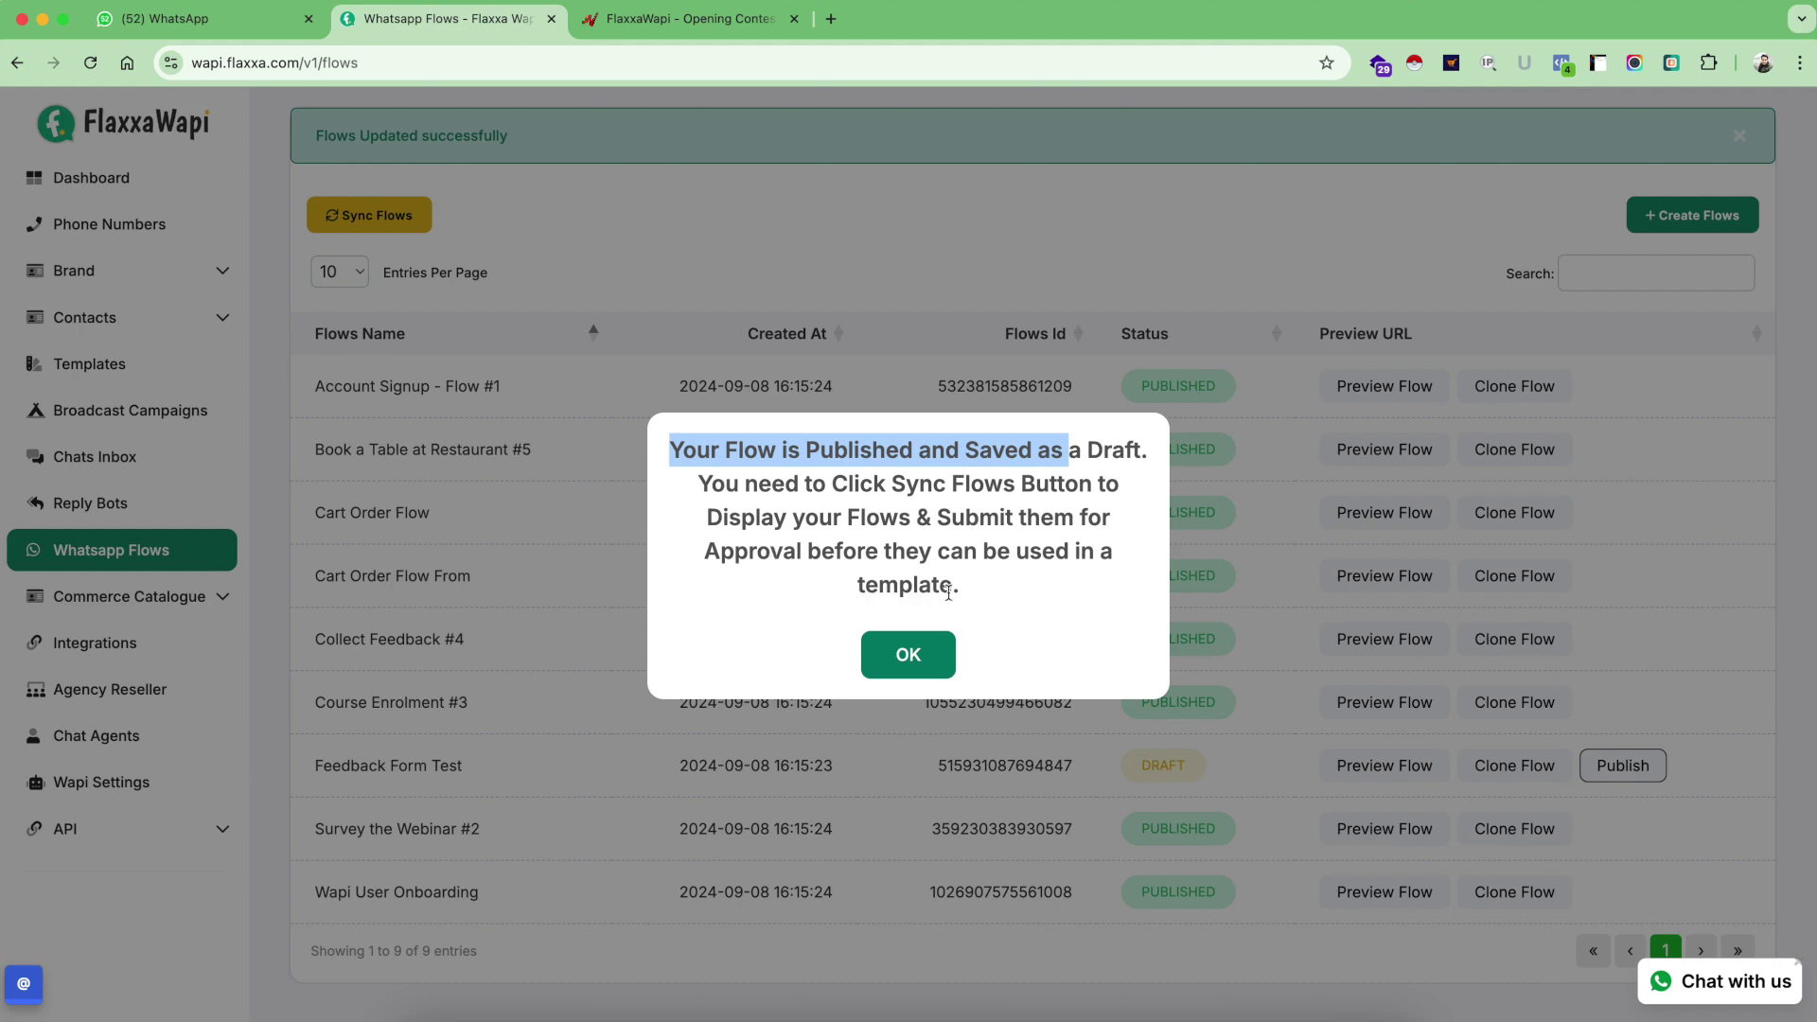
click(909, 652)
scroll(821, 580, up, 2)
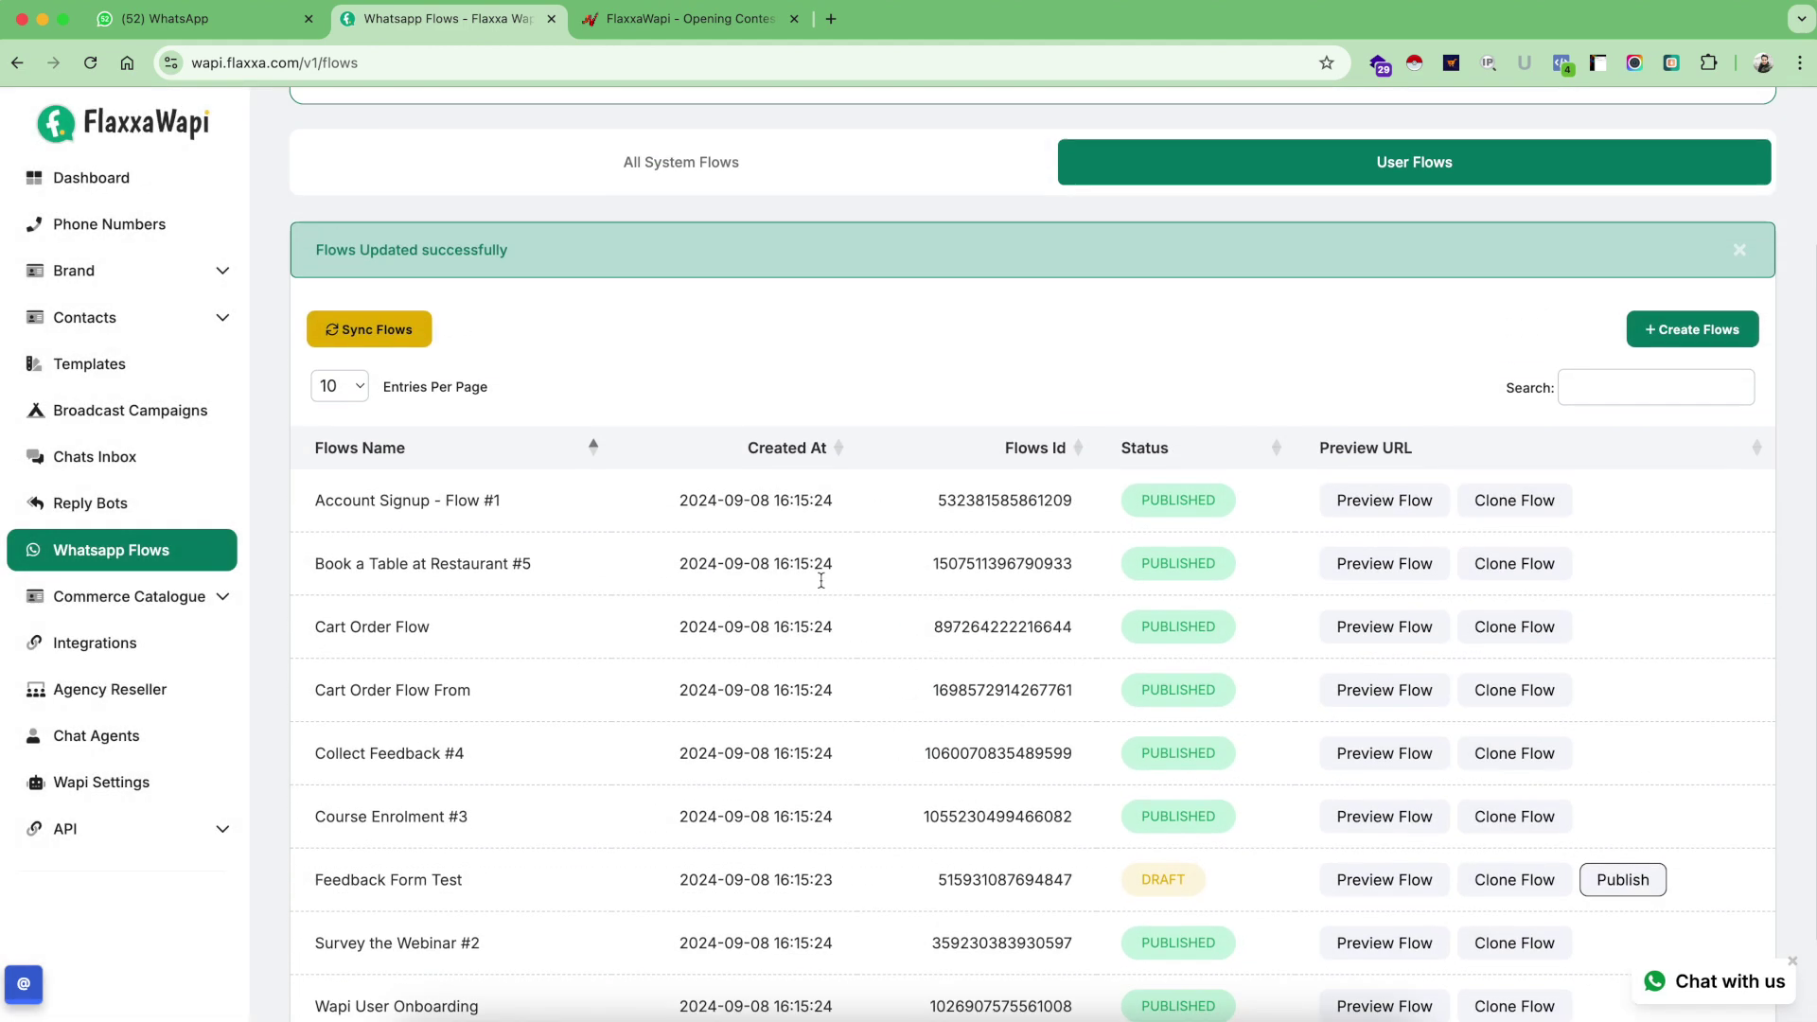
scroll(820, 580, up, 3)
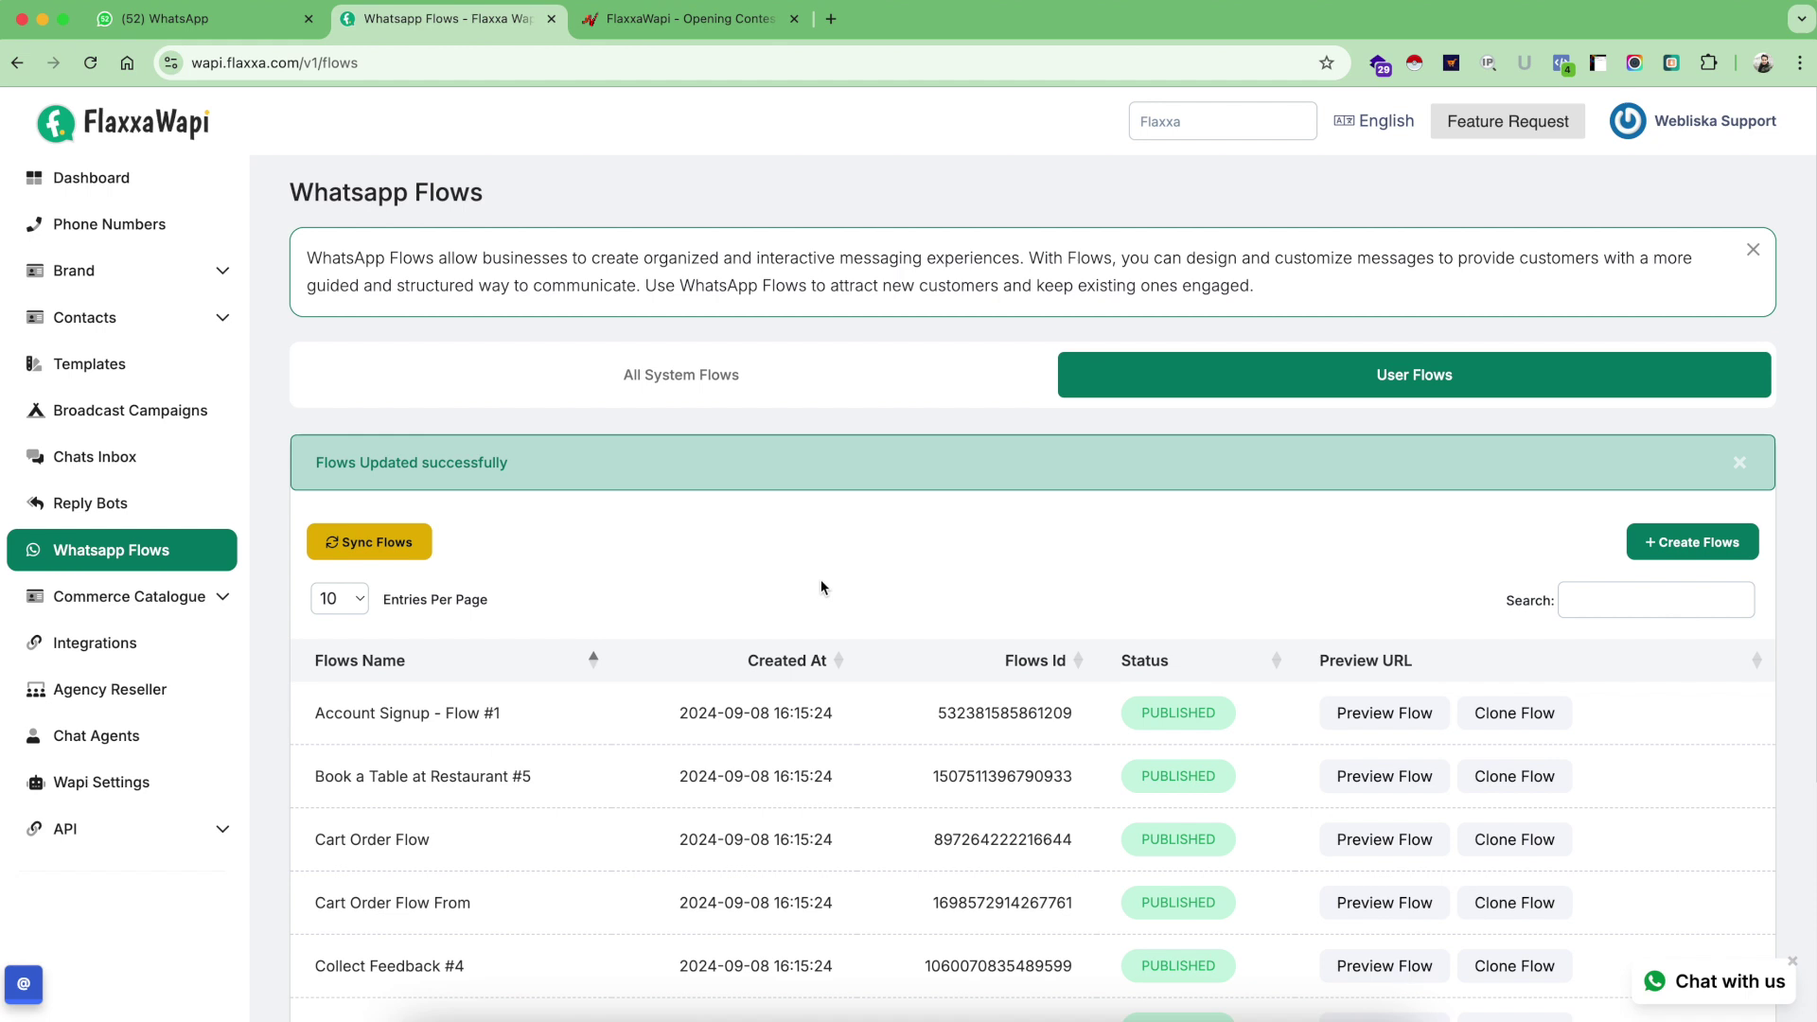
- Resync flows, verify Feedback Form Test shows Published, and preview its form
click(376, 549)
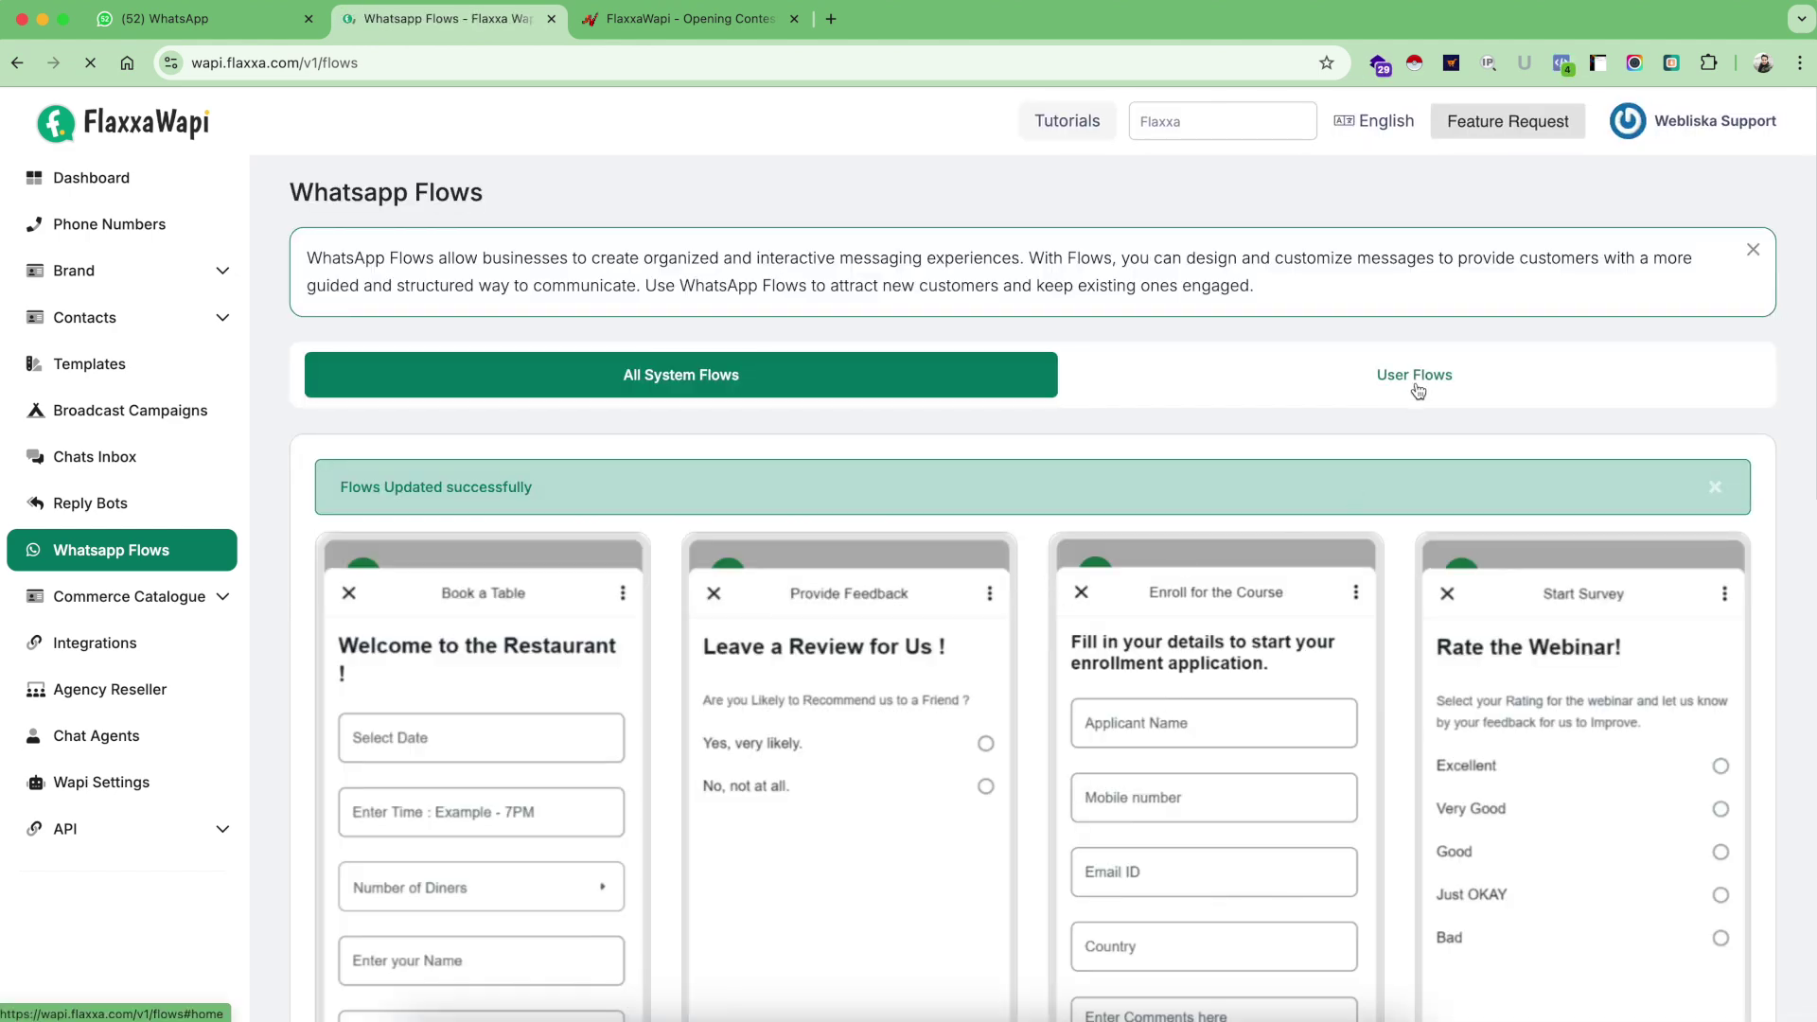
click(1421, 379)
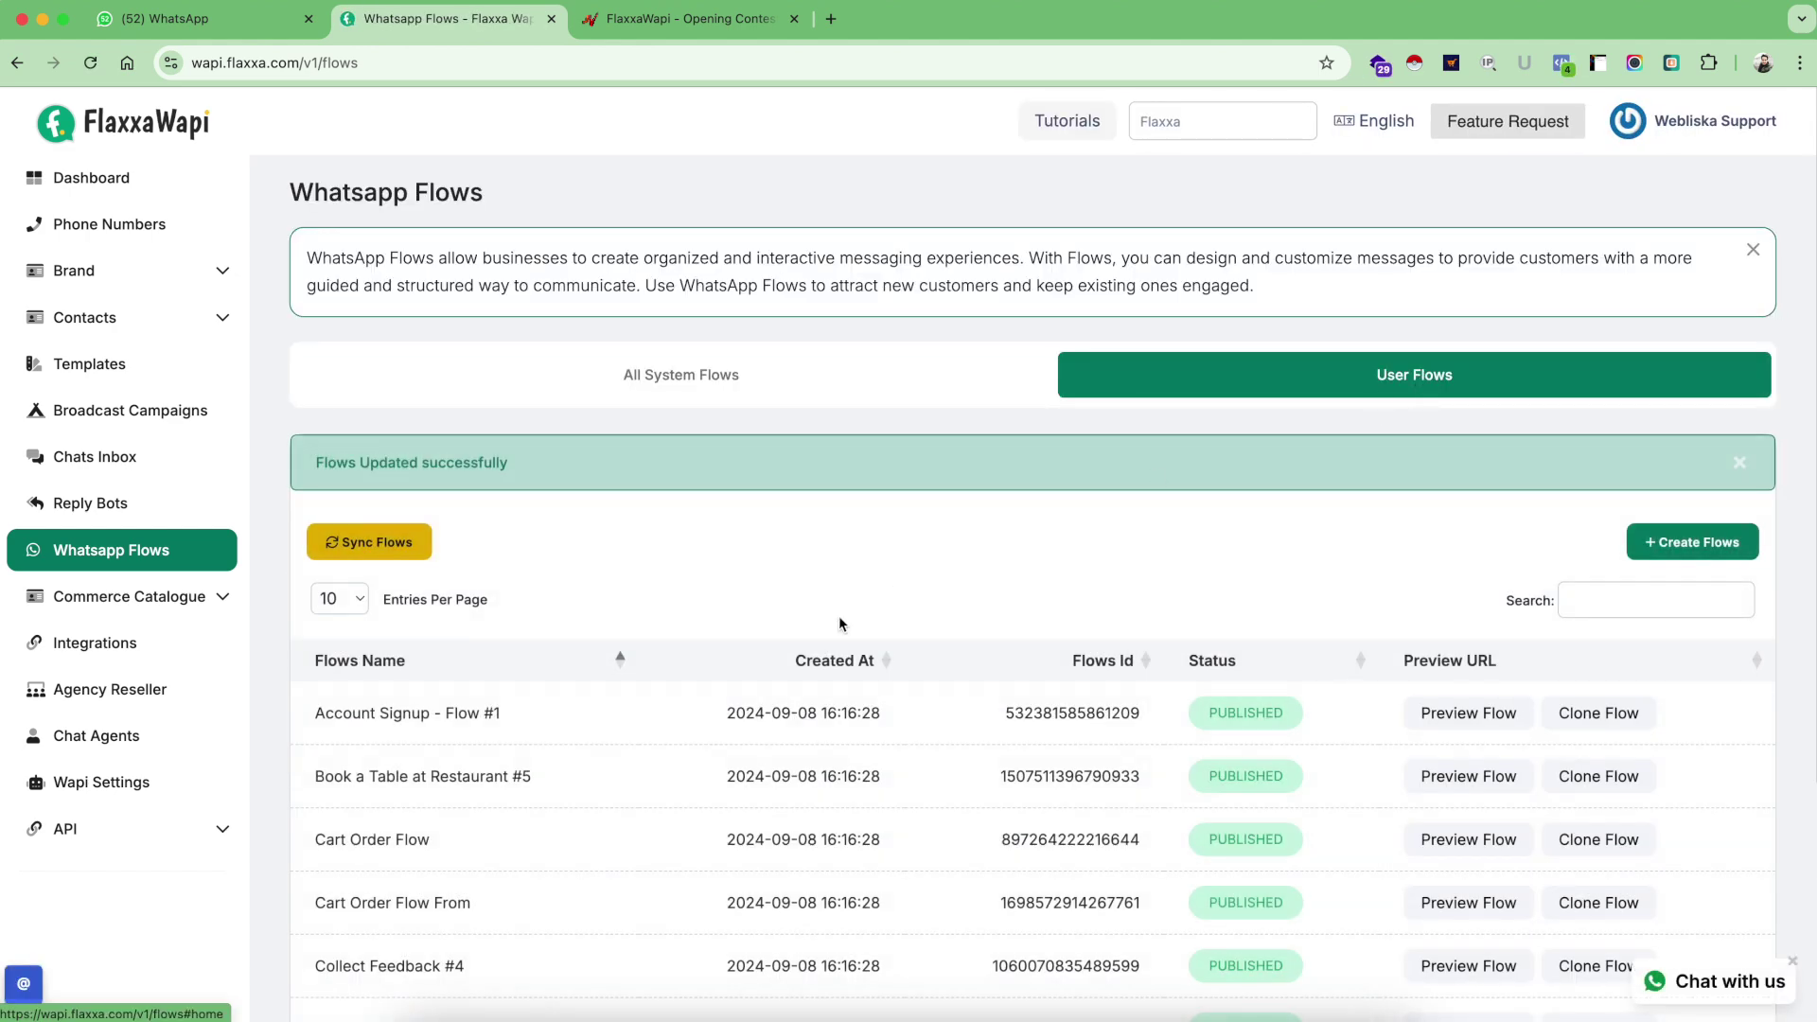
scroll(839, 615, down, 4)
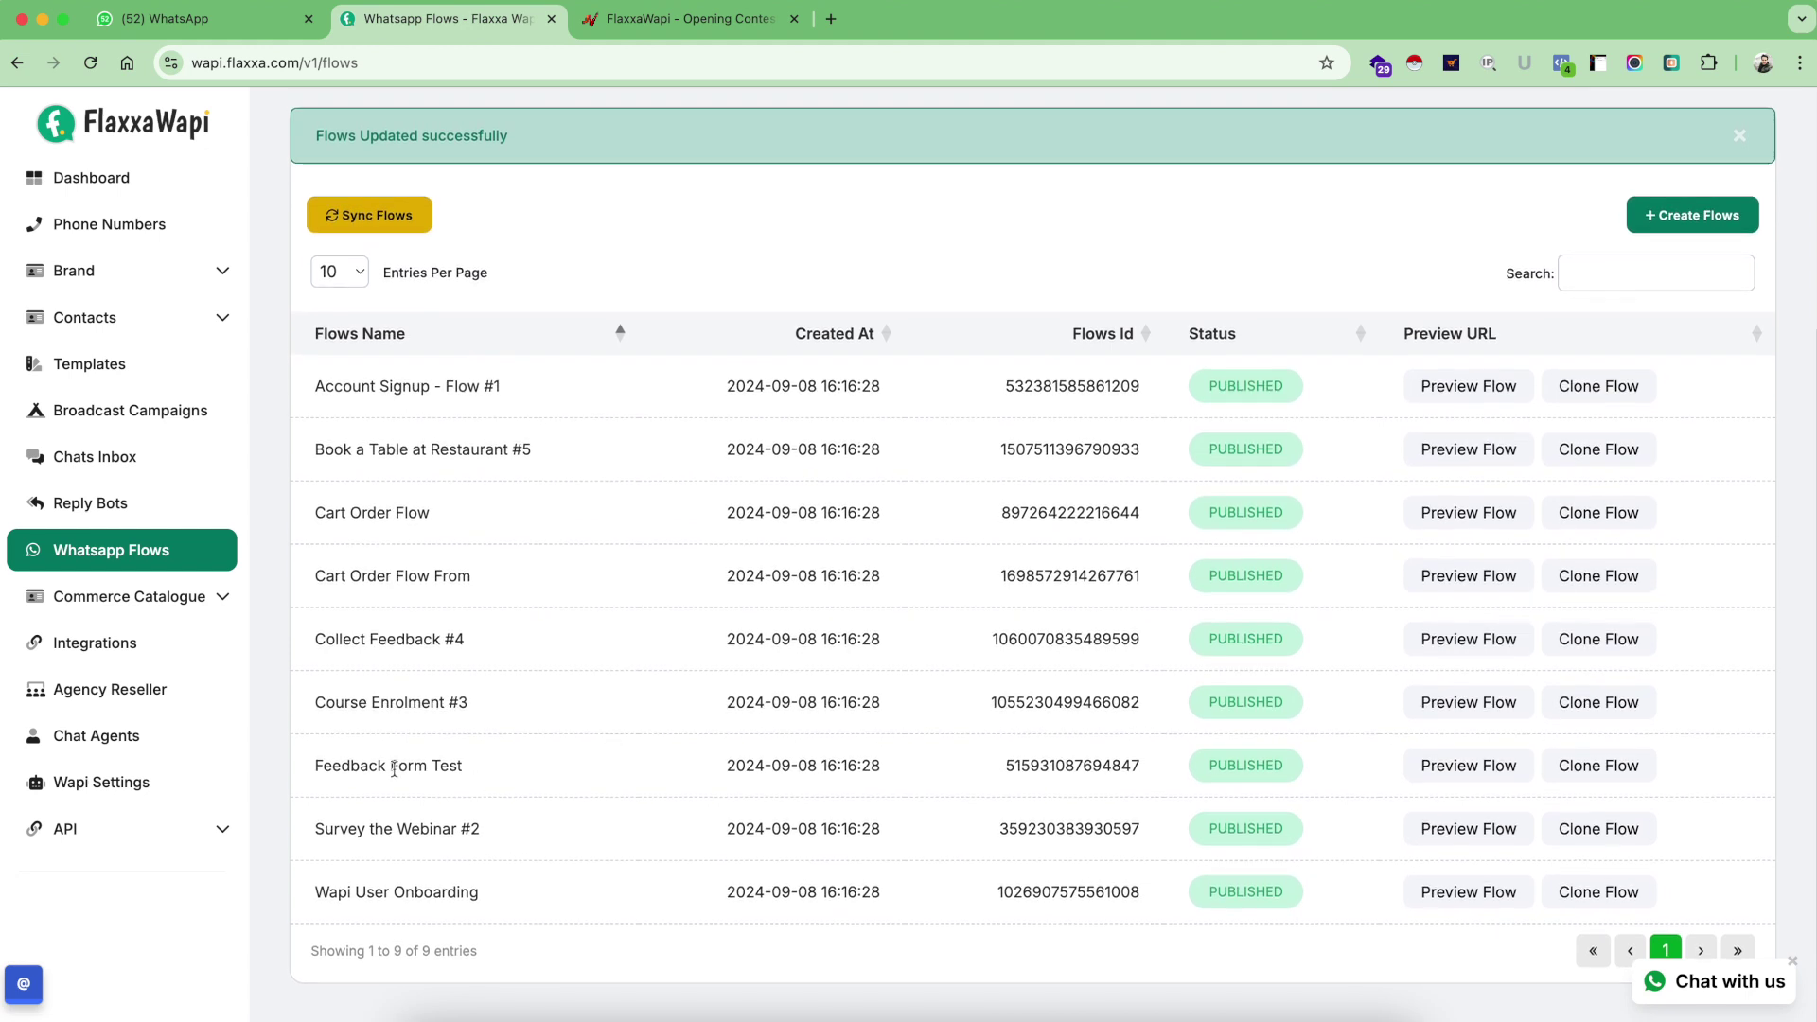
click(315, 771)
drag(316, 771, 467, 767)
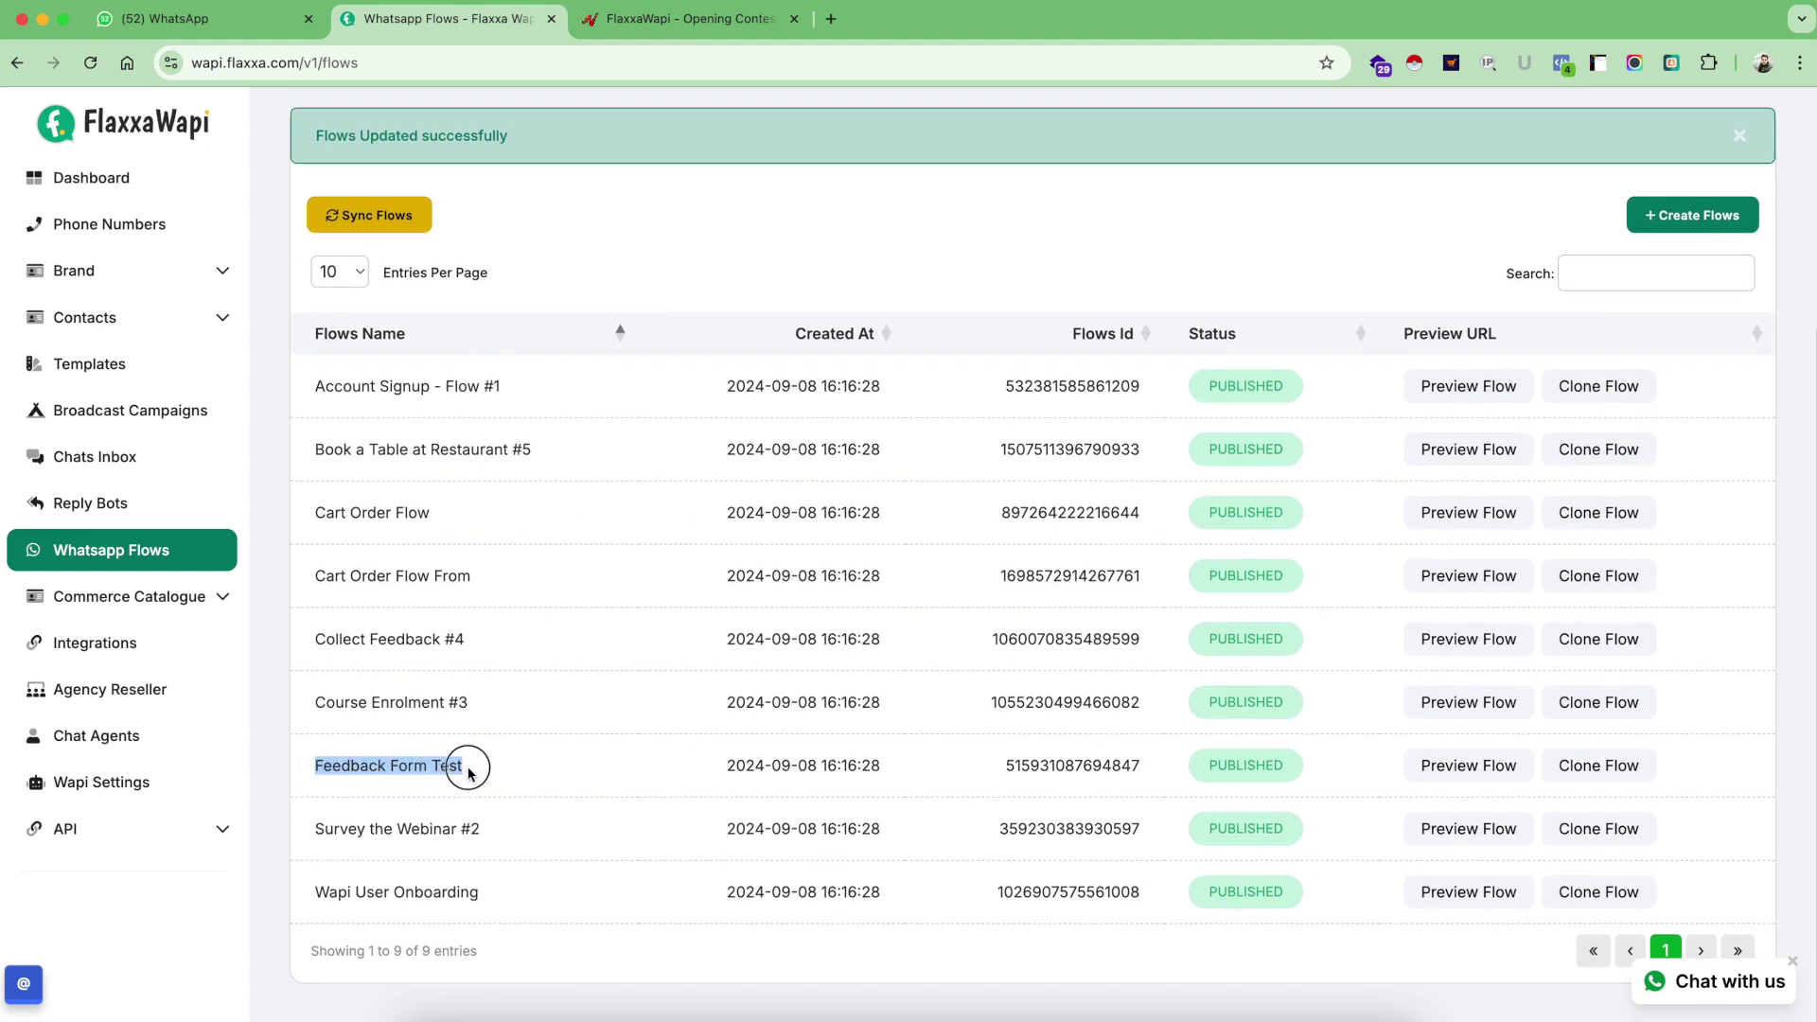
click(1457, 776)
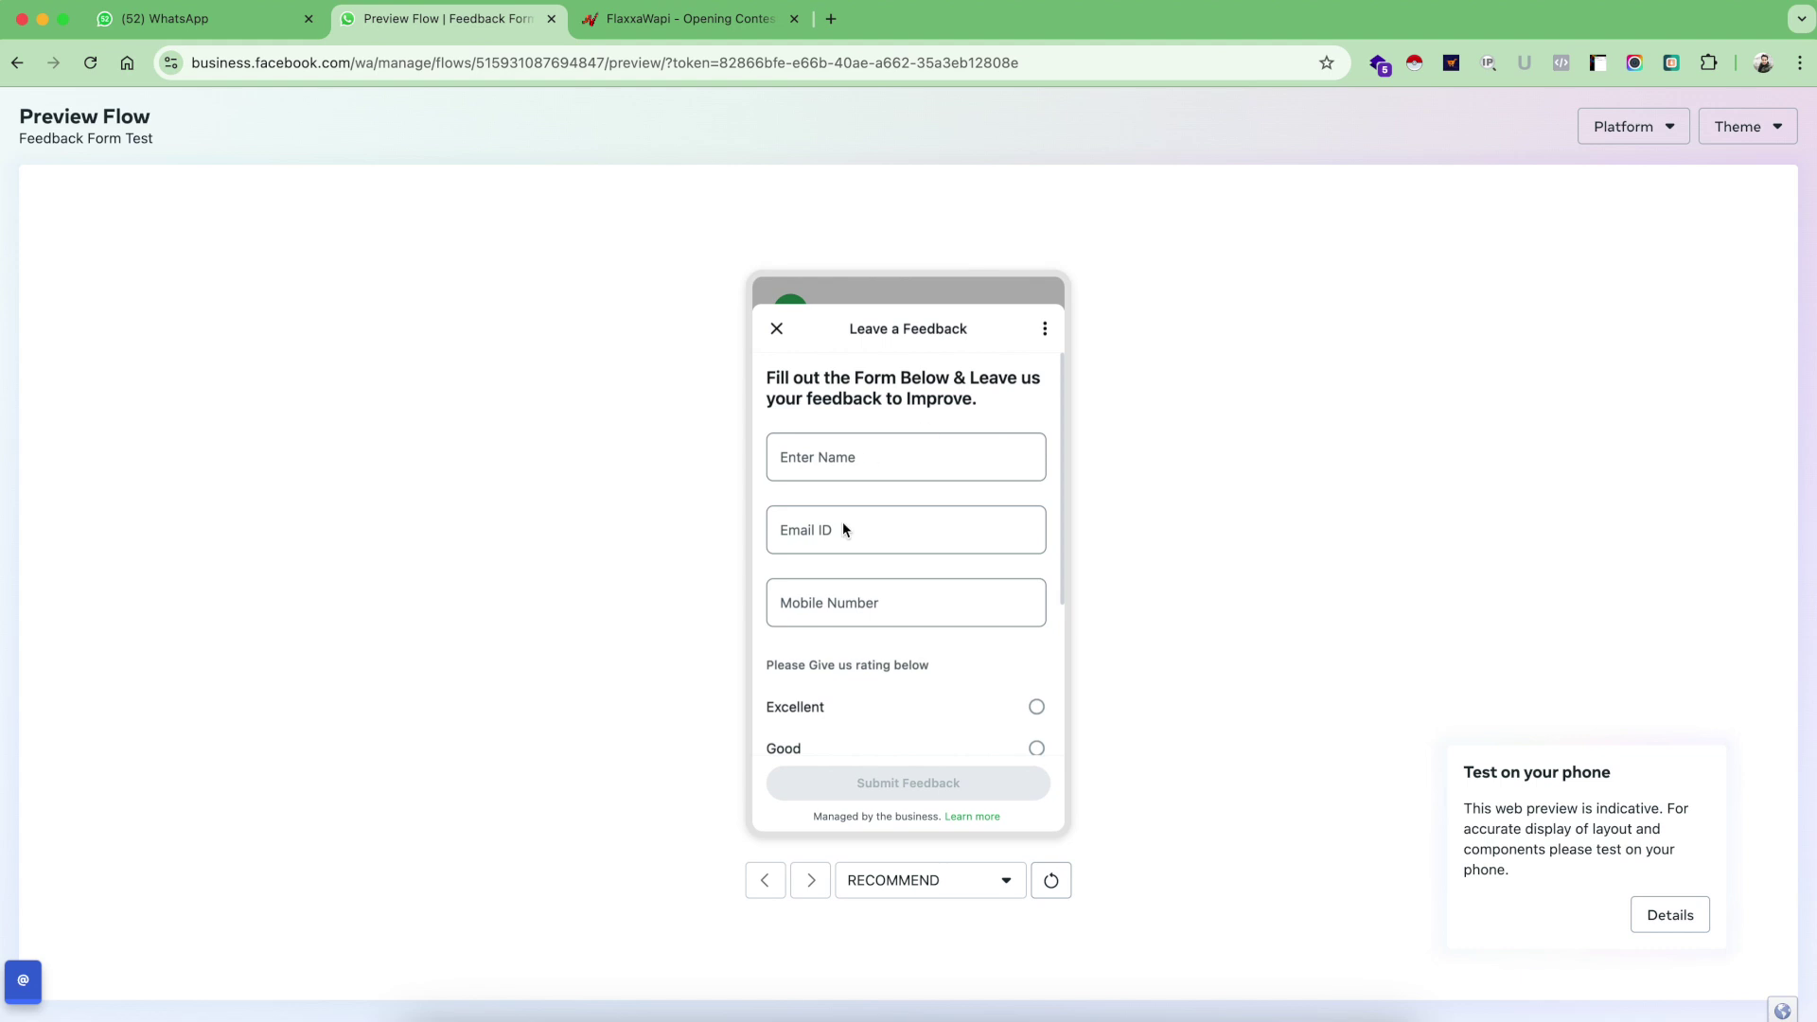
scroll(887, 475, down, 5)
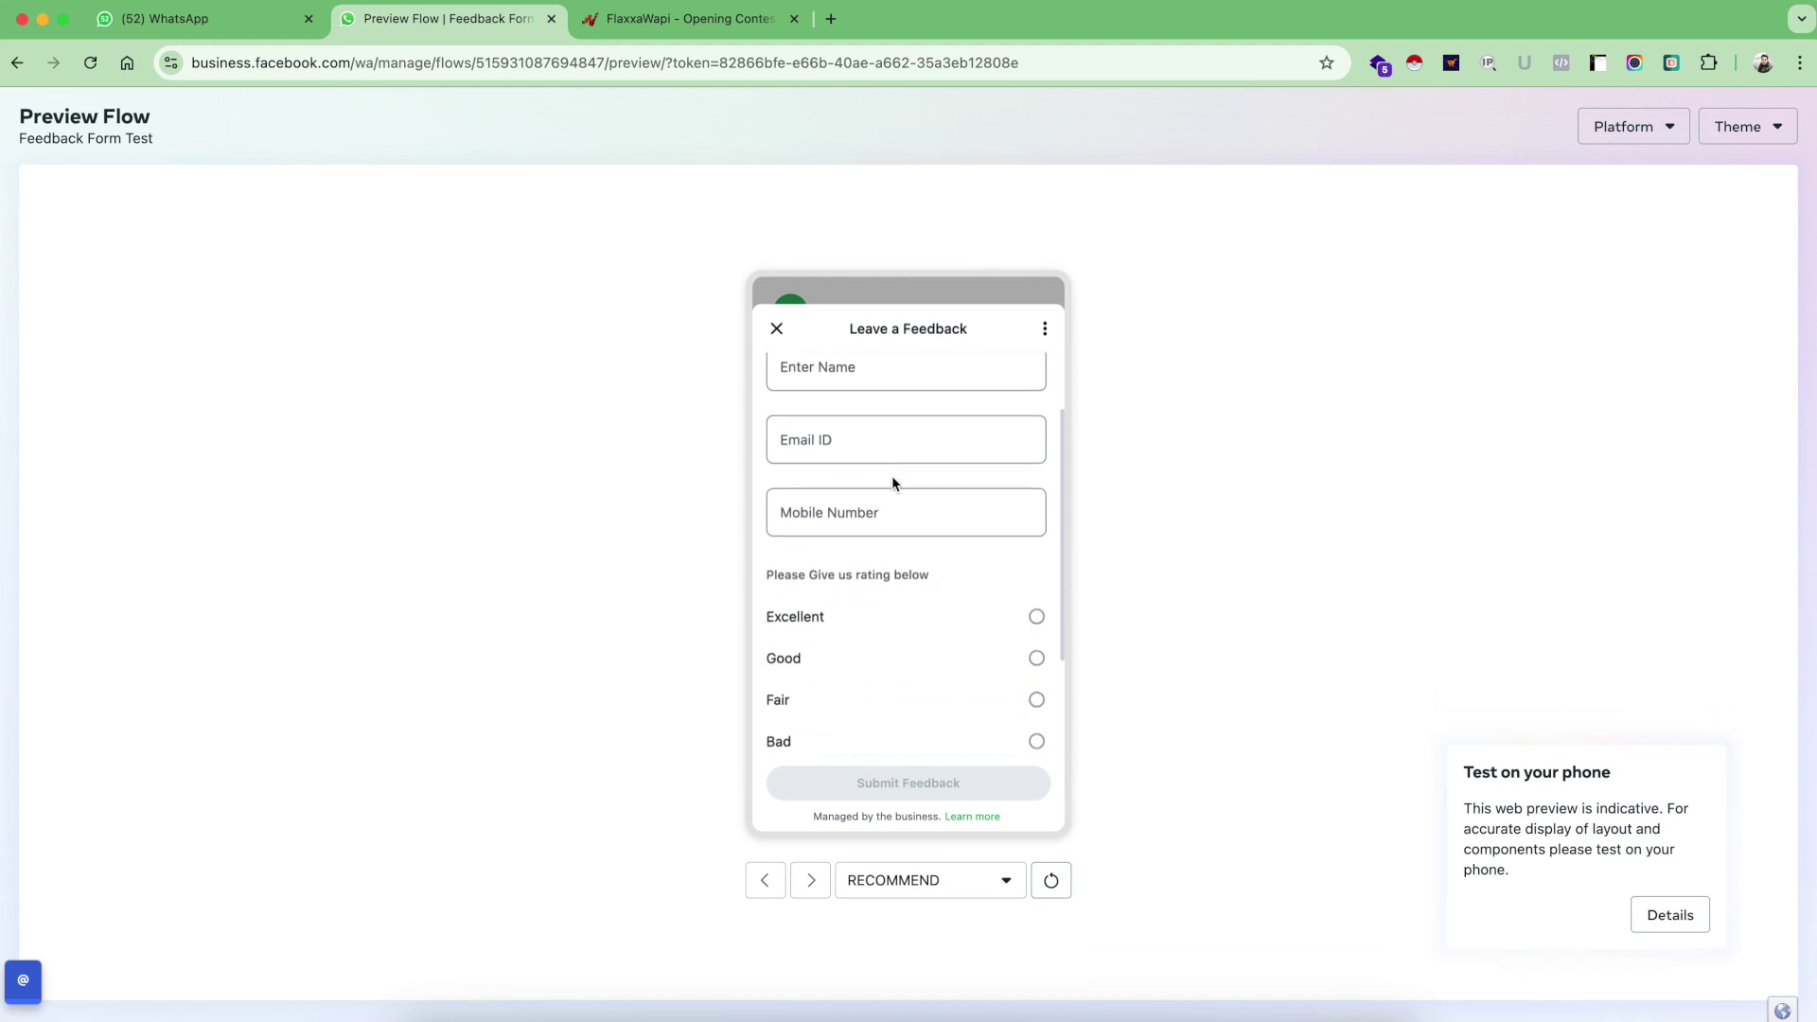
scroll(946, 548, down, 2)
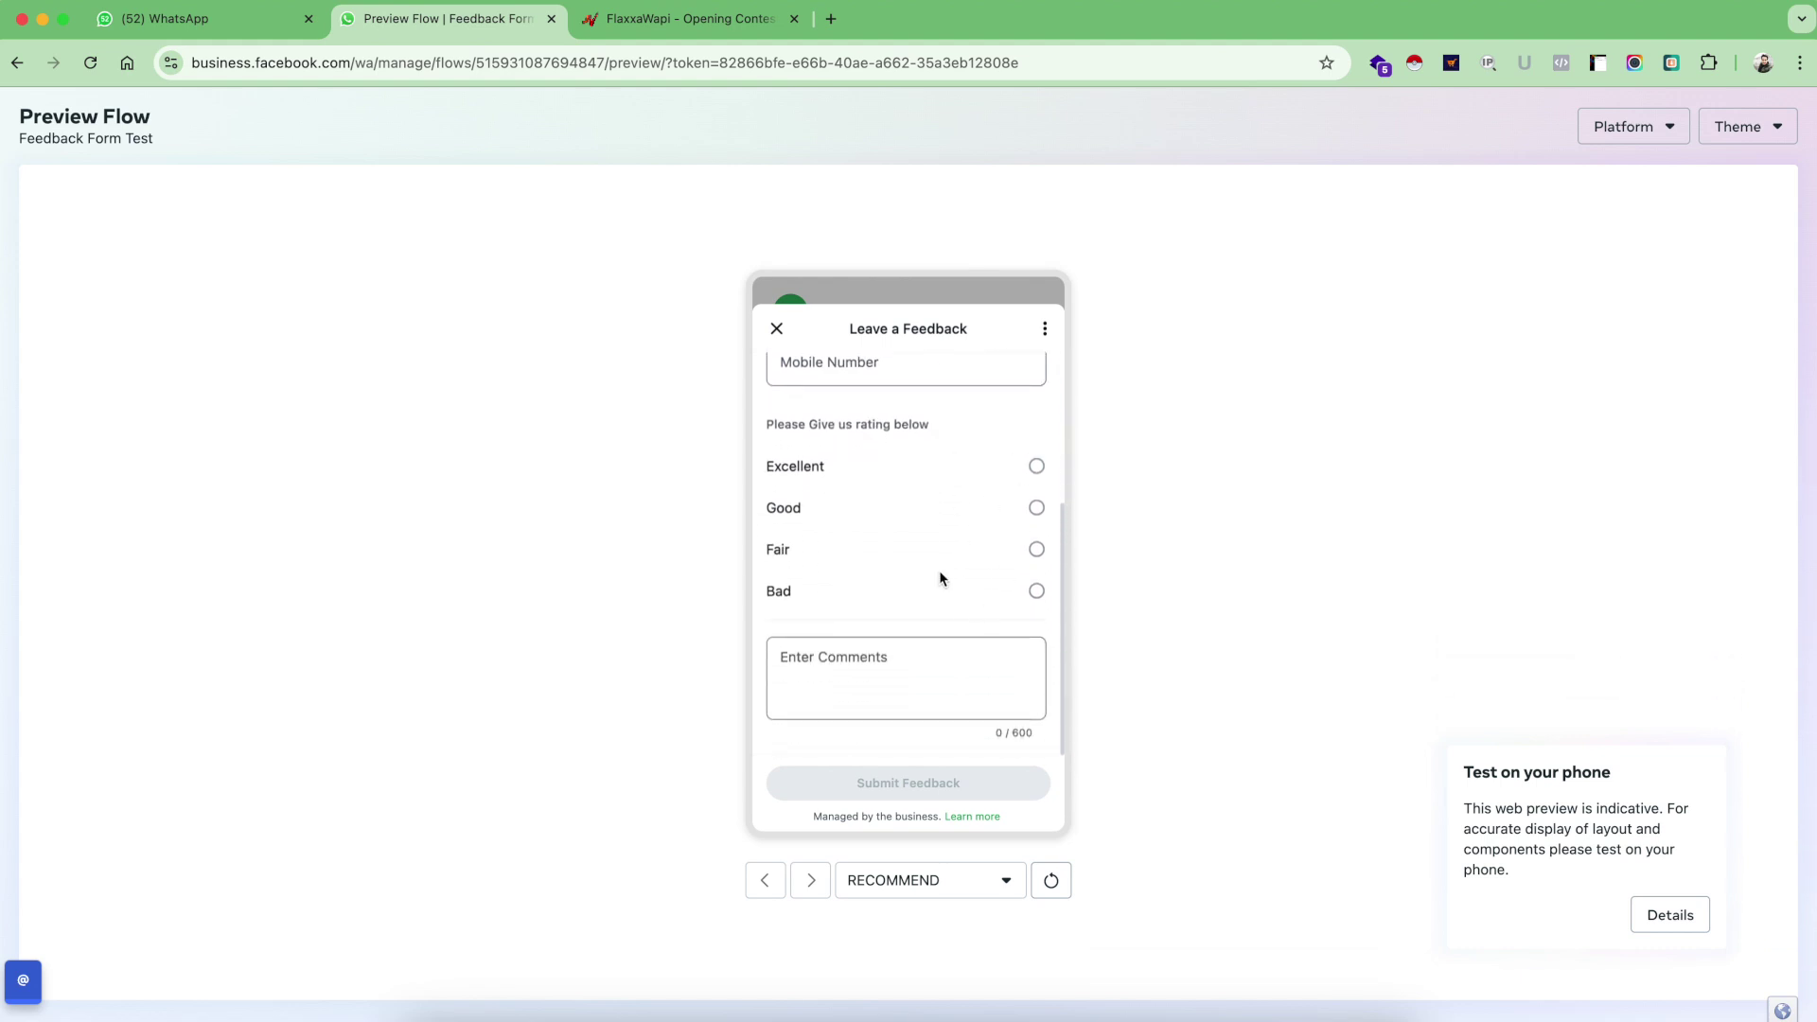
scroll(939, 570, up, 5)
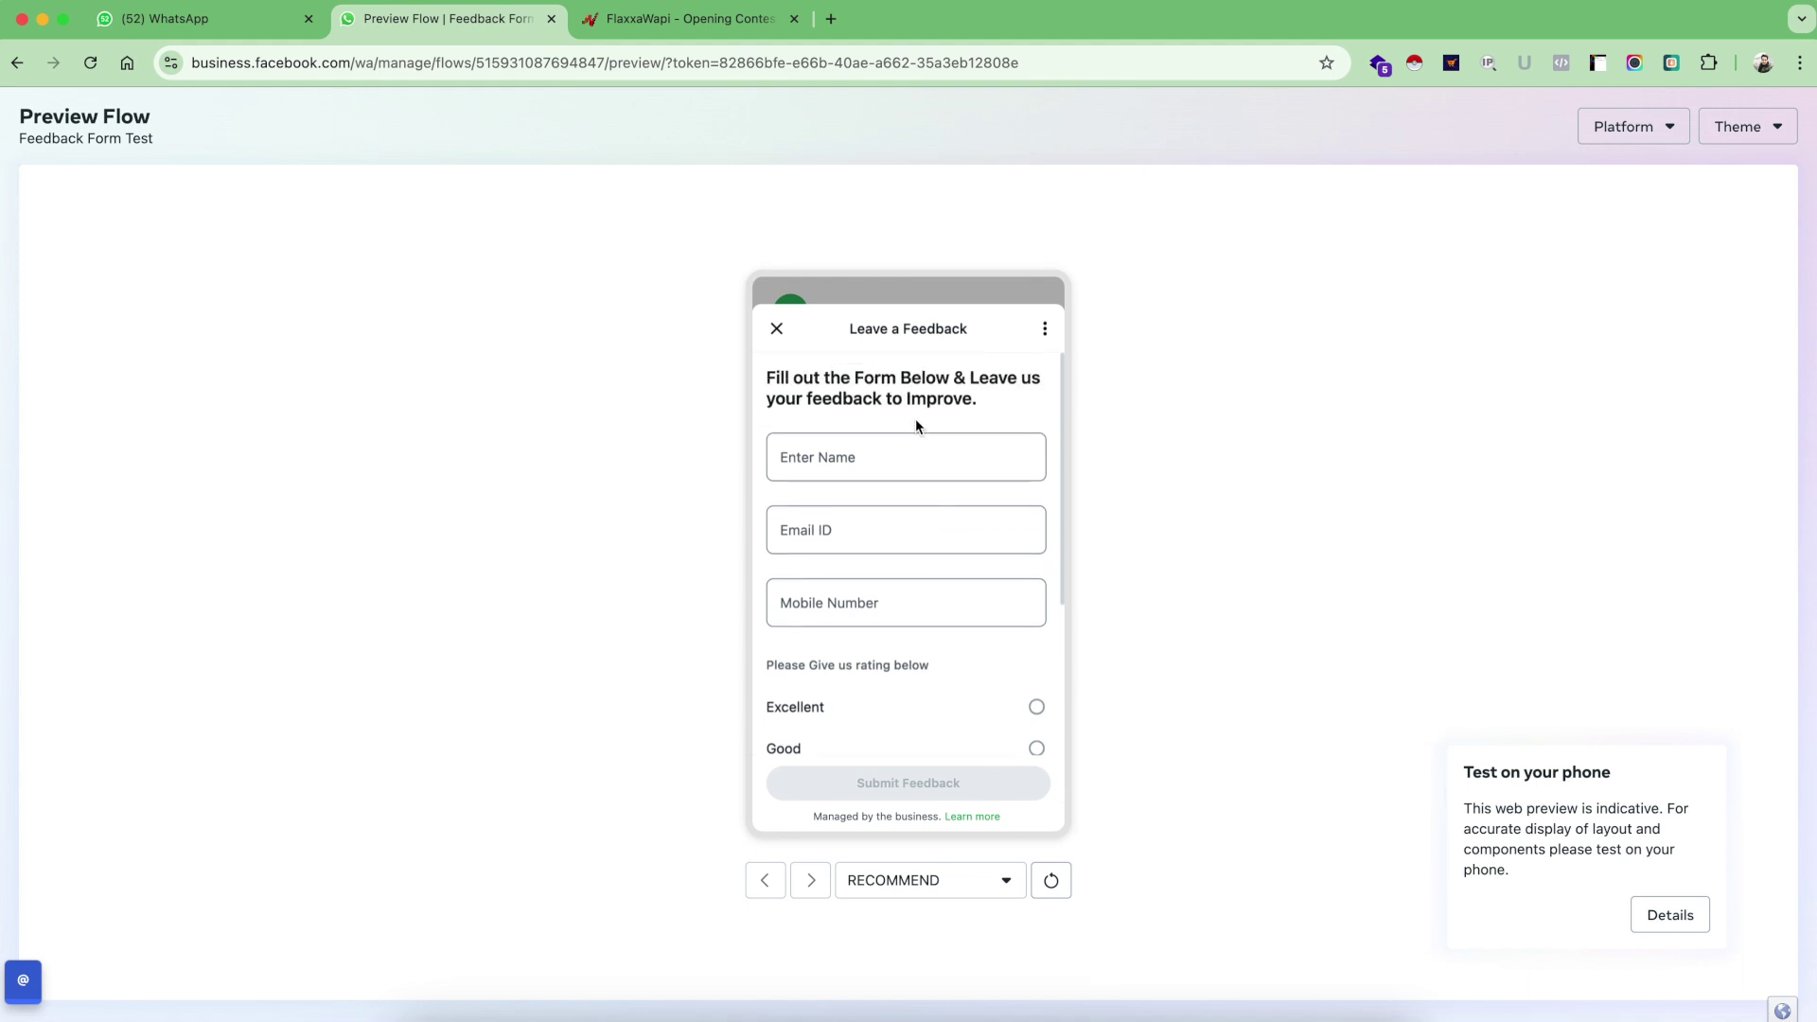
scroll(924, 463, down, 5)
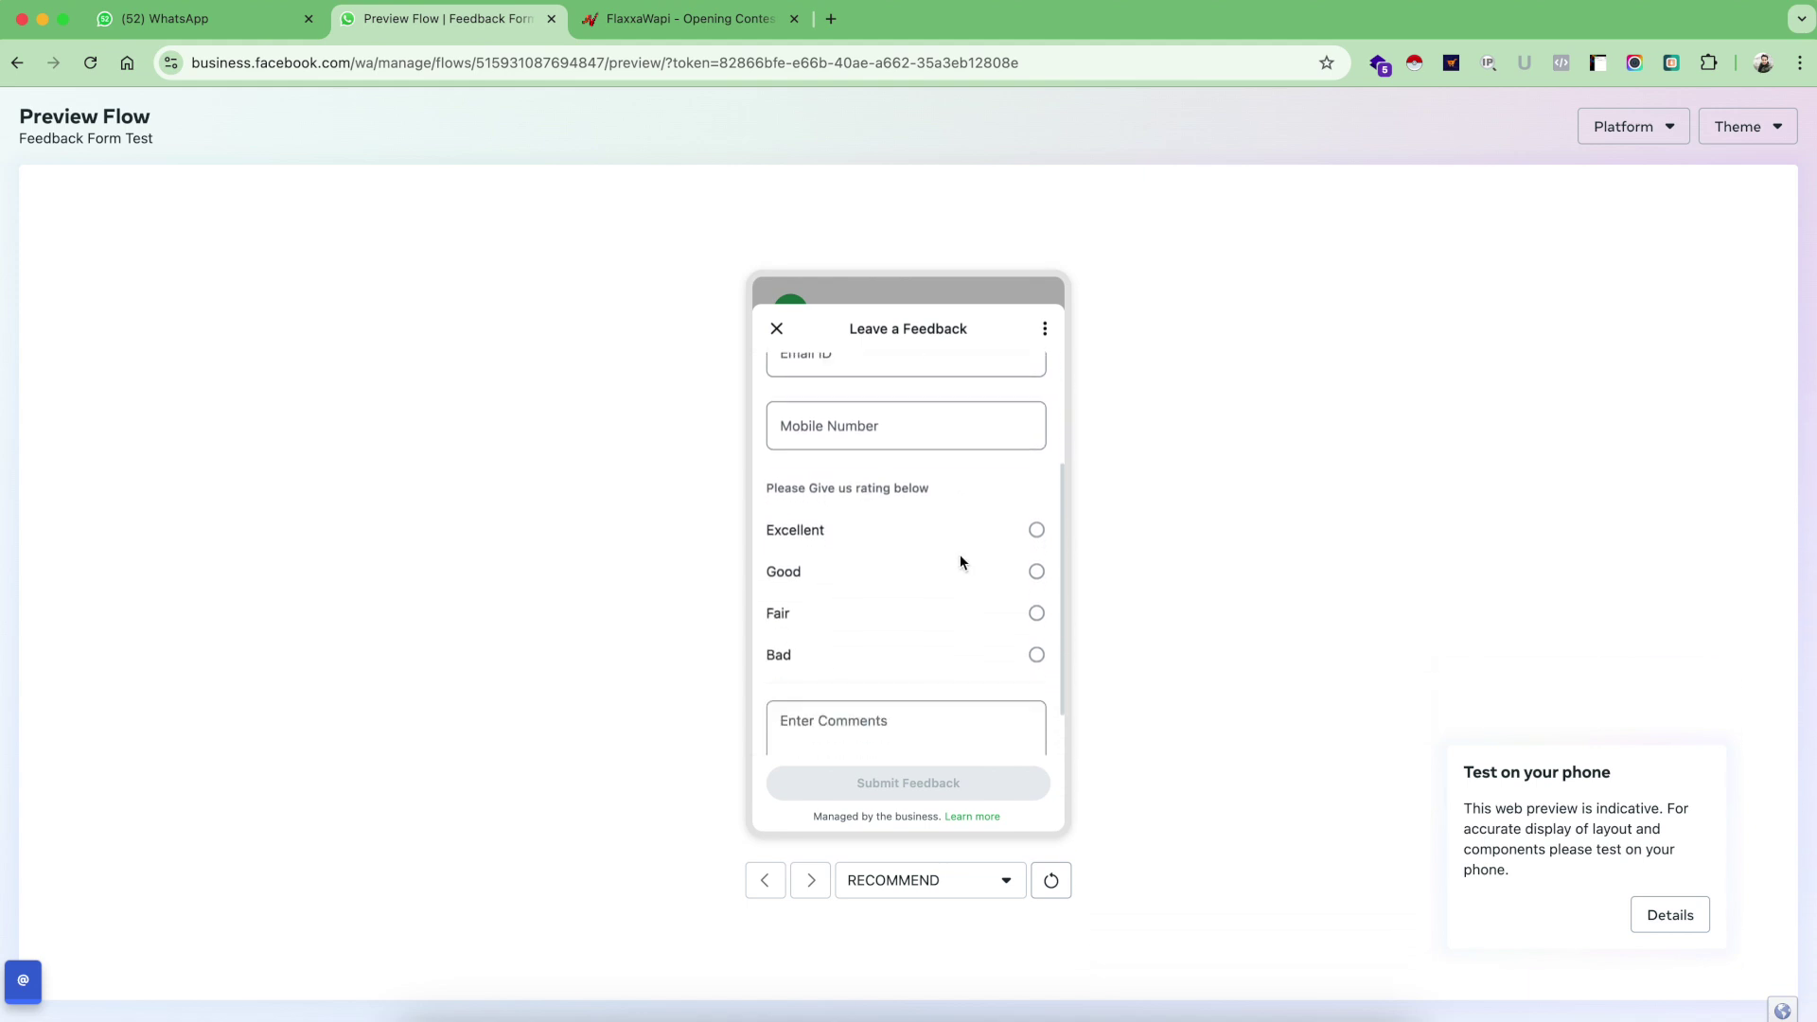
click(1036, 549)
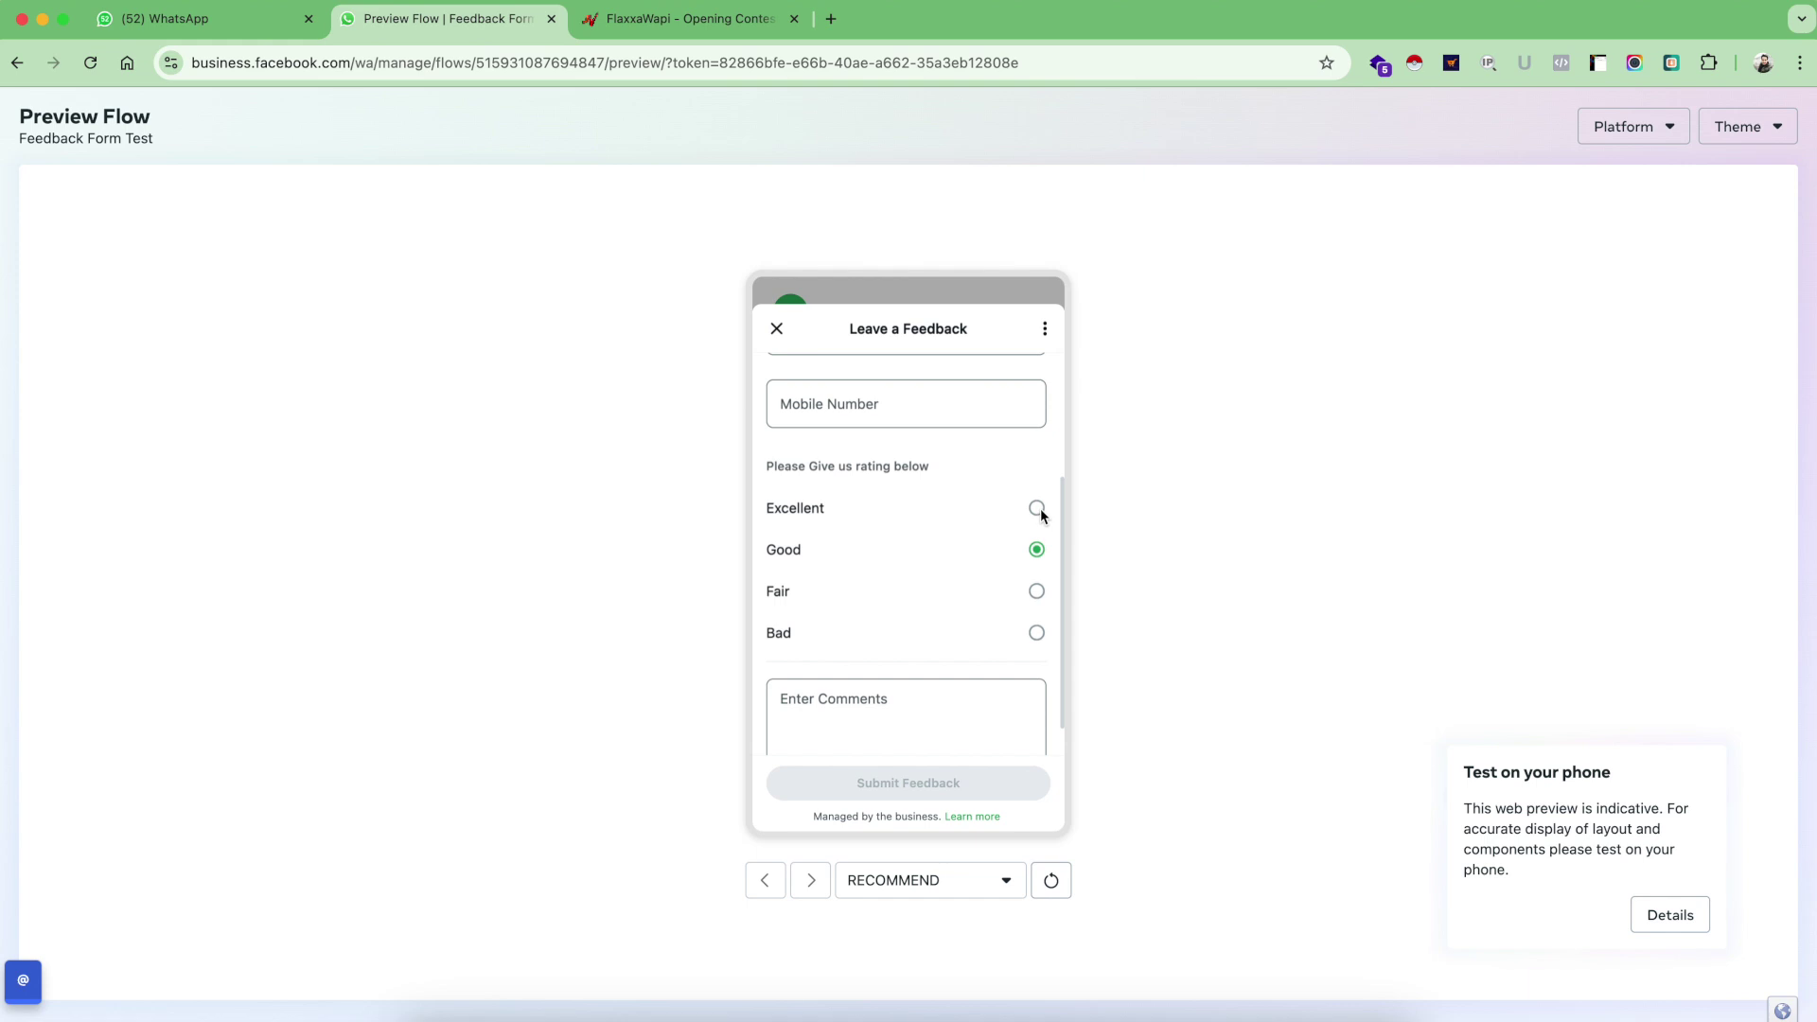
click(1036, 507)
click(1036, 590)
scroll(910, 678, down, 1)
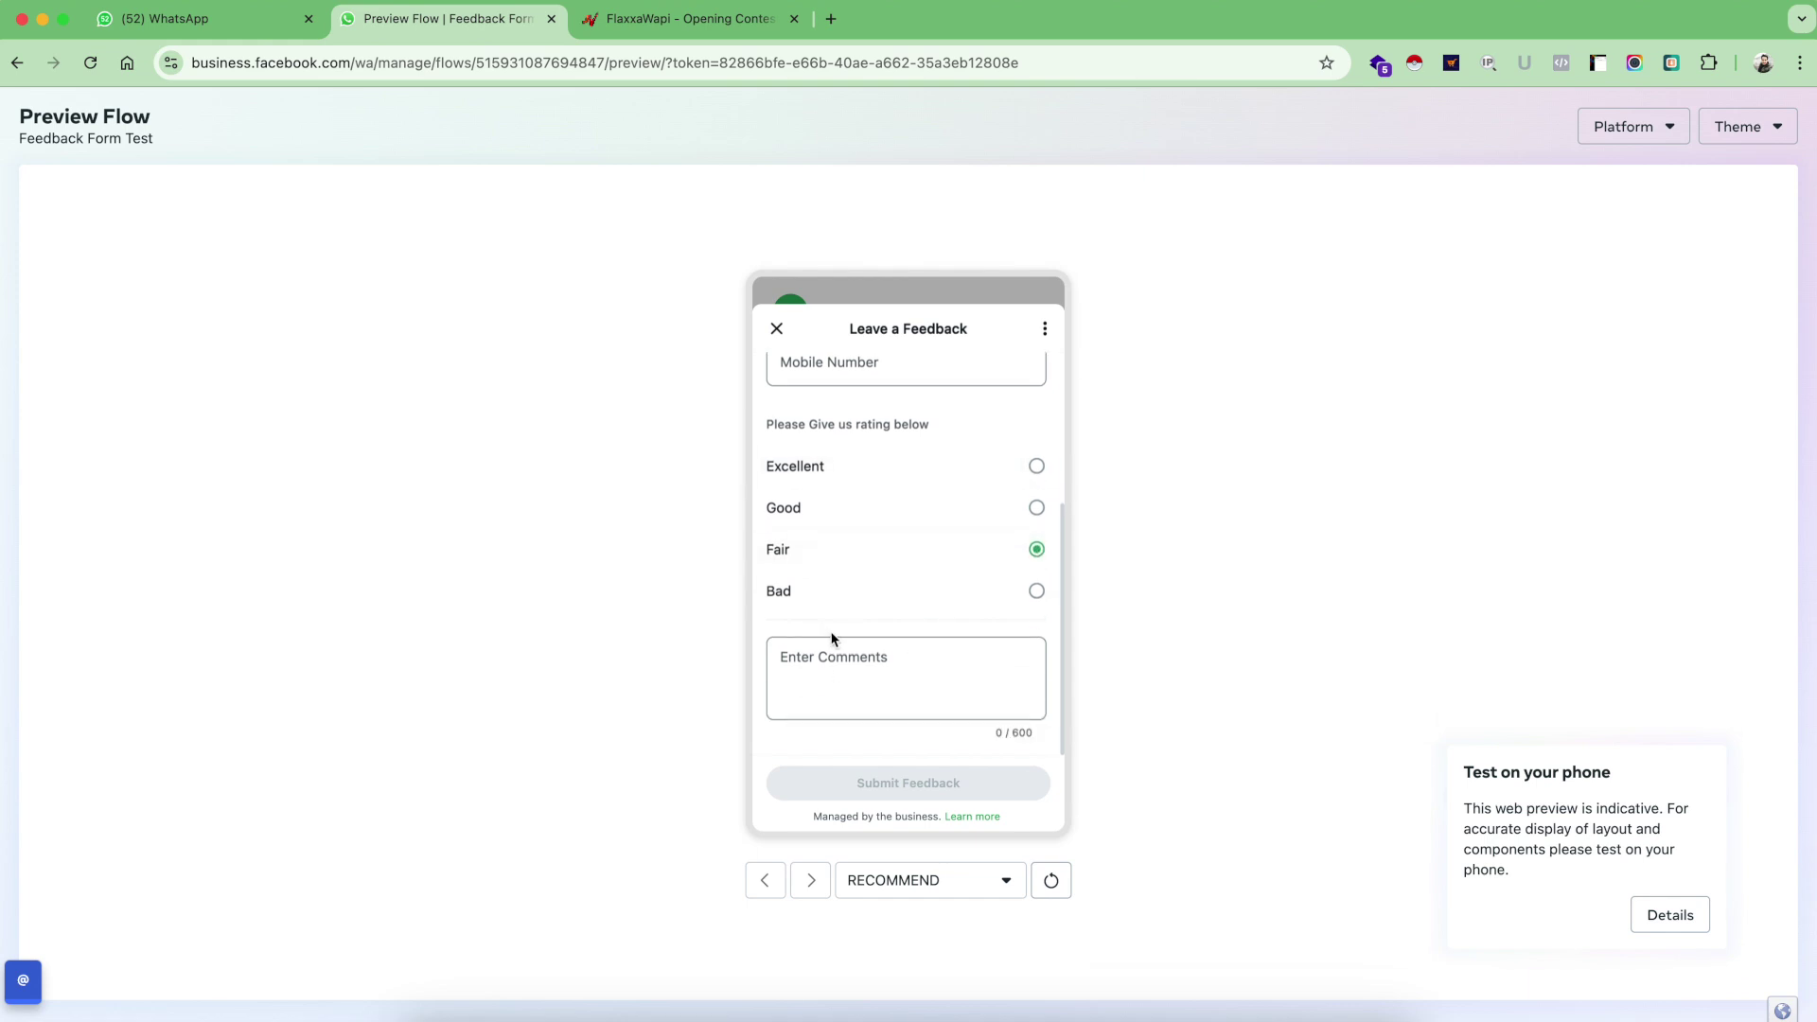
click(851, 665)
text(asdsd)
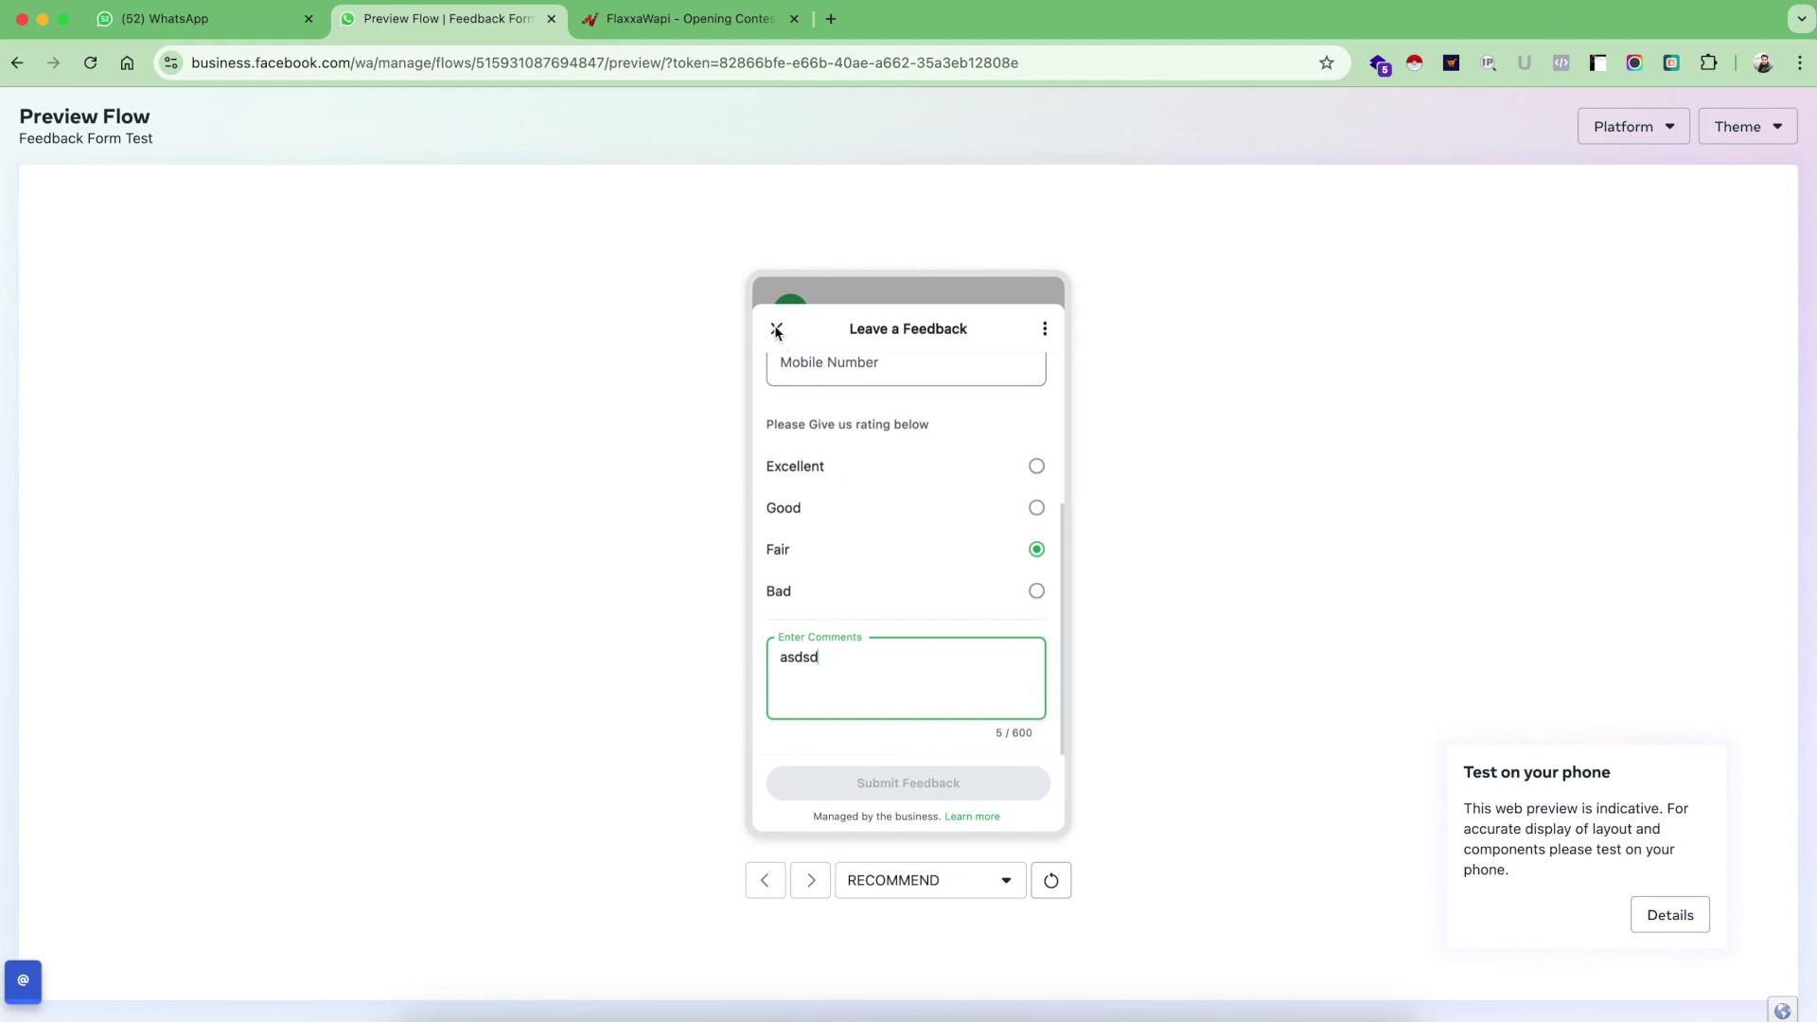
click(17, 62)
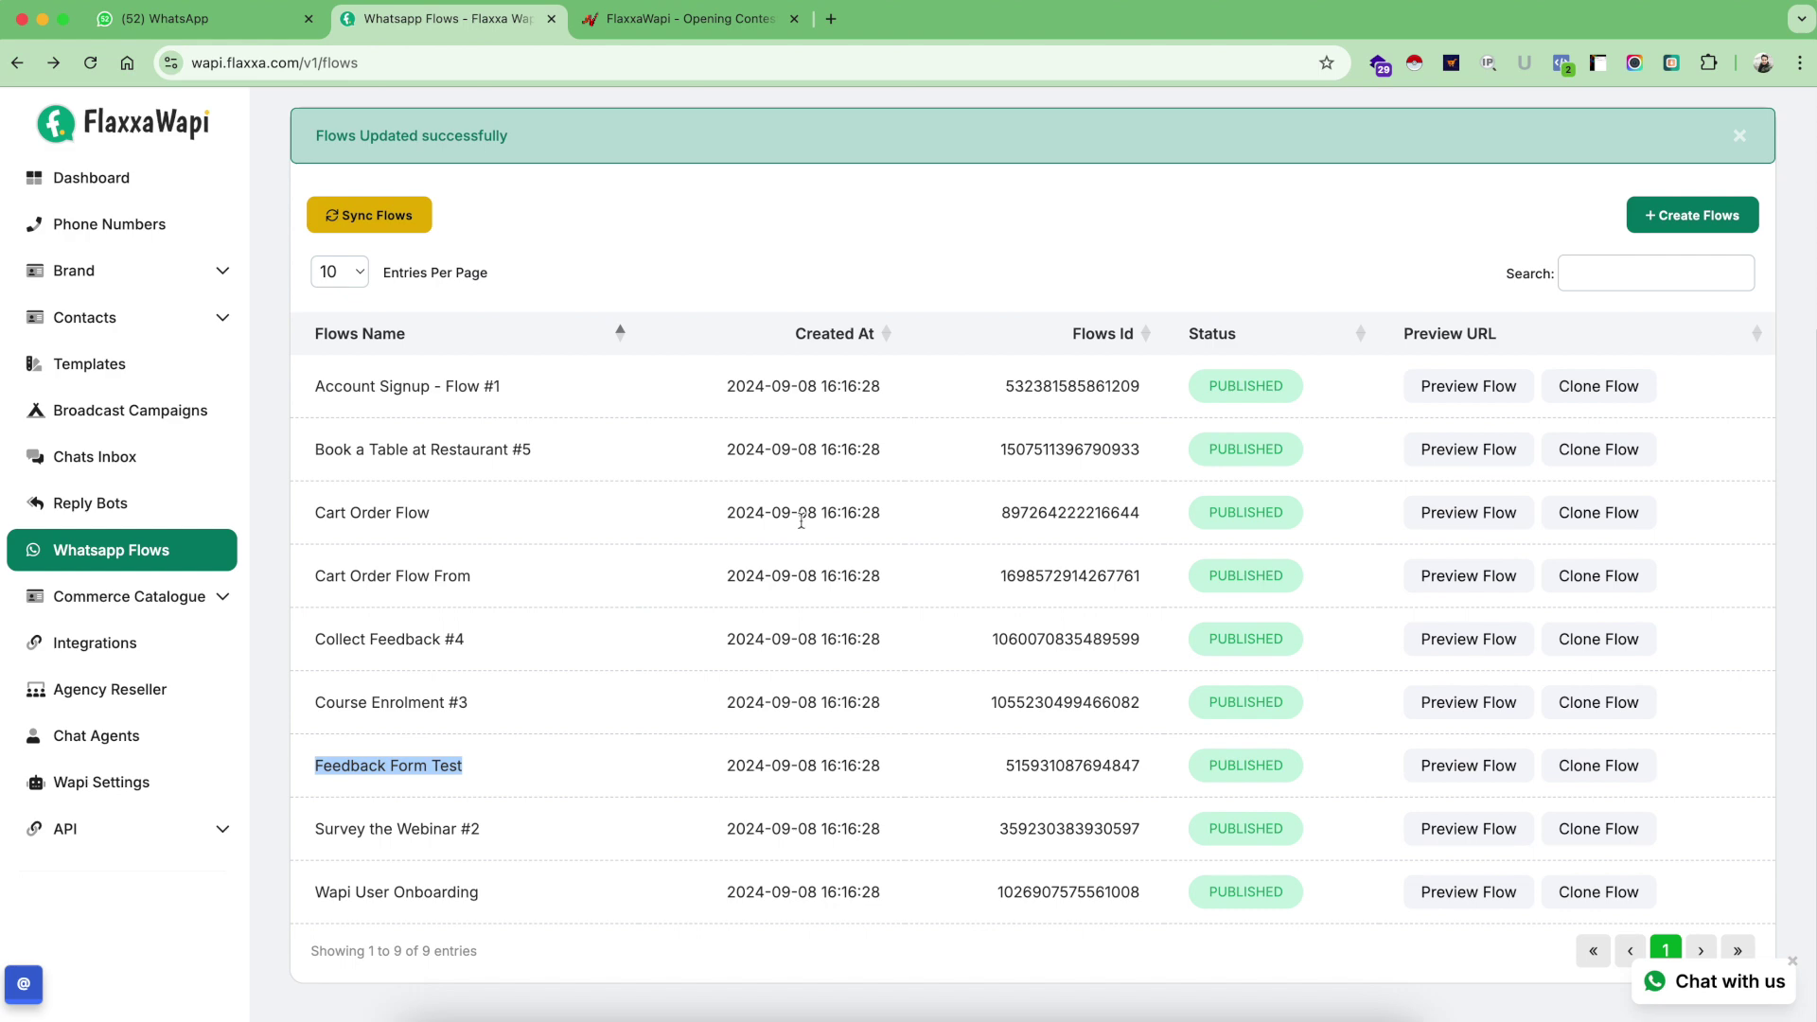
- Start a new message template from Templates and reload the Choose How To Create page
scroll(629, 581, up, 3)
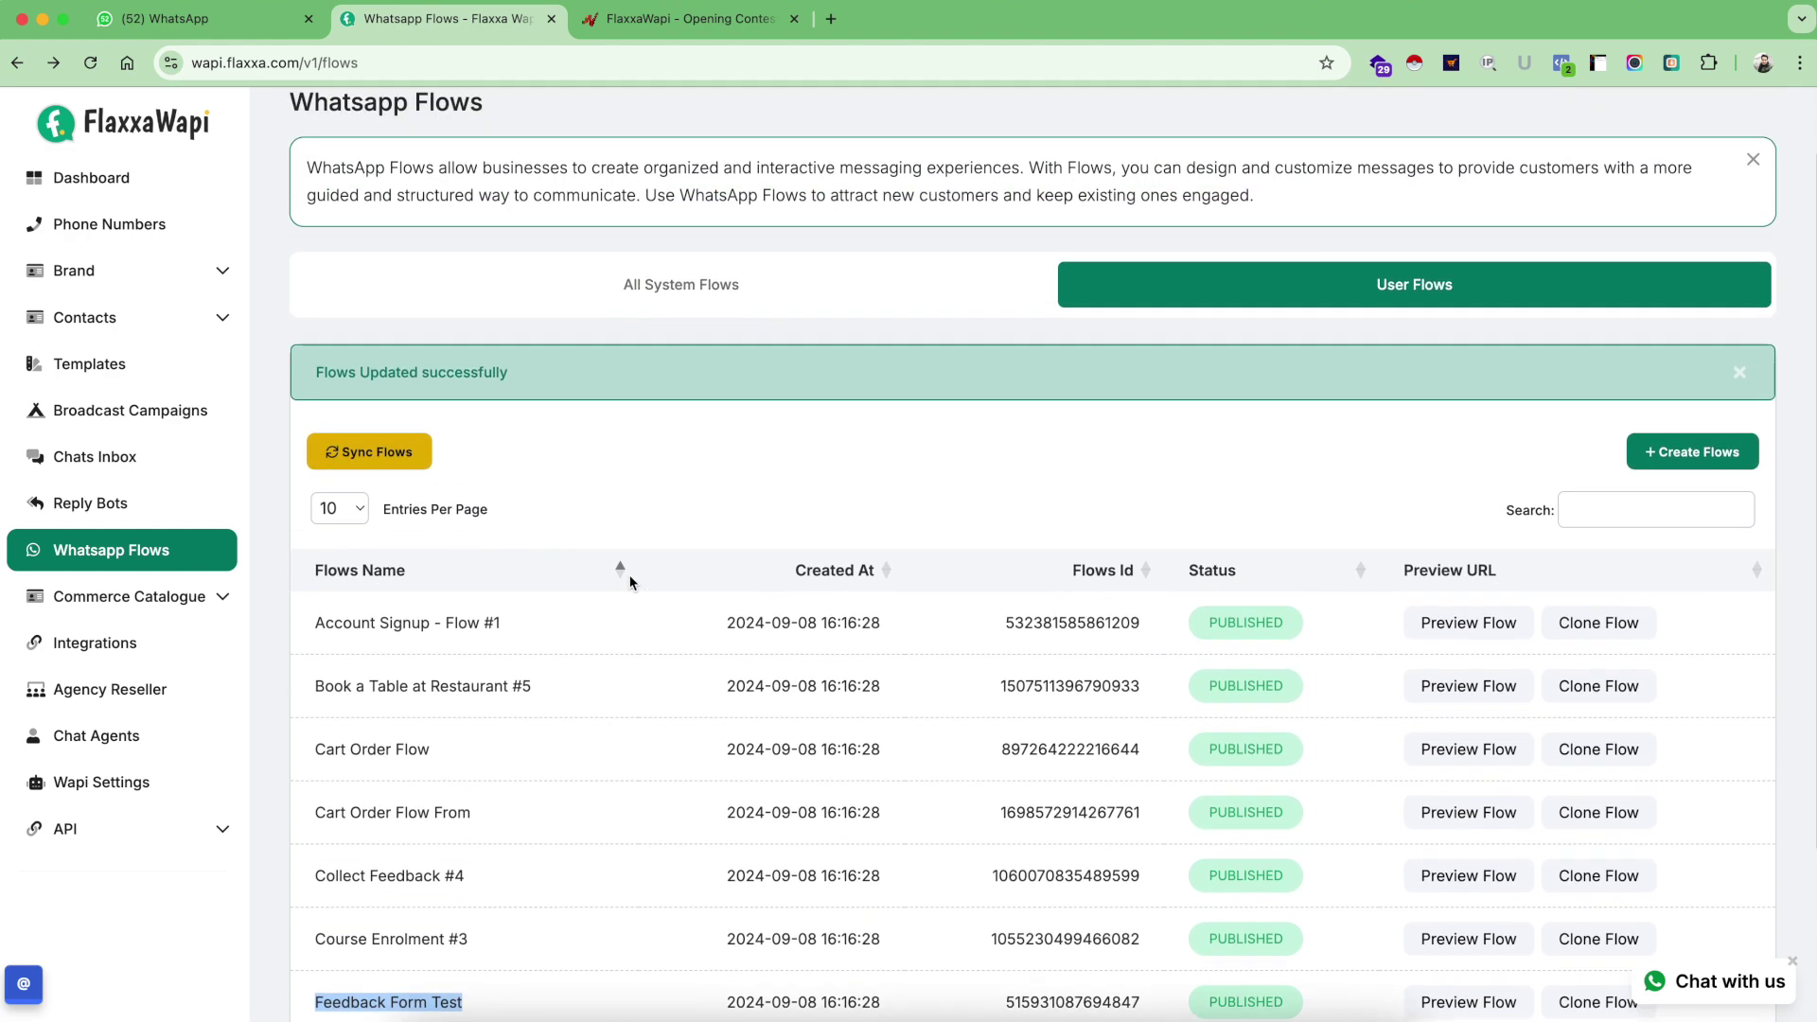
click(95, 366)
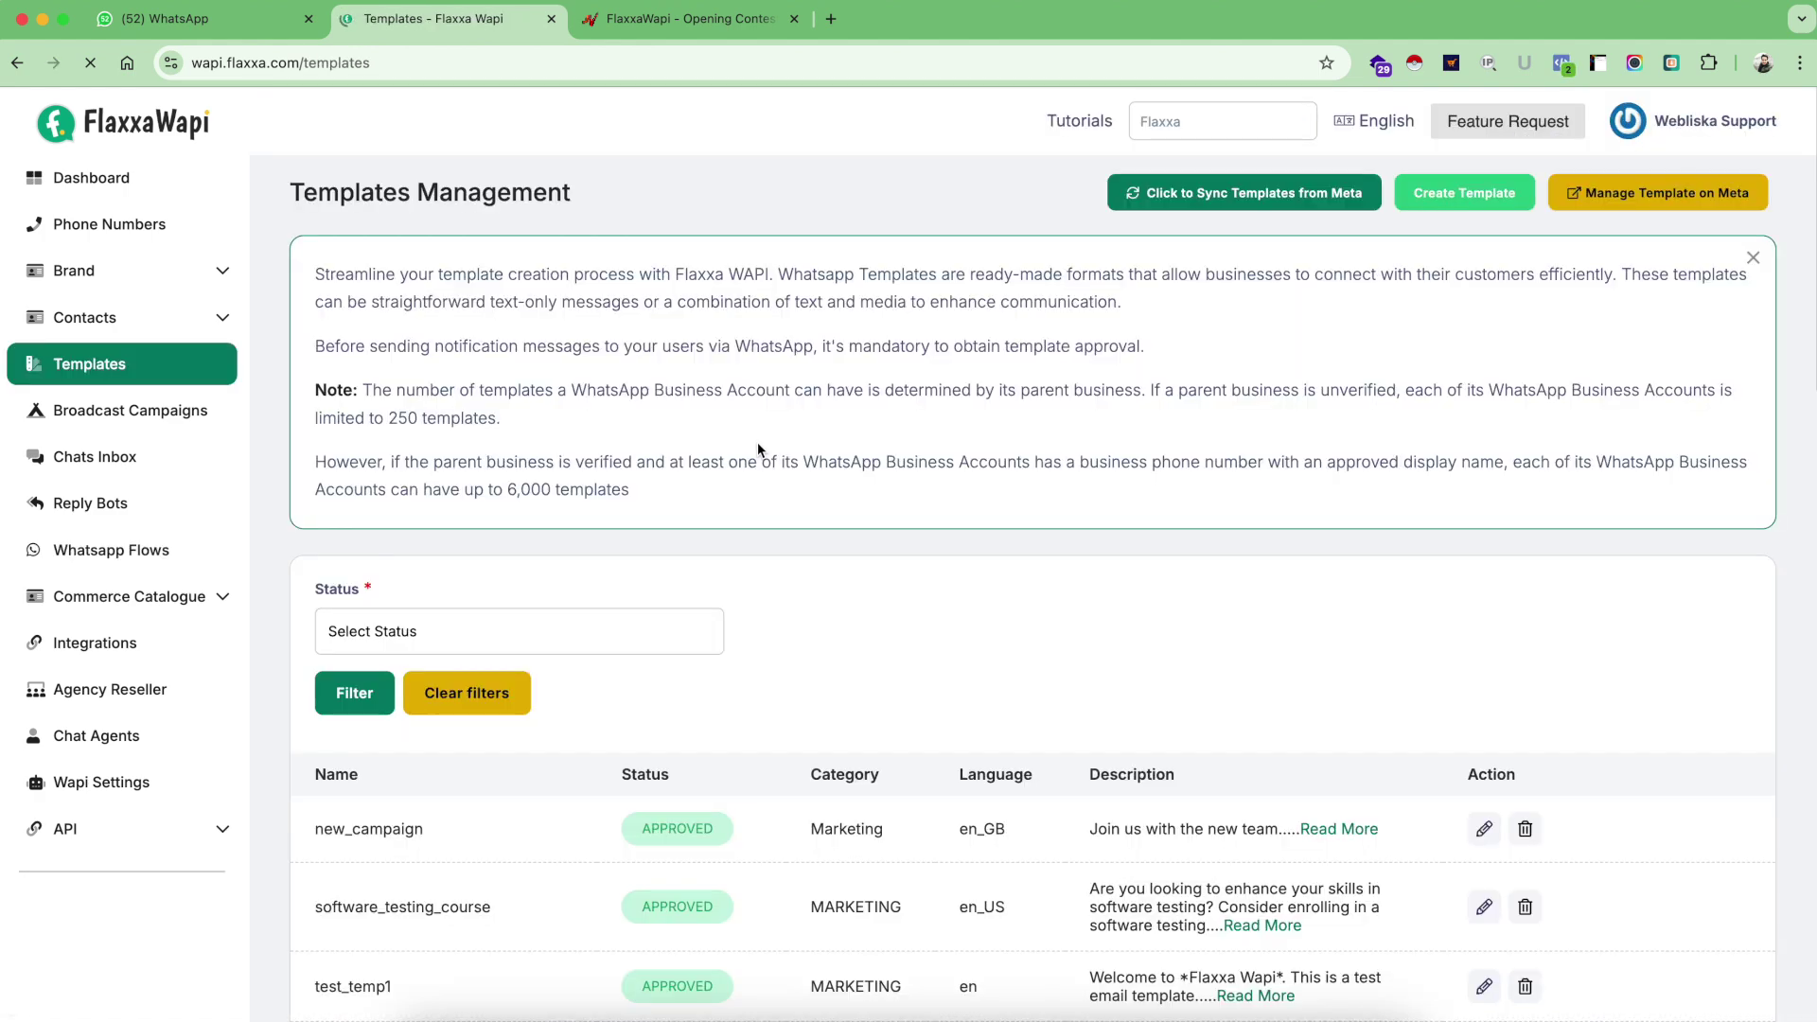
click(1454, 194)
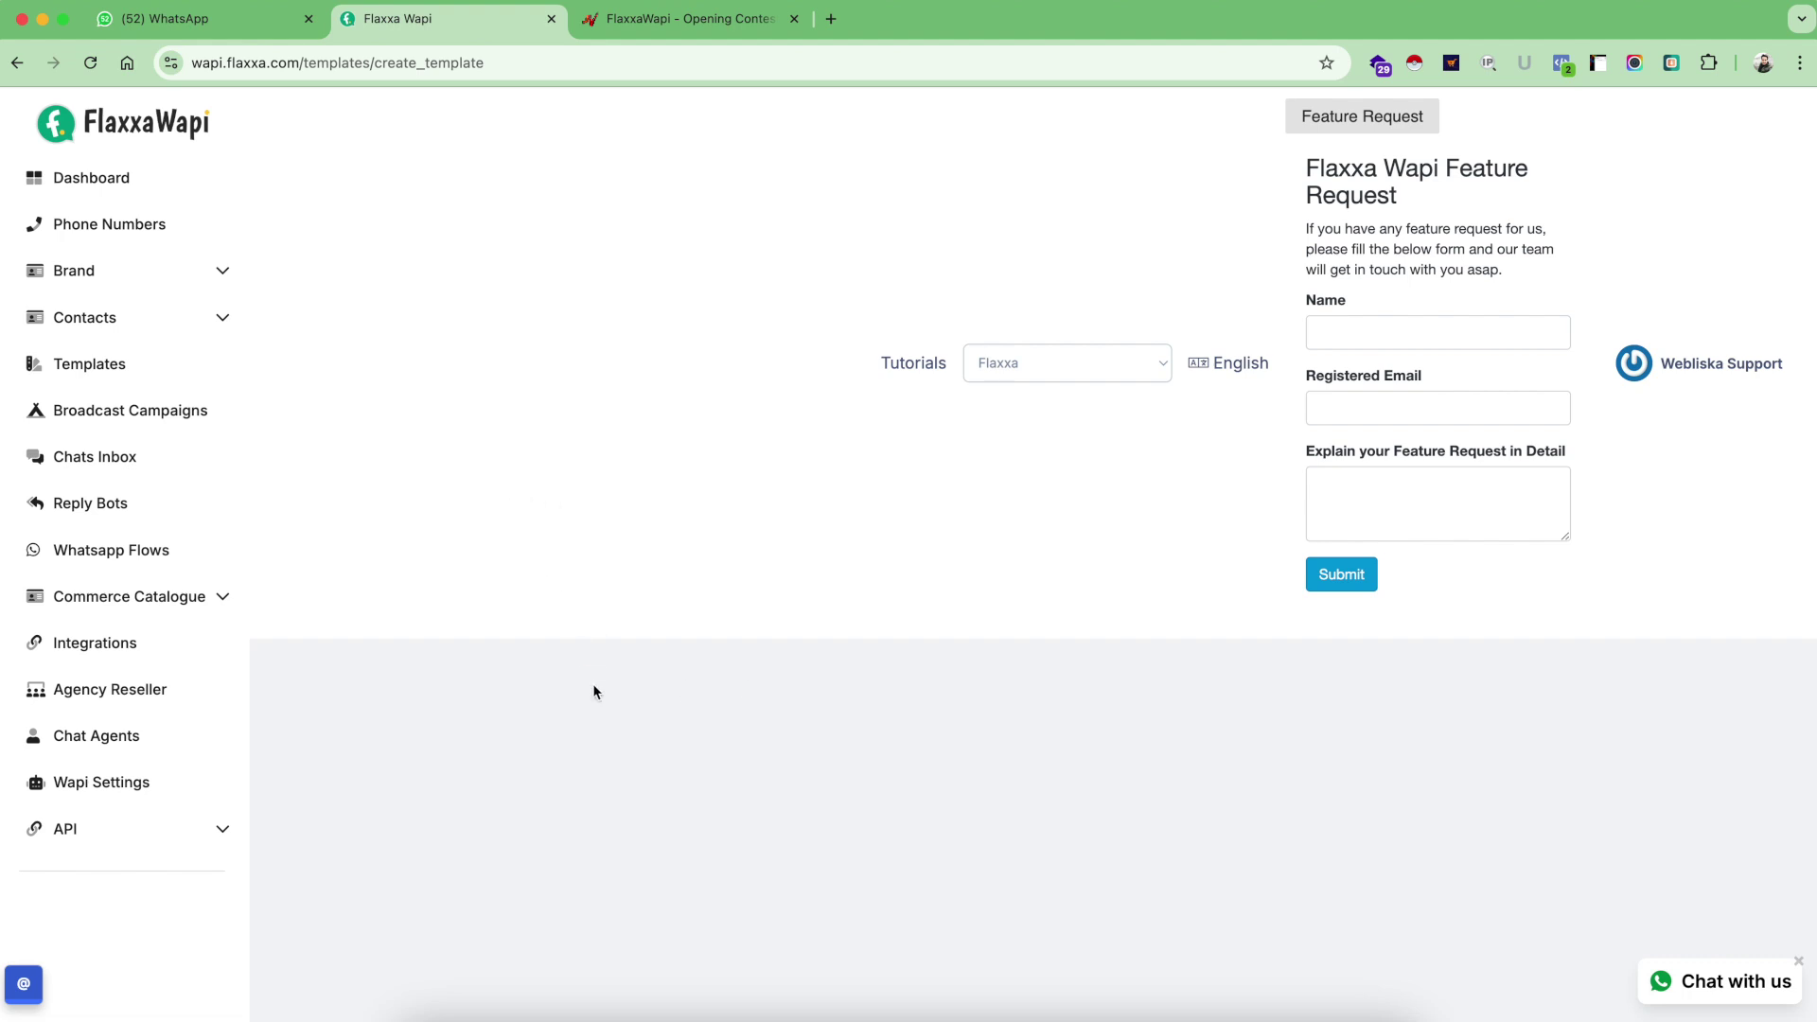
key(super+r)
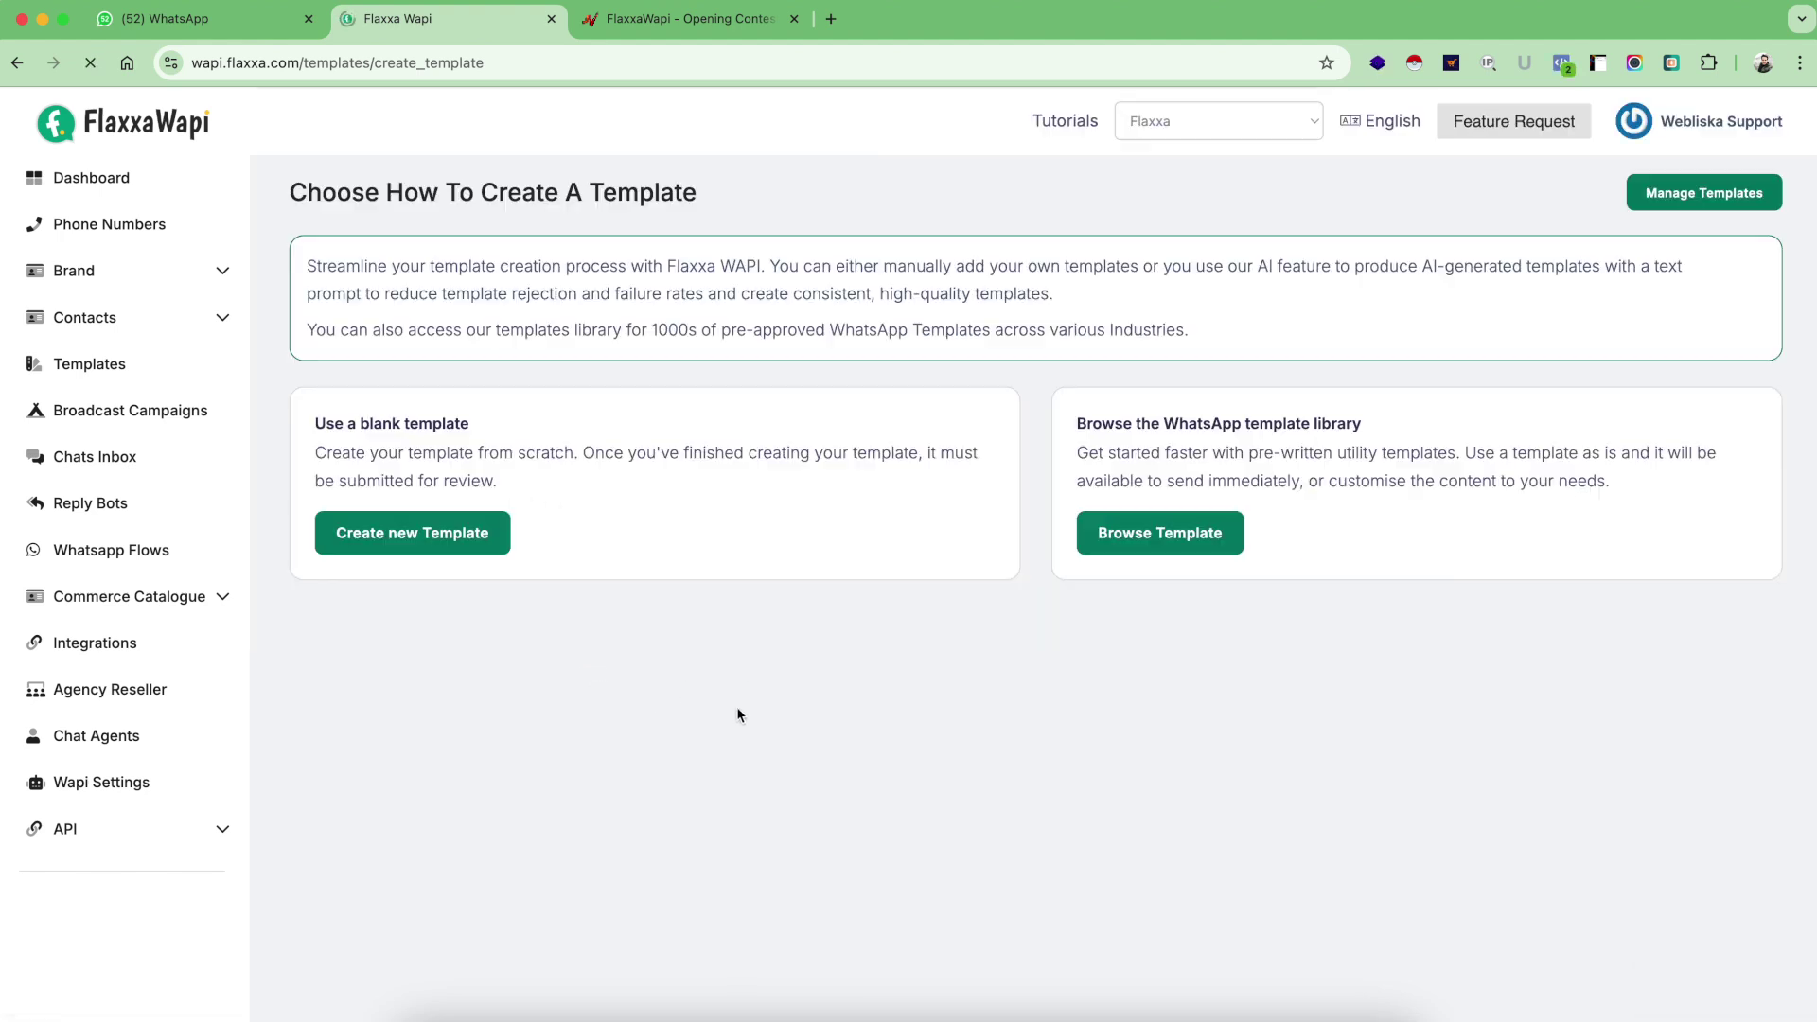
- Create a new Marketing Flows template named 'Feedback Flow Test 1' in English (US)
click(581, 554)
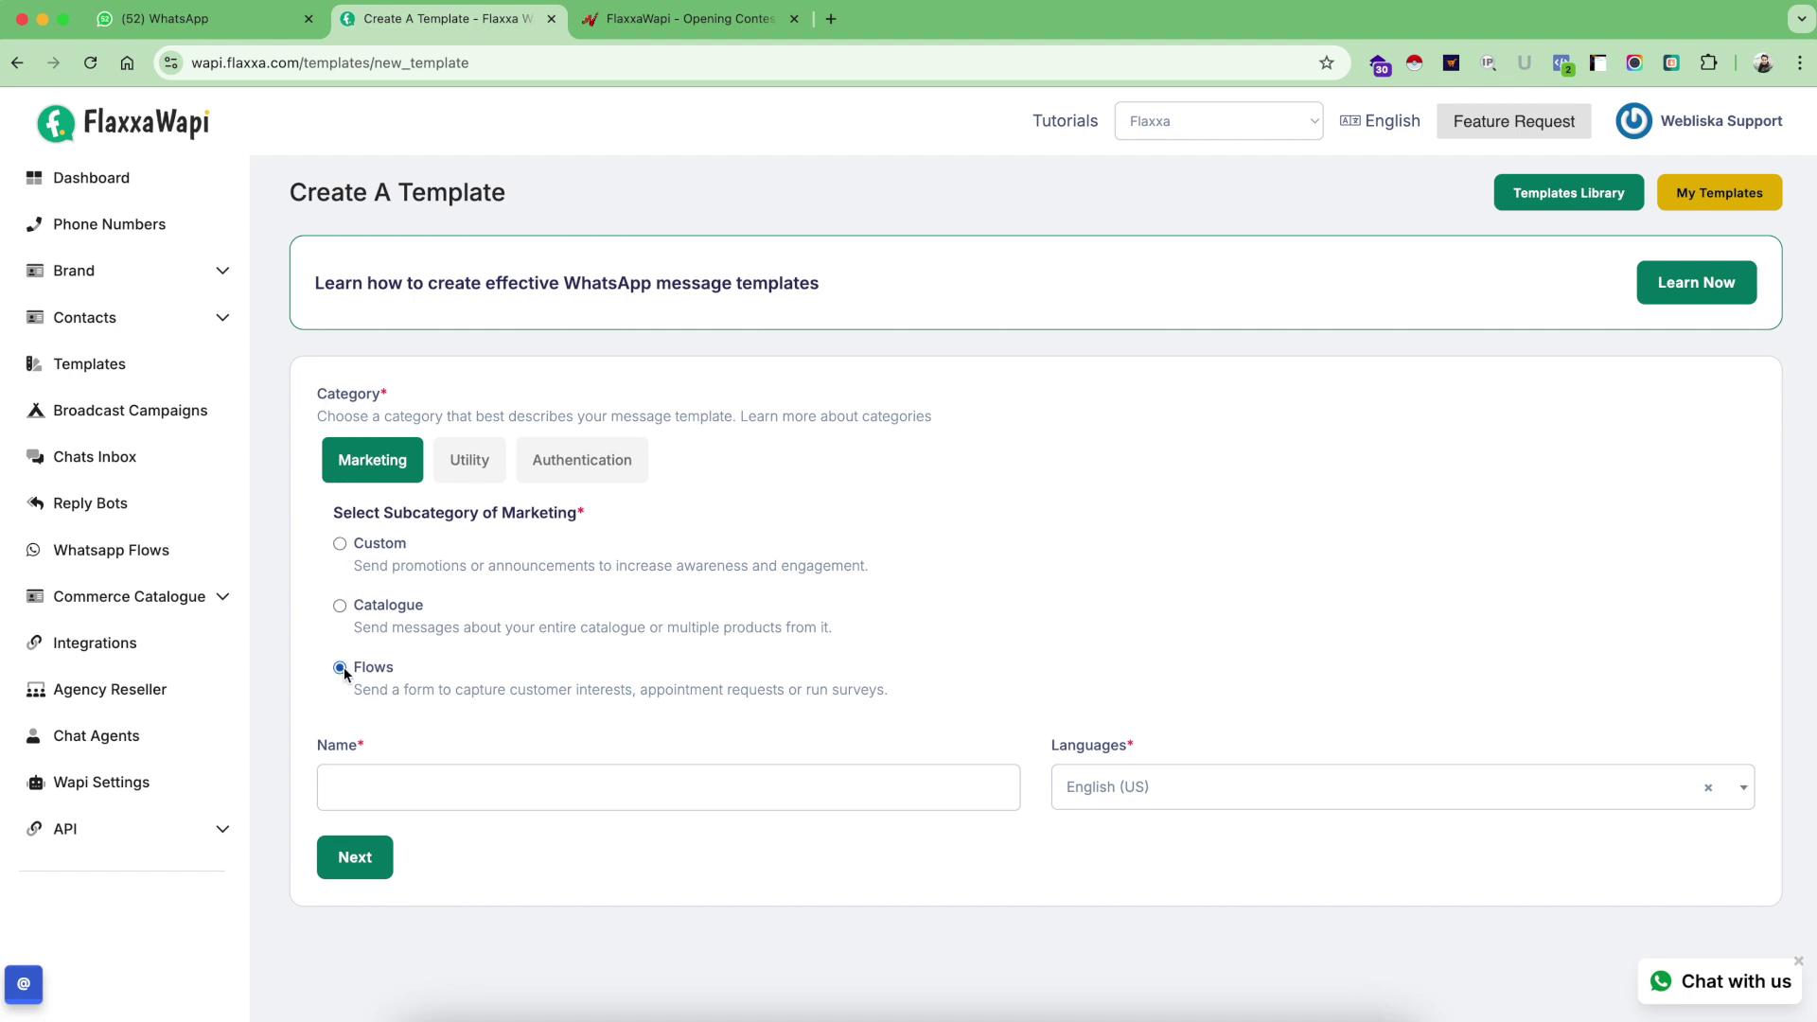
click(528, 789)
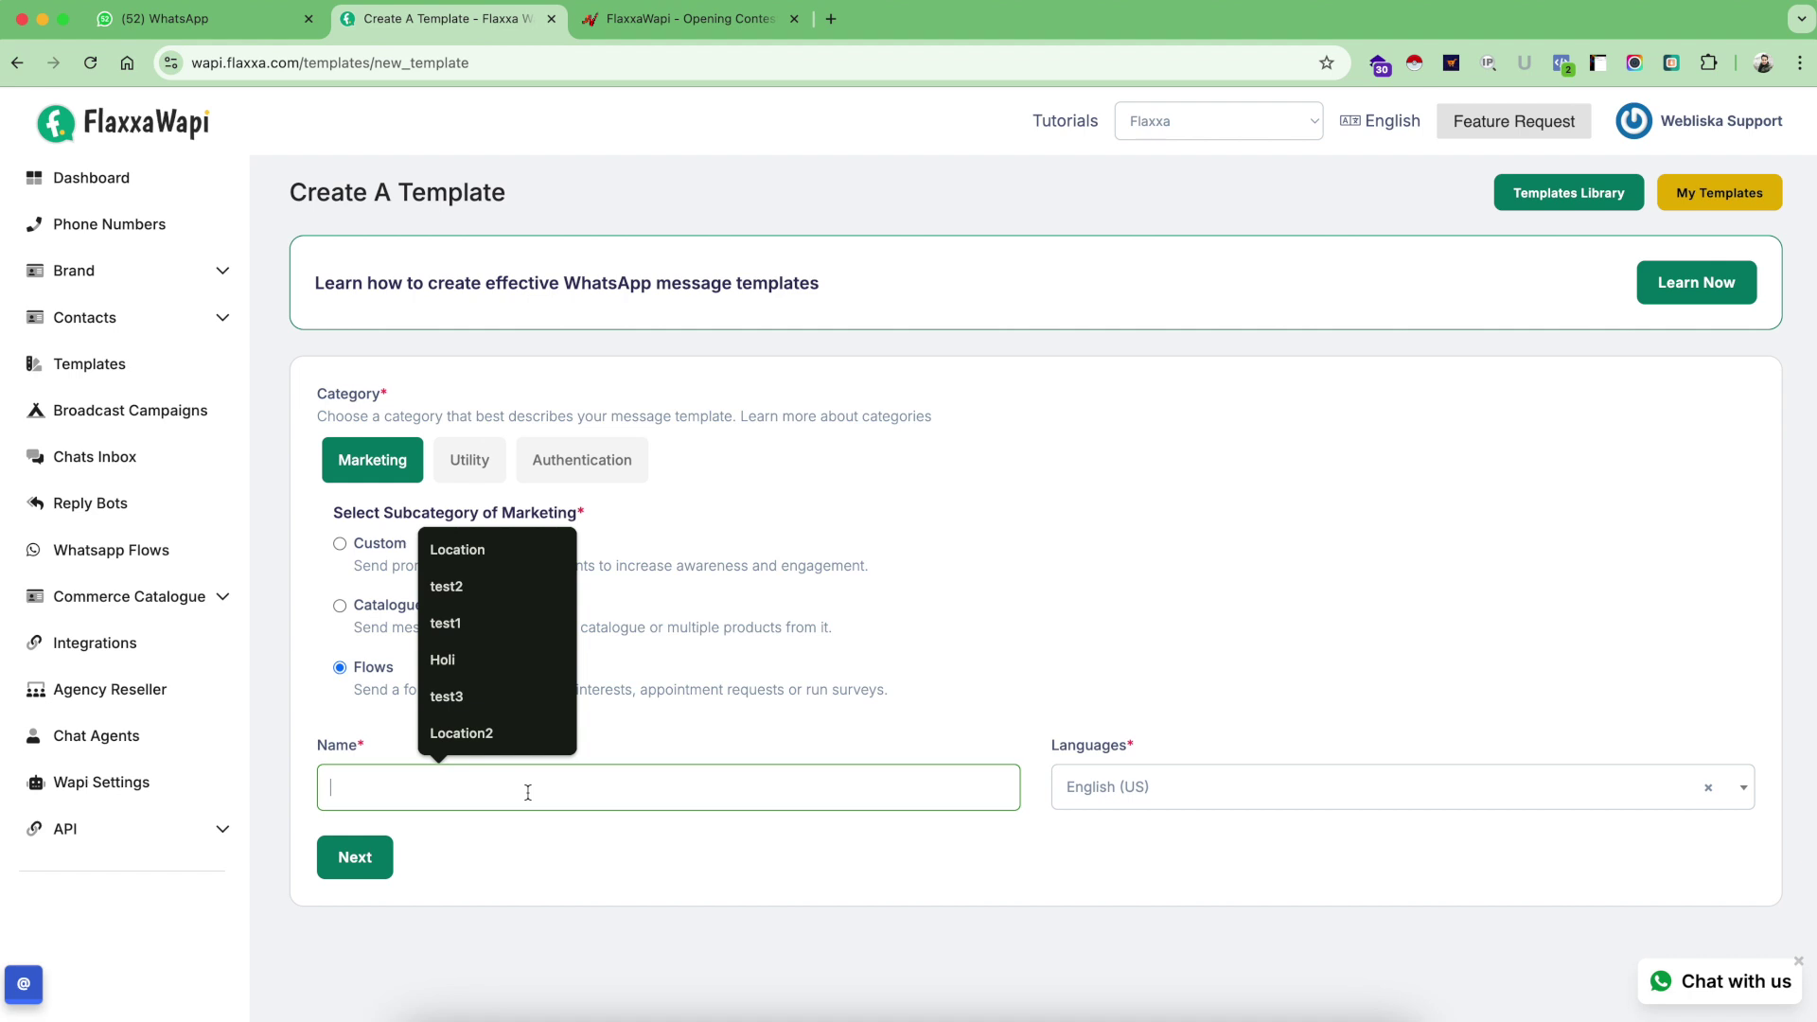
text(Feedback Flow Test 1)
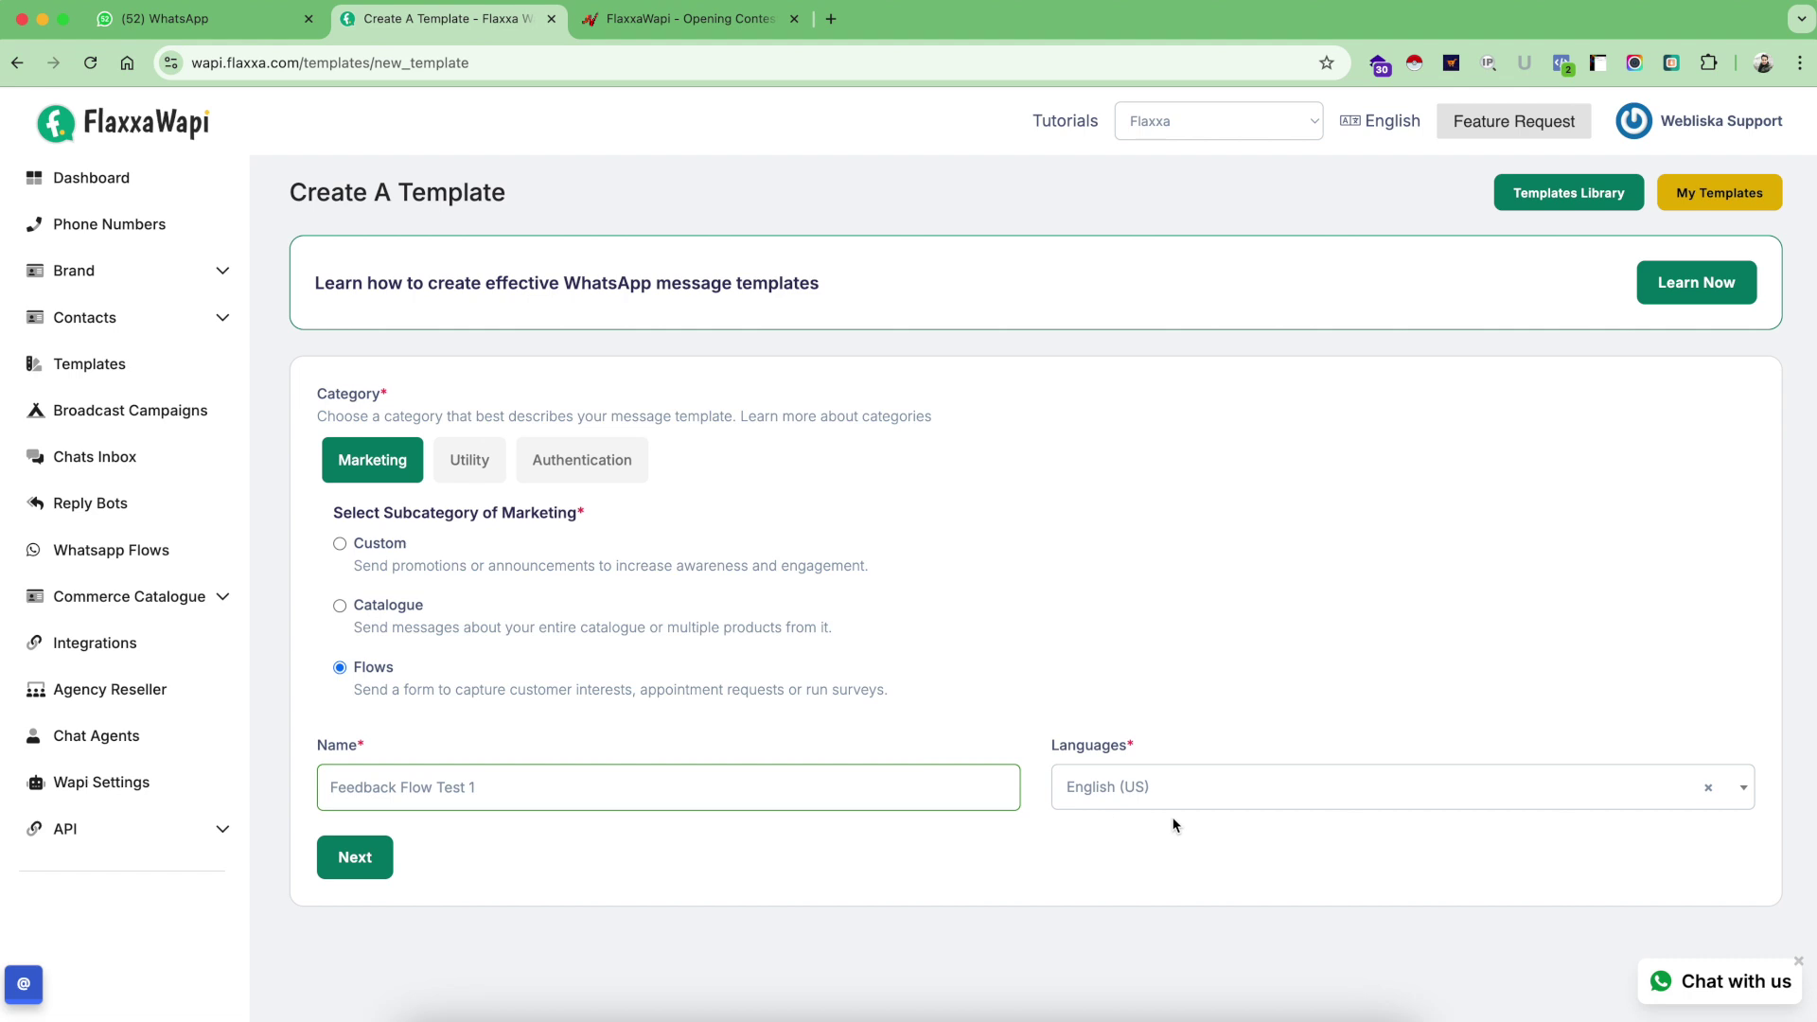
click(347, 861)
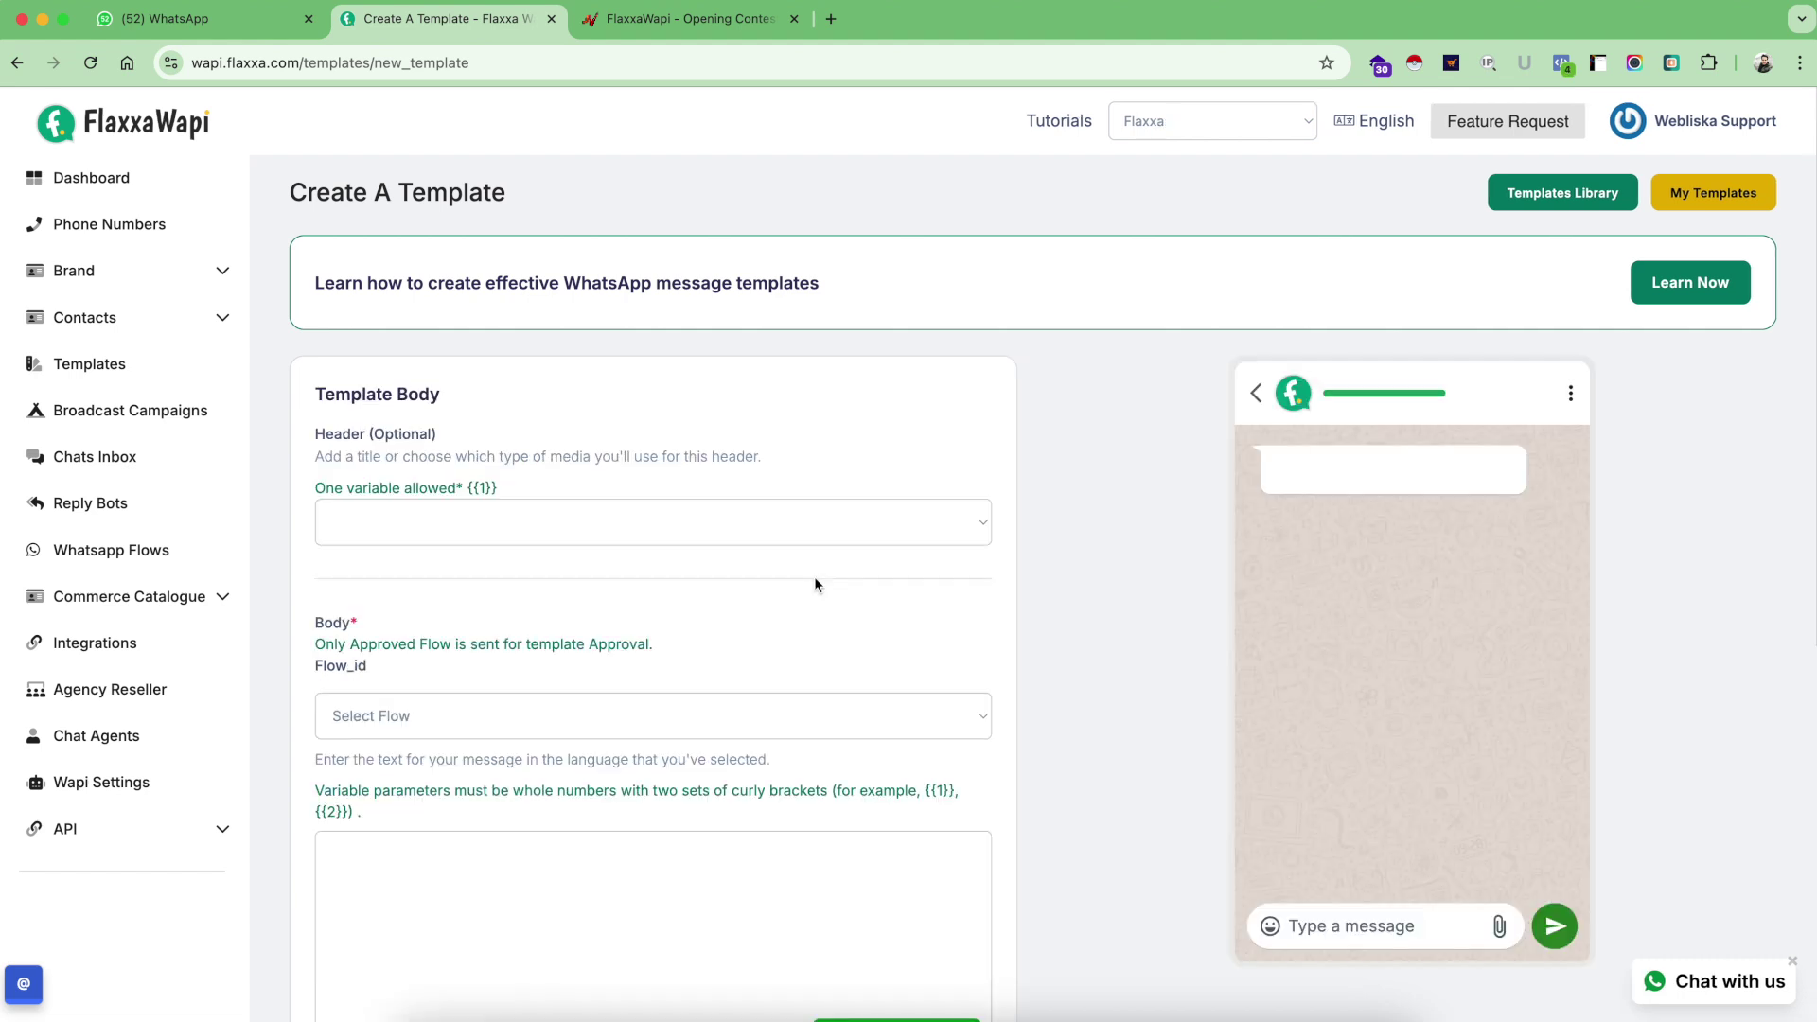
- Set the template header to Image and upload FlaxxaWapi-Box.png
scroll(816, 584, down, 2)
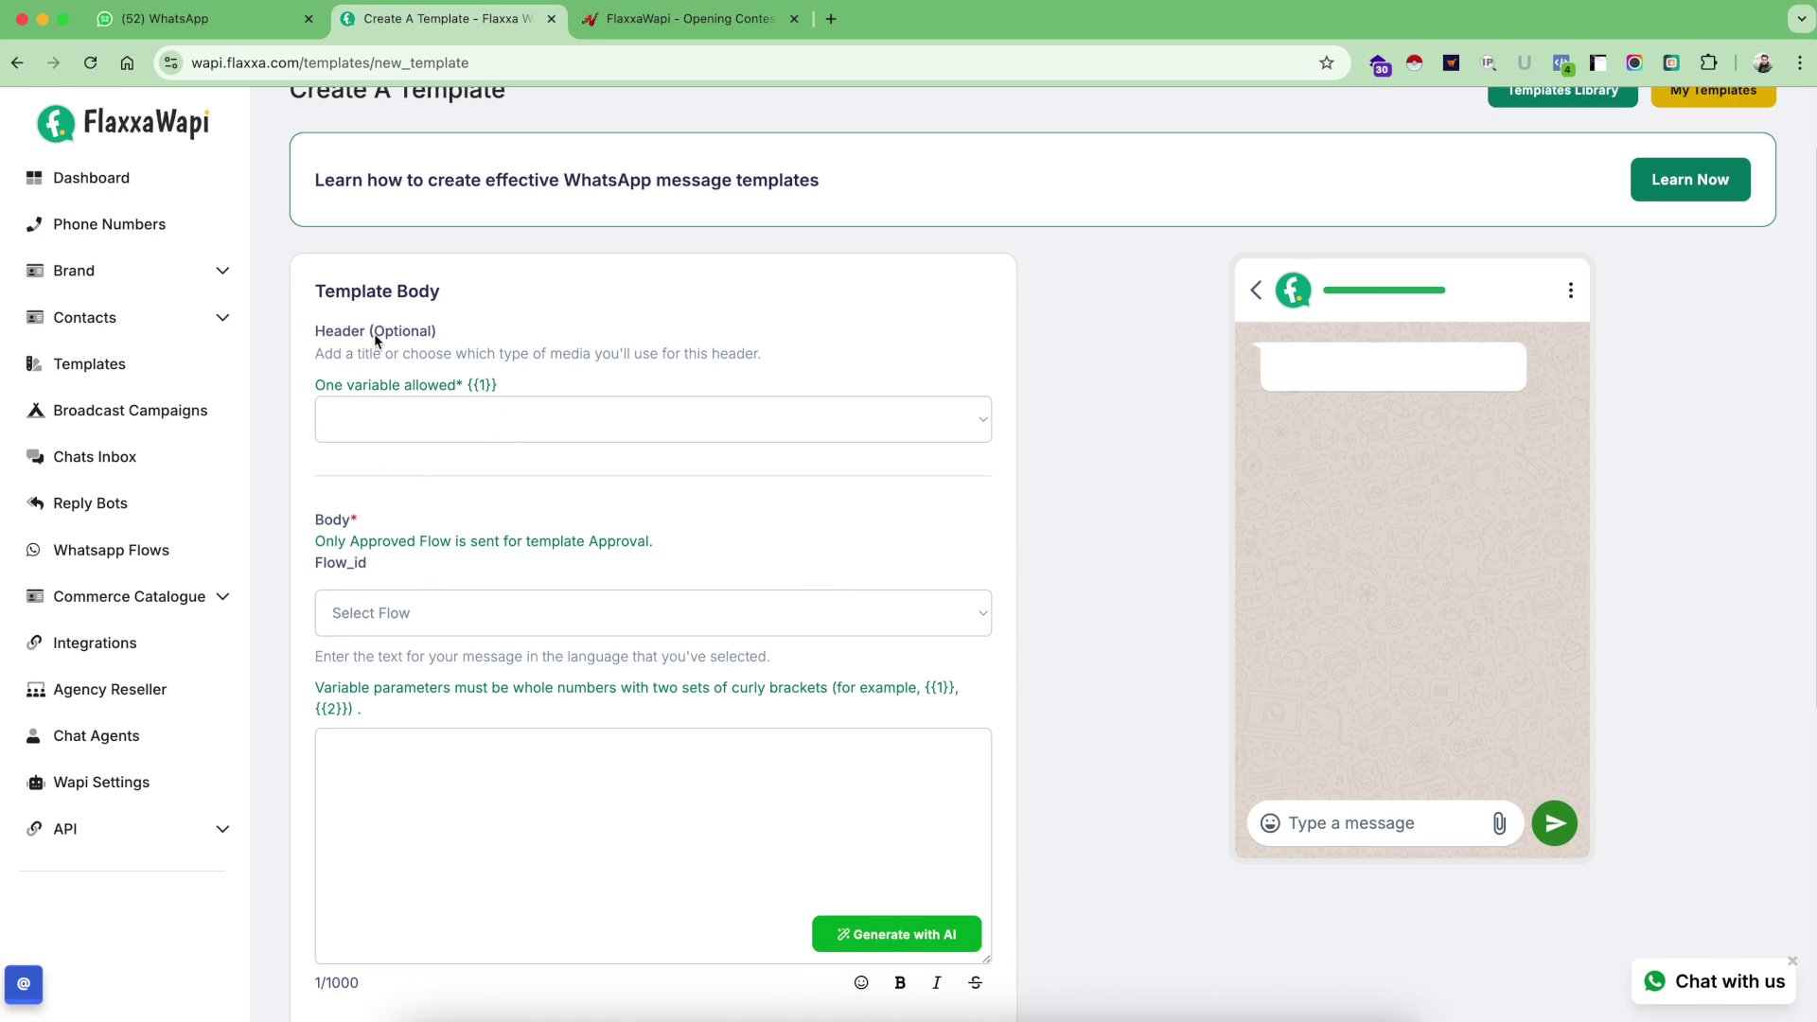
click(525, 428)
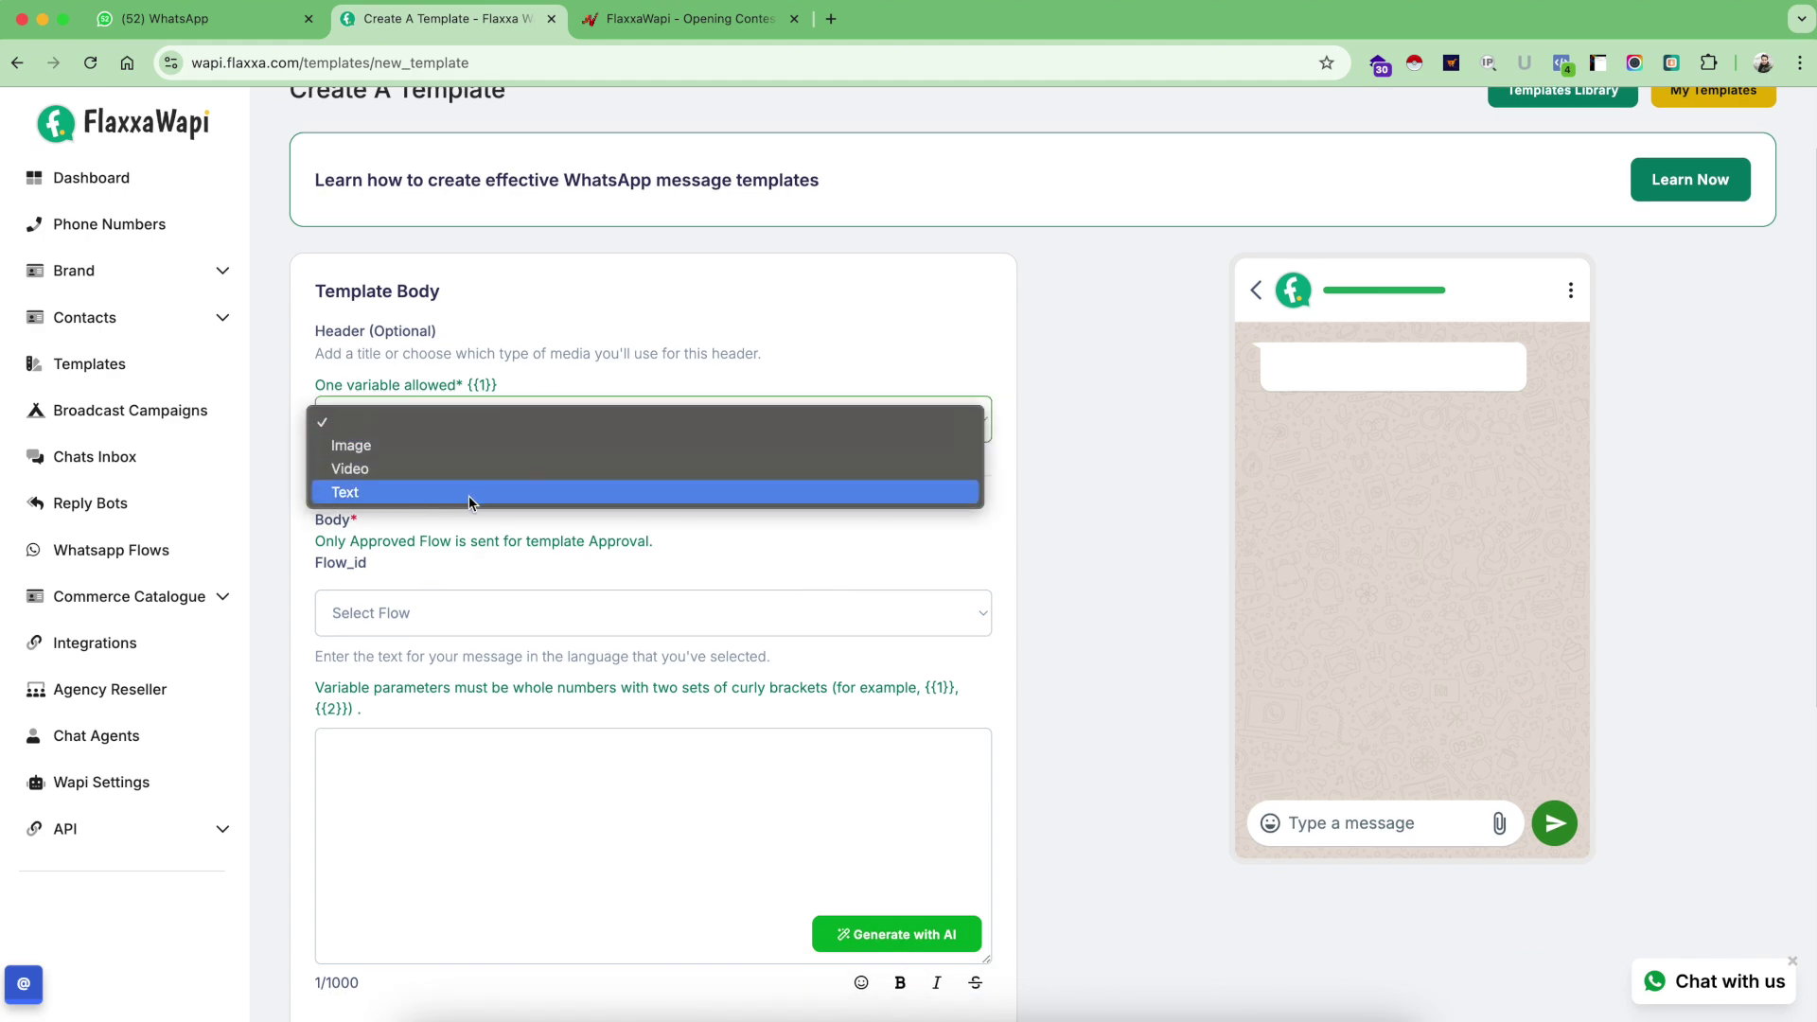
click(449, 447)
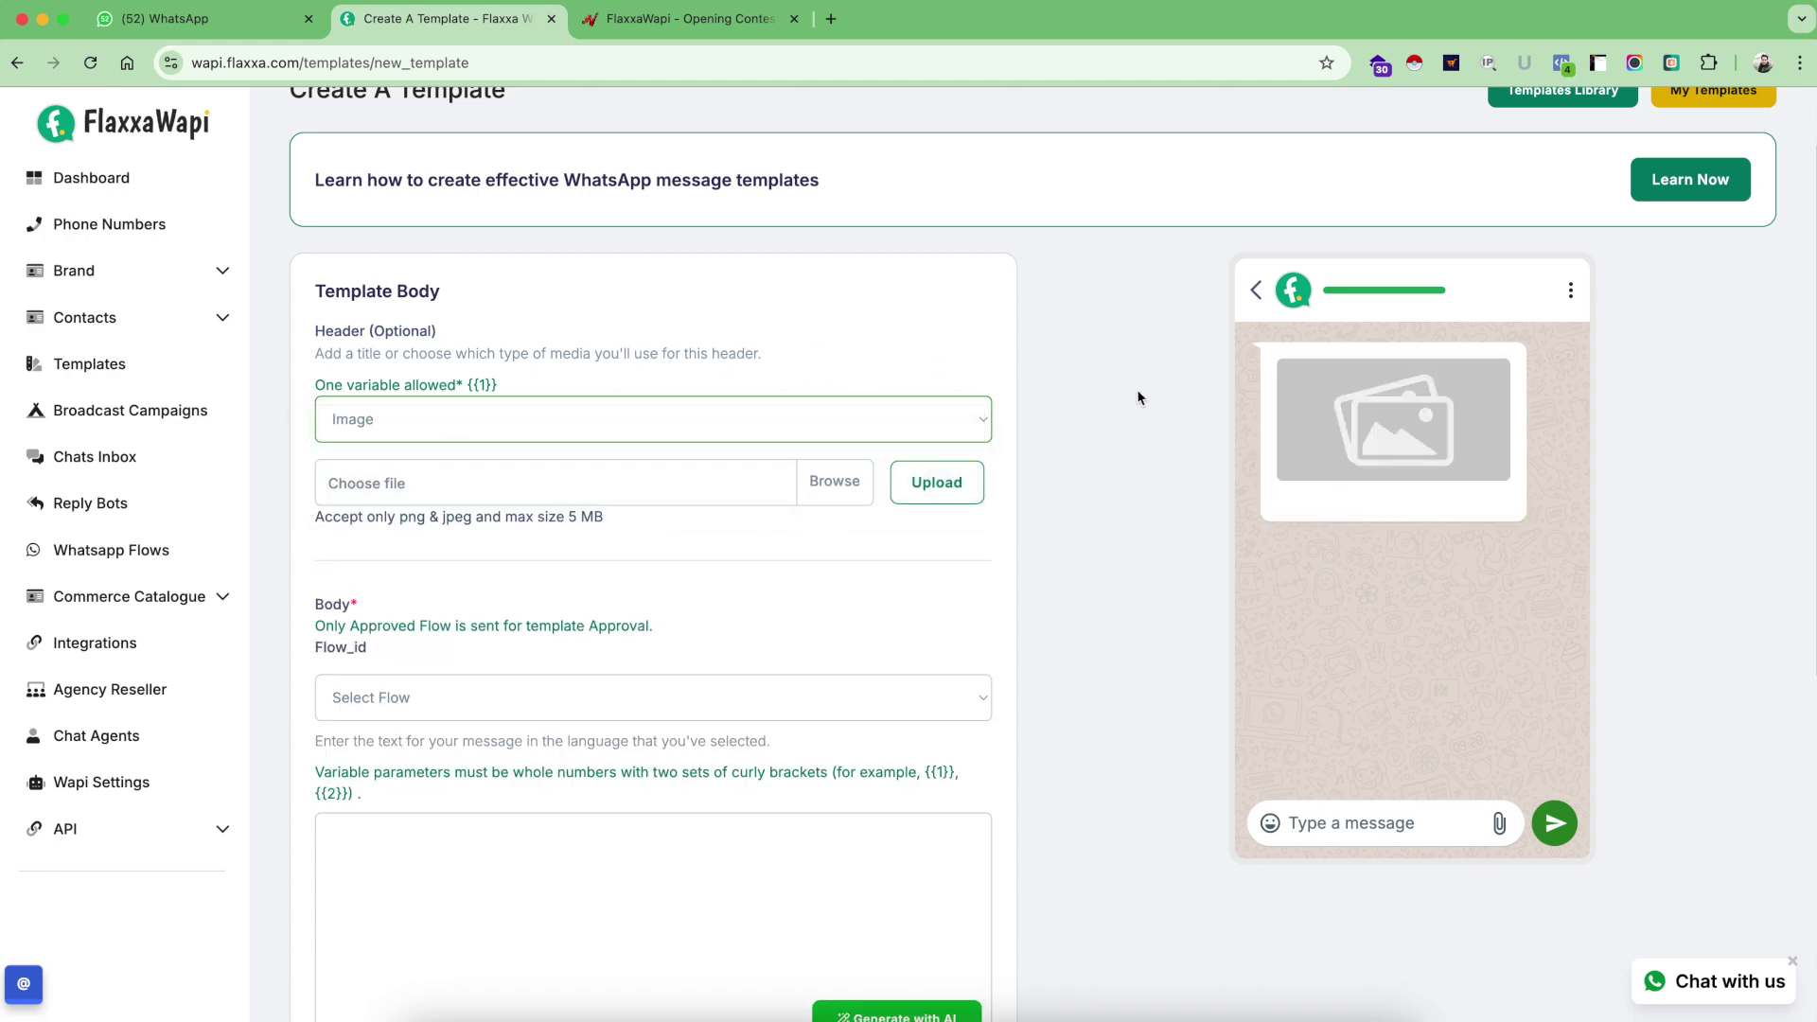
click(835, 482)
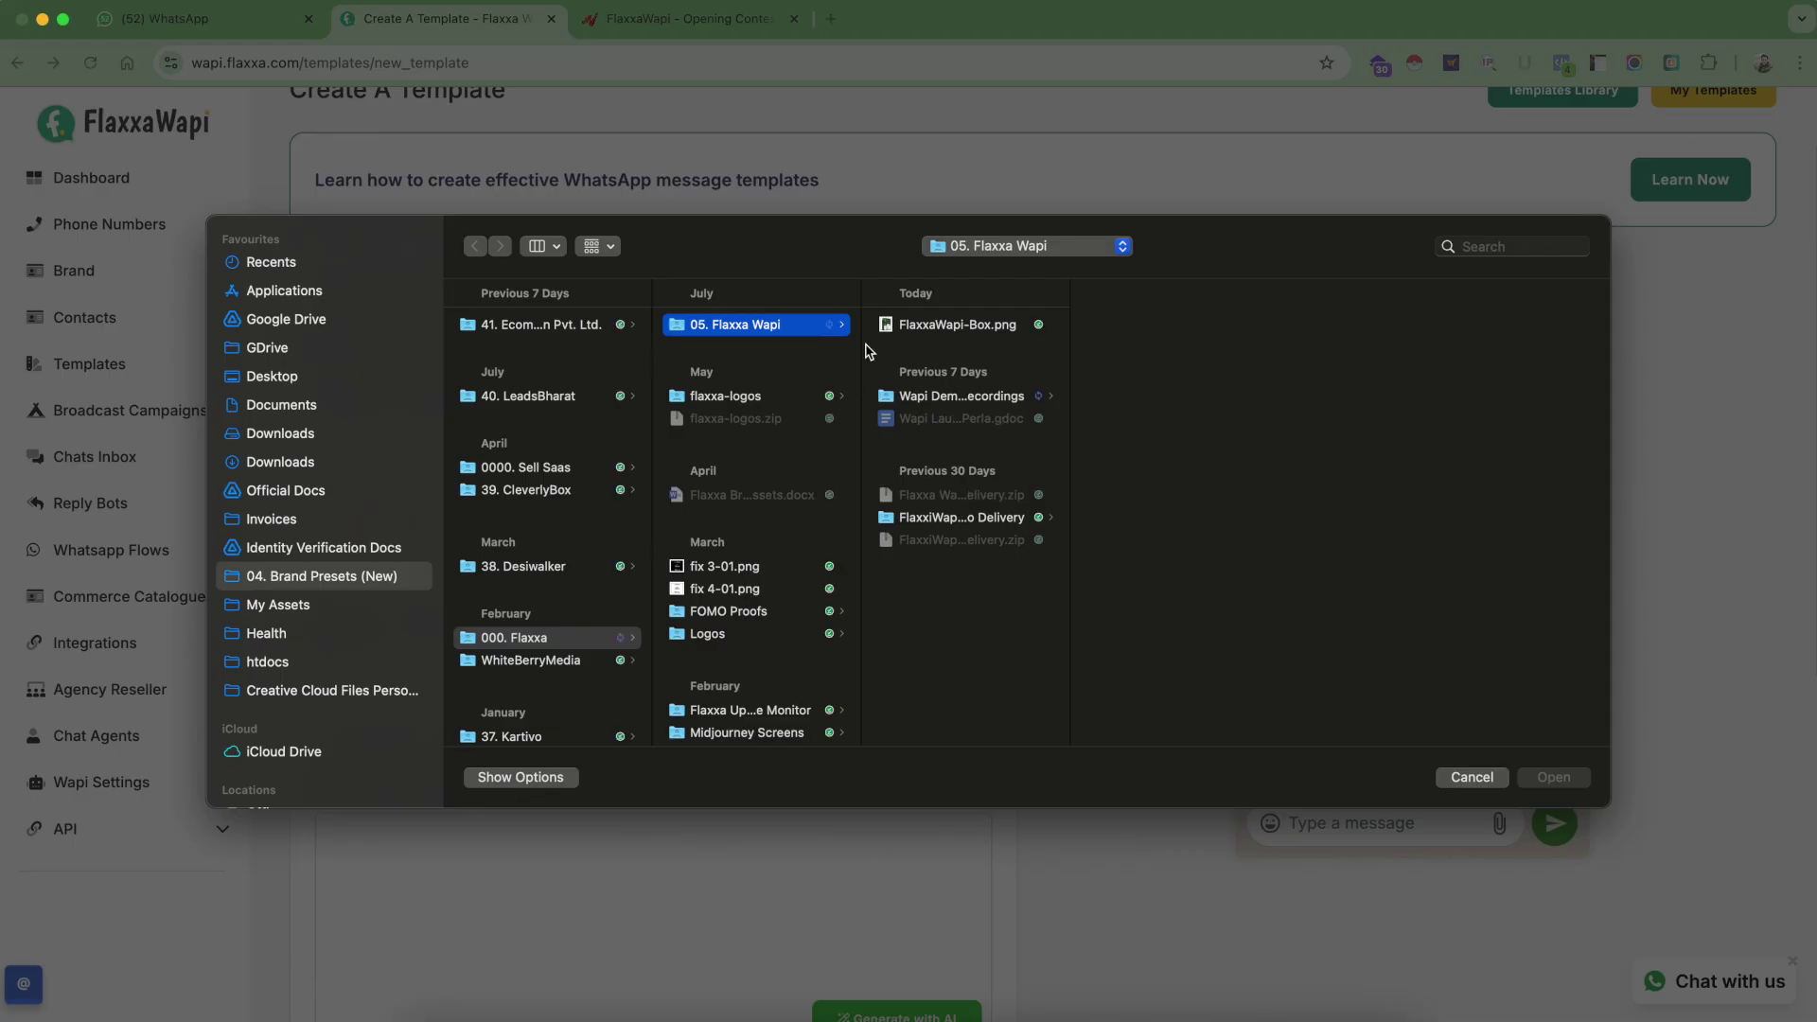
double_click(940, 333)
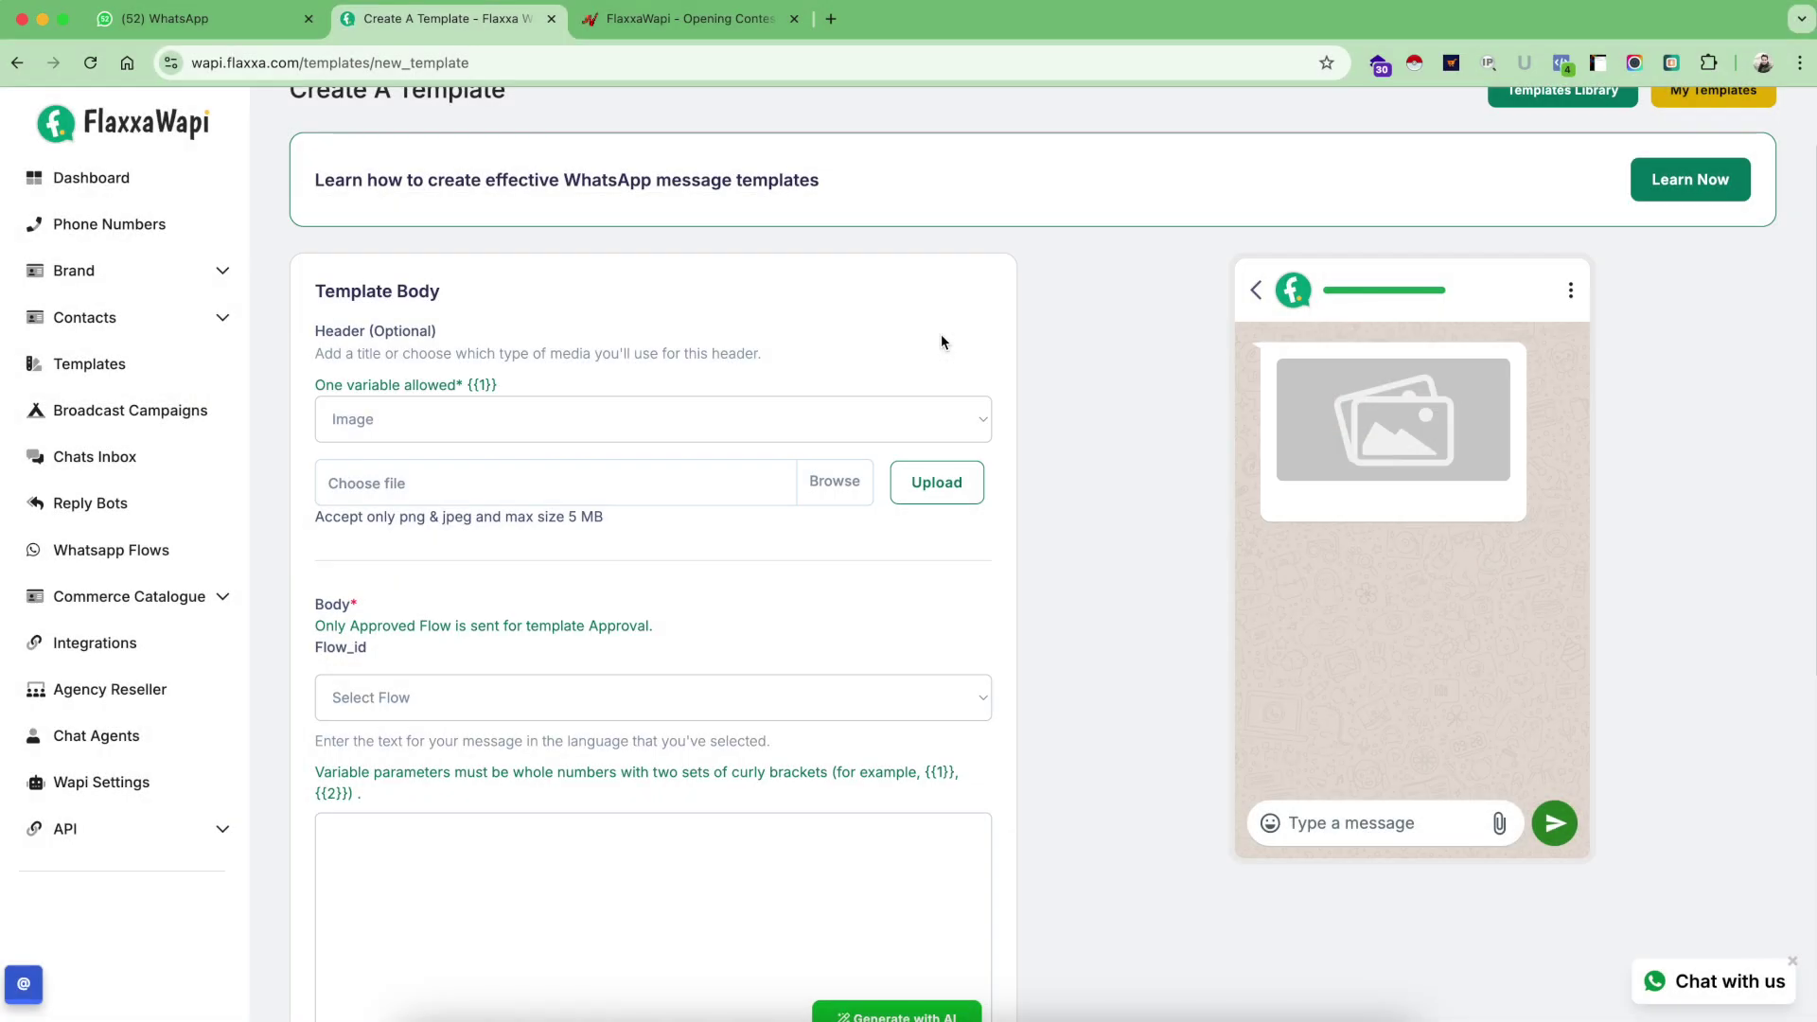
click(943, 490)
- Link the template to the Feedback Form Test flow
scroll(712, 620, down, 1)
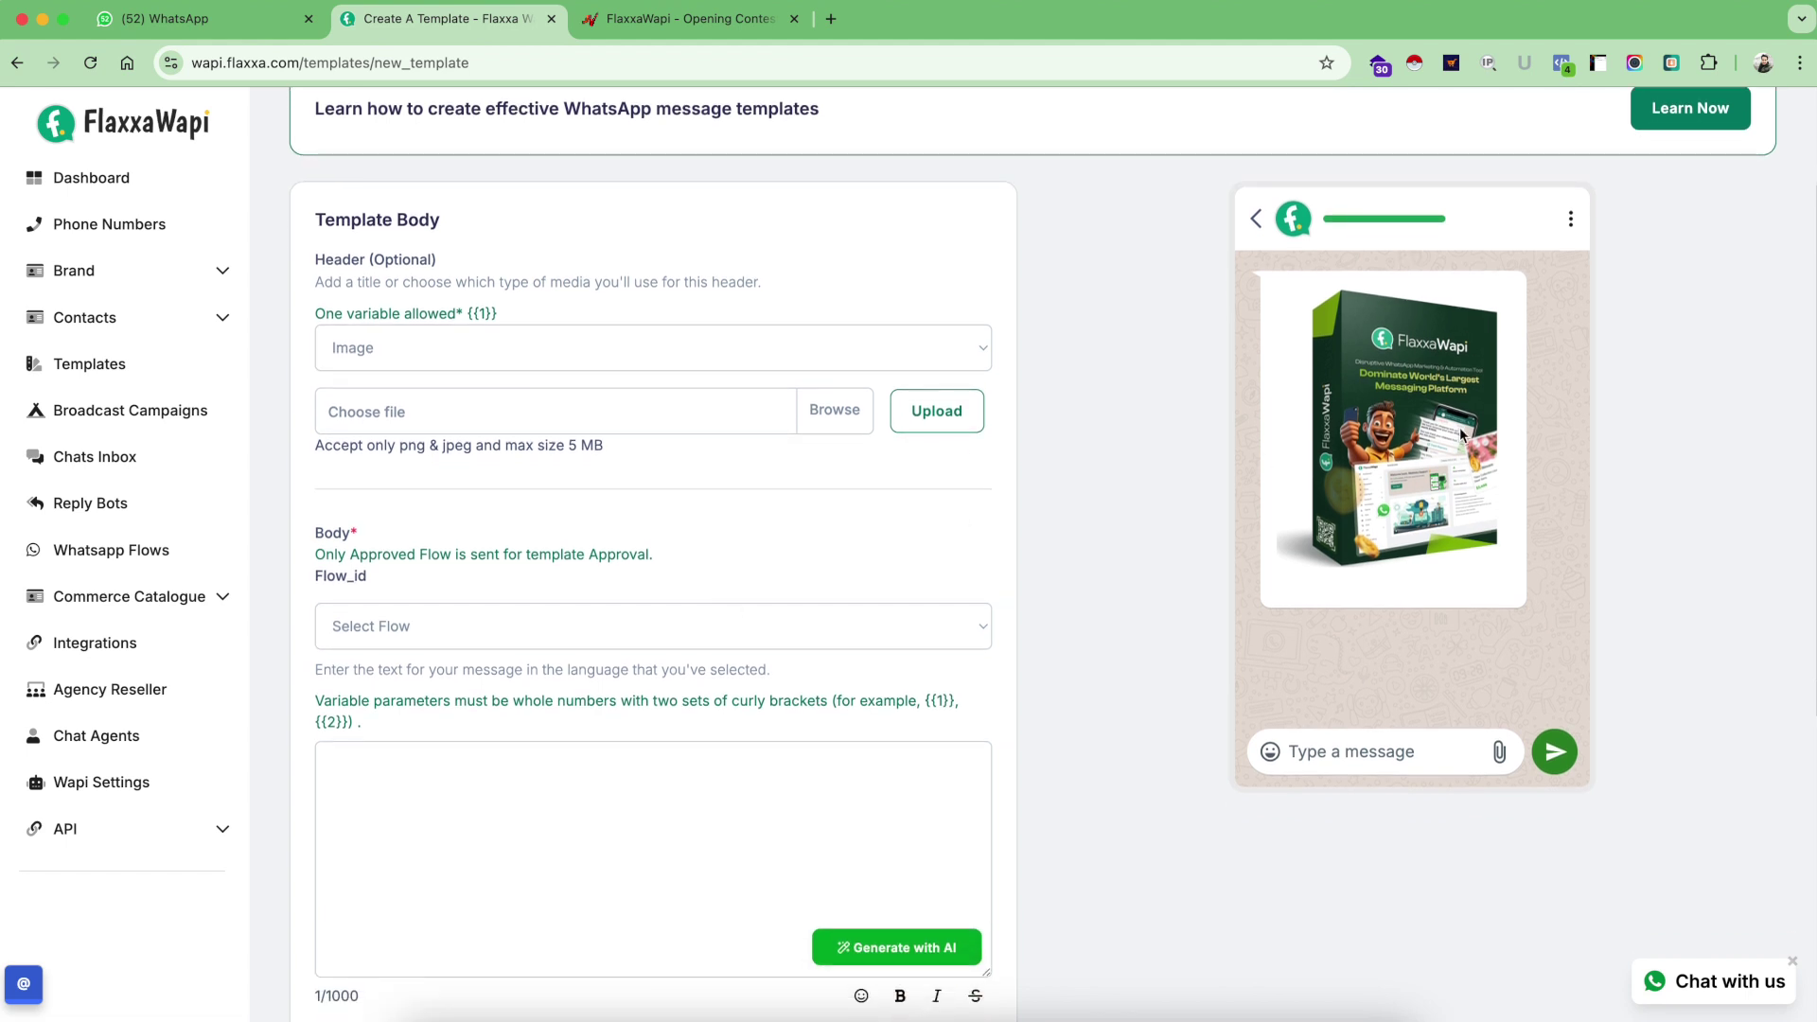
scroll(776, 592, down, 1)
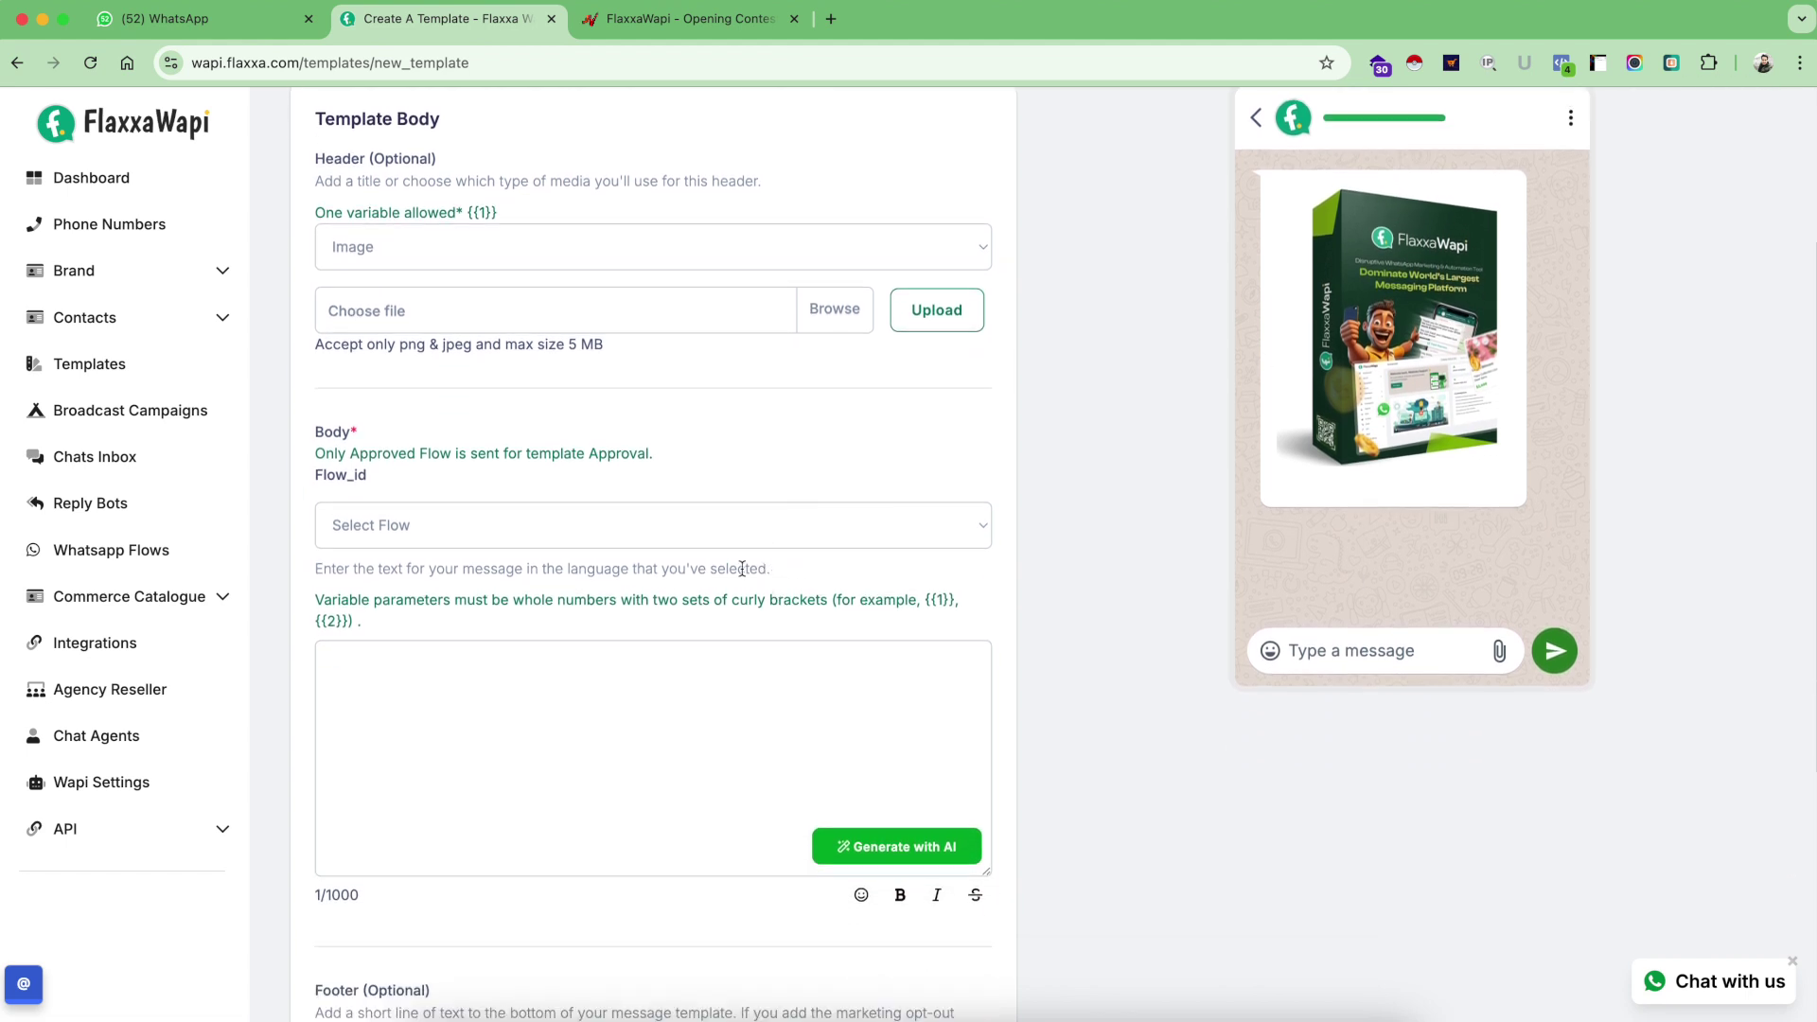
click(429, 531)
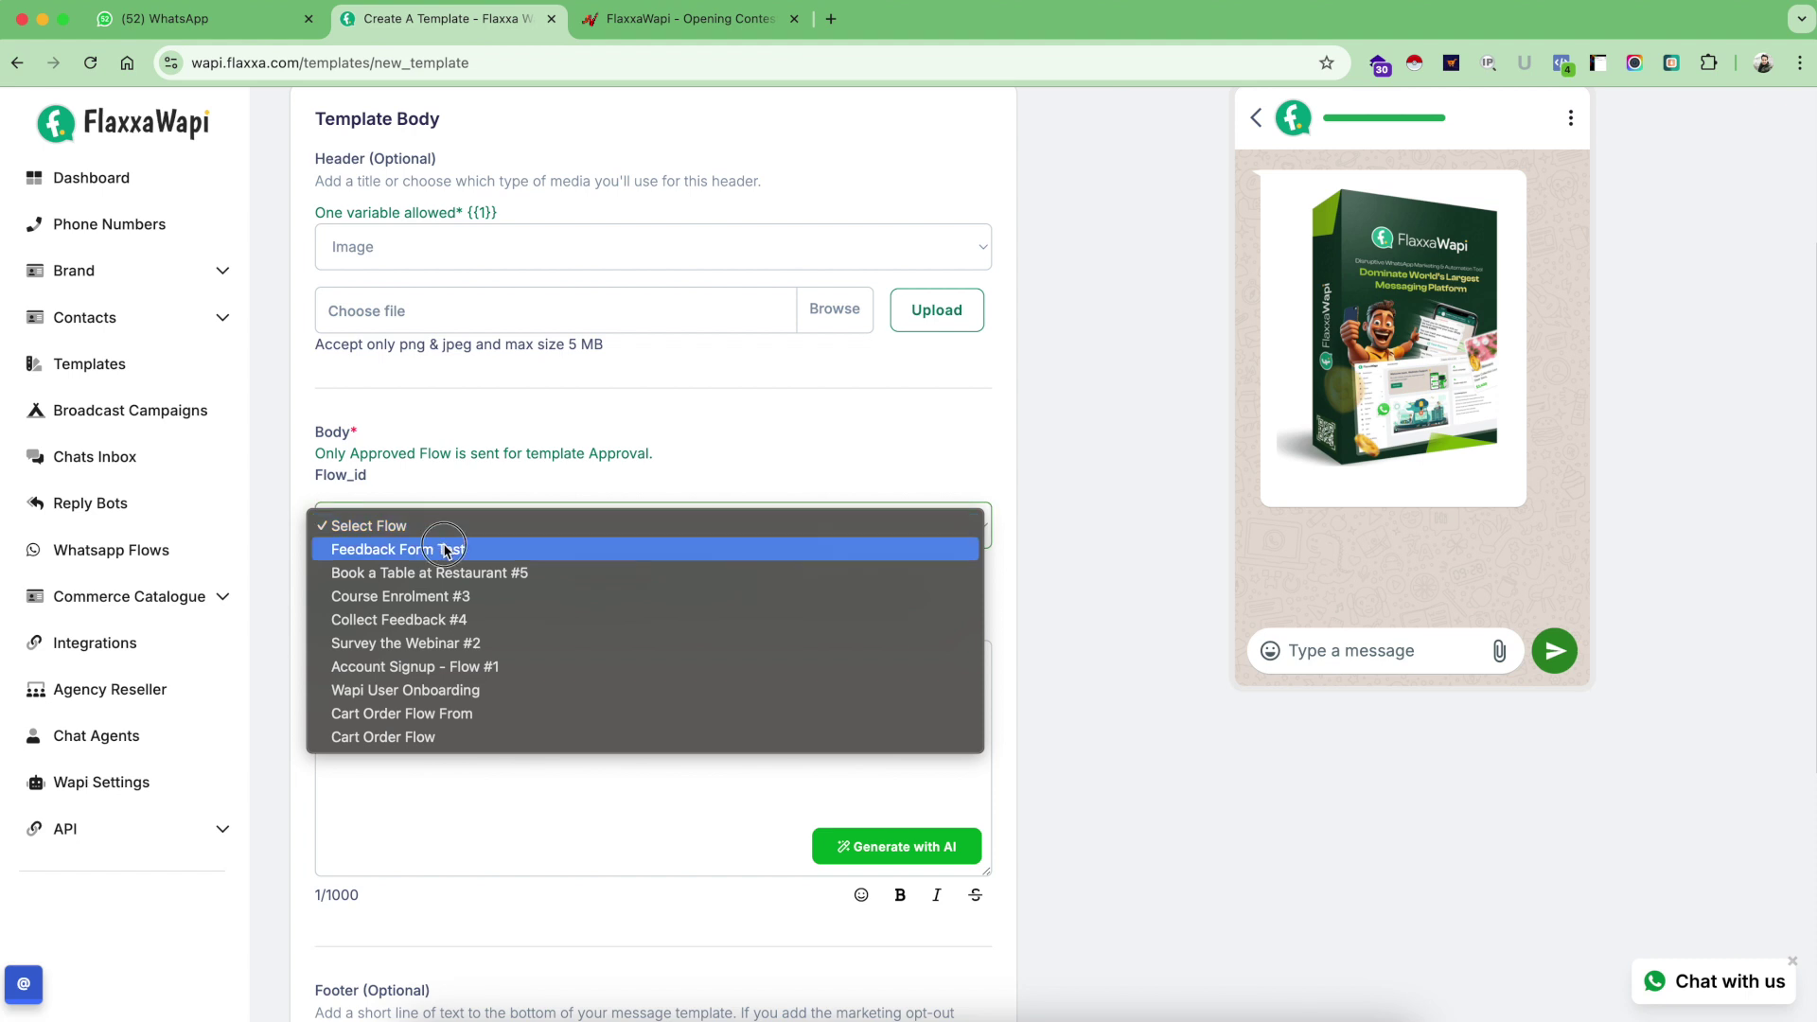
click(447, 550)
click(681, 473)
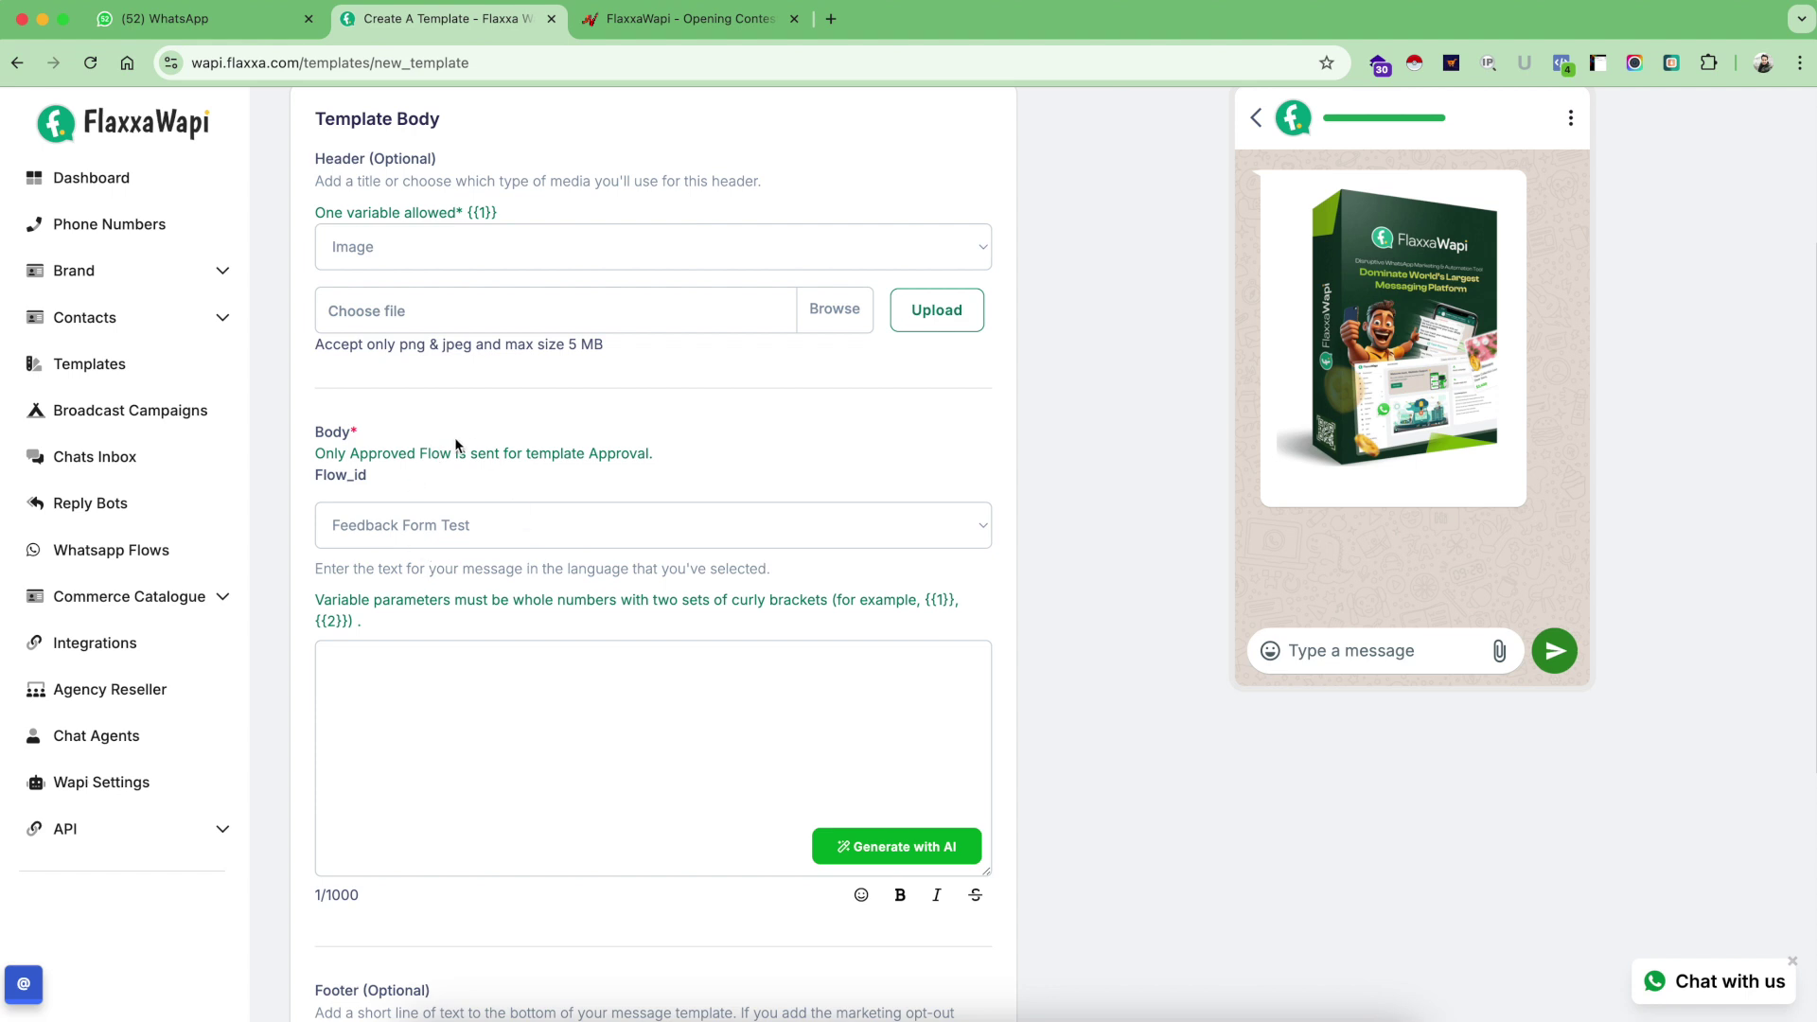
scroll(588, 482, down, 1)
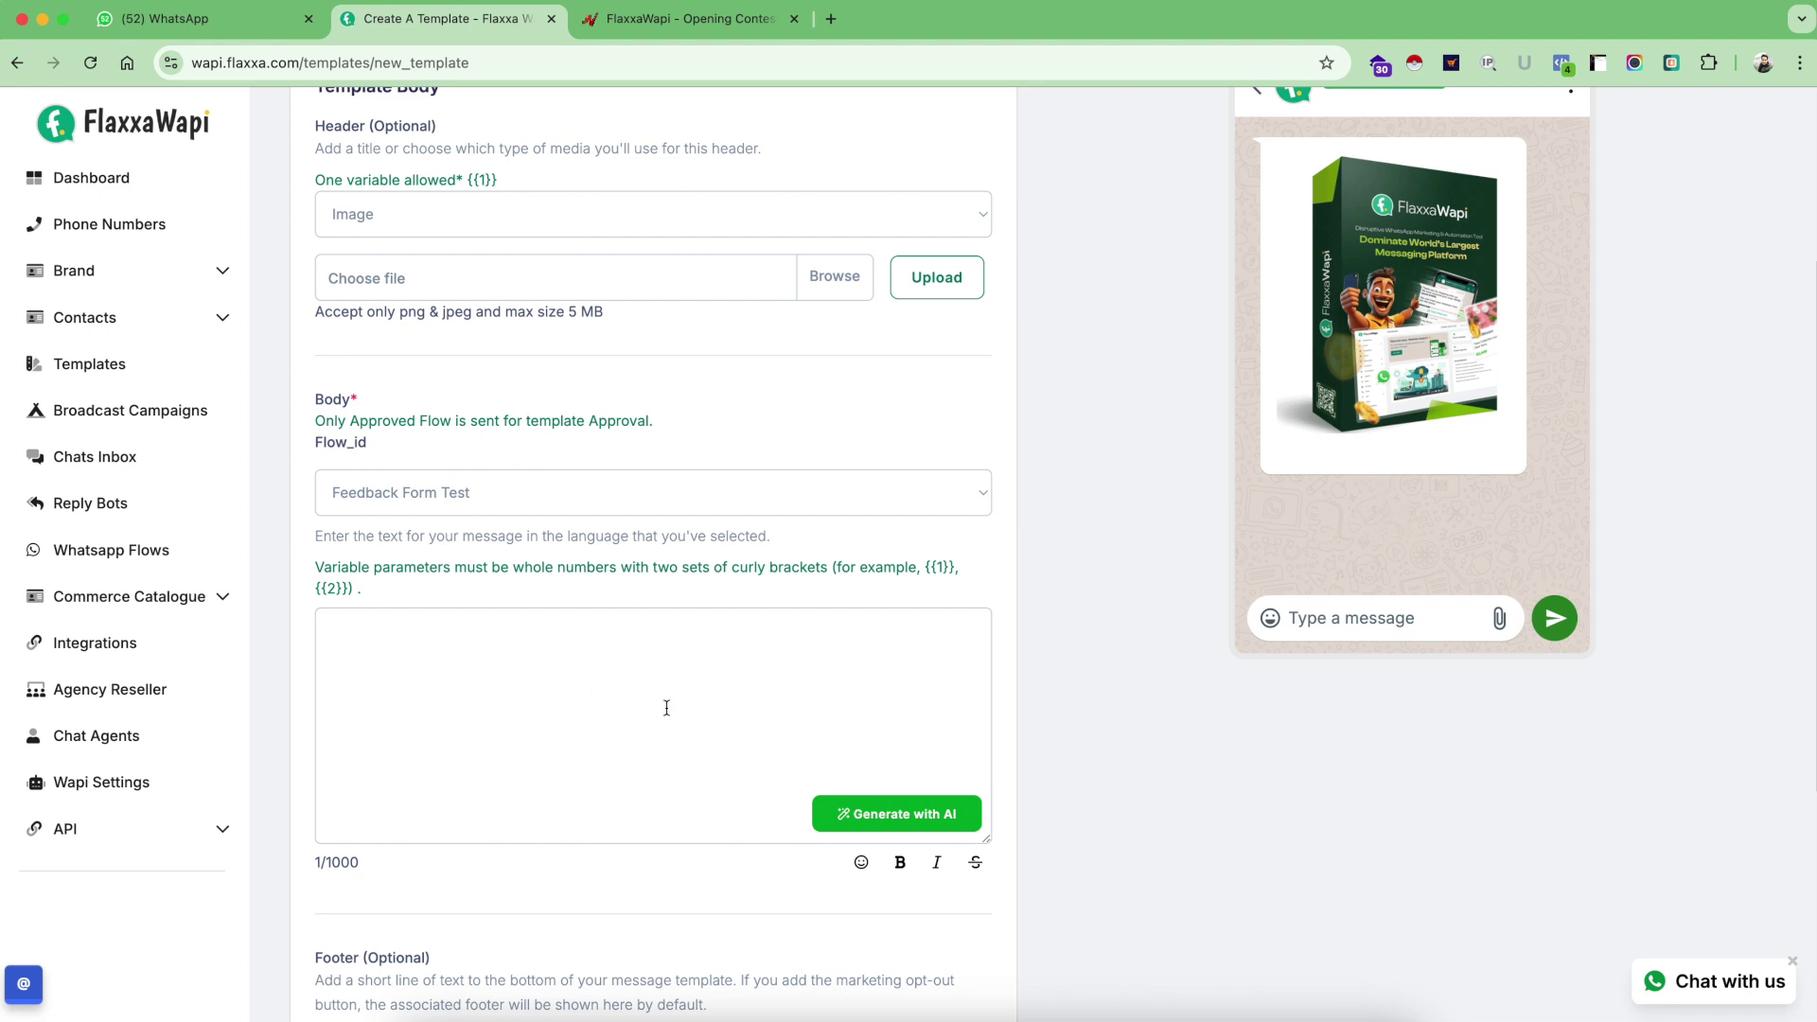
click(583, 718)
- Write the body 'If you liked Flaxaa Wapi and would love to provide your feedback.' plus 'Please use the option below.' on a new line
text(I)
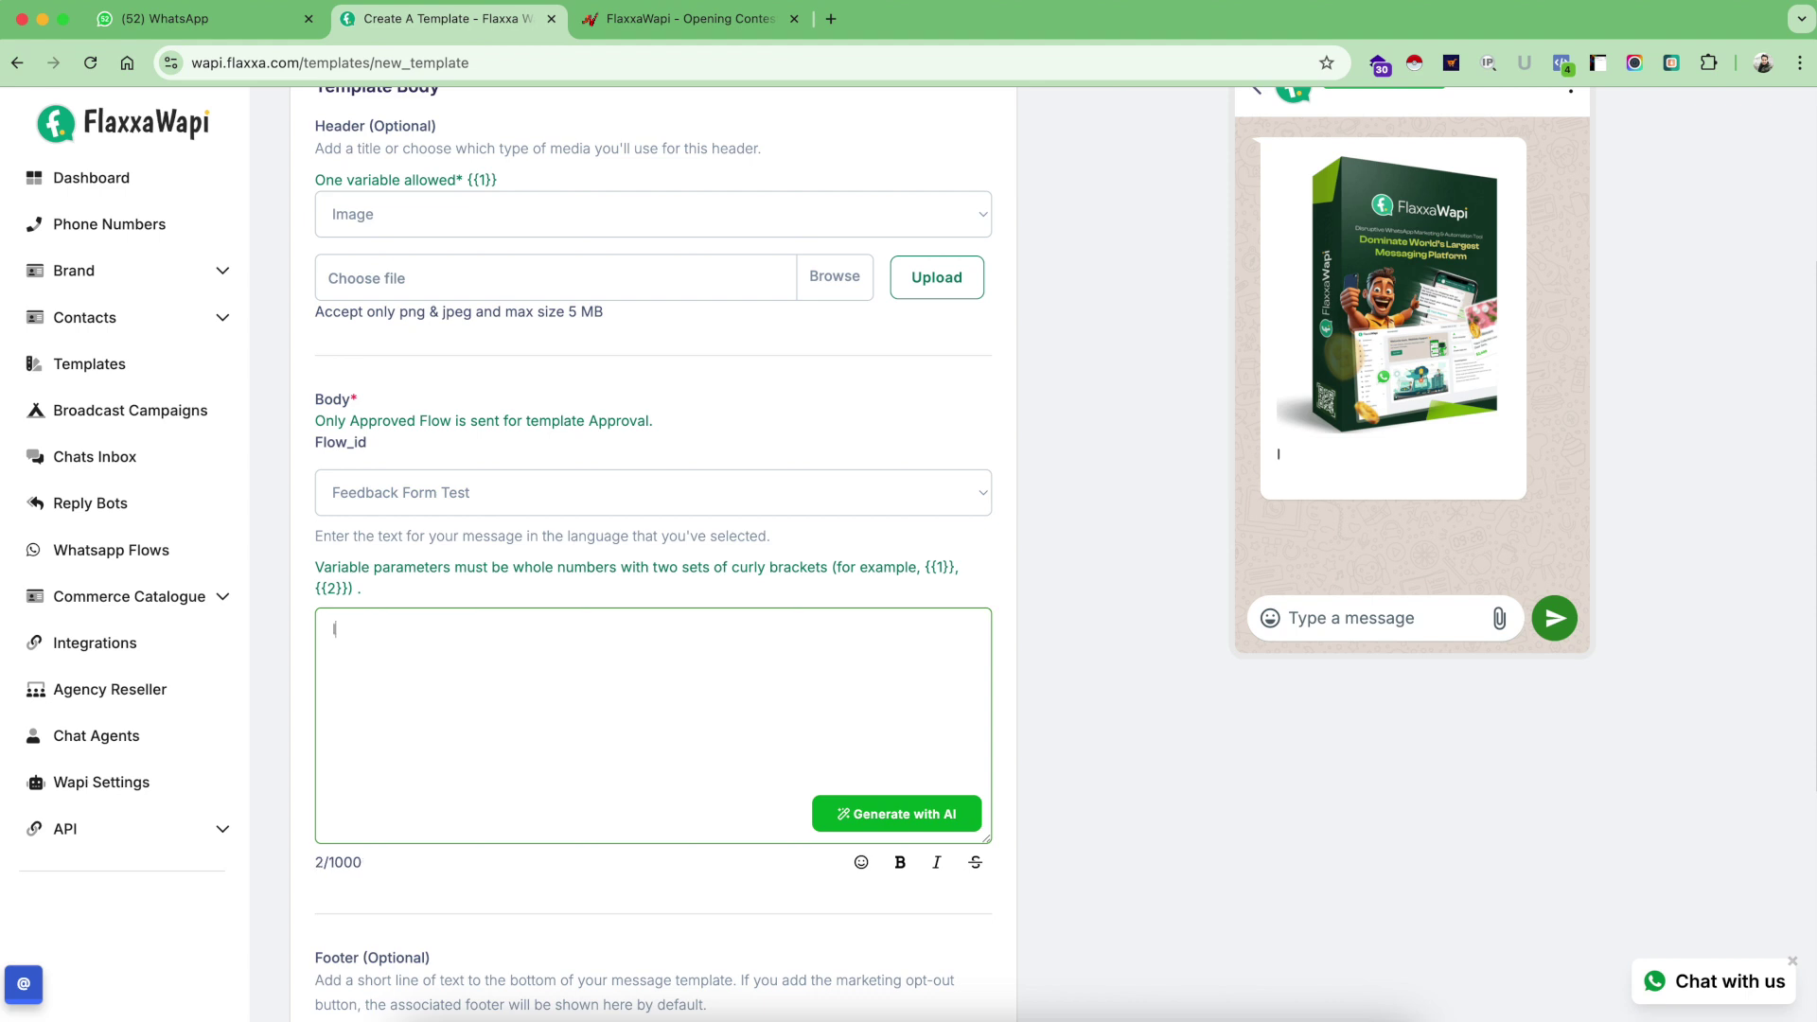
text(f you liked )
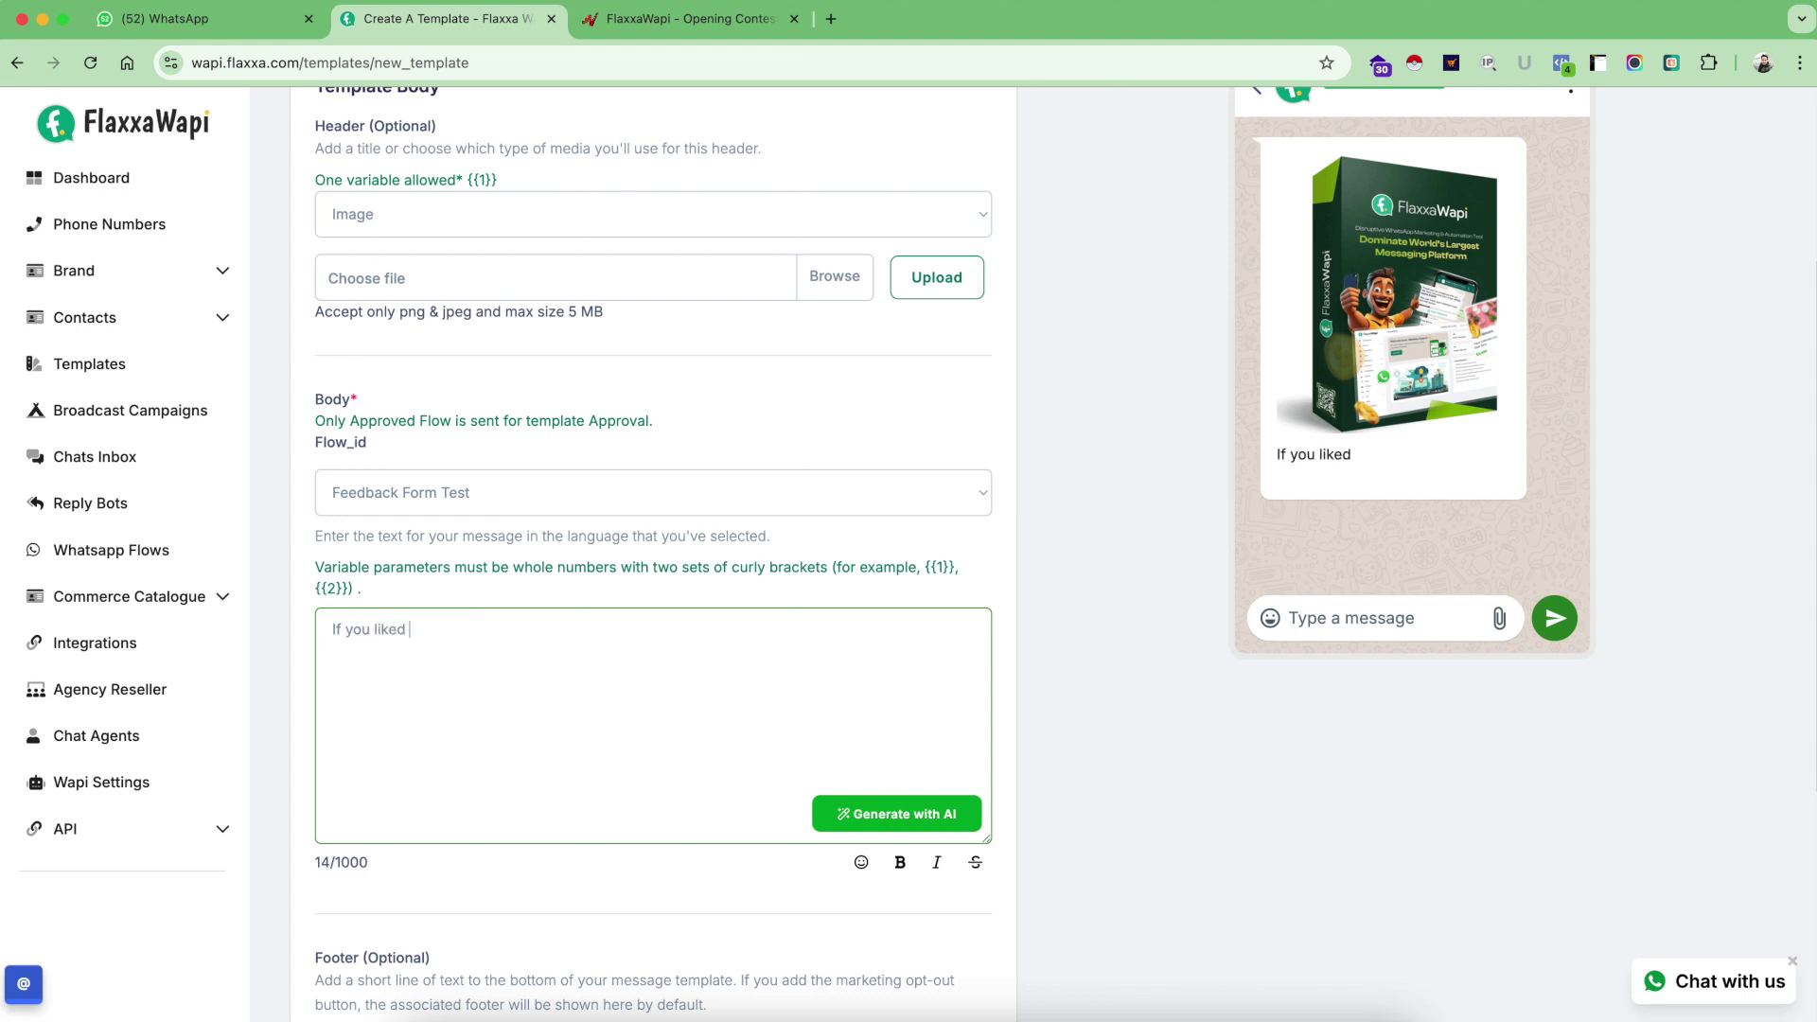
text(Flaxaa Wapi)
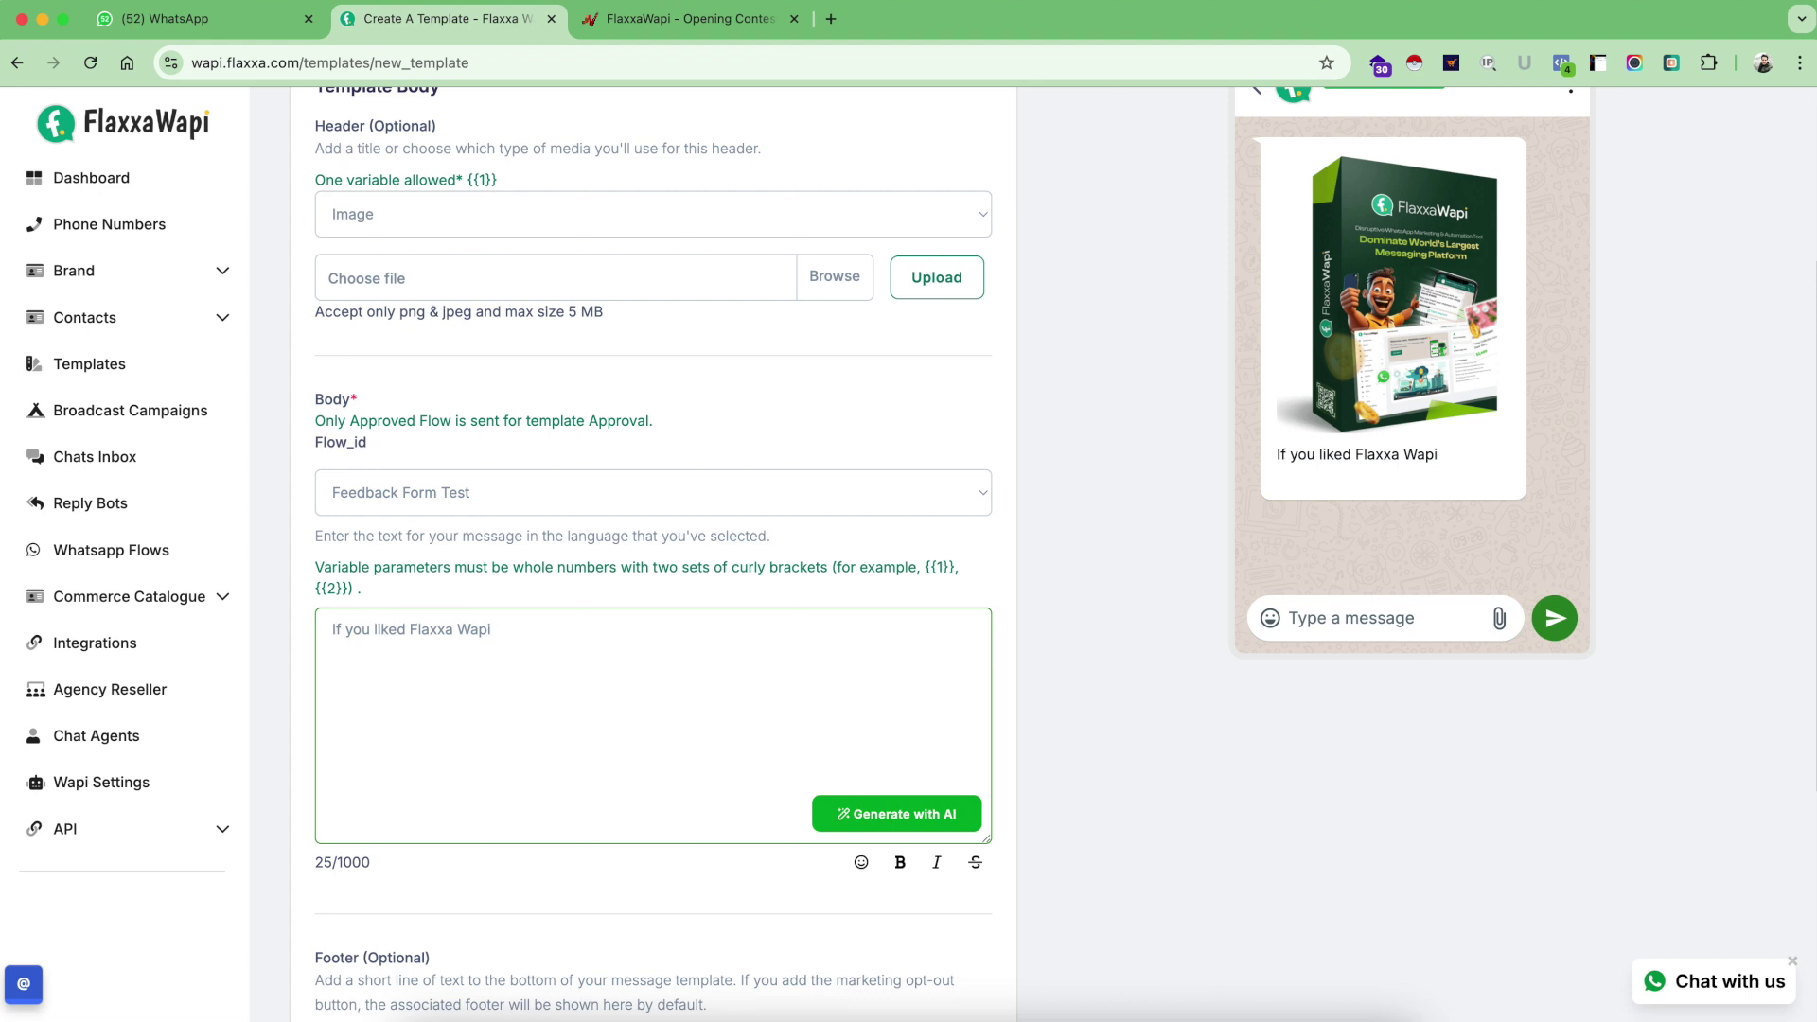
text( and would love )
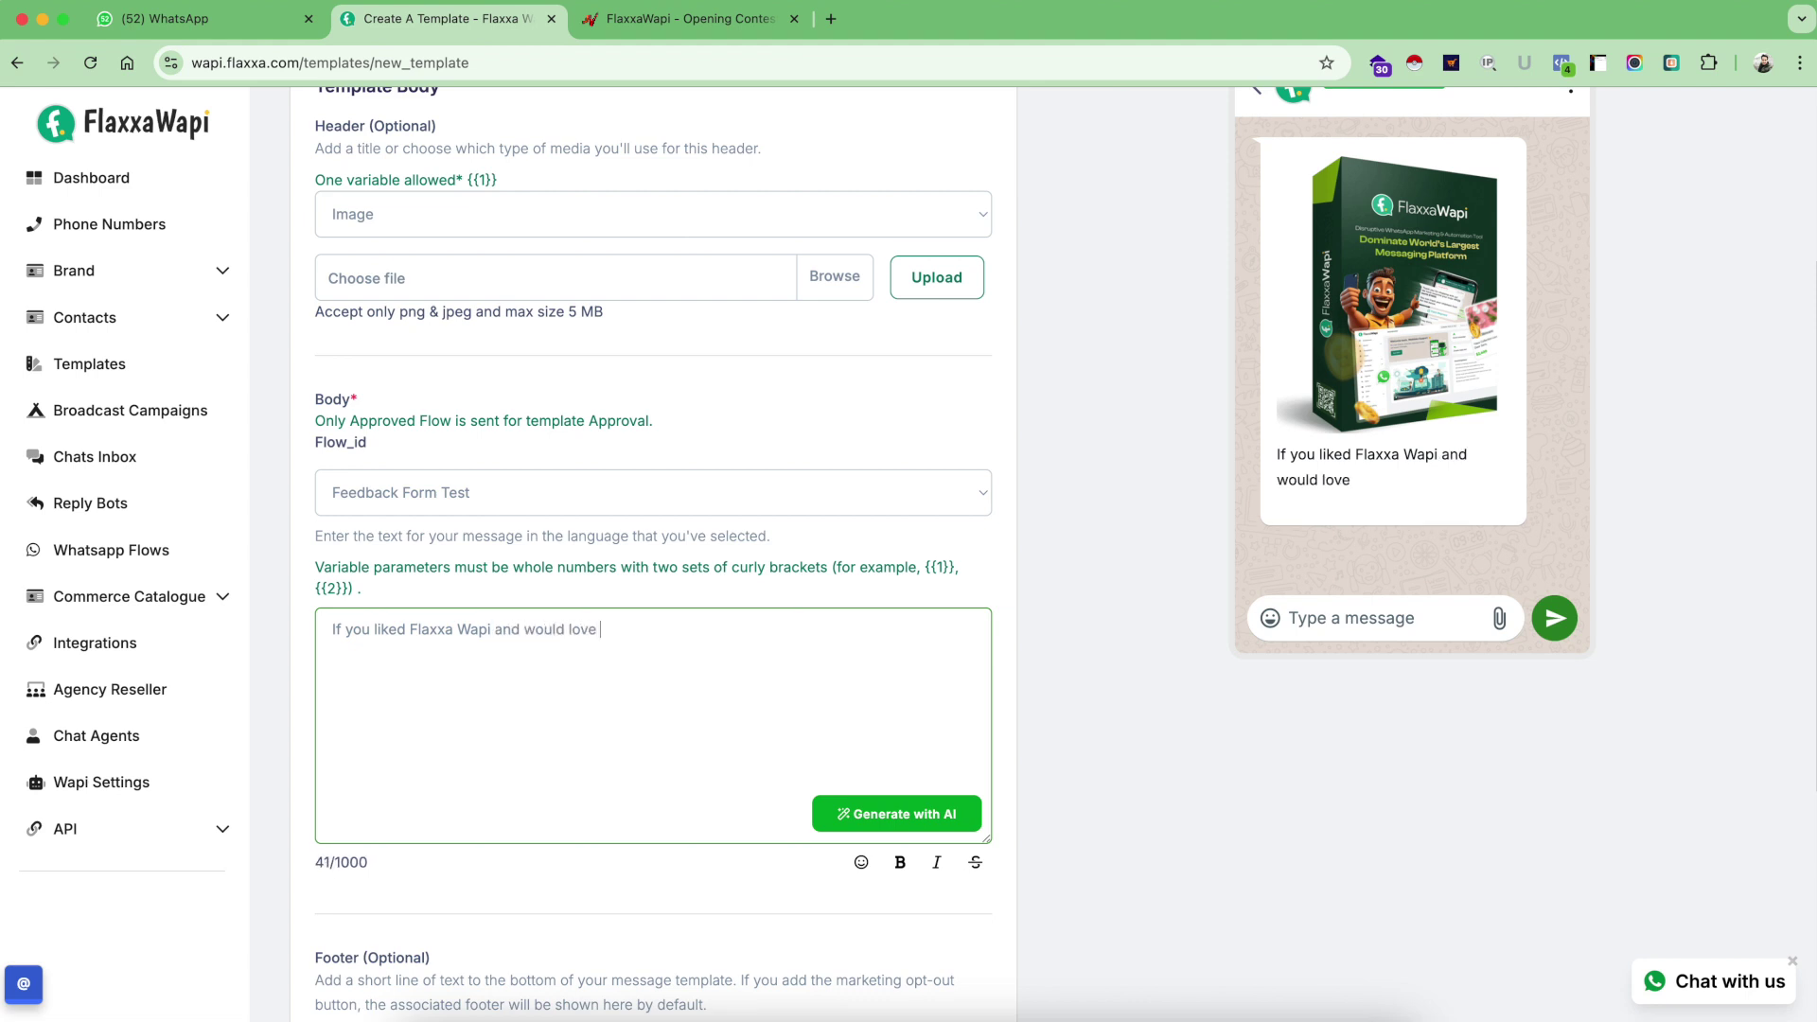
text(to provide your f)
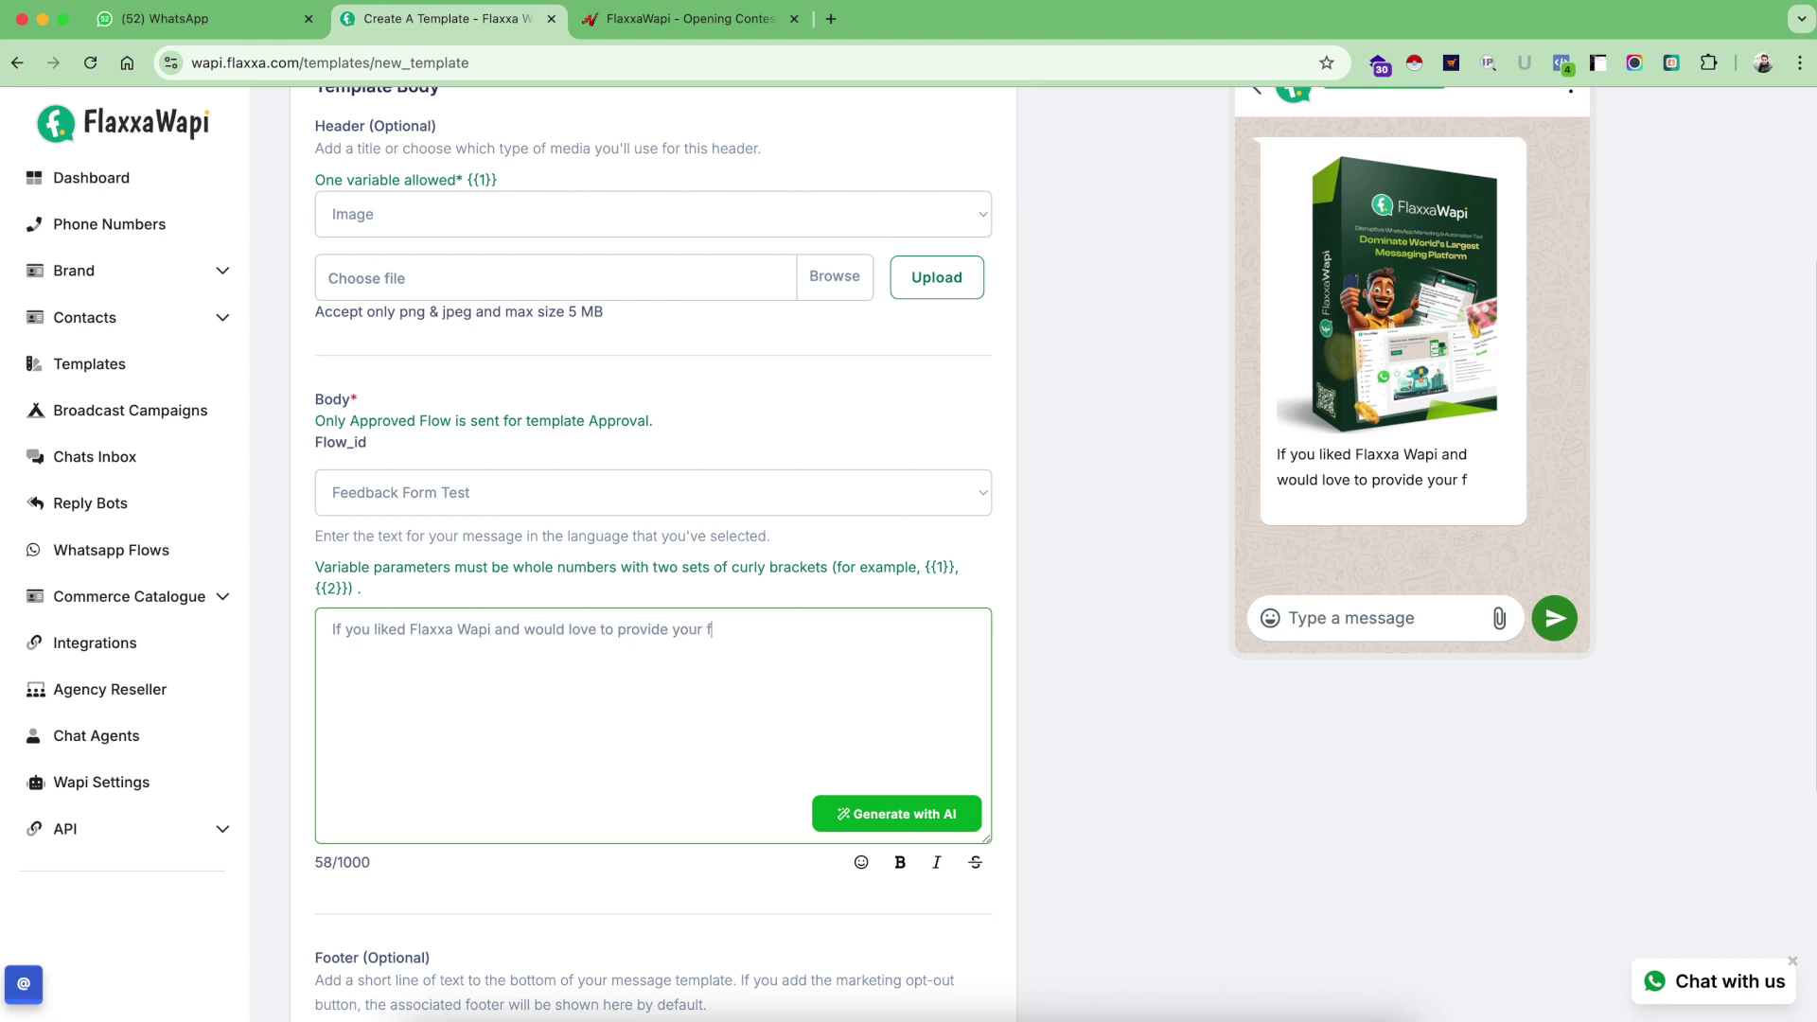
text(eedback)
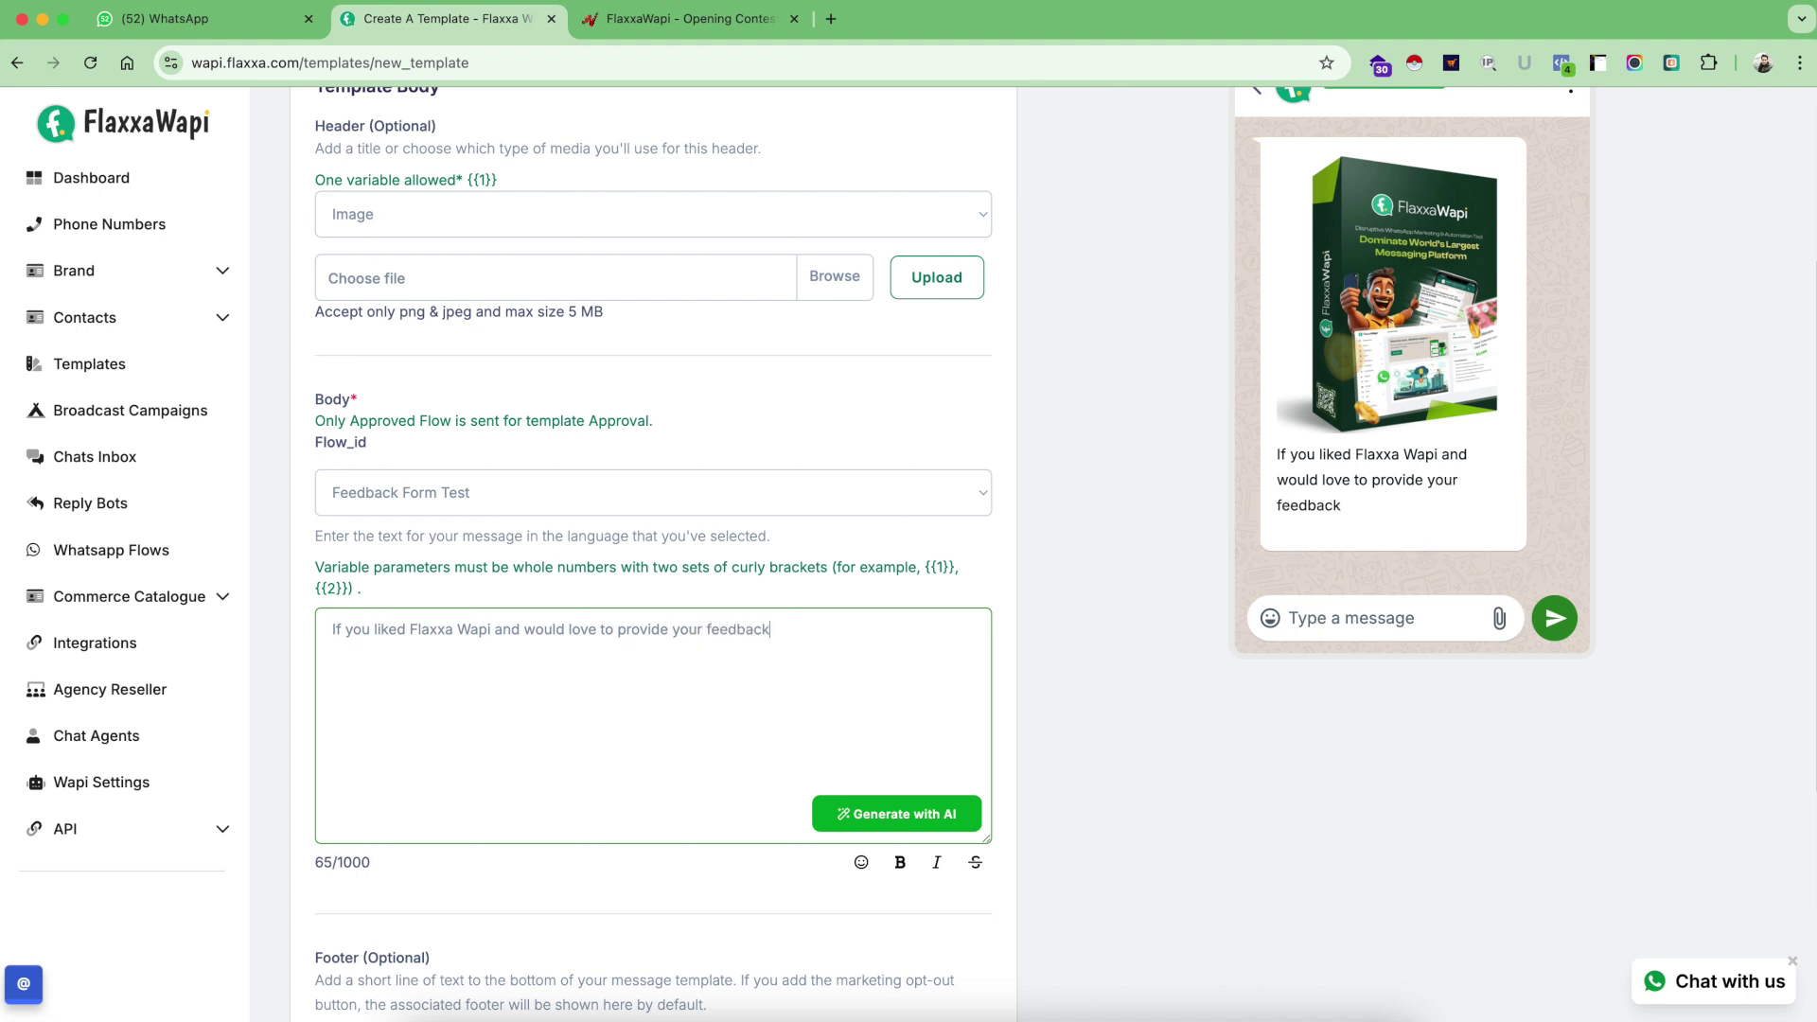
text(.)
key(Return)
text(Please use)
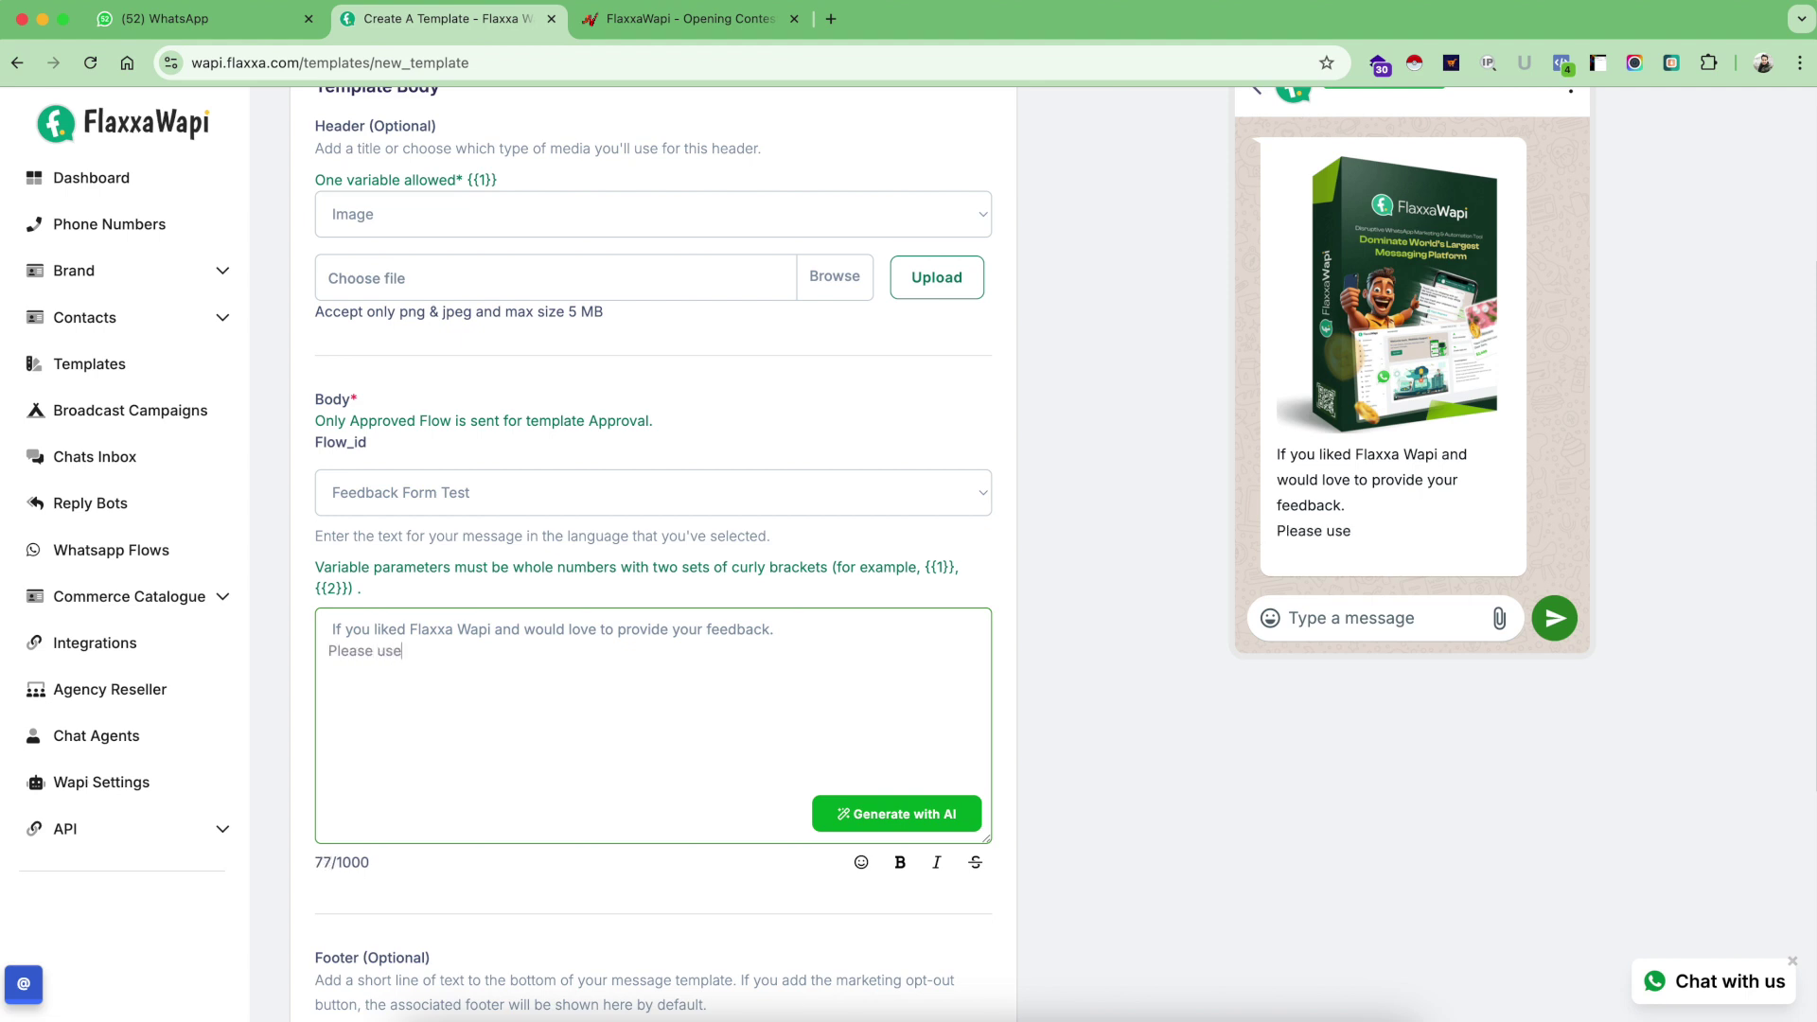
text( the option below.)
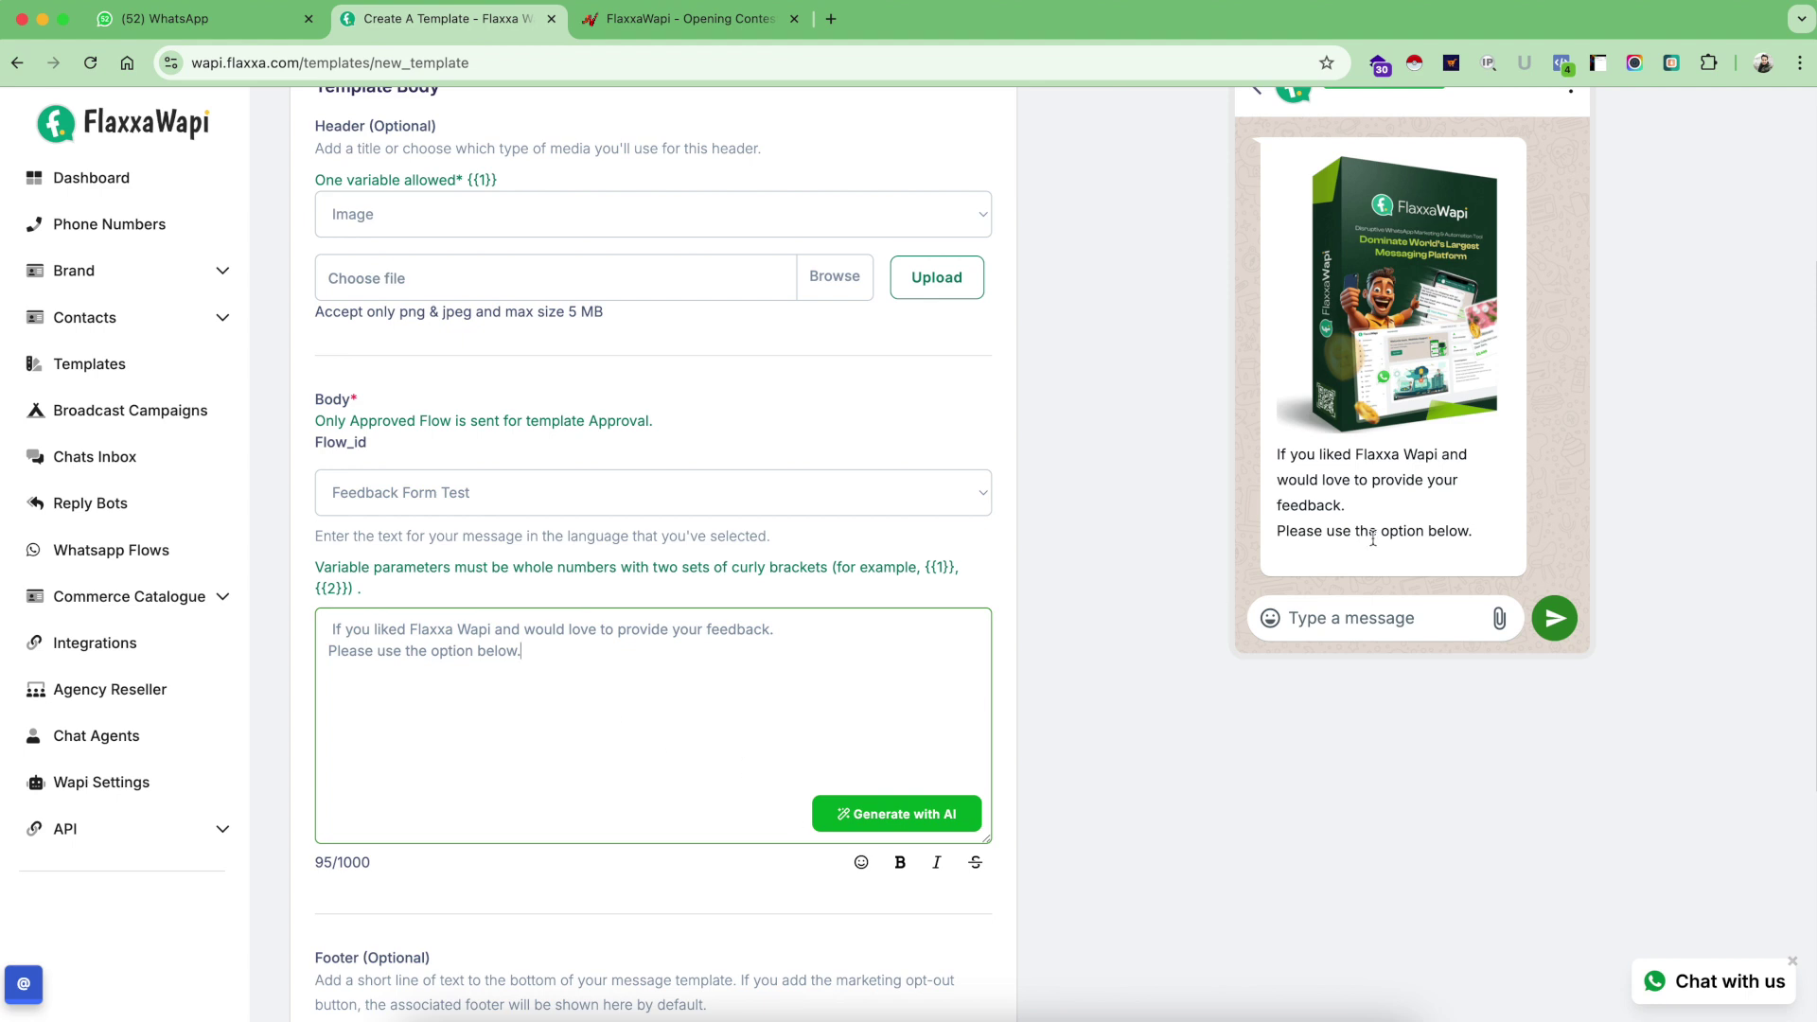
scroll(705, 729, down, 3)
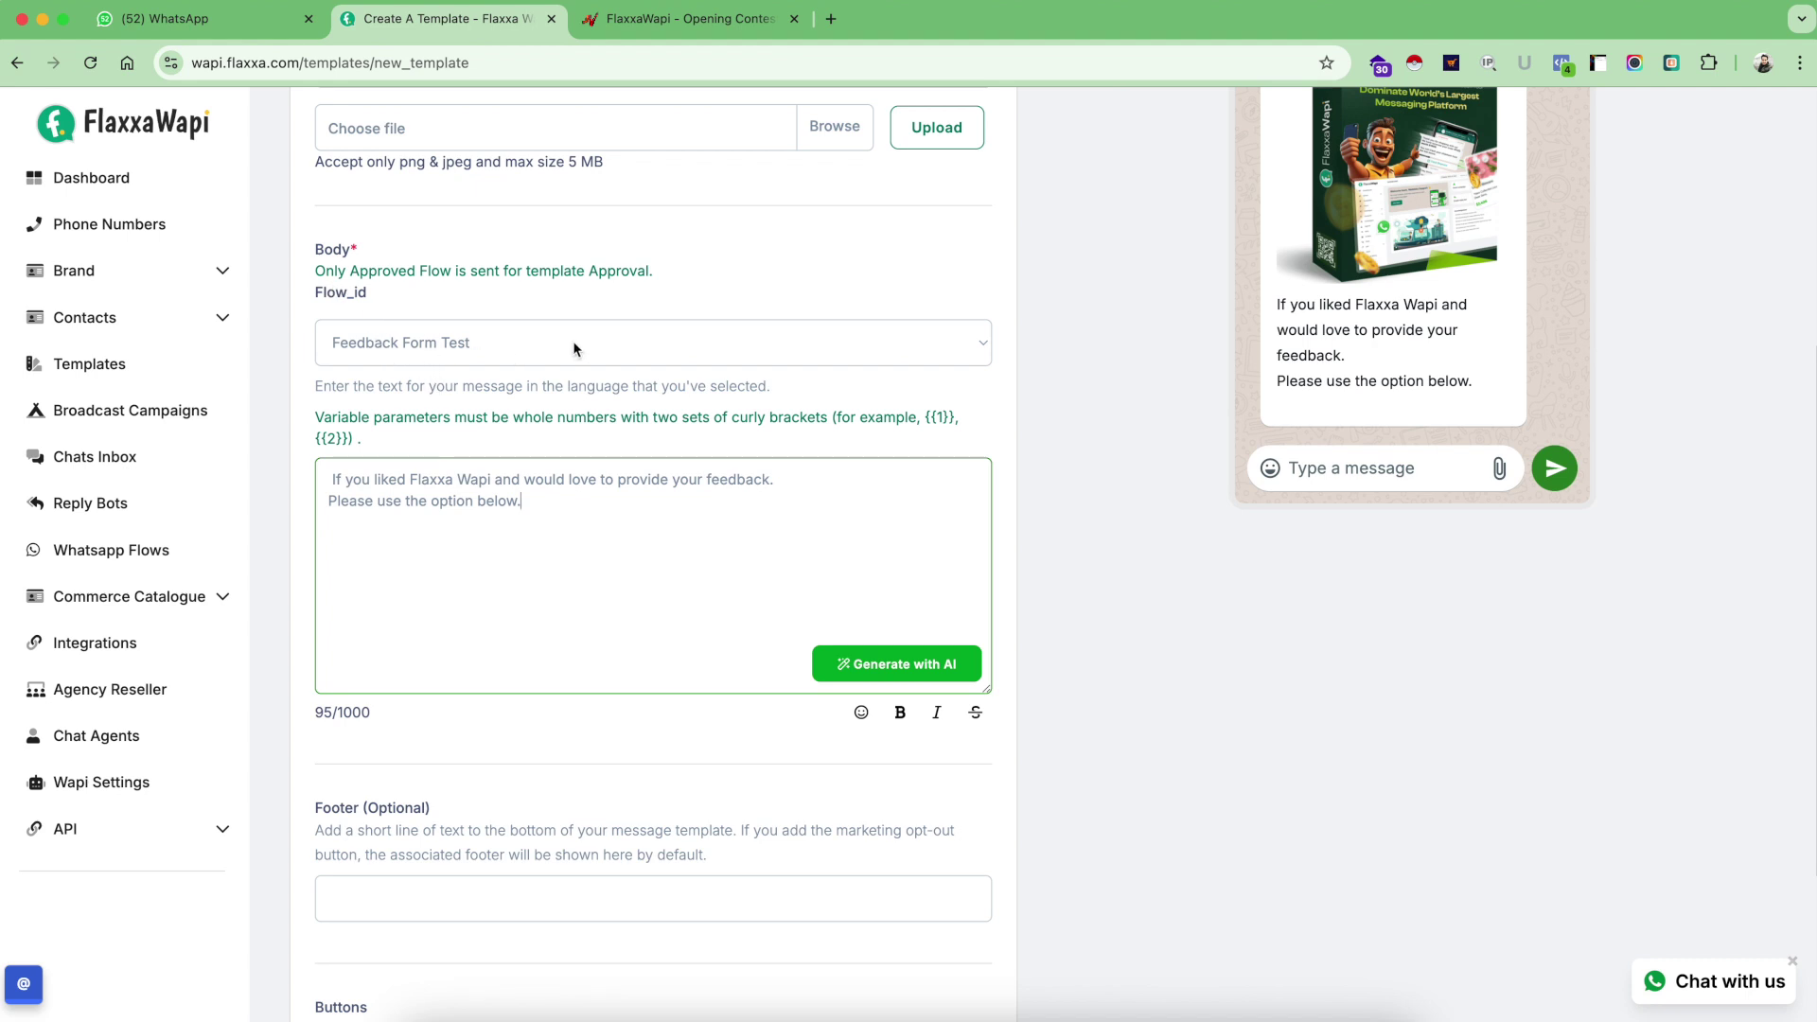
- Add footer 'This message is sent via Flaxxa Wapi', rename the button to 'Leave a Feedback', and save
scroll(663, 749, down, 5)
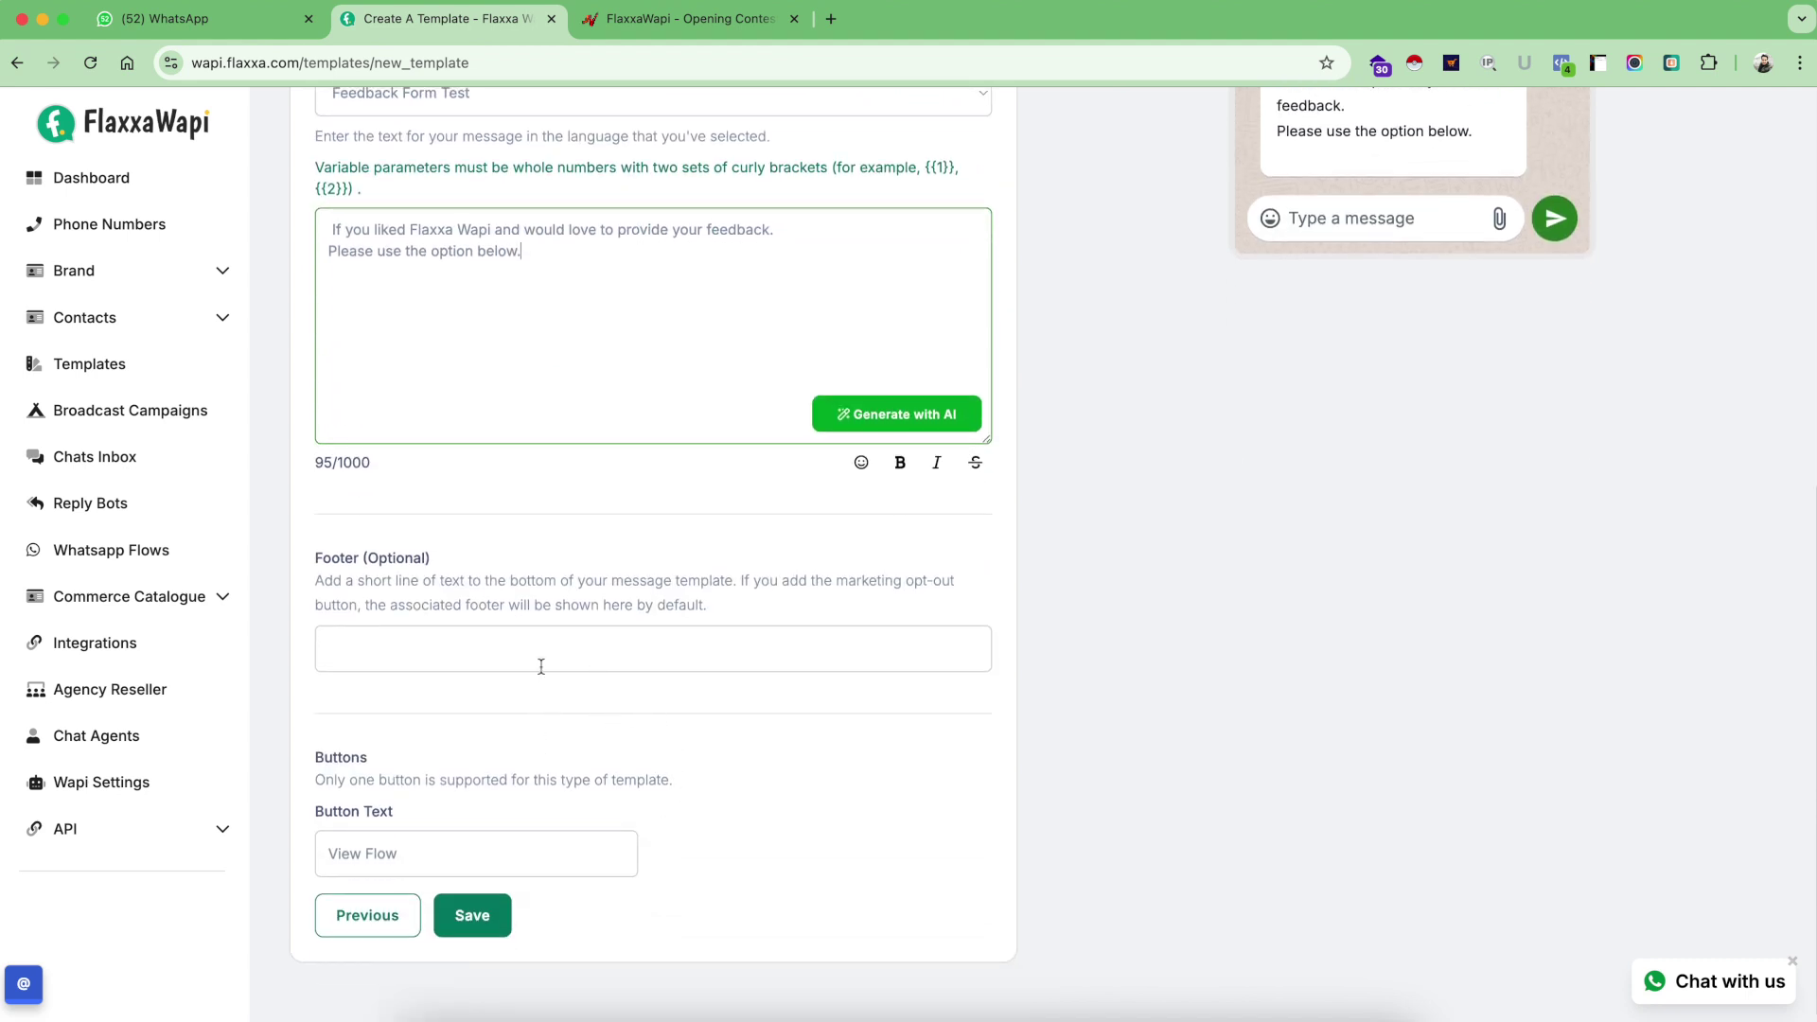
click(582, 656)
click(516, 703)
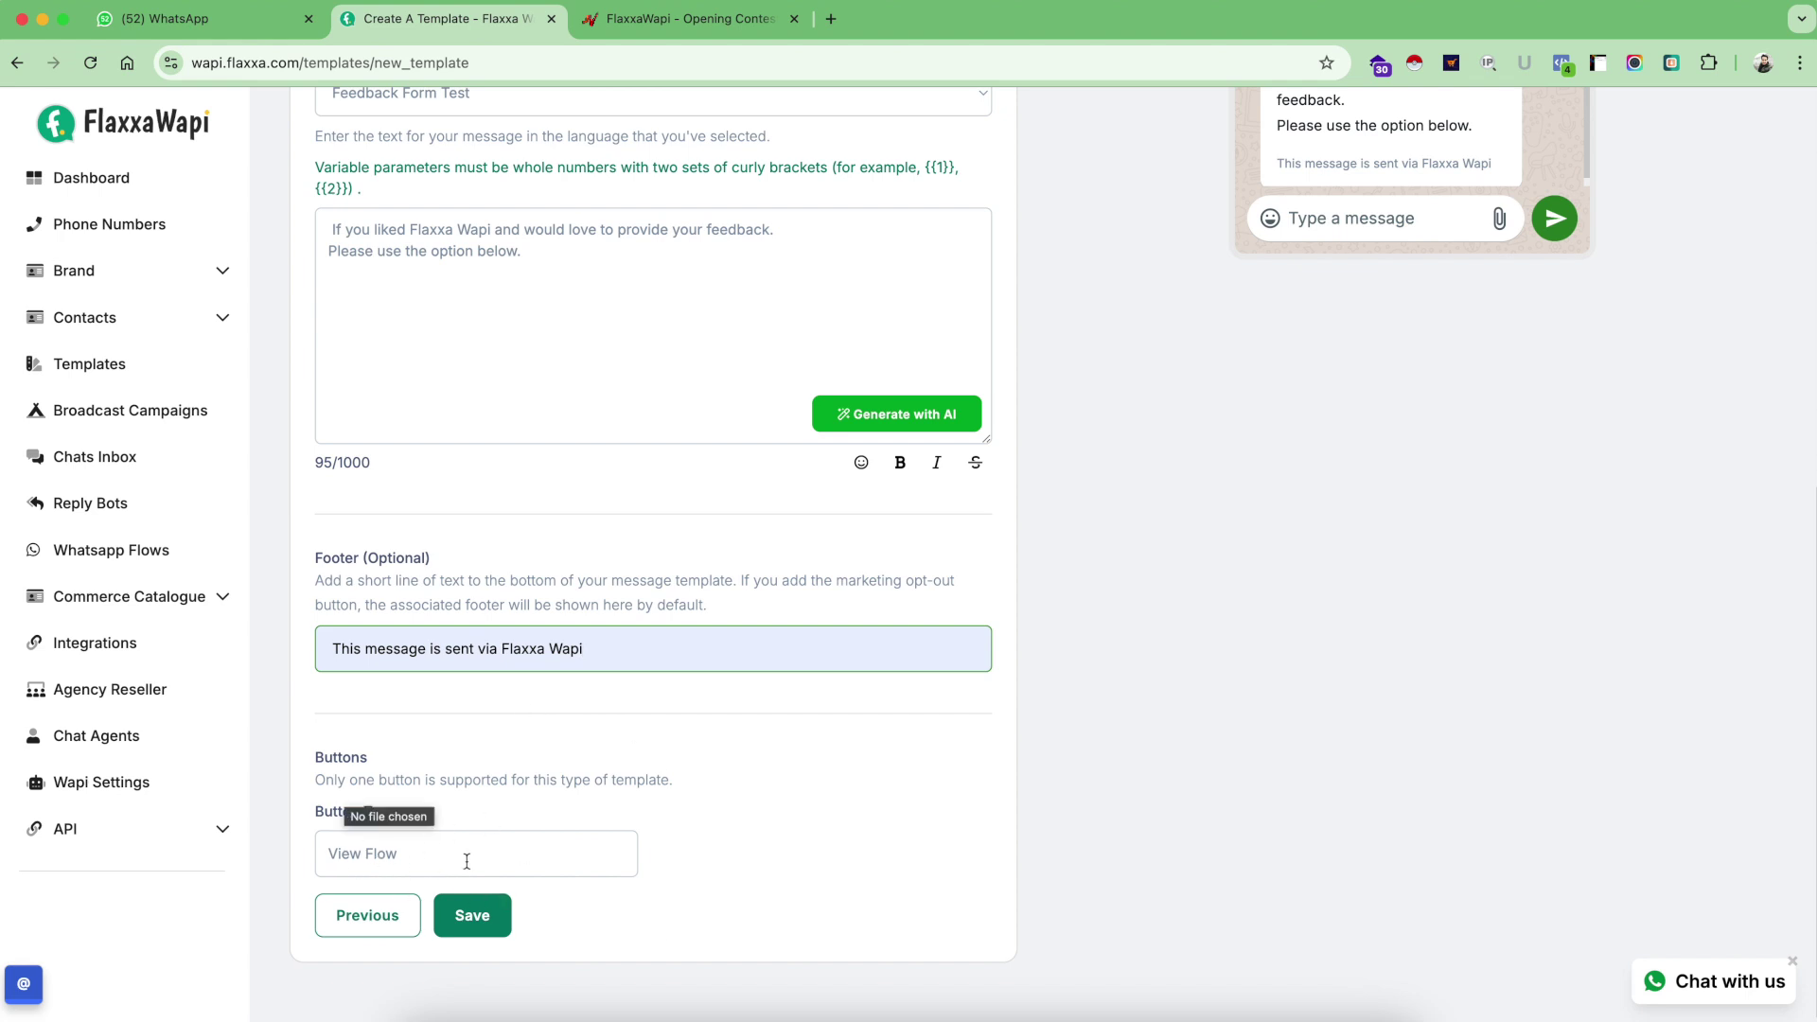
scroll(566, 814, down, 1)
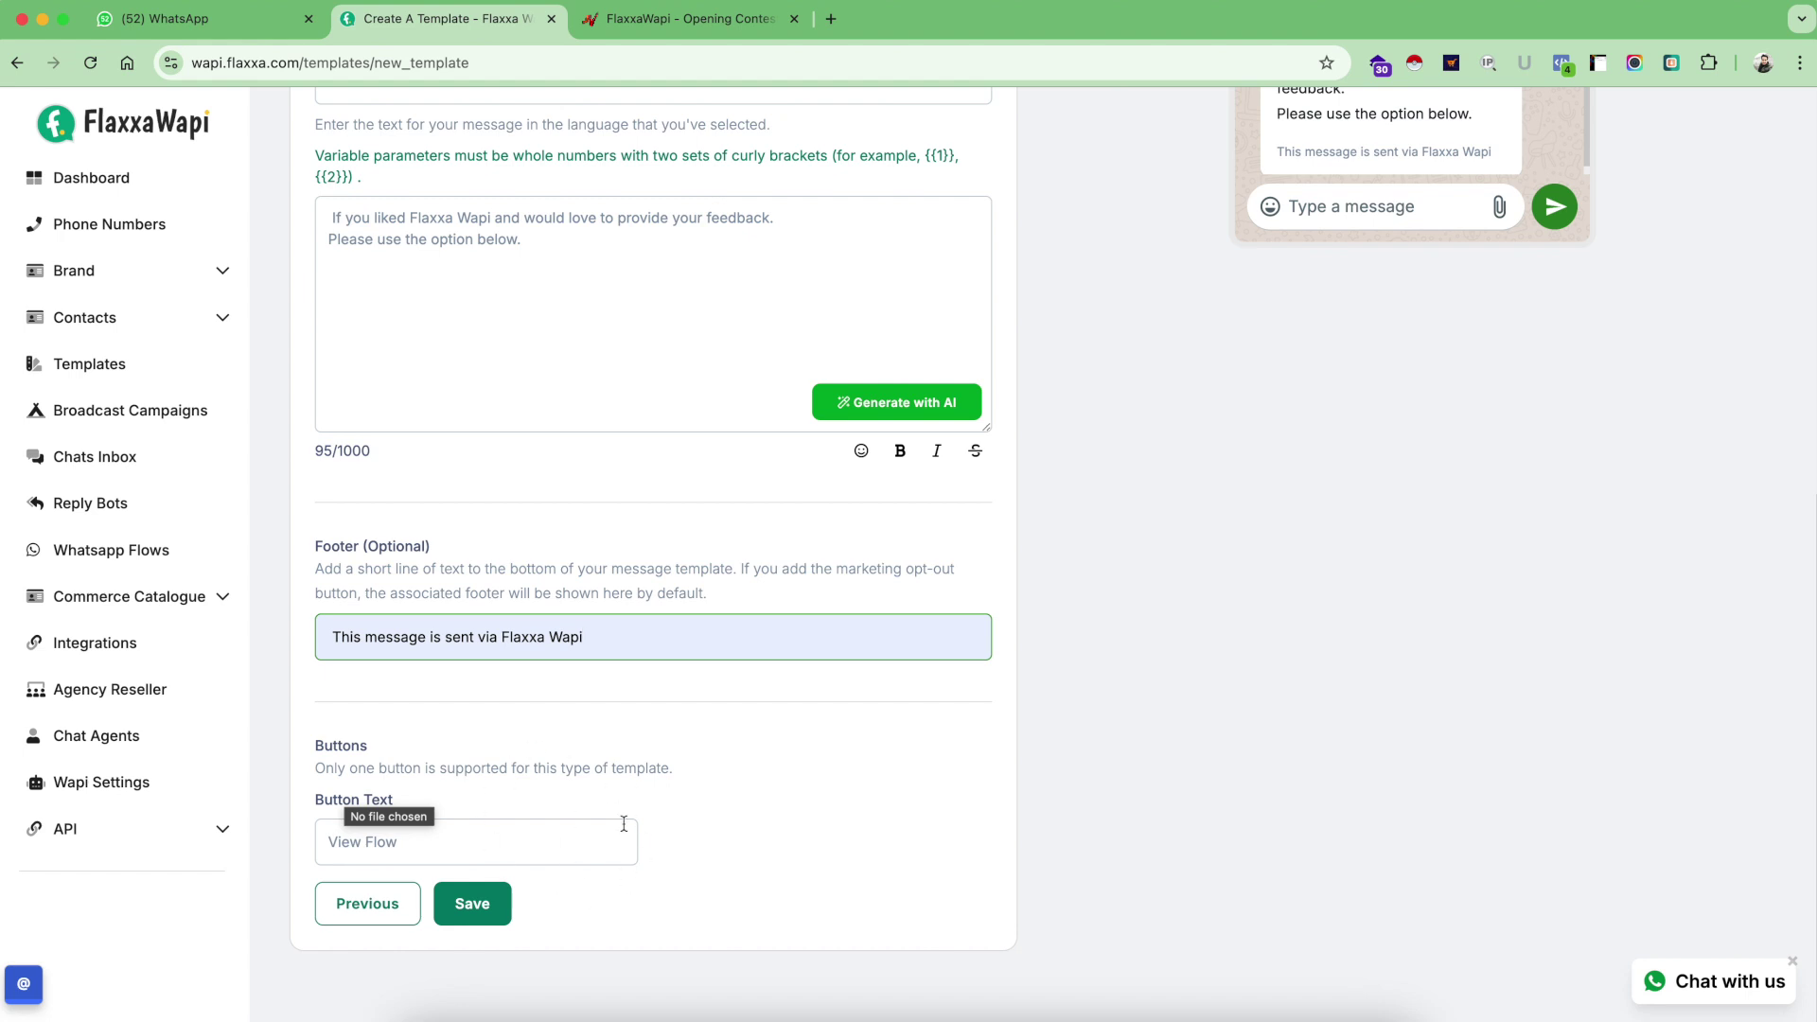
triple_click(513, 848)
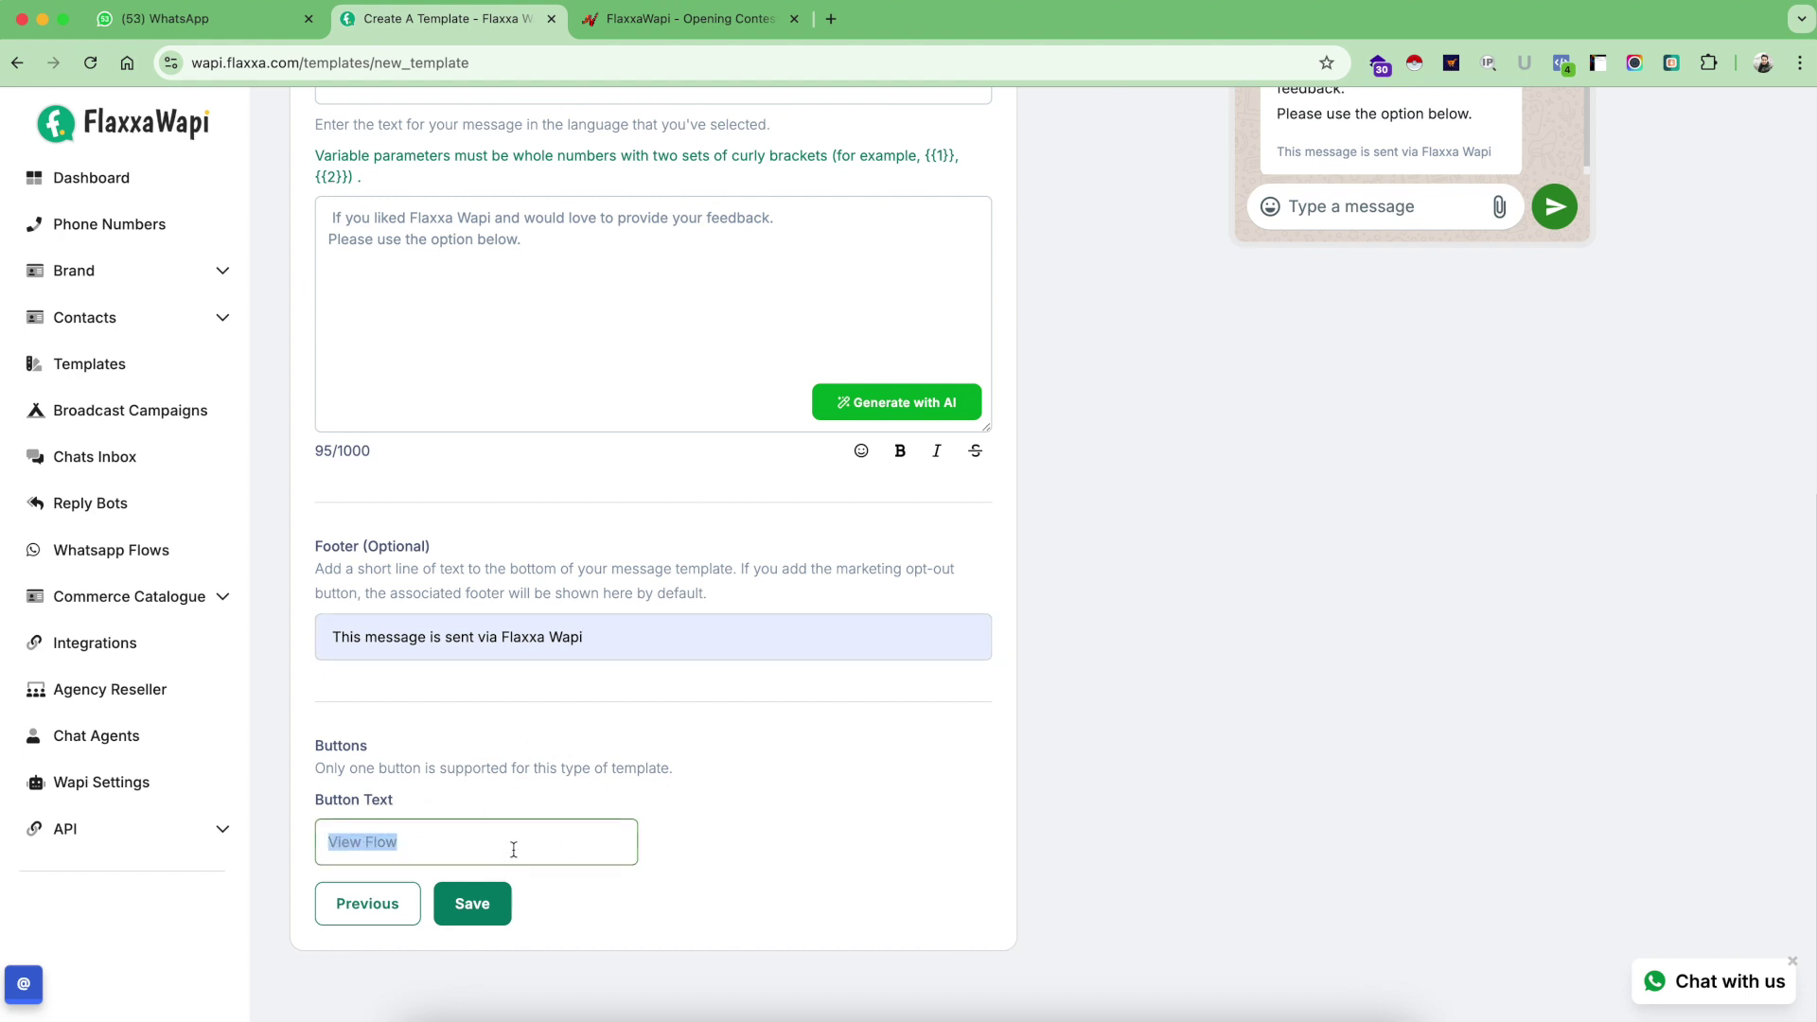
text(Leave a Feedback)
click(472, 903)
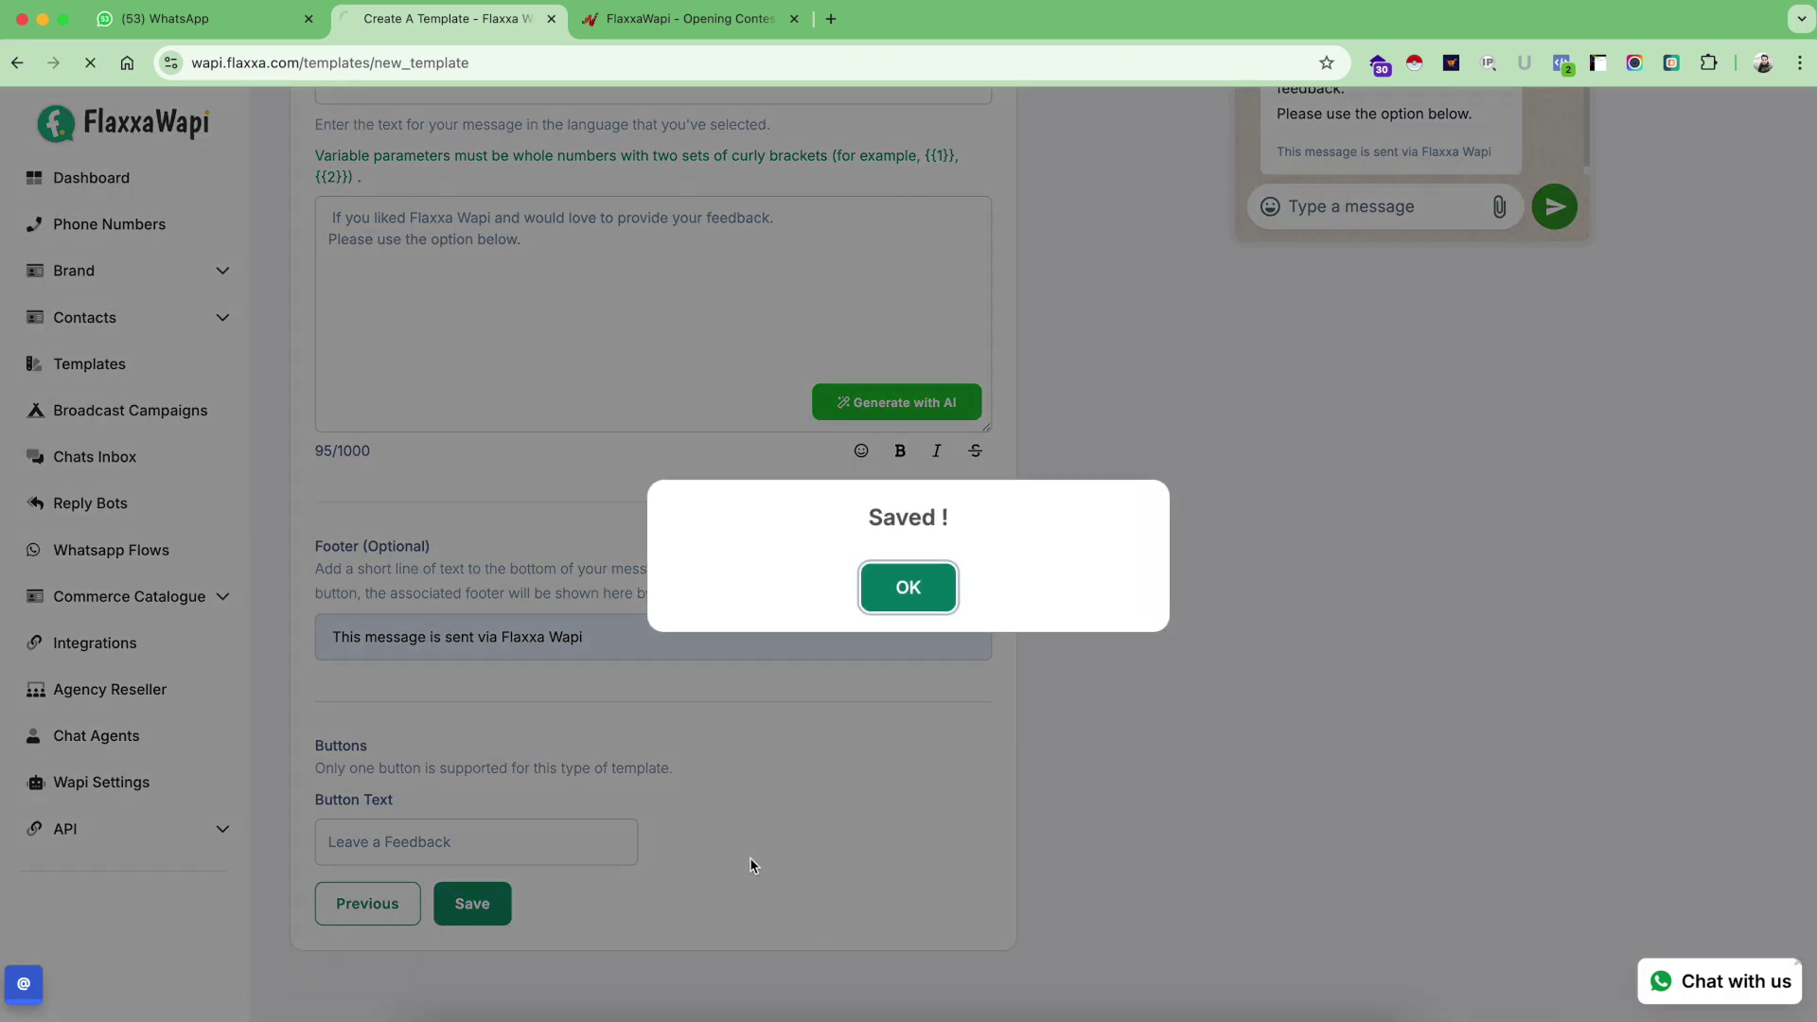
- Send feedback_flow_test_1 to Meta for approval and dismiss the pending-review notice
click(901, 611)
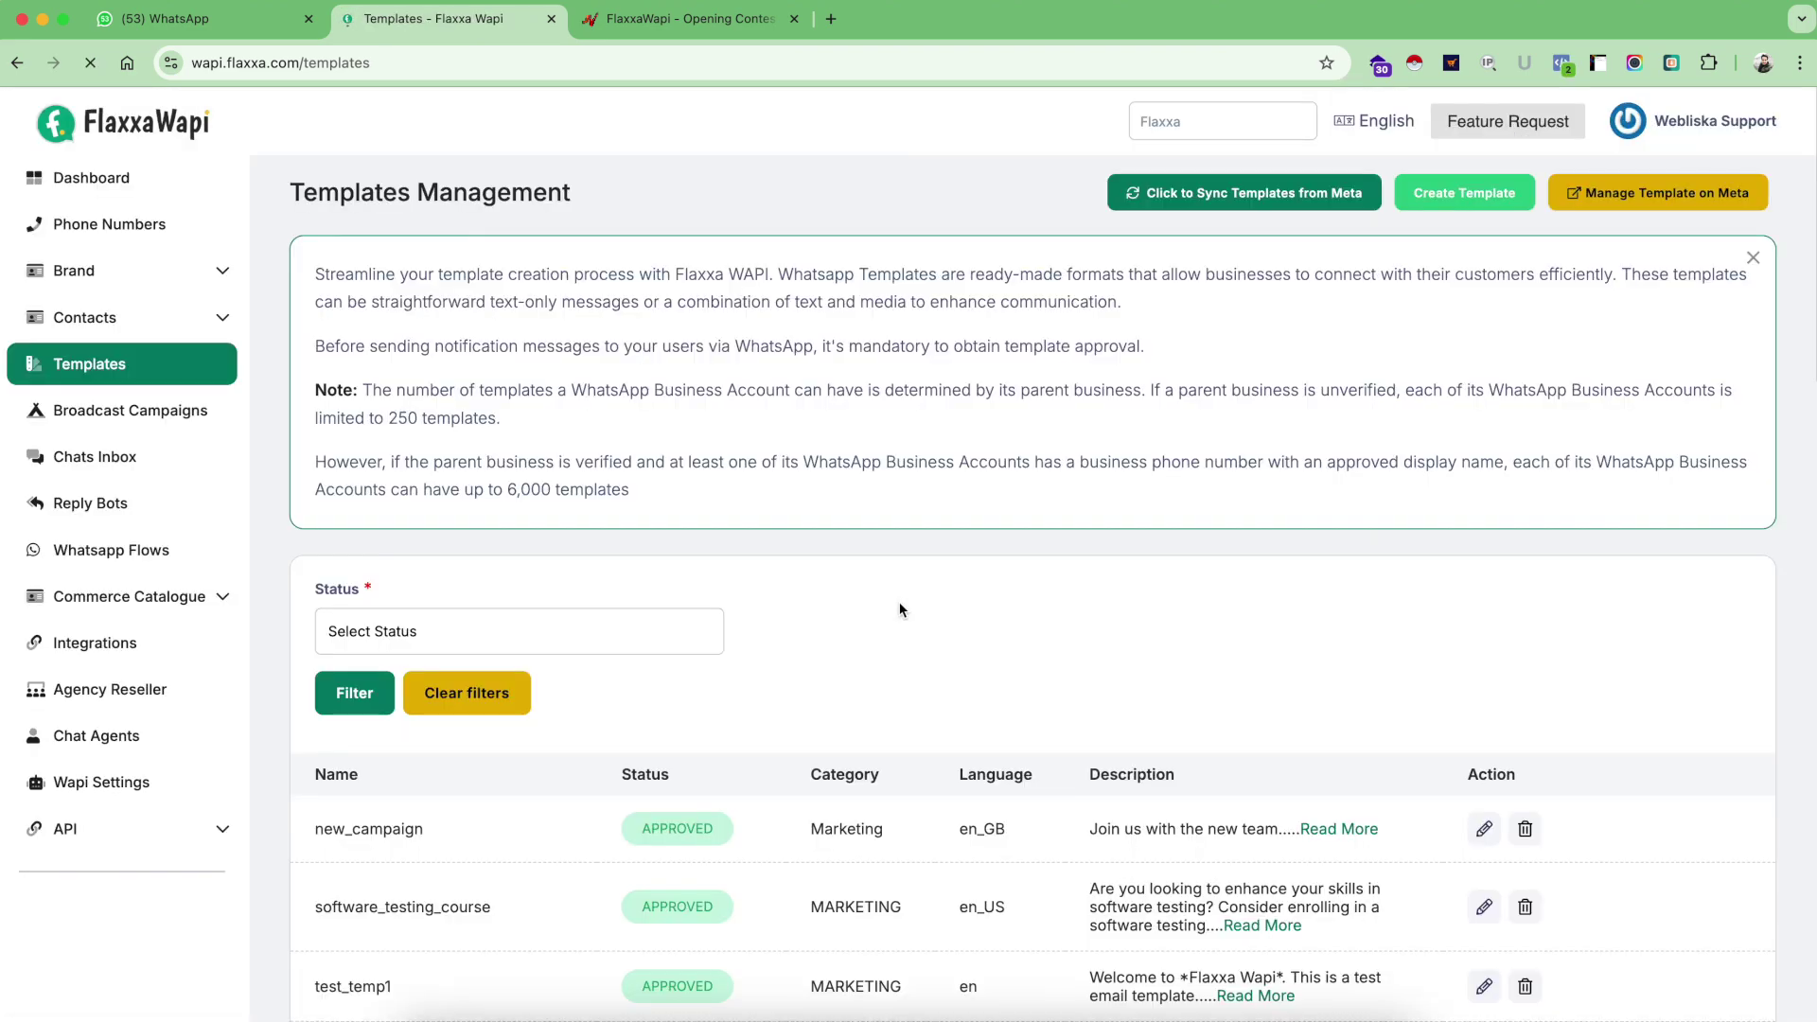
scroll(790, 672, down, 20)
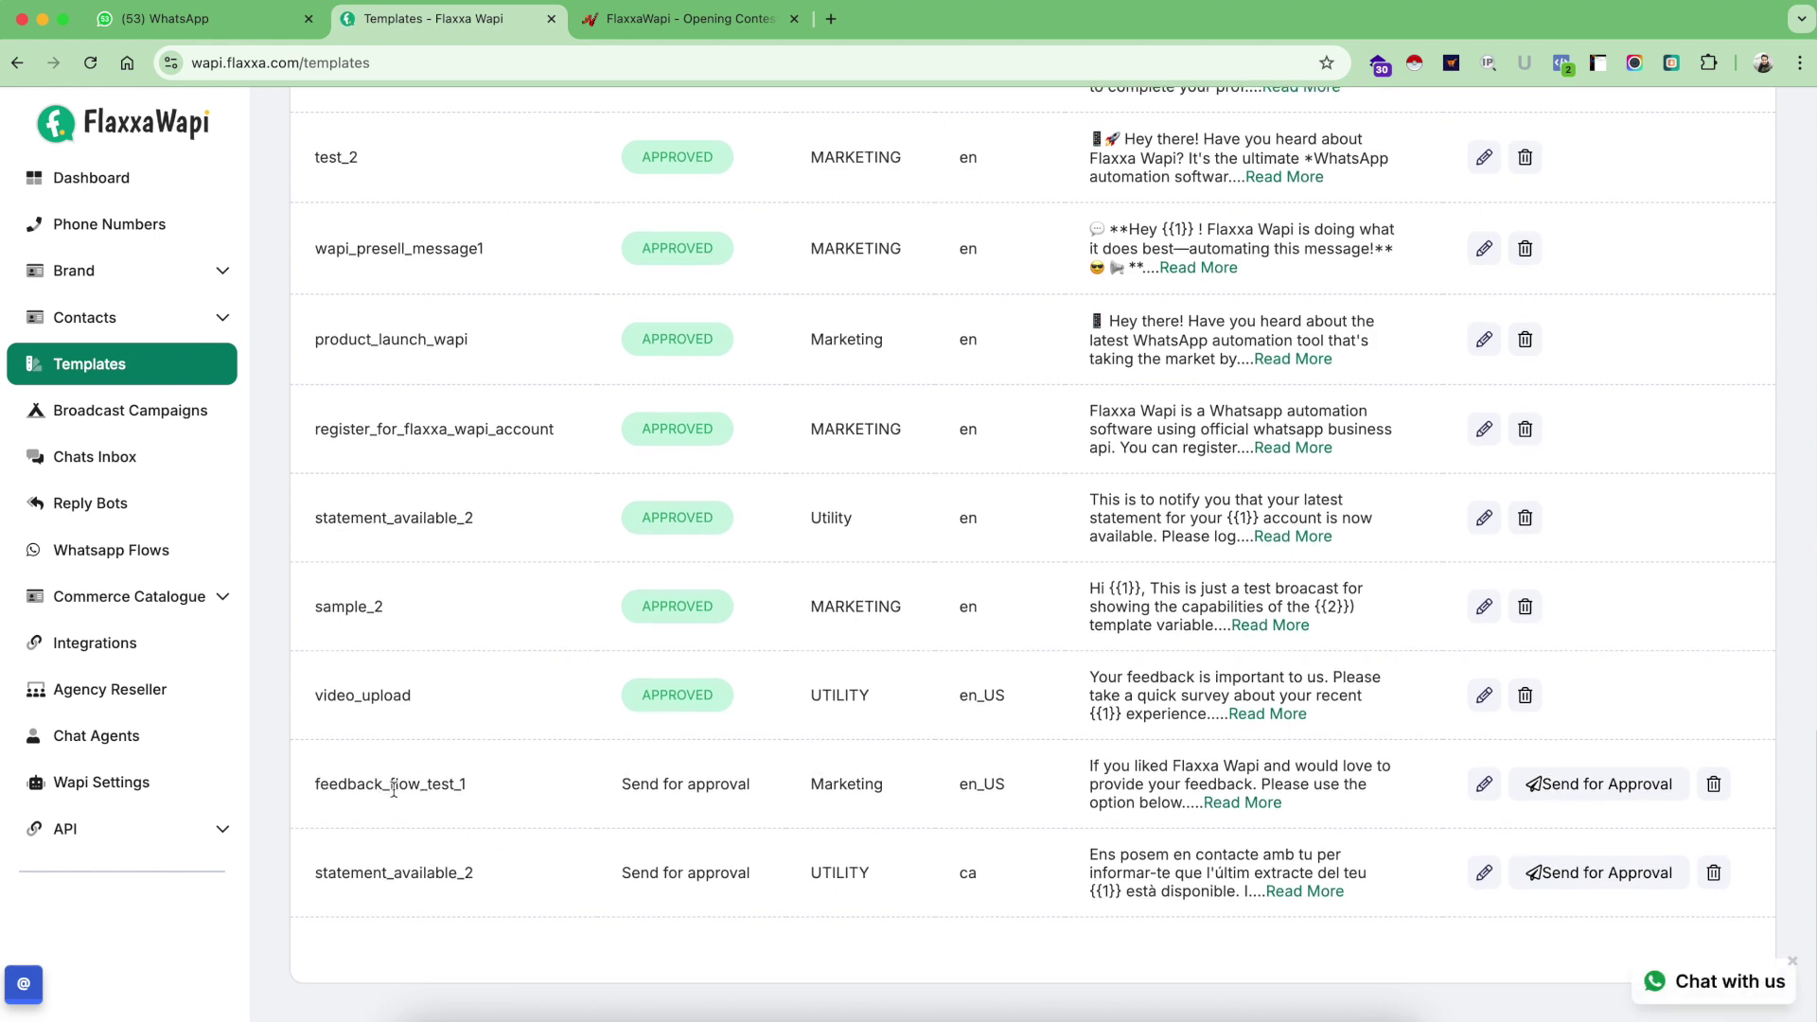
click(1593, 792)
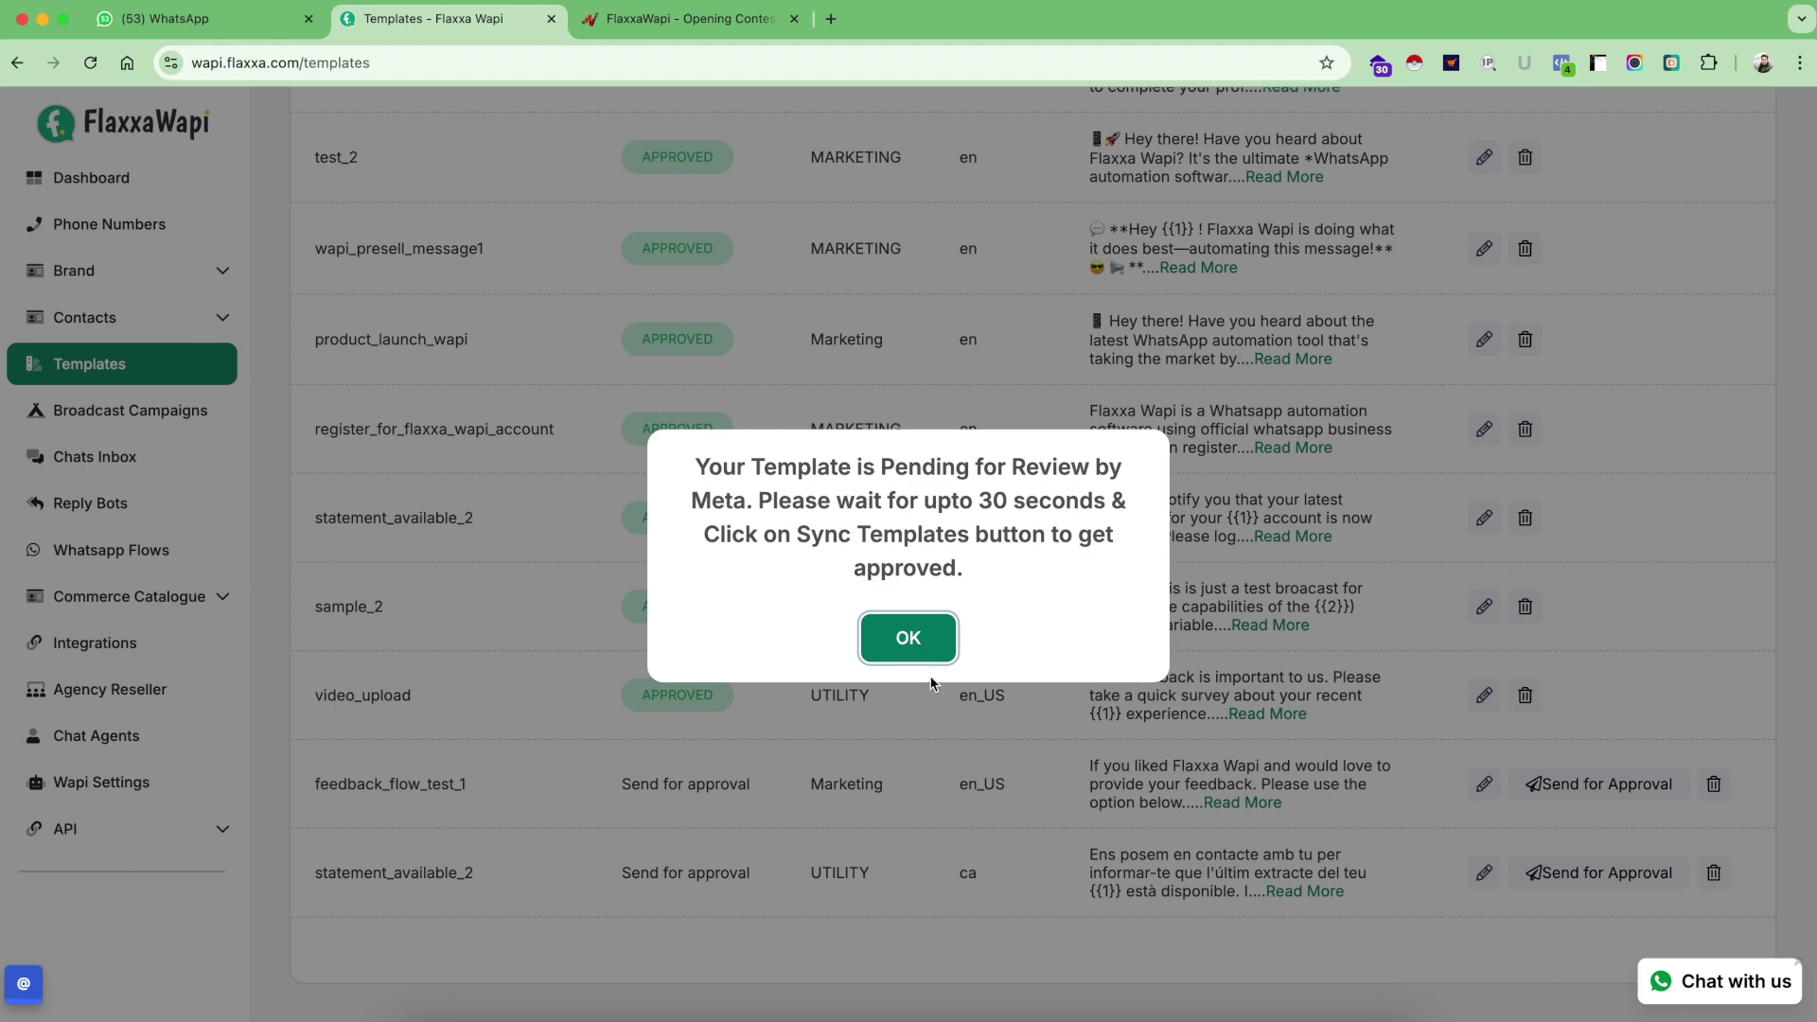
click(910, 637)
scroll(924, 410, up, 5)
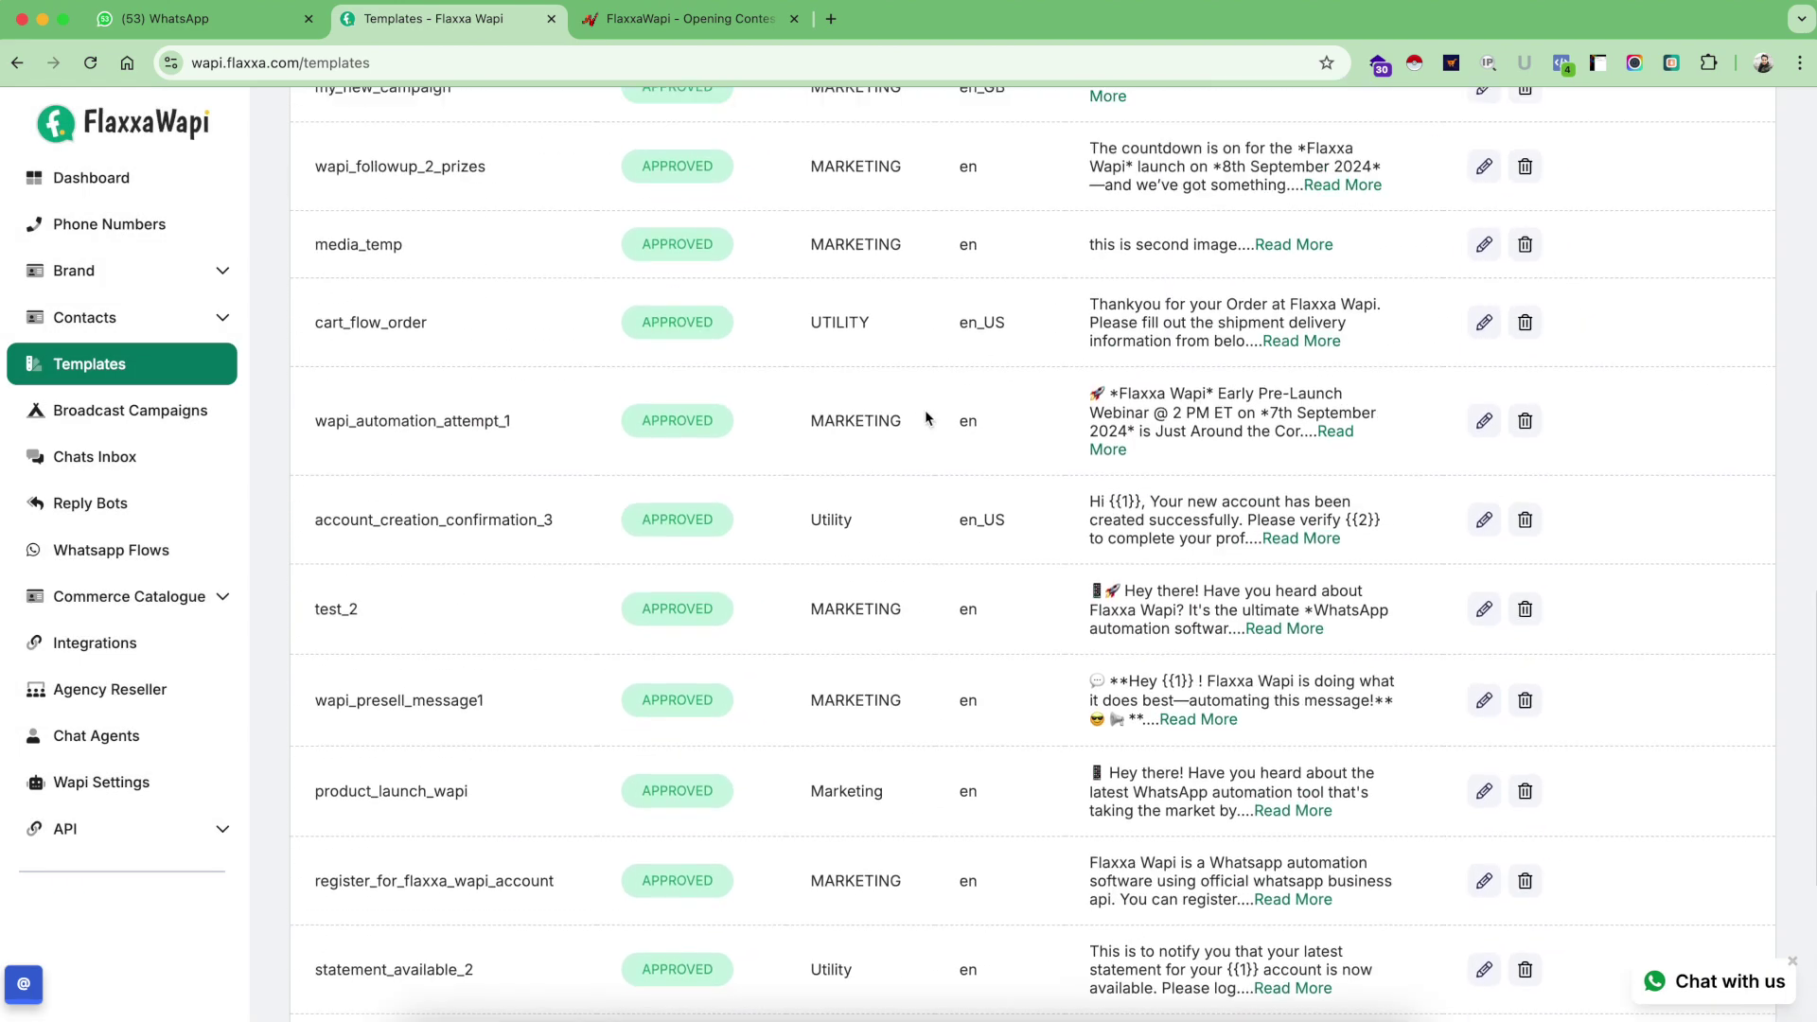
scroll(923, 410, up, 5)
scroll(923, 411, up, 7)
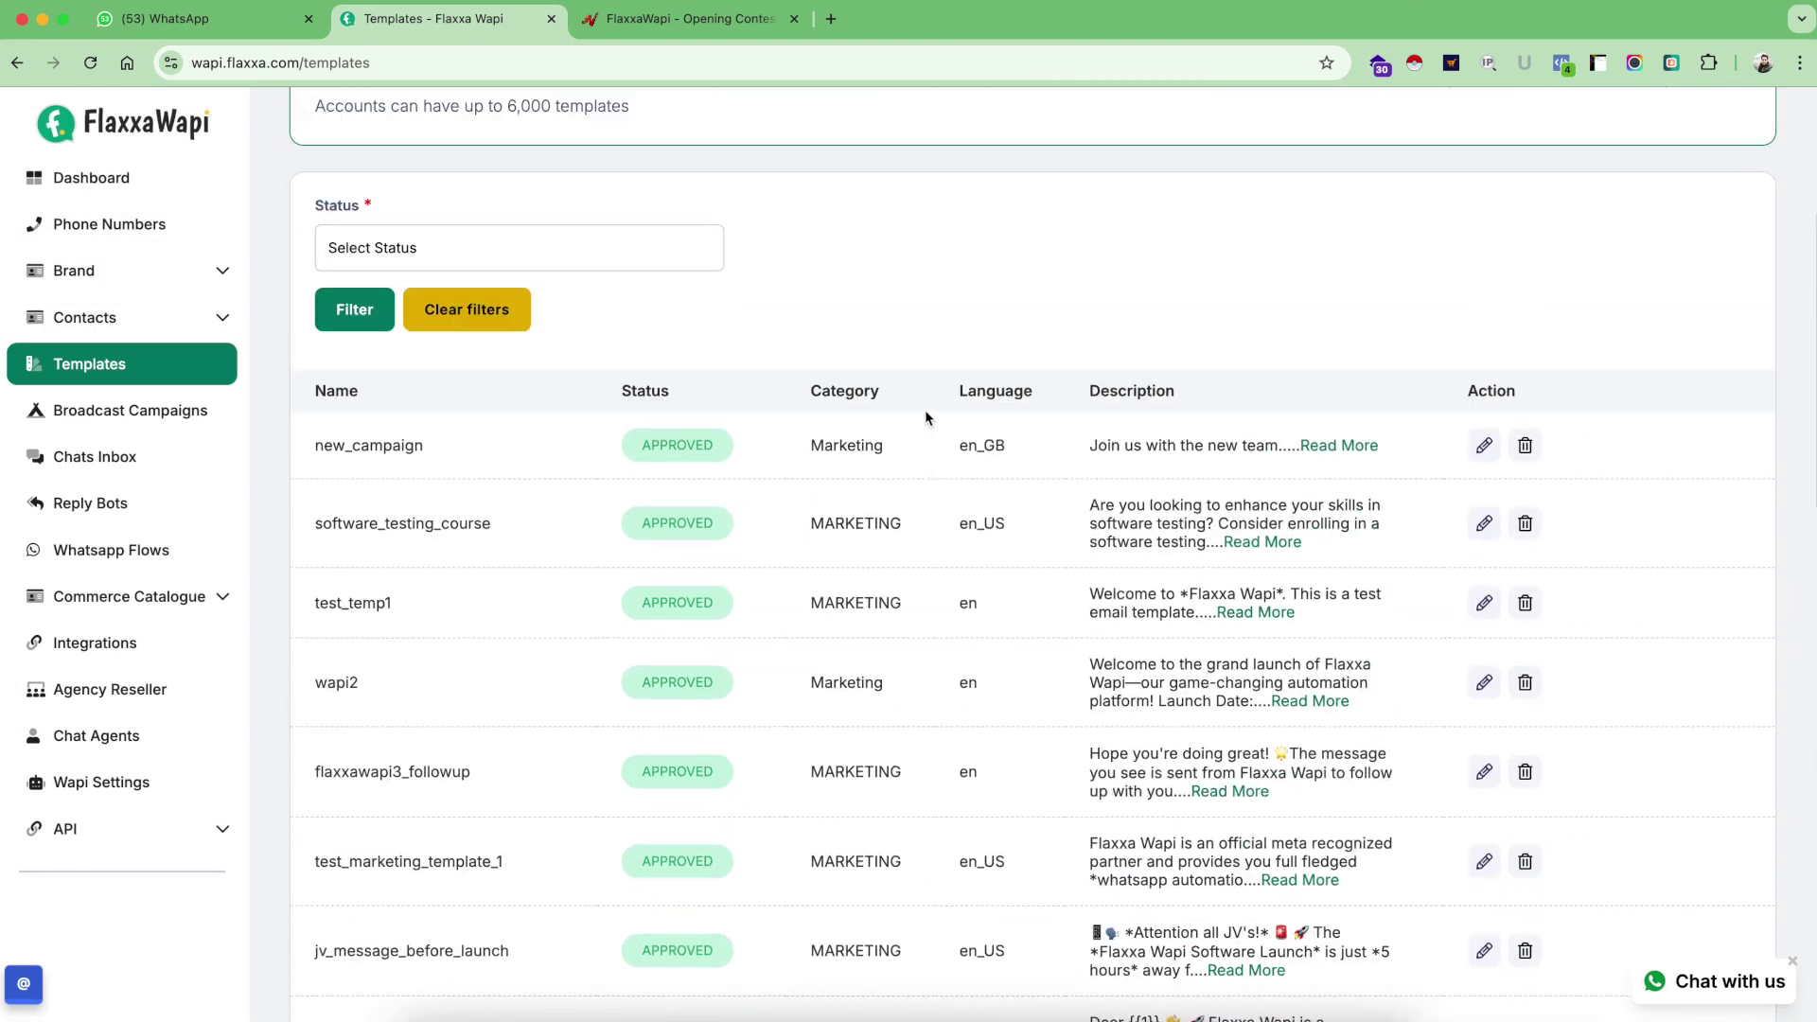
scroll(923, 411, up, 4)
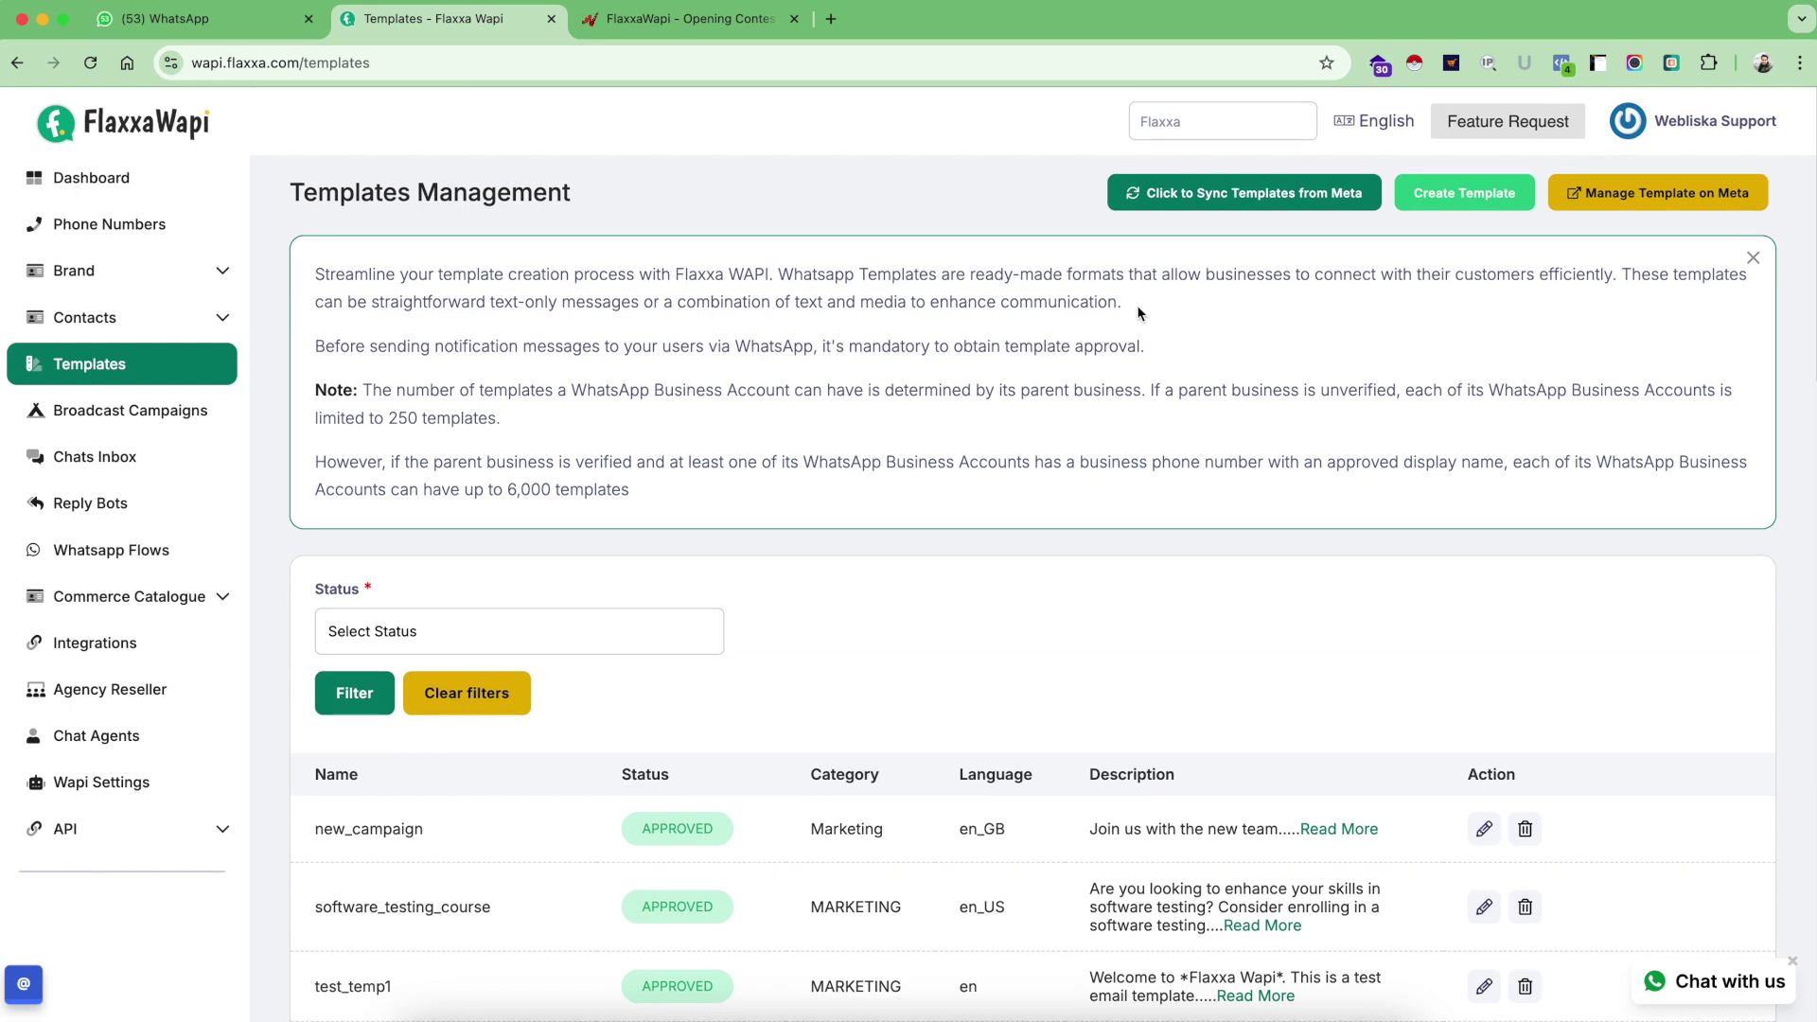
- Sync templates from Meta, confirm feedback_flow_test_1 is APPROVED, and review its full preview
click(1212, 195)
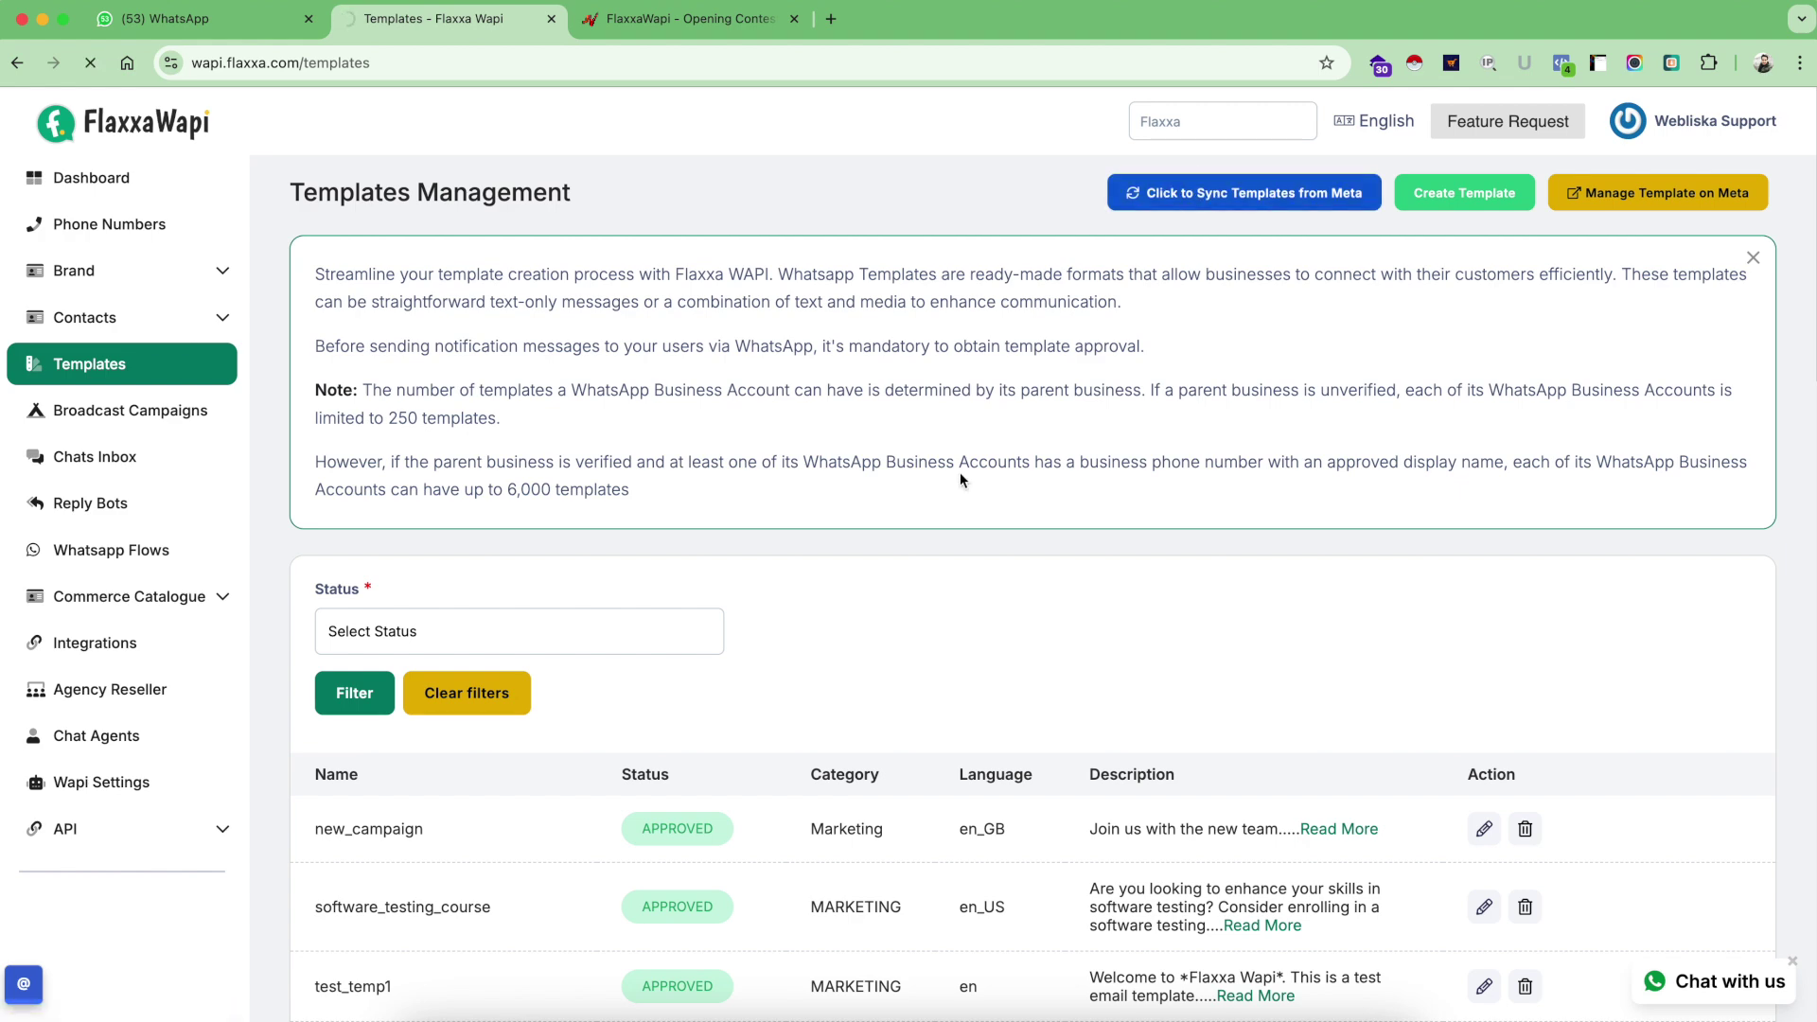
scroll(907, 625, down, 3)
scroll(468, 679, down, 8)
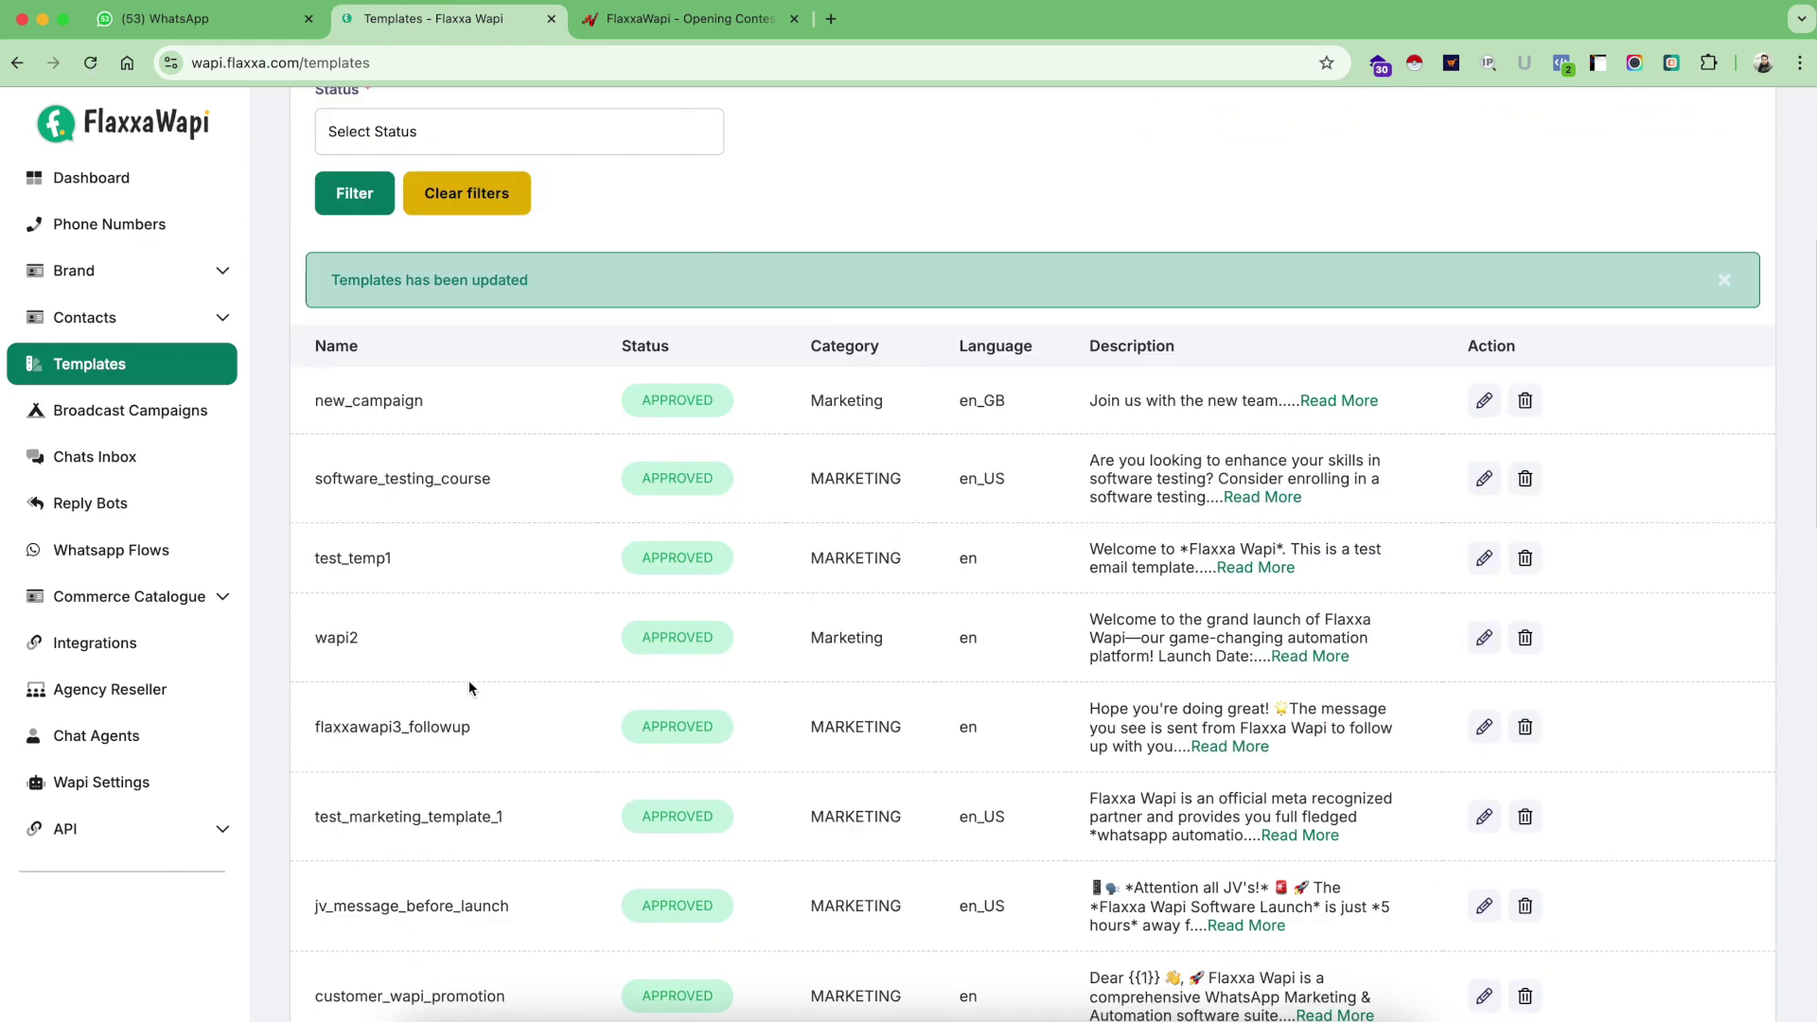
scroll(468, 679, down, 8)
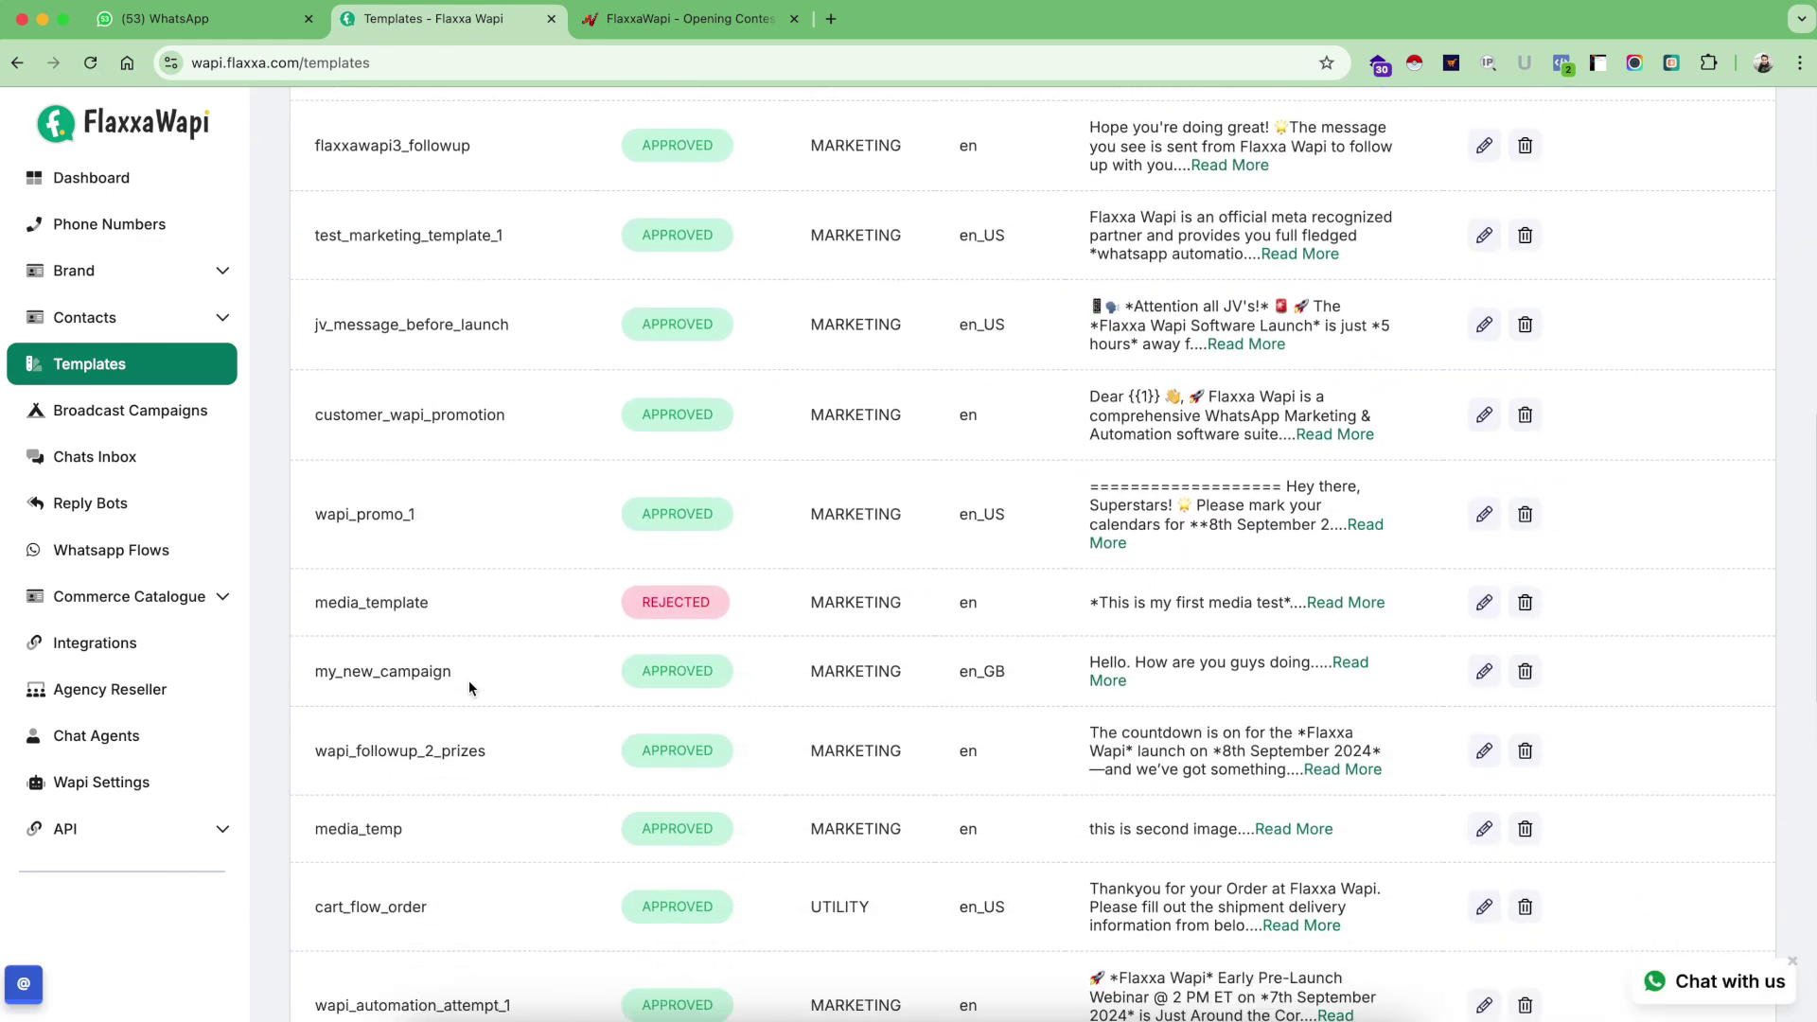
scroll(468, 679, down, 2)
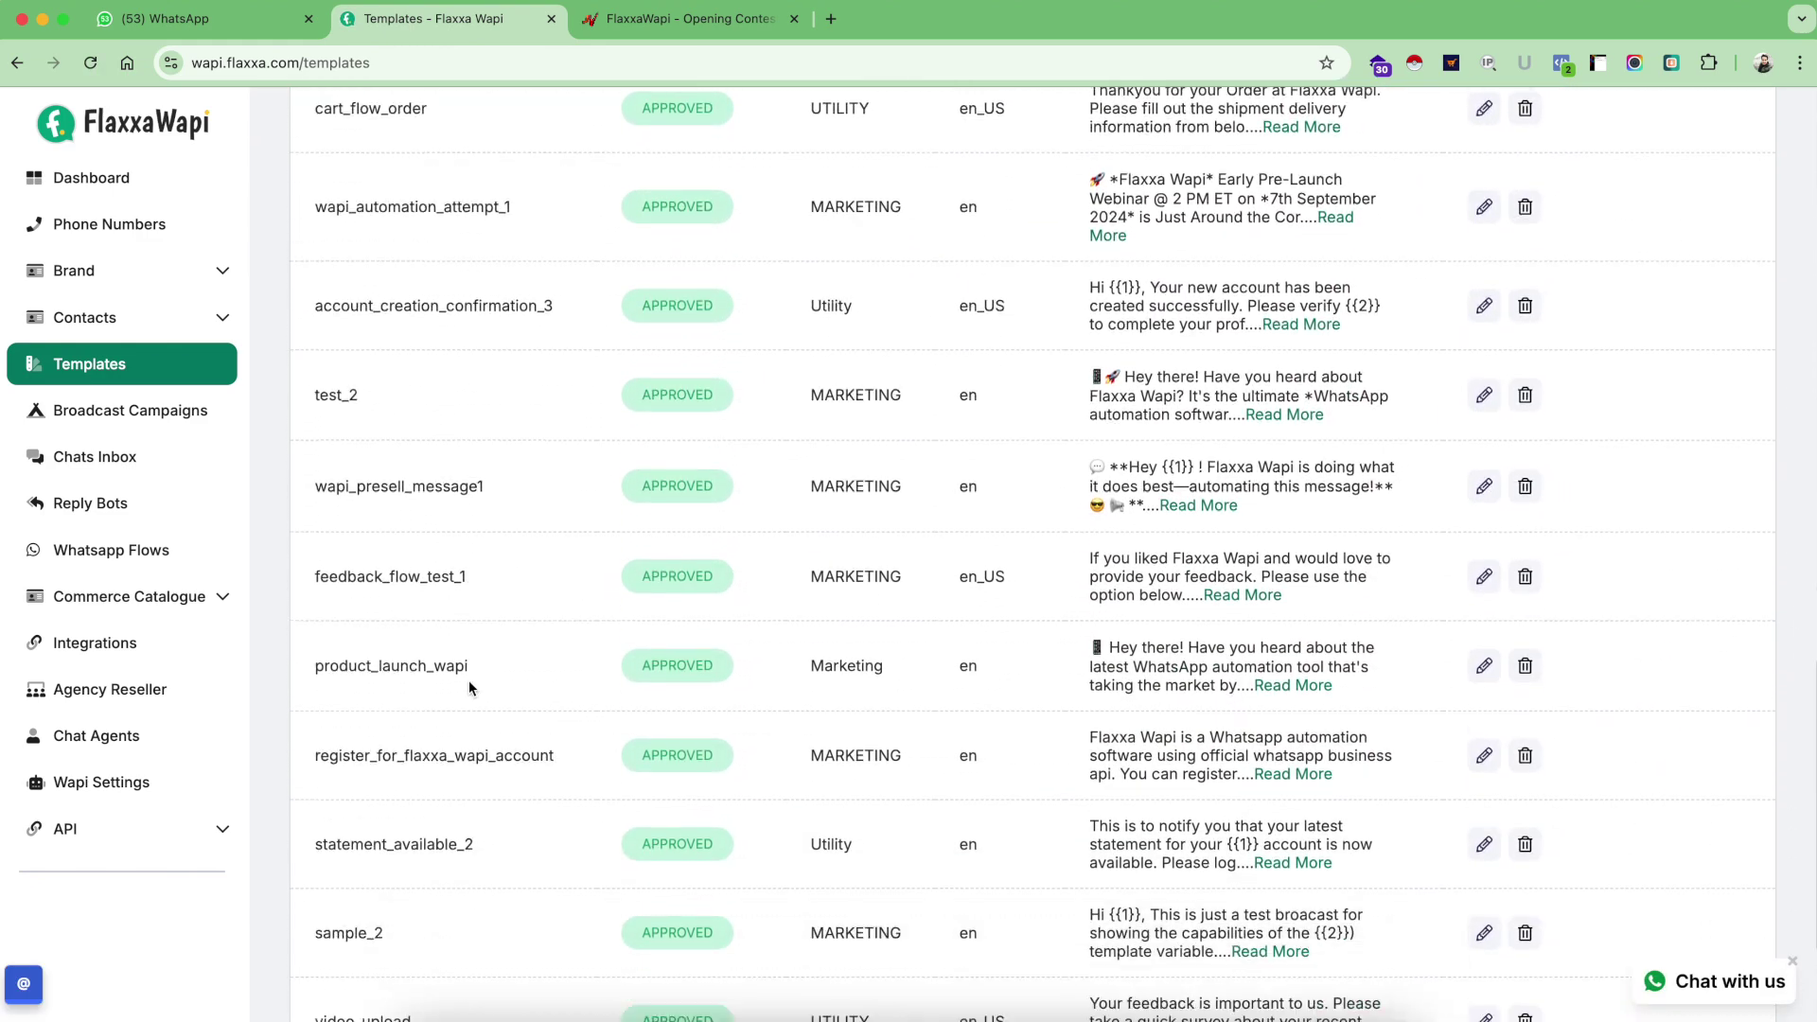
drag(315, 562, 698, 574)
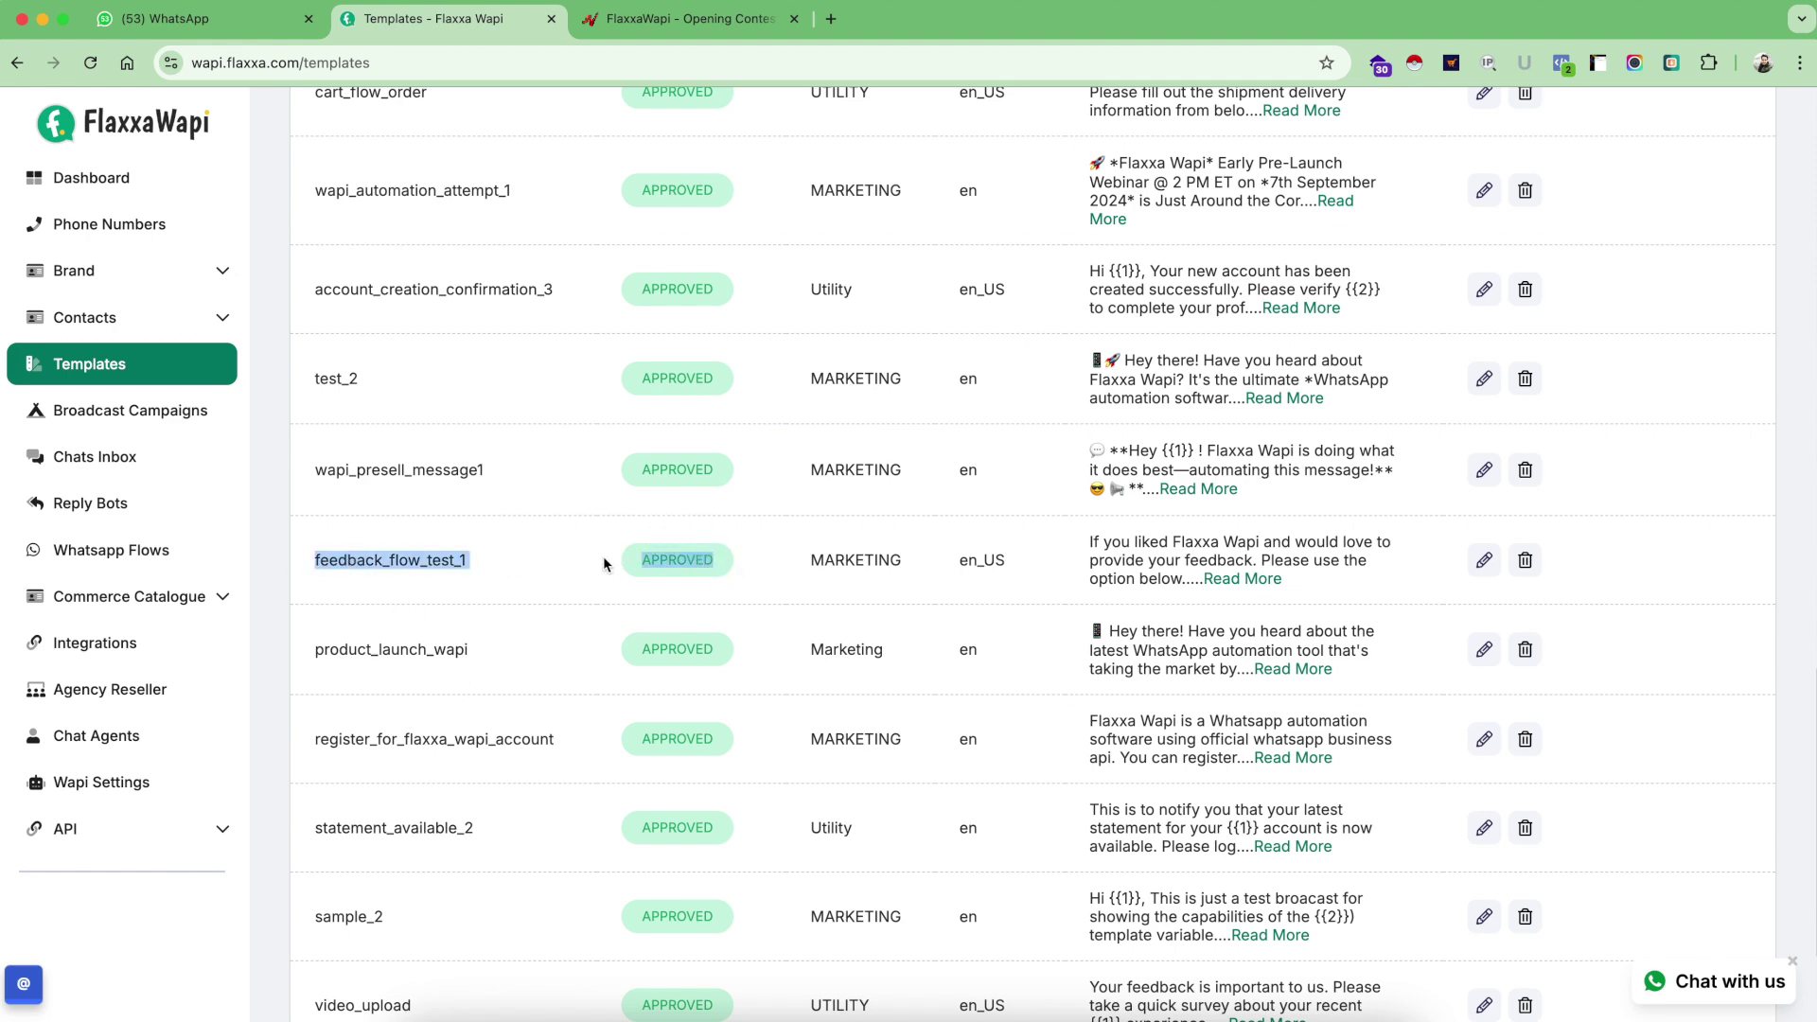
click(1266, 581)
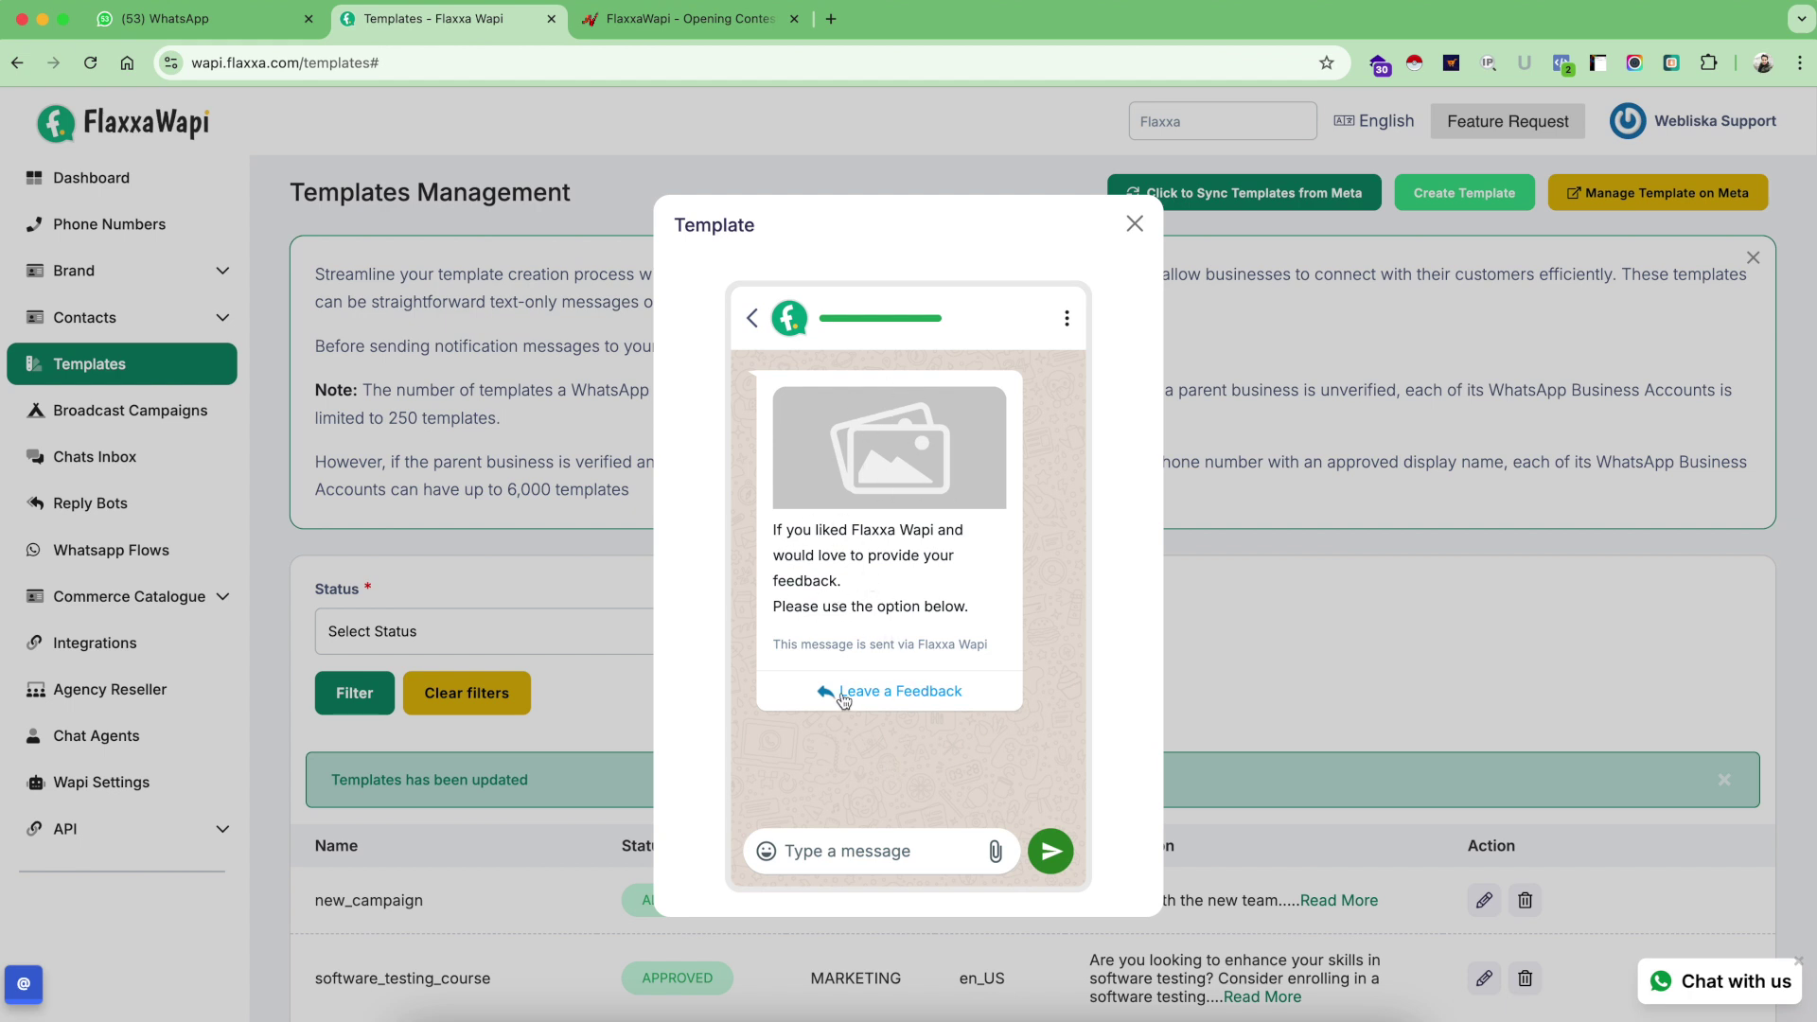
click(1135, 224)
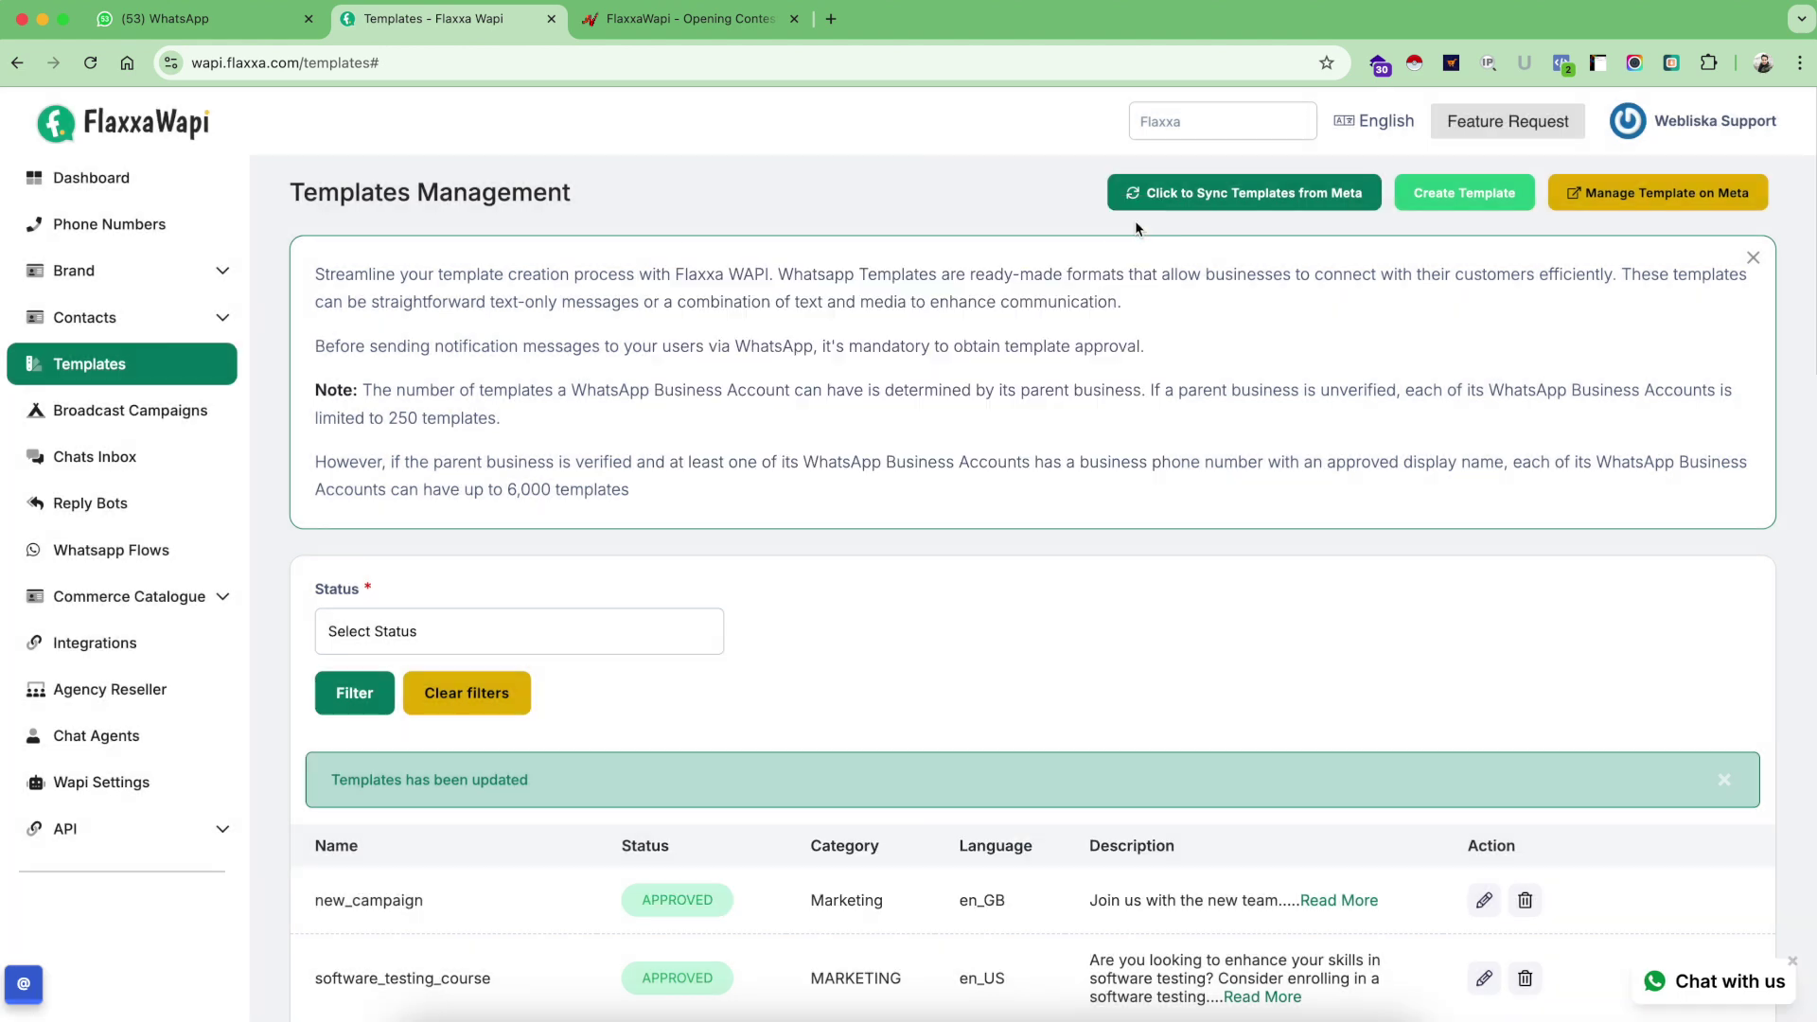
- Start a broadcast campaign named 'Flow test 1' using the feedback_flow_test_1 template
click(140, 412)
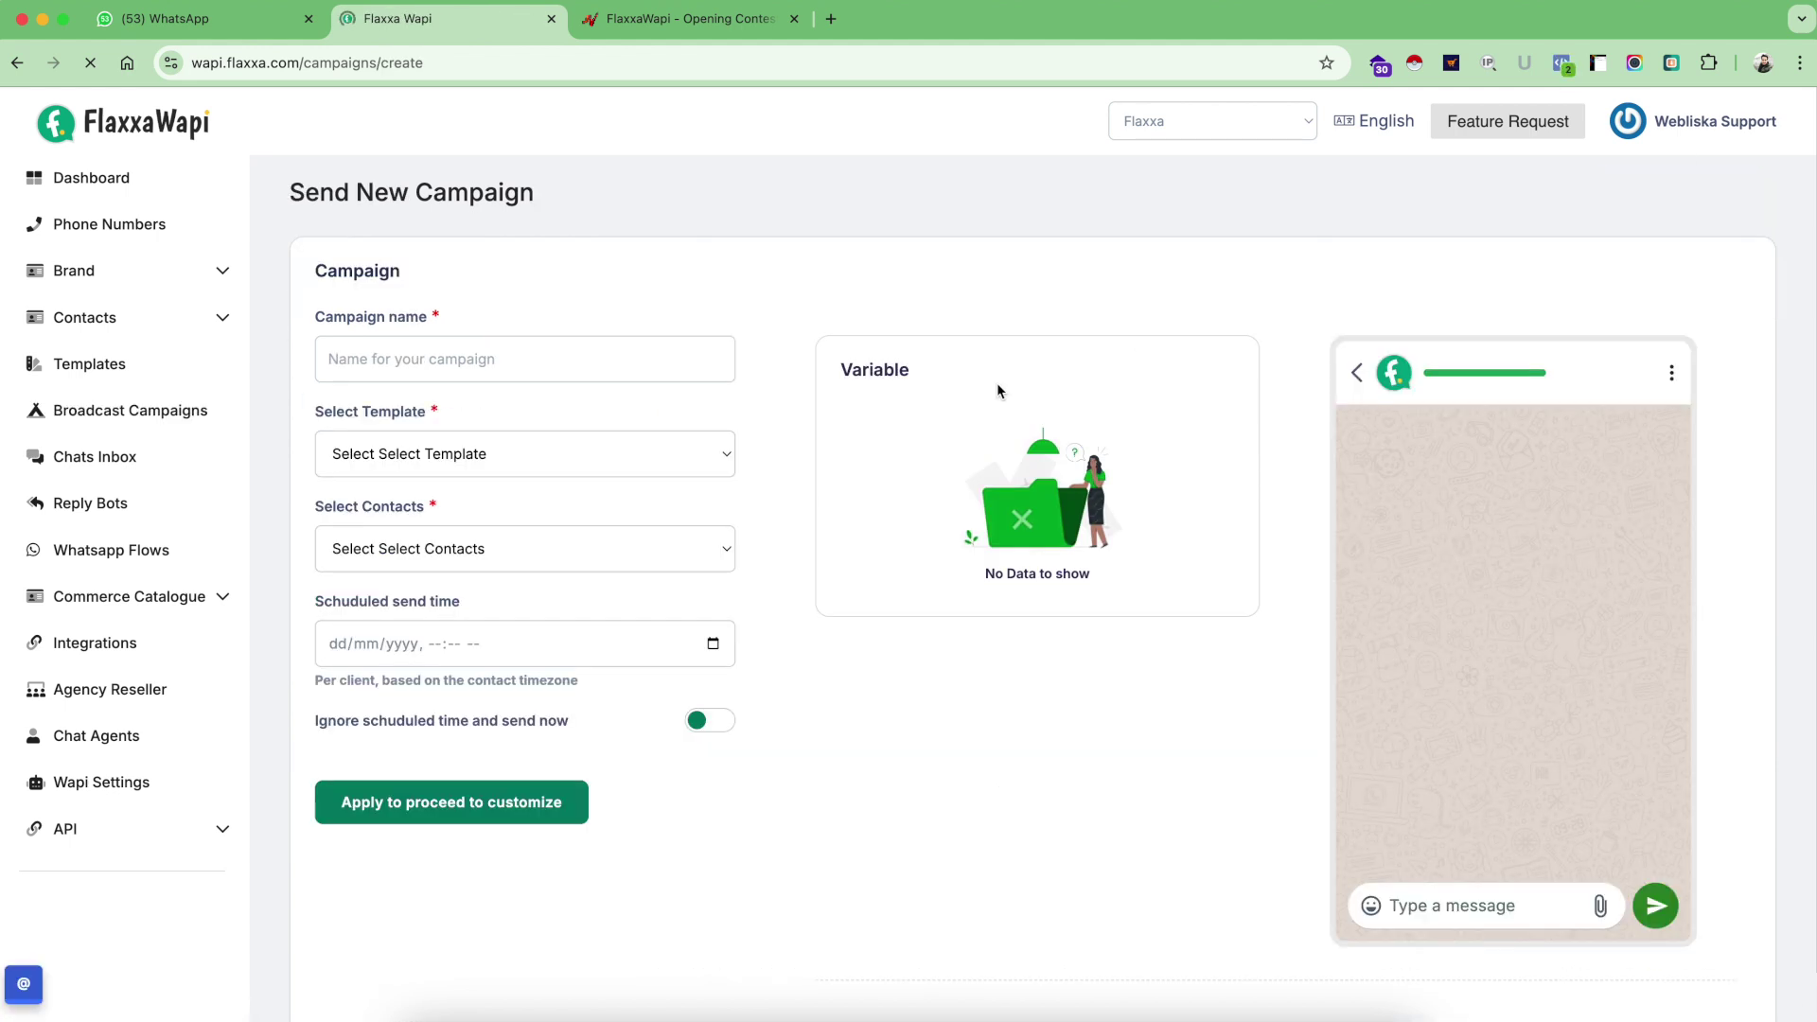
click(512, 365)
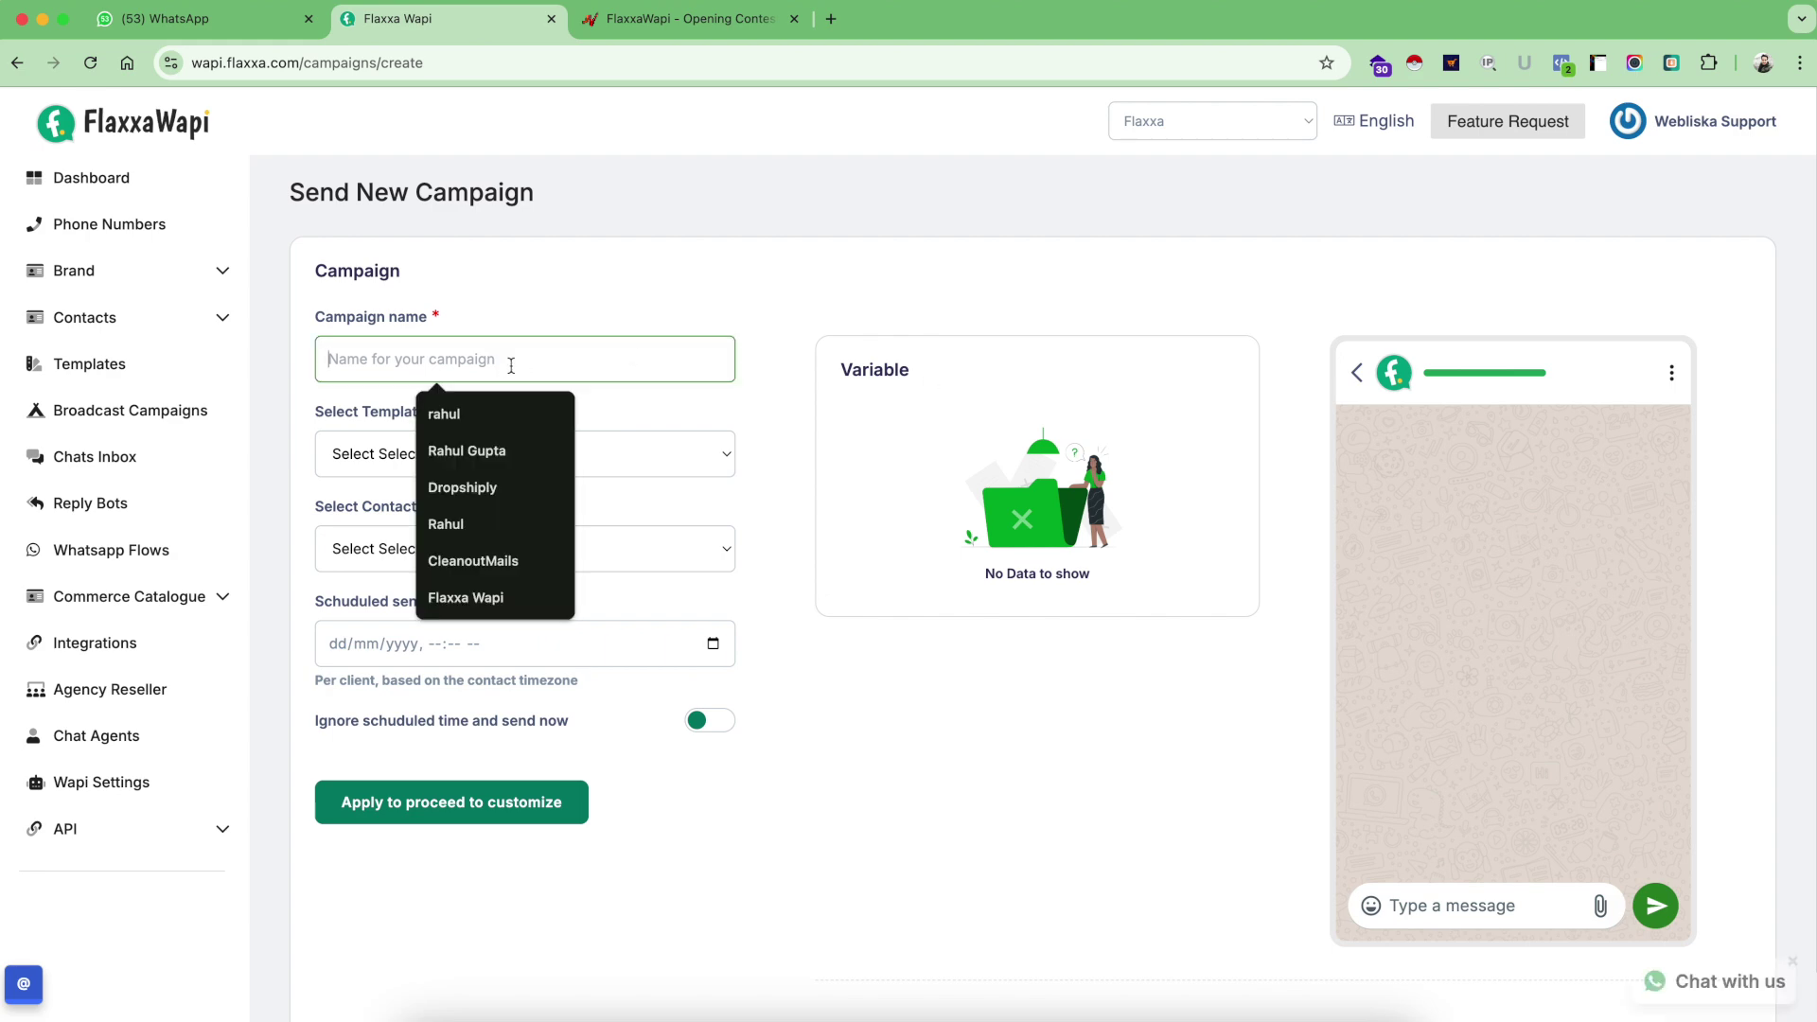
text(Flow test 1)
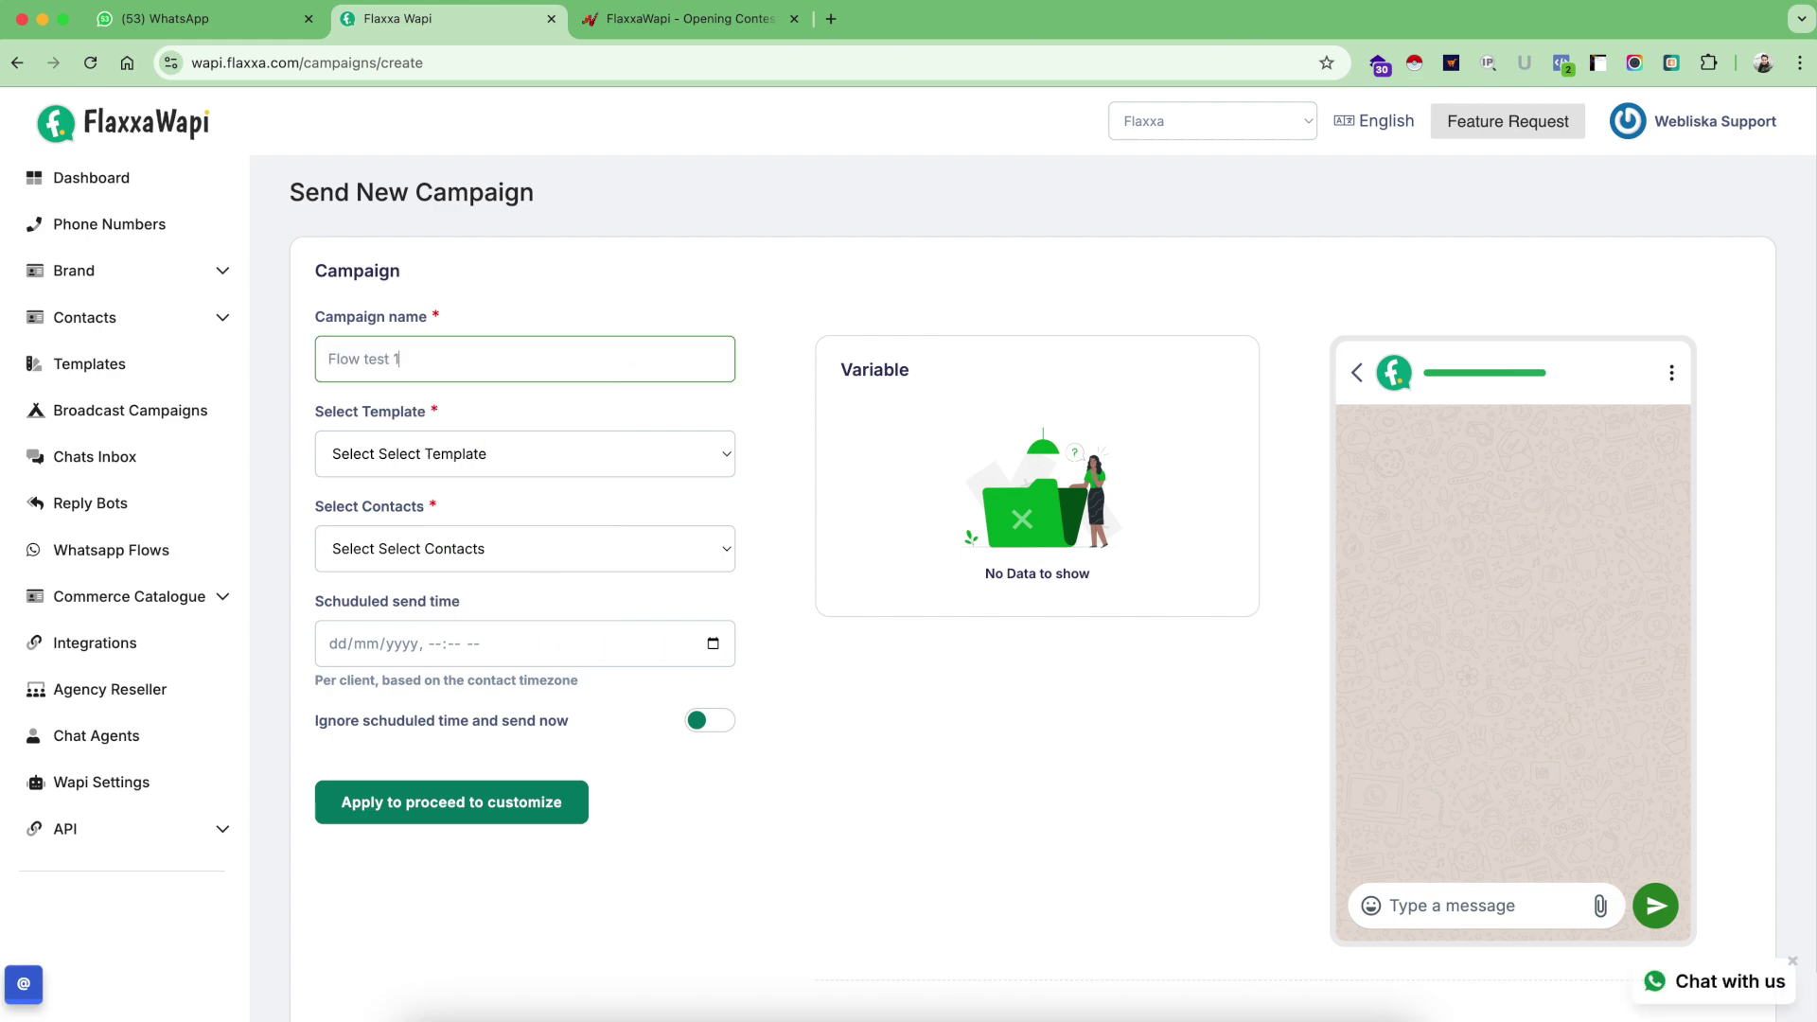
click(531, 448)
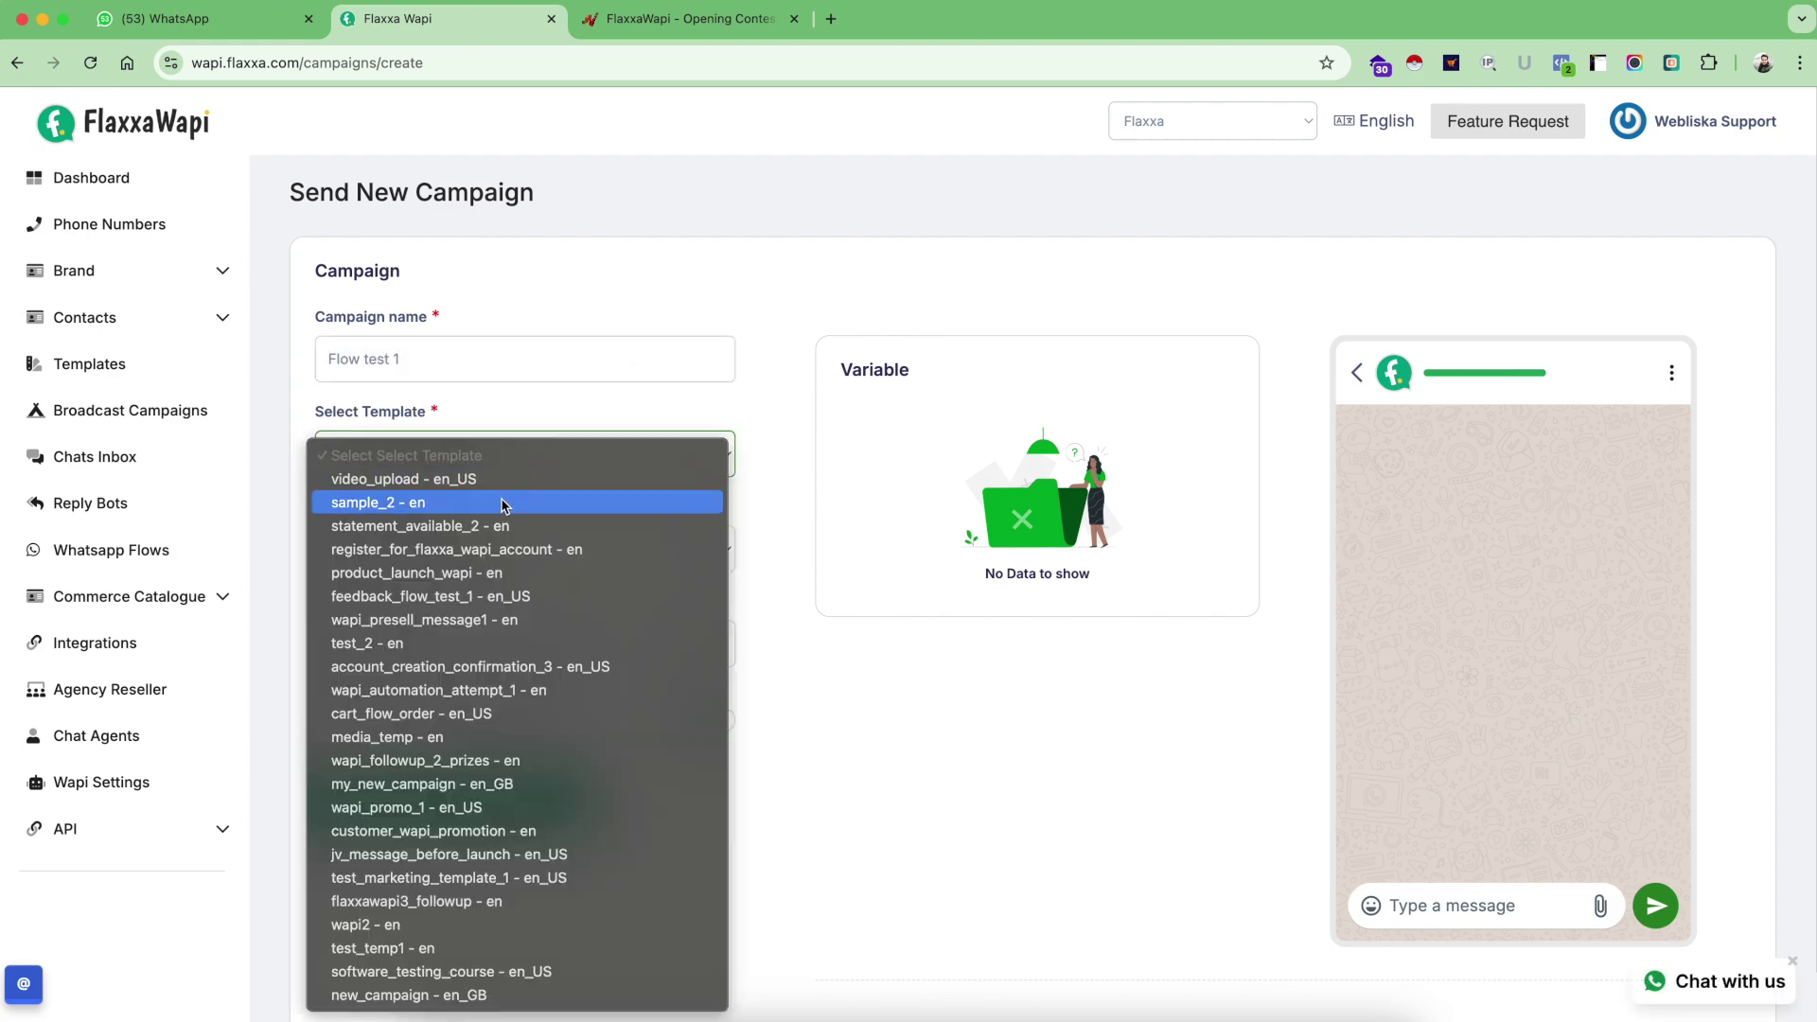
click(460, 596)
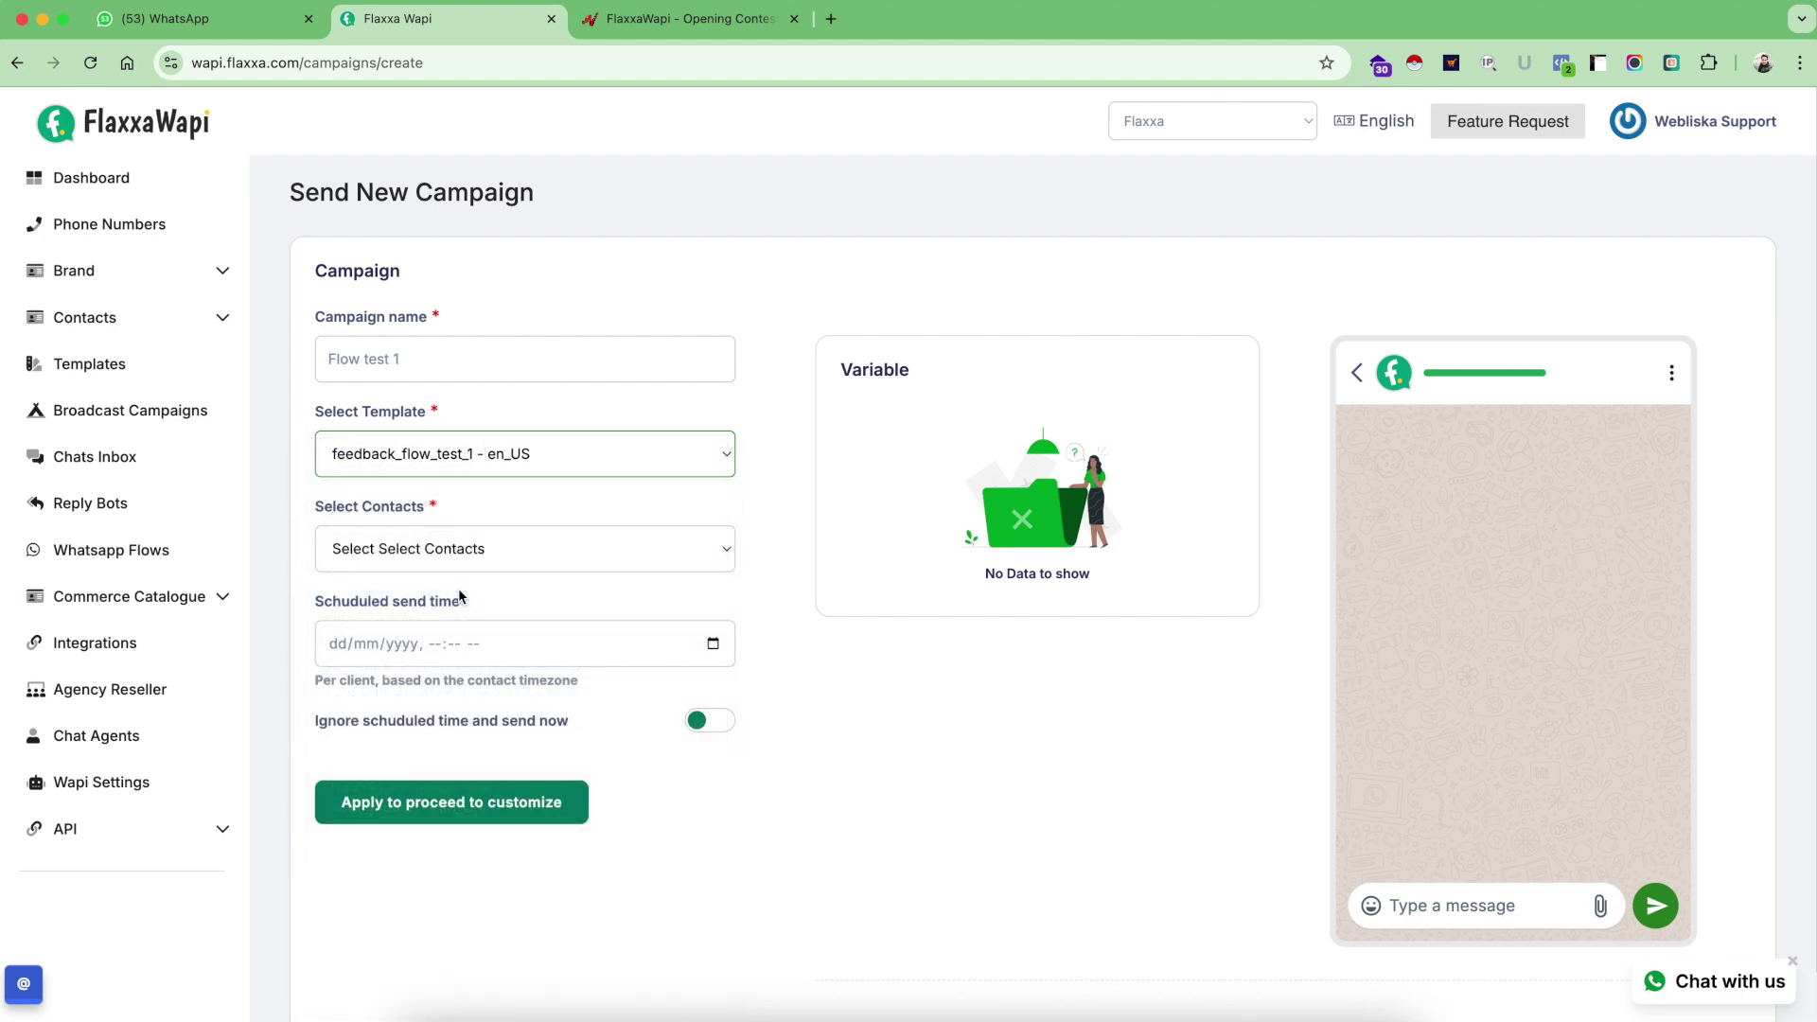
- Target the Self Tests contact group, send immediately, and apply the campaign settings
scroll(469, 551, down, 1)
click(479, 521)
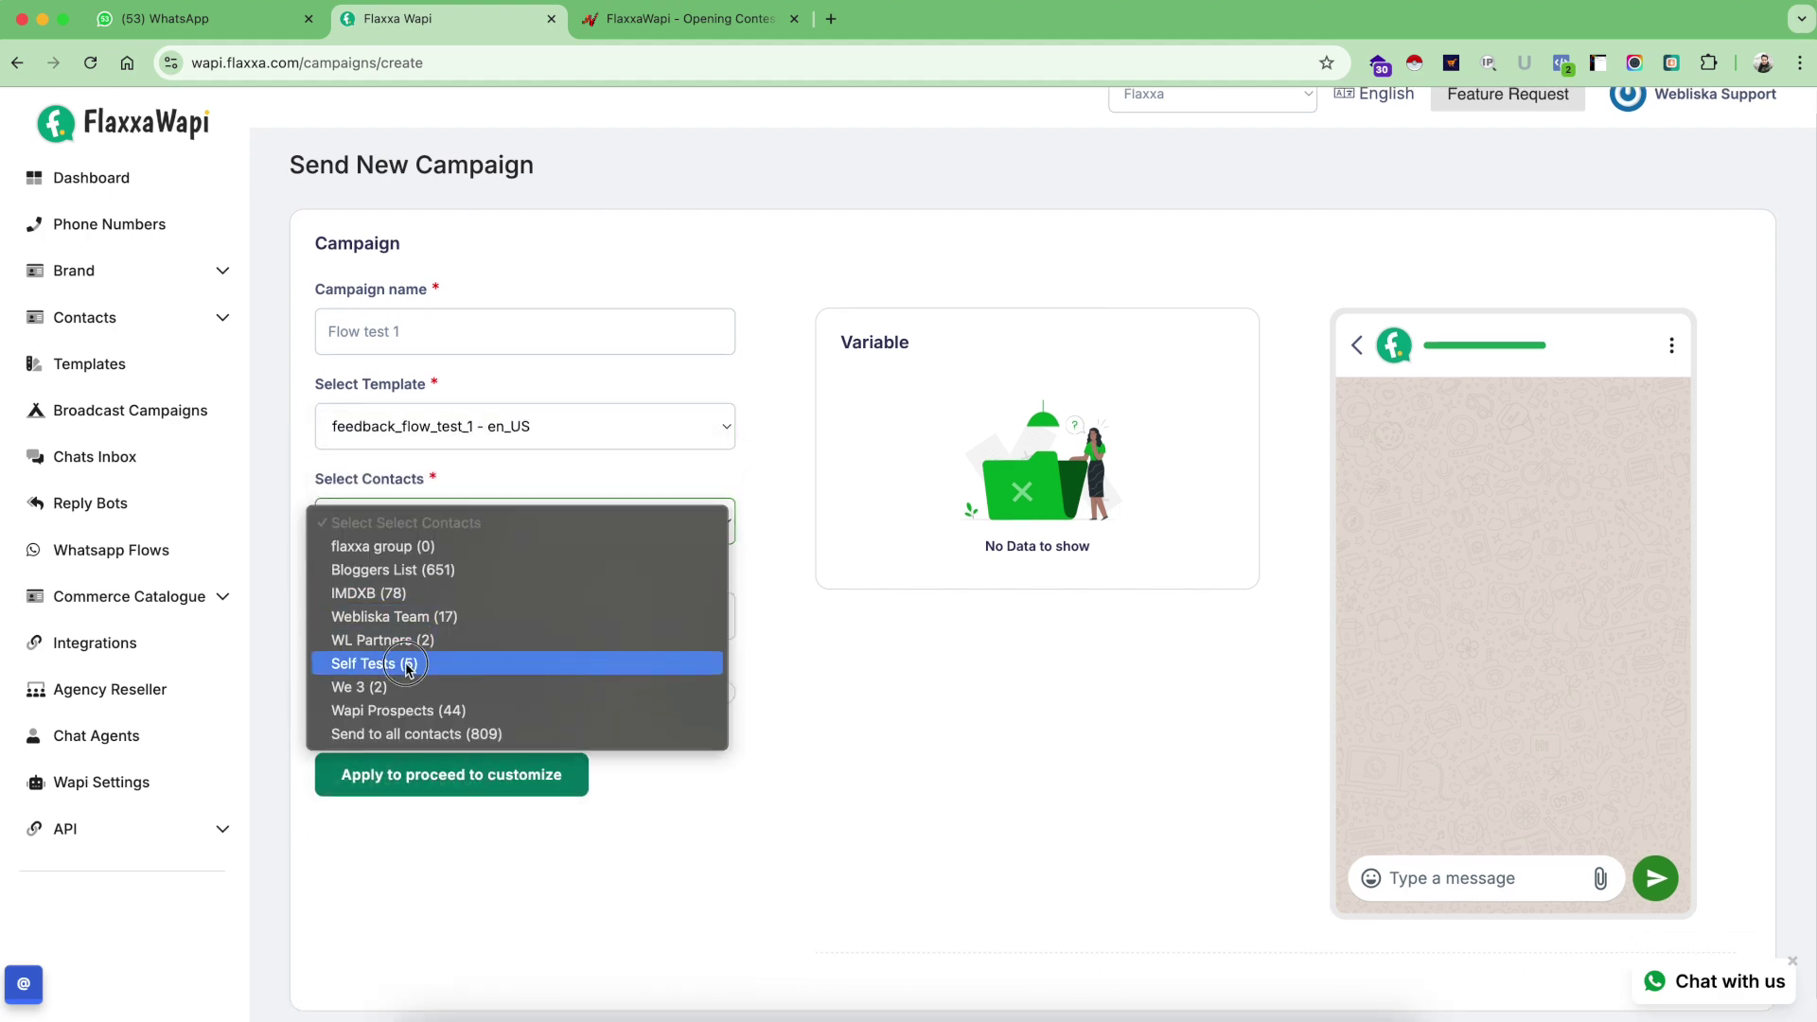
click(548, 664)
scroll(553, 608, down, 1)
click(701, 666)
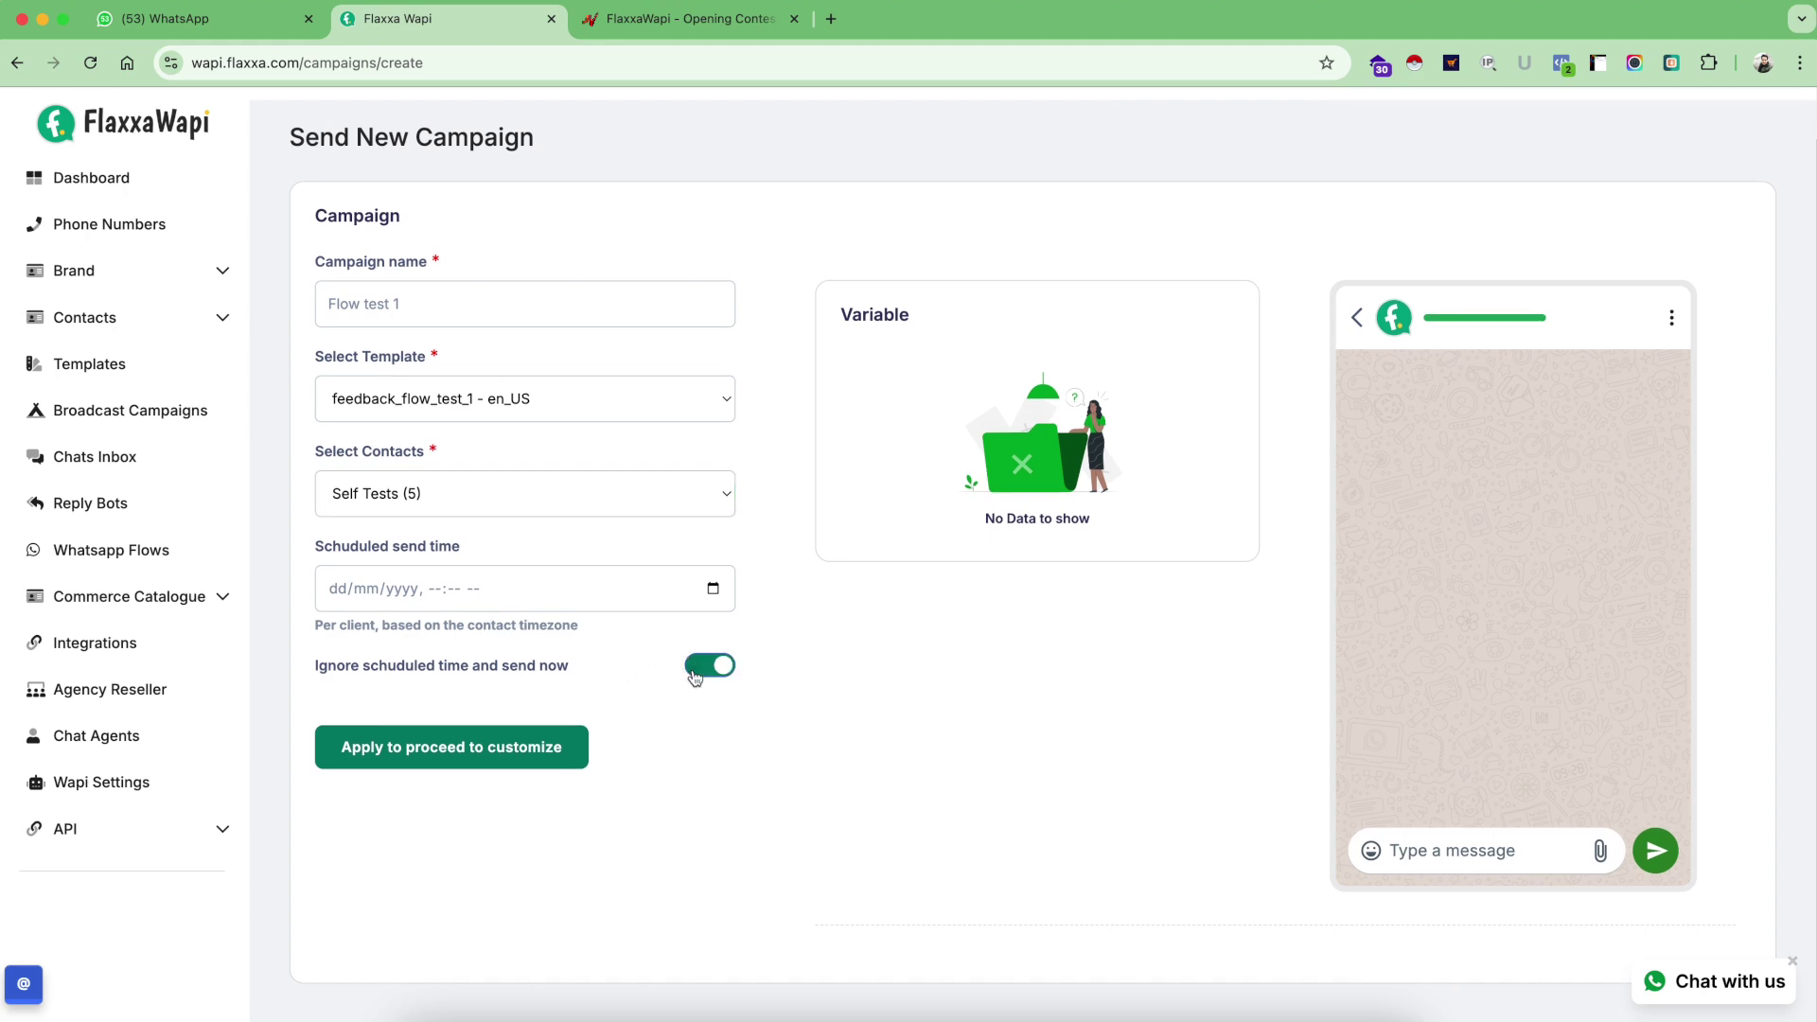
click(473, 747)
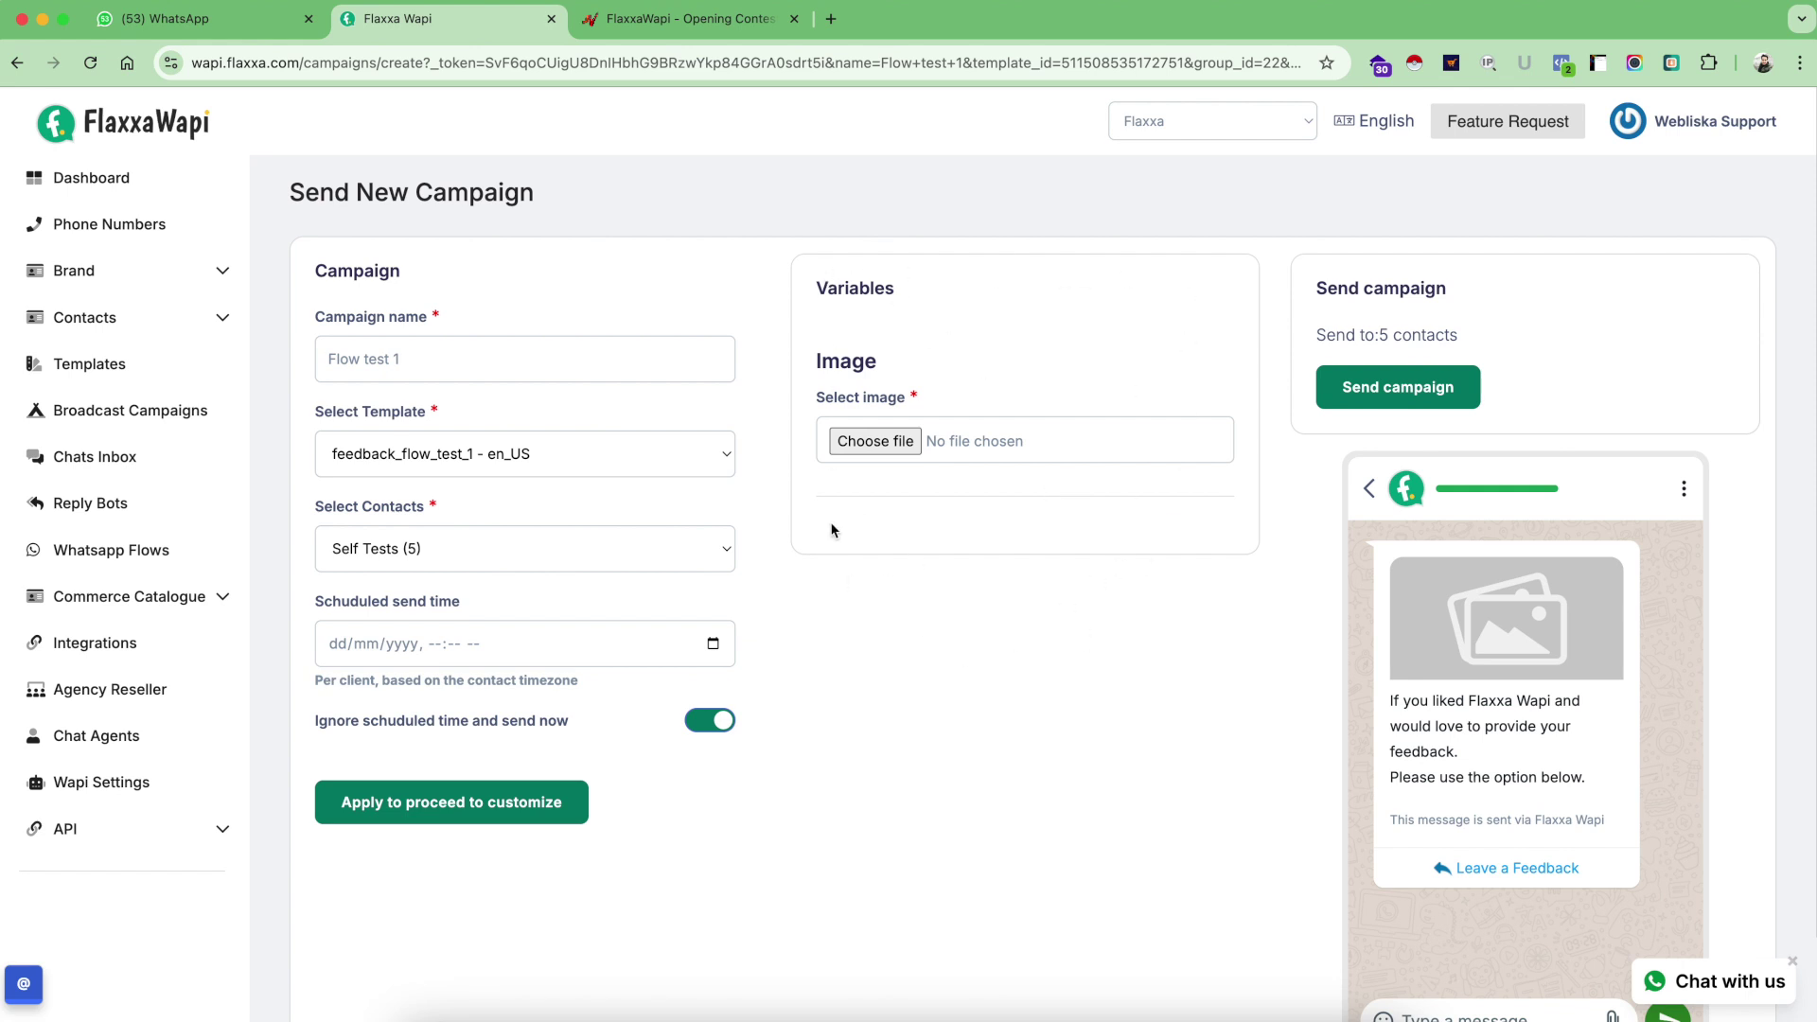
click(873, 443)
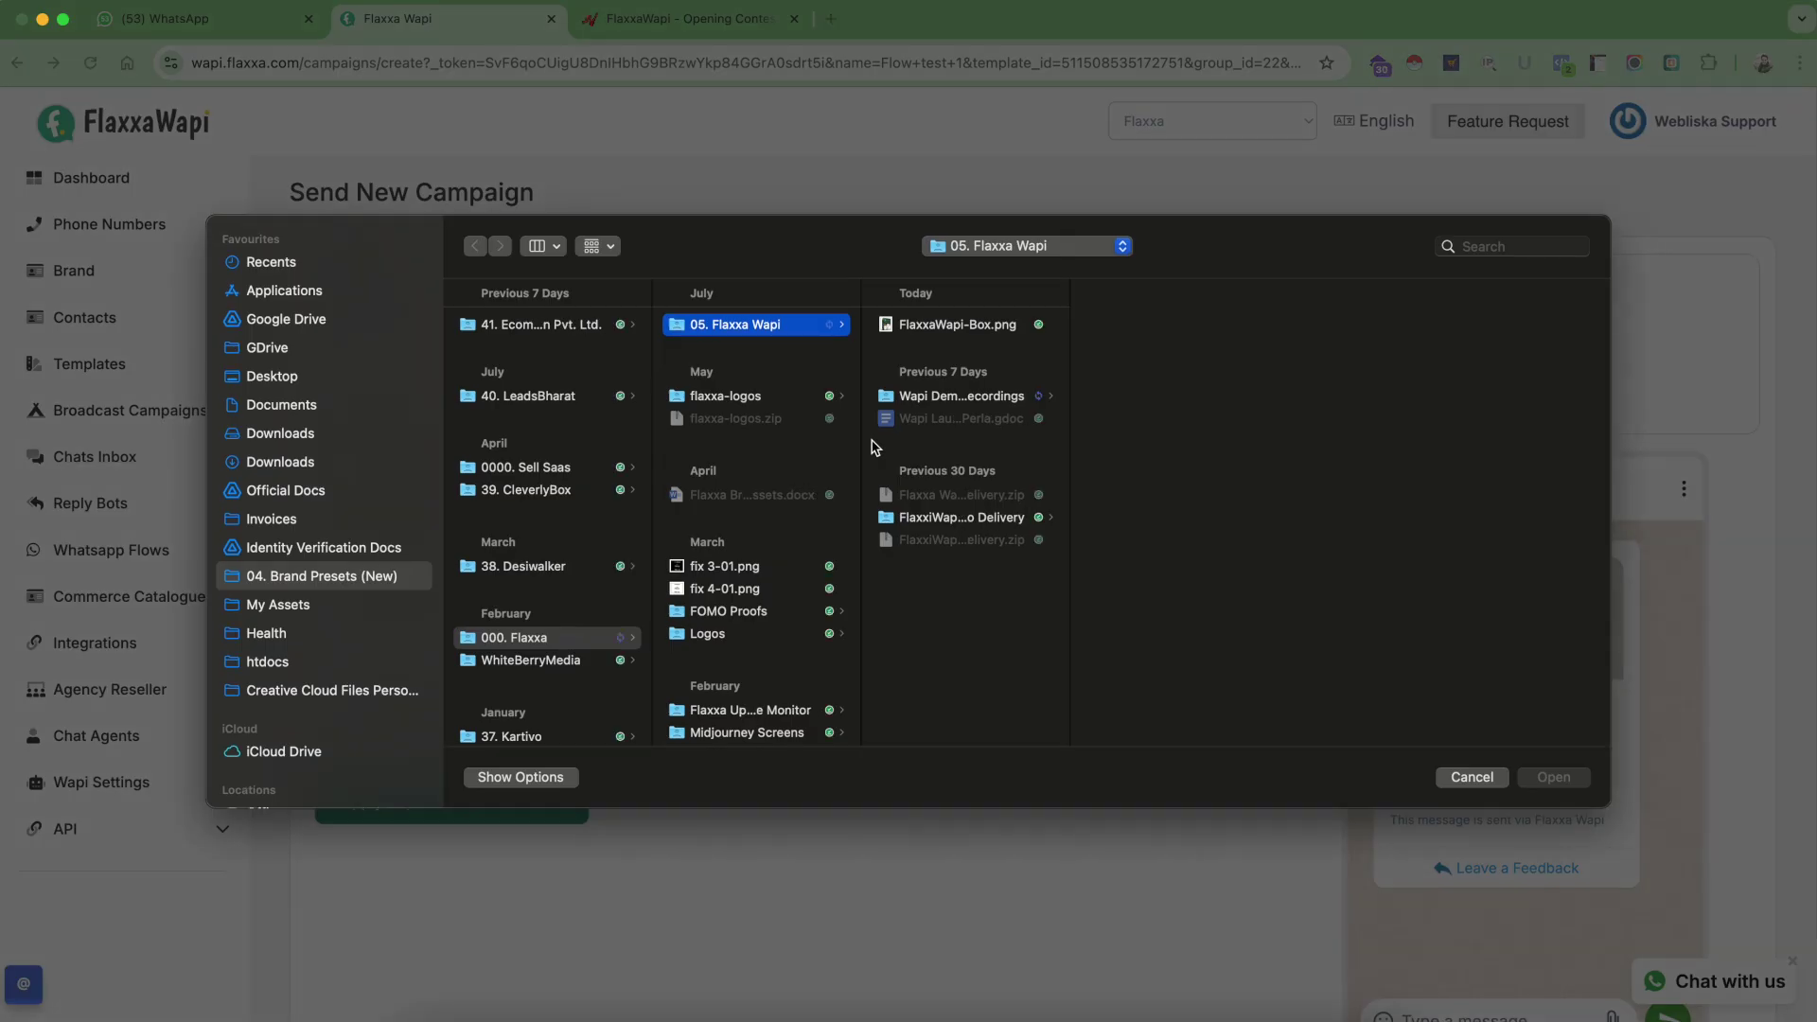
- Attach FlaxxaWapi-Box.png as the header image and send the campaign to the 5 contacts
click(934, 329)
double_click(935, 330)
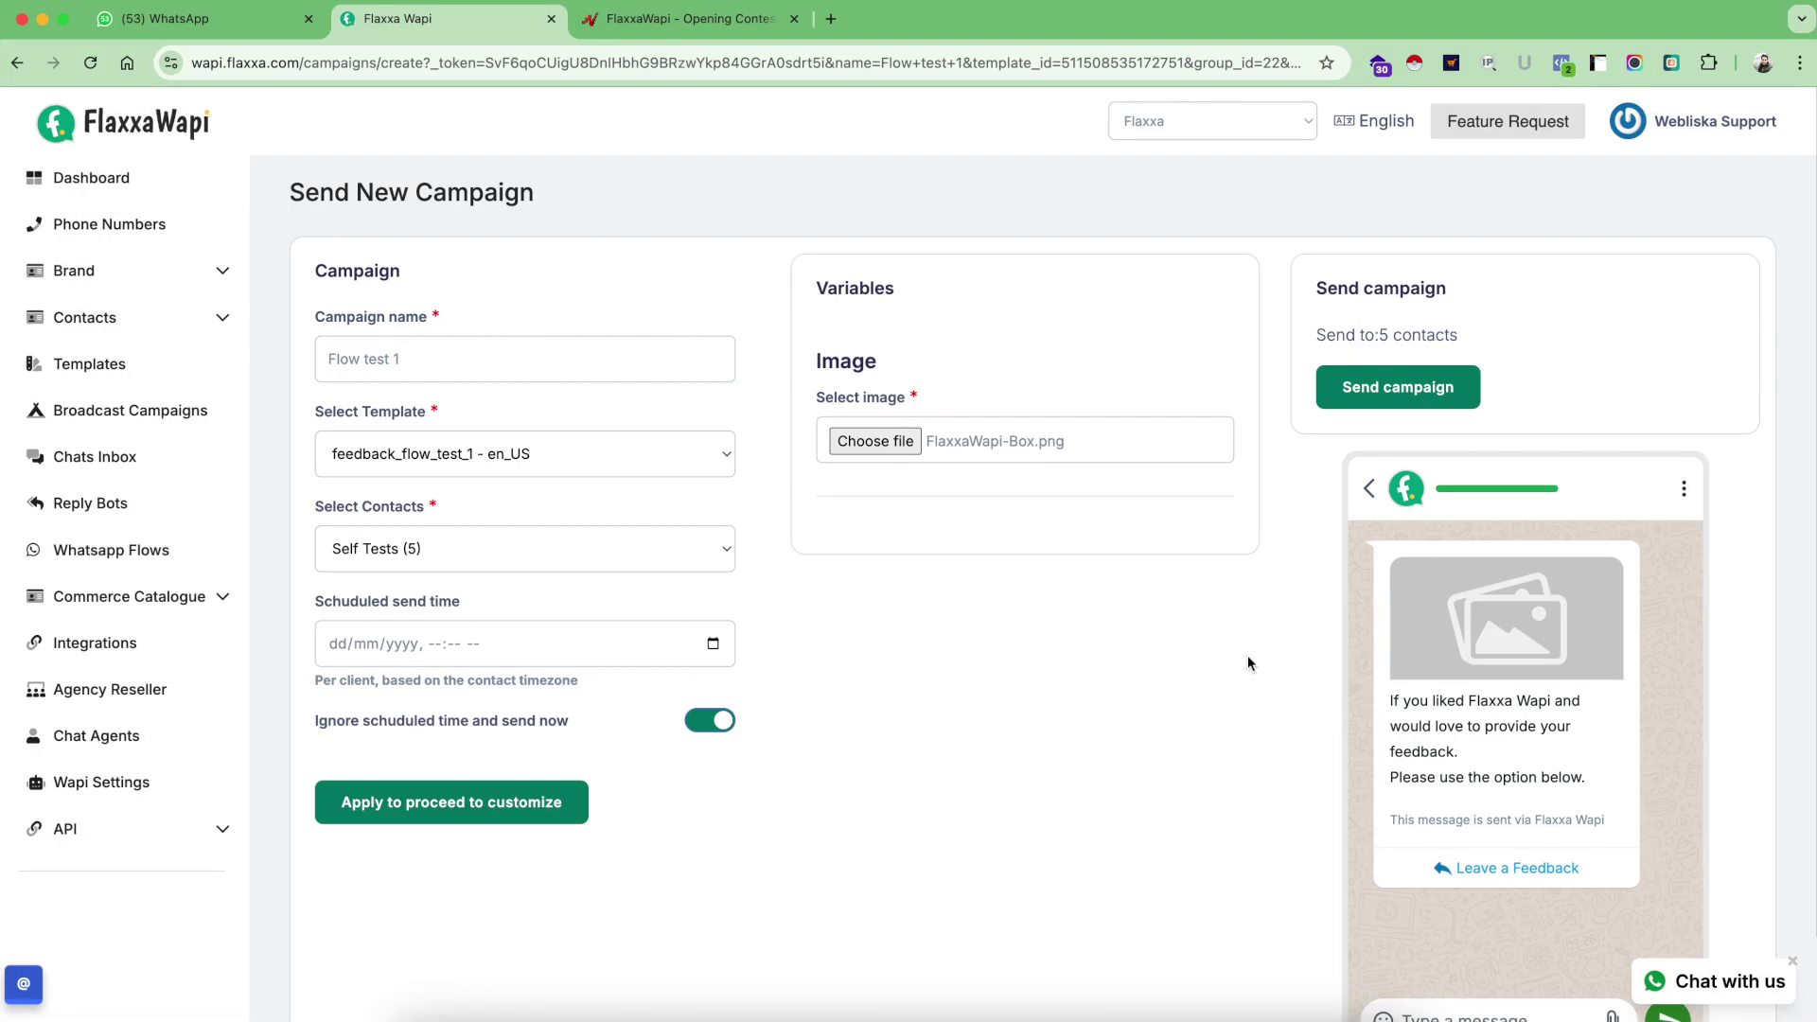
scroll(1248, 660, down, 2)
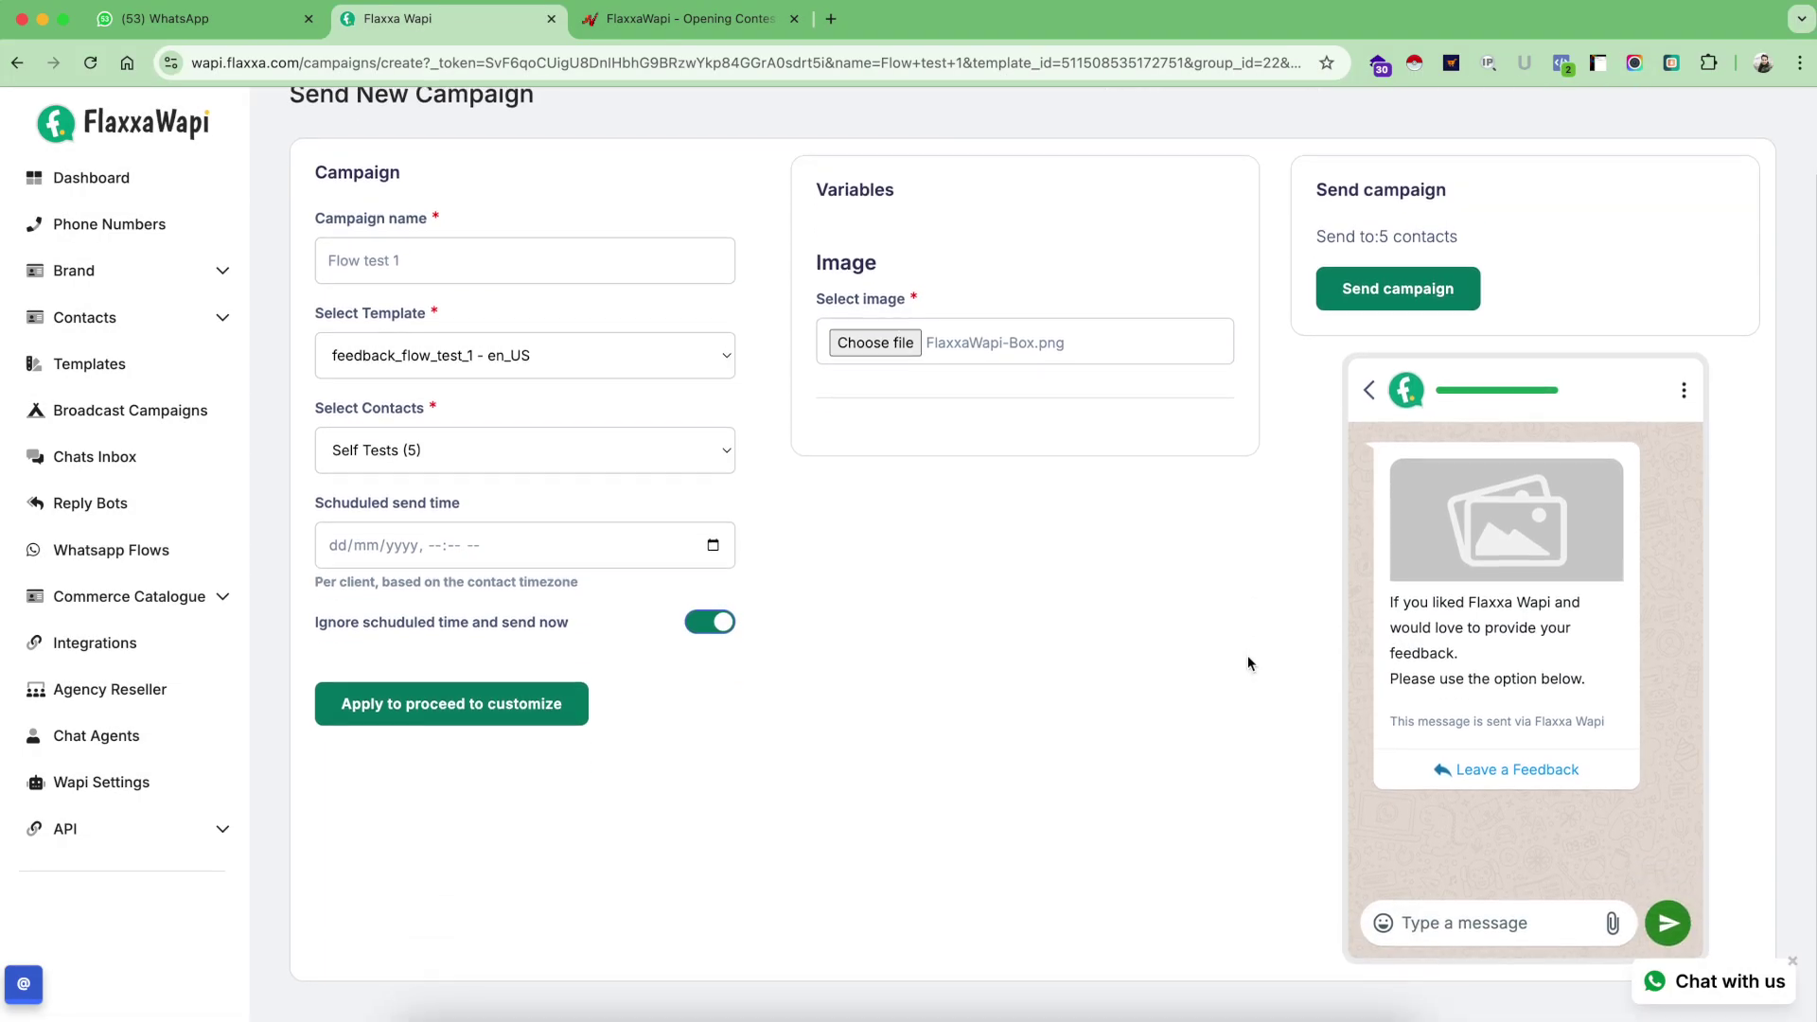
click(1405, 293)
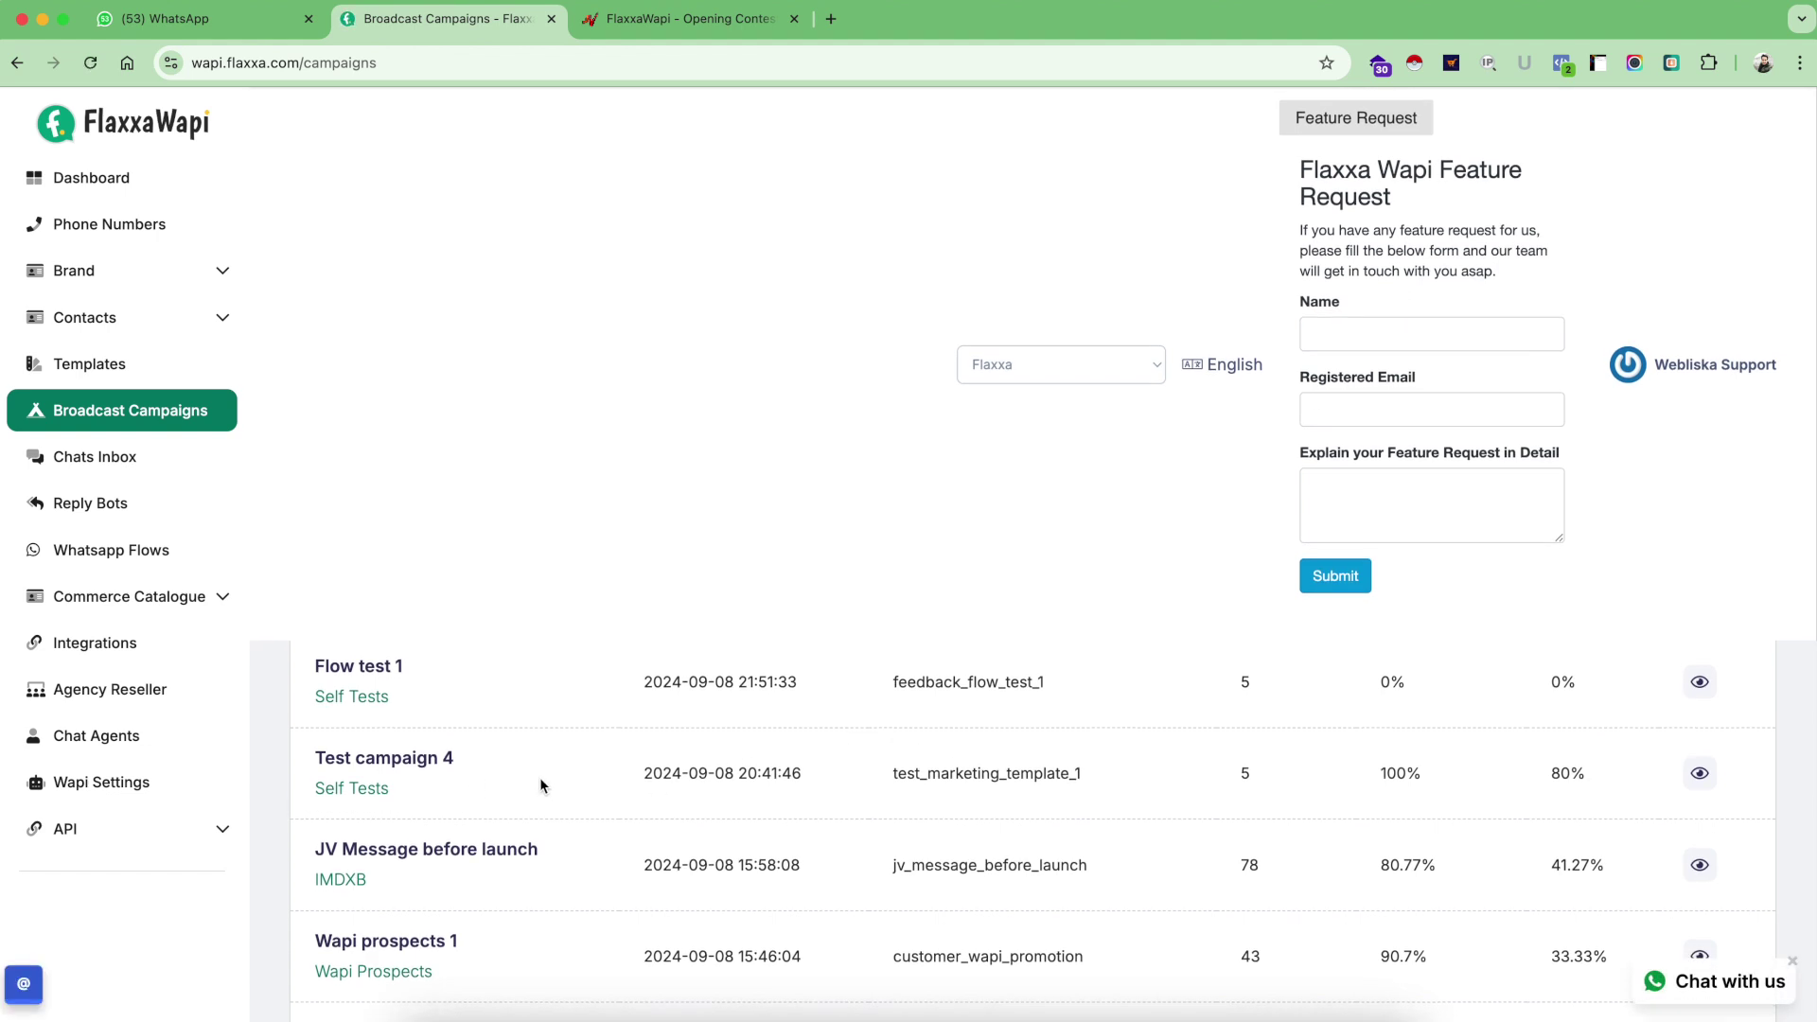
click(163, 413)
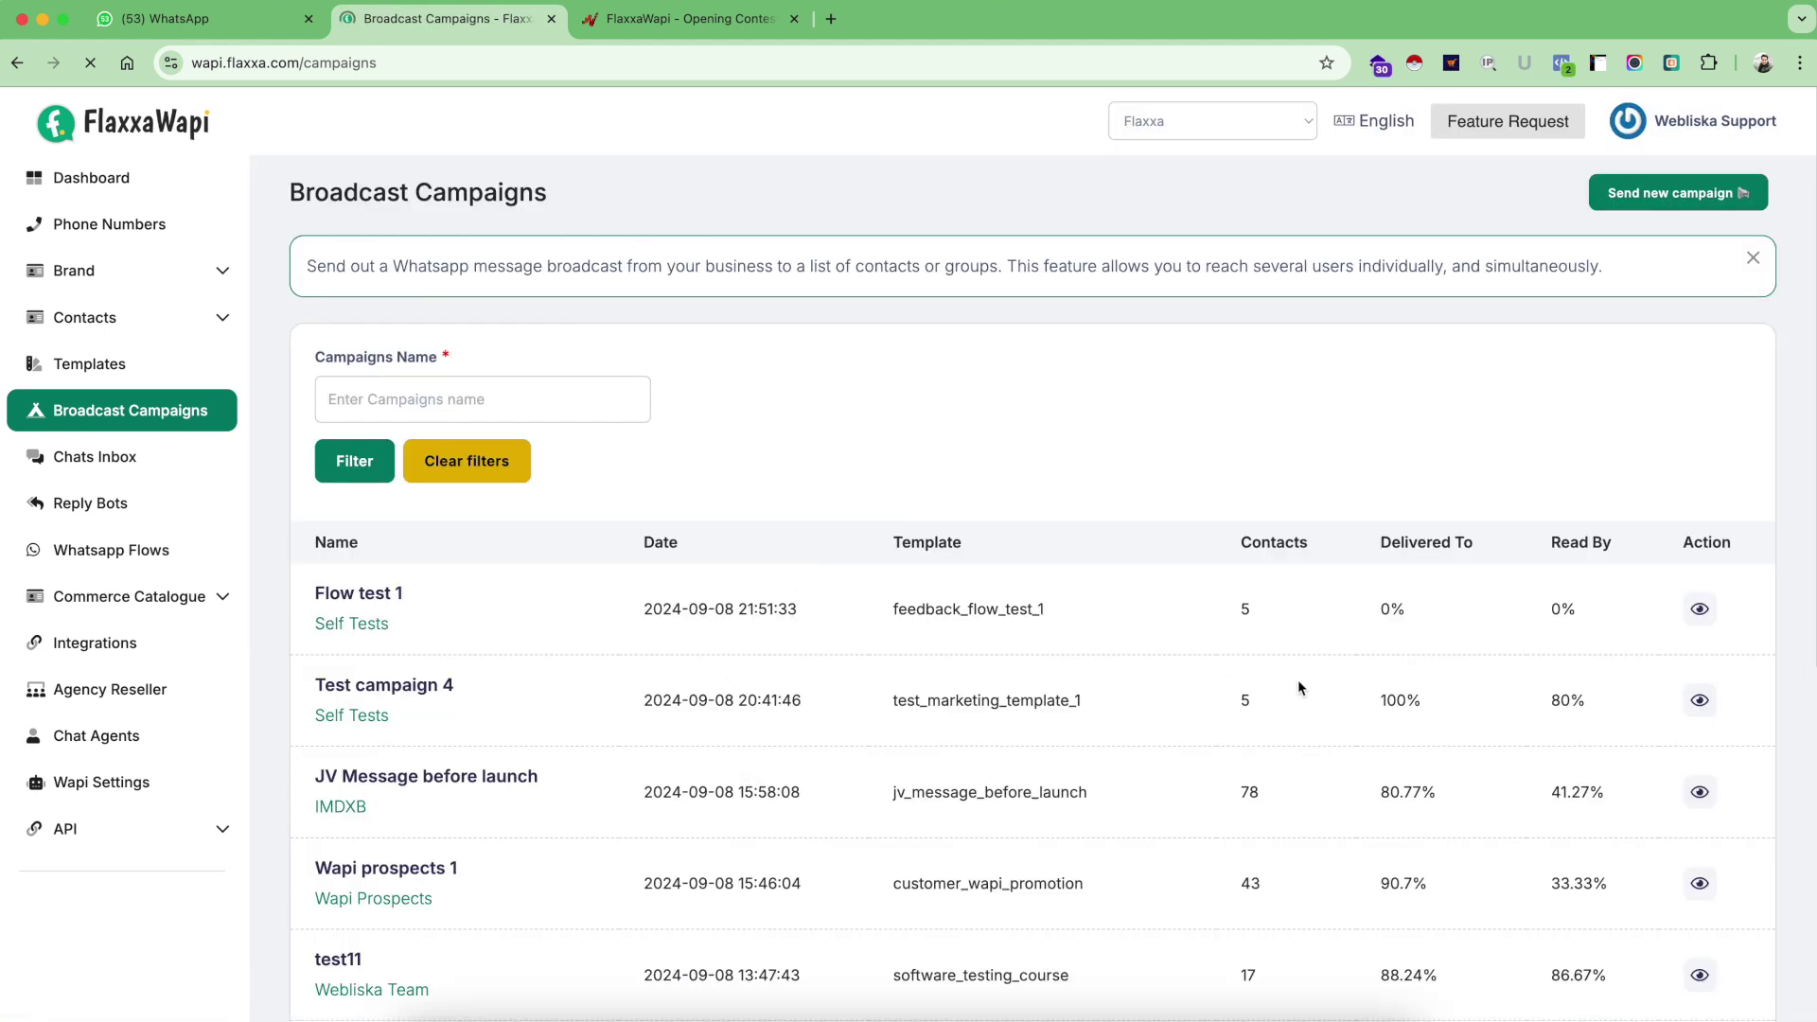
- Scroll the Broadcast Campaigns list to check Flow test 1 for Self Tests at 0% delivered
scroll(1349, 672, down, 1)
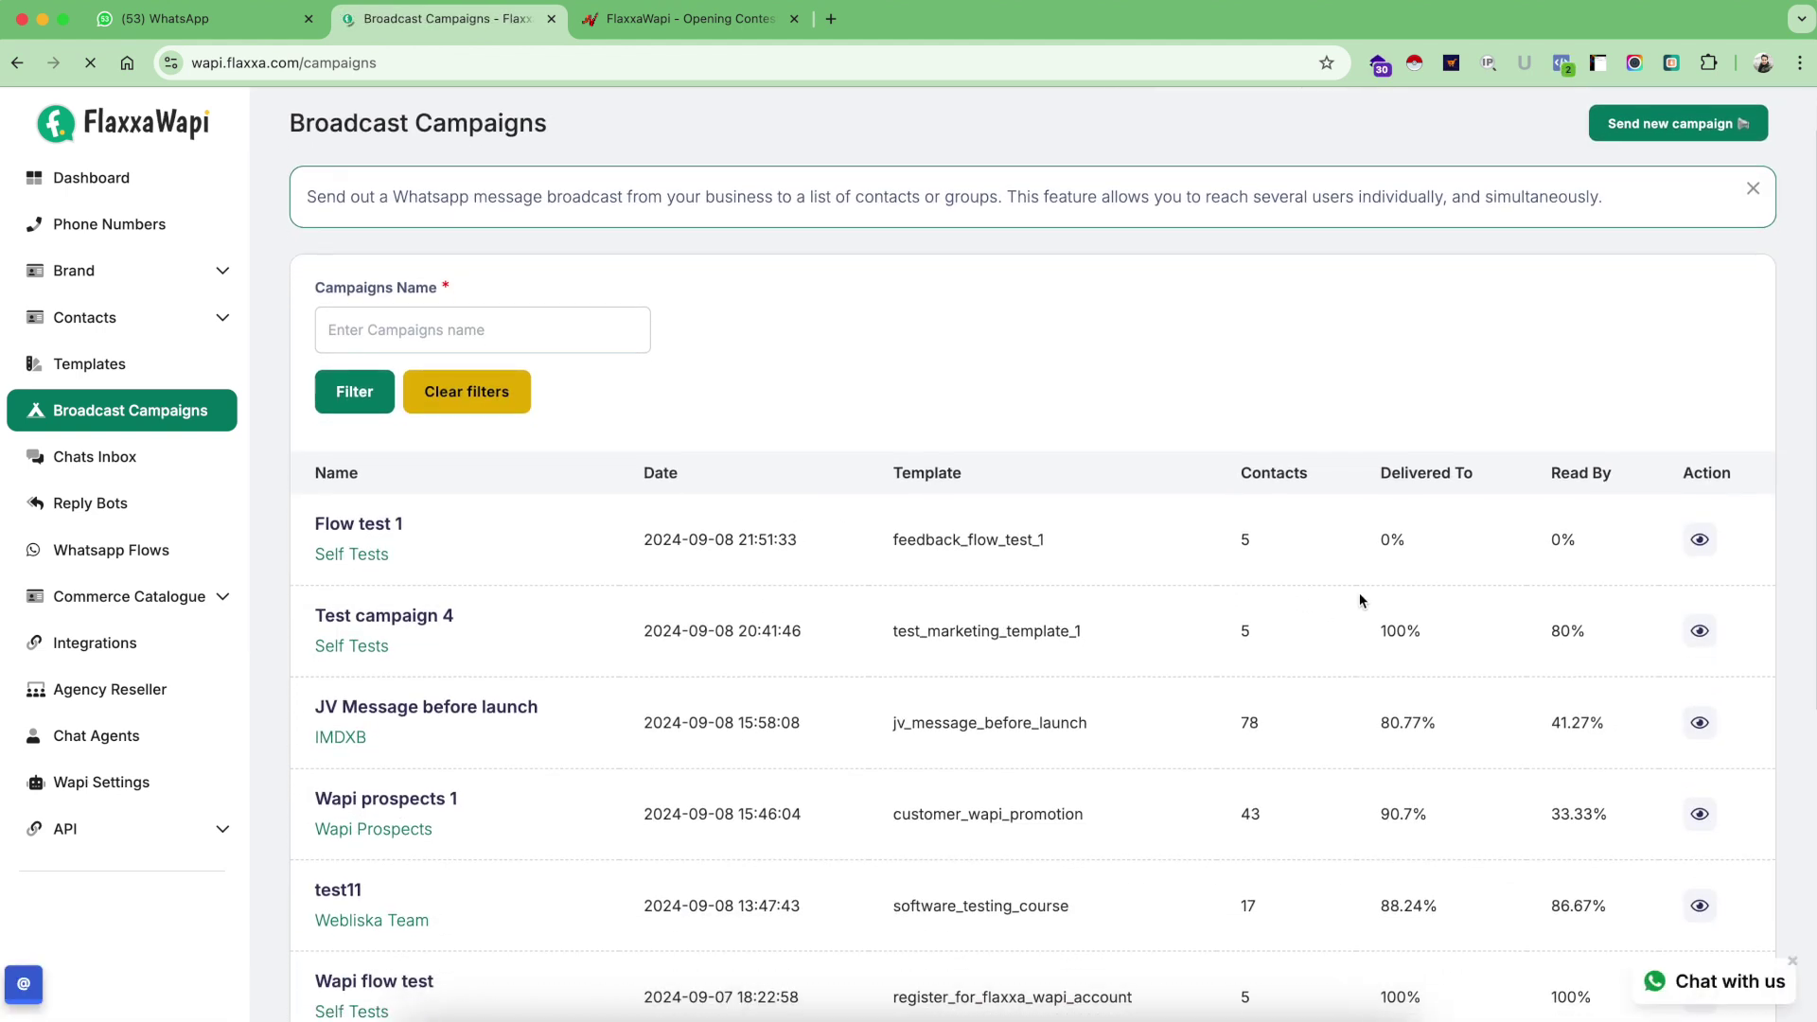